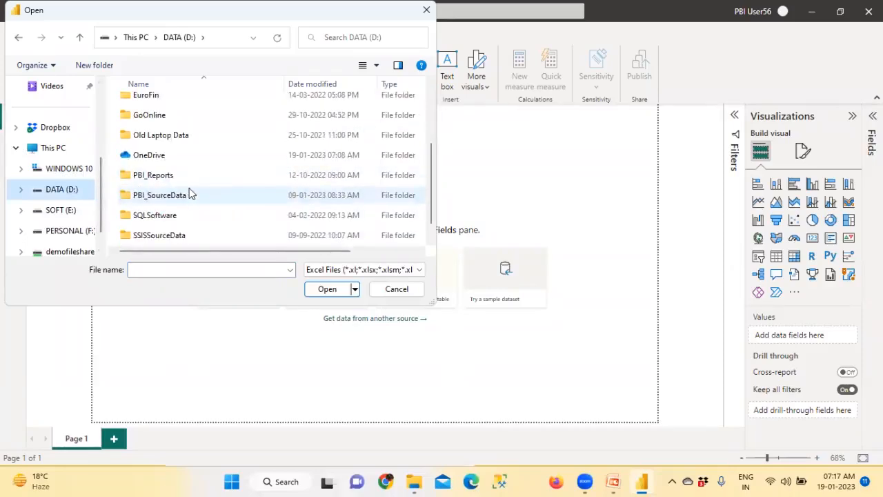
Open the Adv Works RetailData workbook from the PBI_SourceData folder on the DATA drive
double_click(191, 195)
left_click(184, 110)
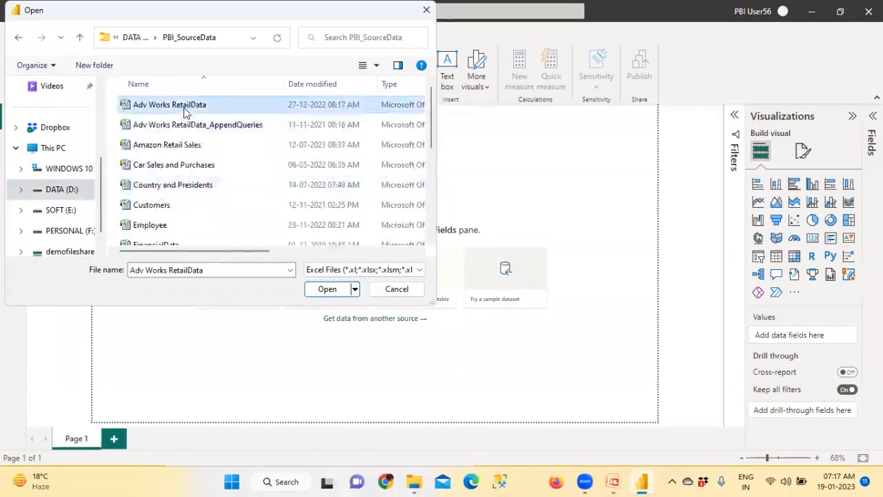
double_click(185, 111)
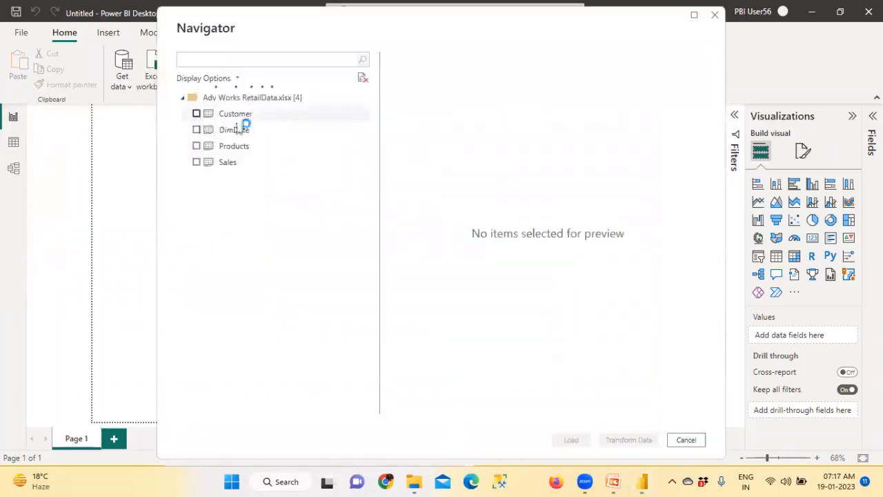
Select the Customer, Products and Sales tables in the navigator and load them
left_click(196, 113)
left_click(196, 145)
left_click(197, 162)
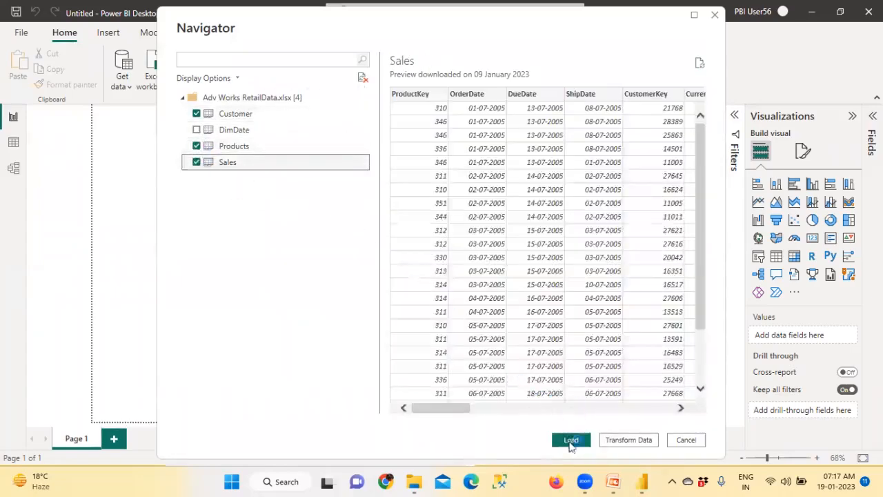
left_click(570, 439)
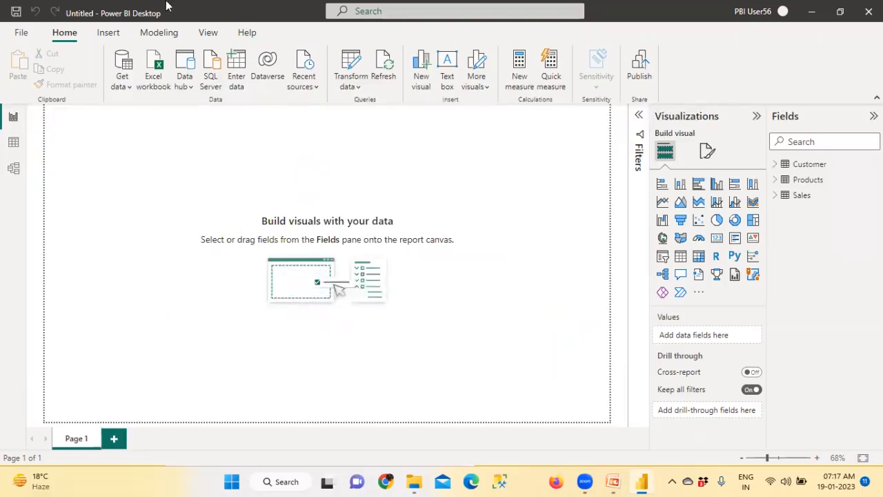
Switch the report page view to Actual size and return to the Home ribbon
left_click(207, 34)
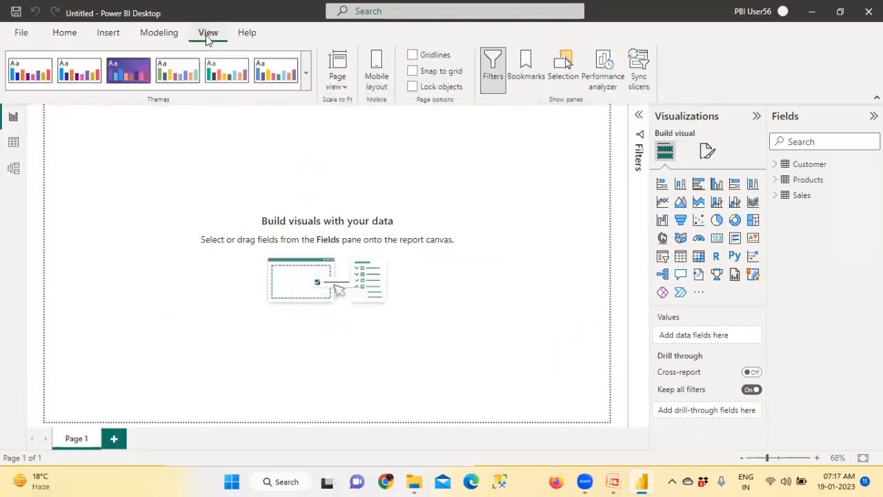
left_click(336, 76)
left_click(360, 148)
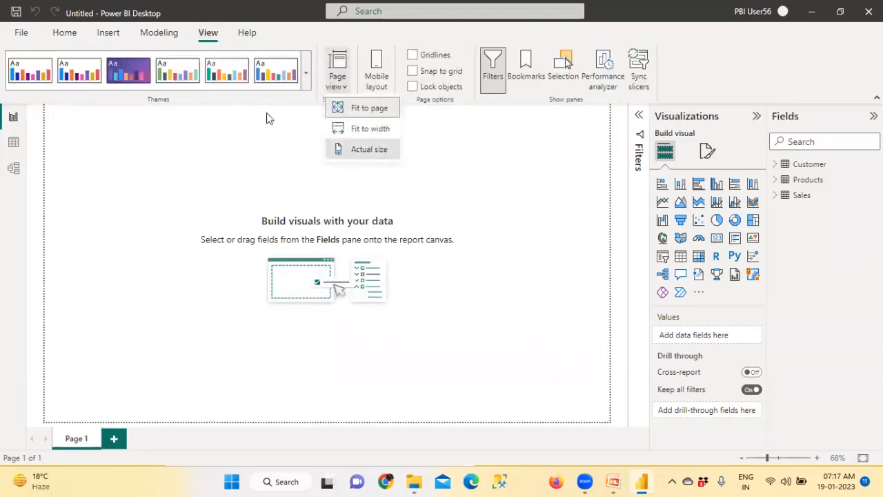
left_click(65, 36)
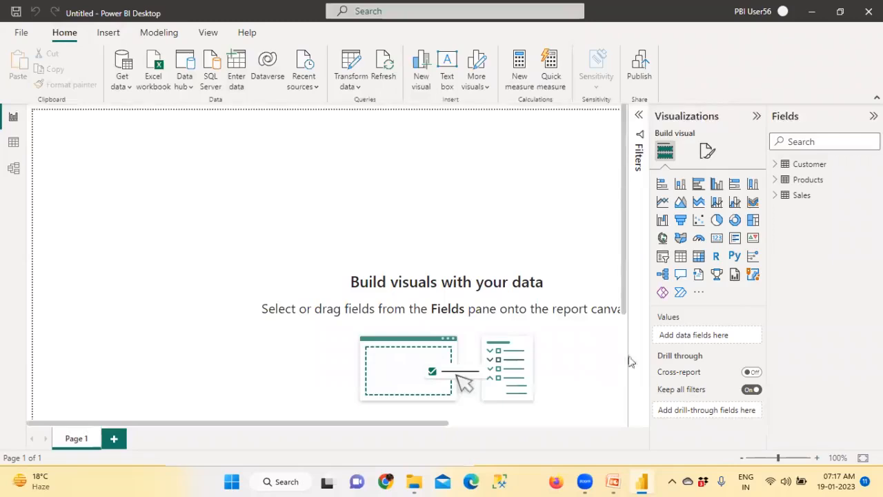
mouse_move(649, 263)
left_mouse_down()
mouse_move(667, 264)
mouse_move(649, 247)
left_mouse_up()
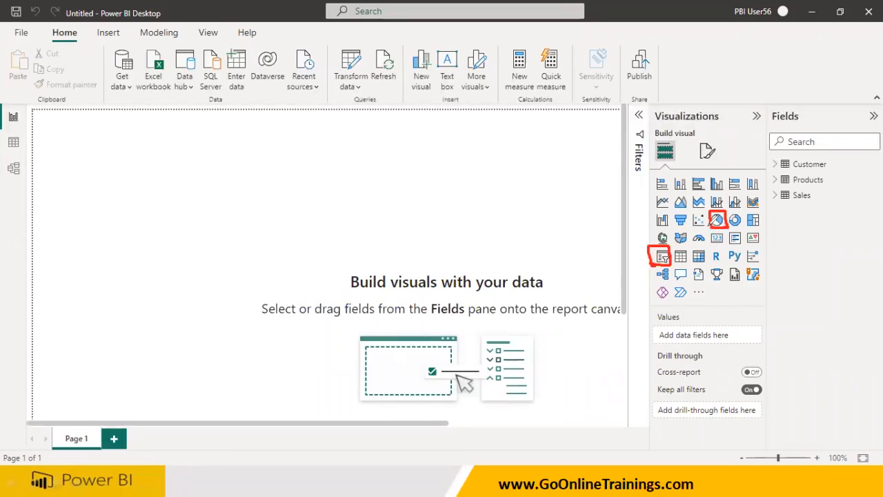
mouse_move(649, 264)
left_mouse_down()
mouse_move(667, 235)
mouse_move(762, 230)
left_mouse_up()
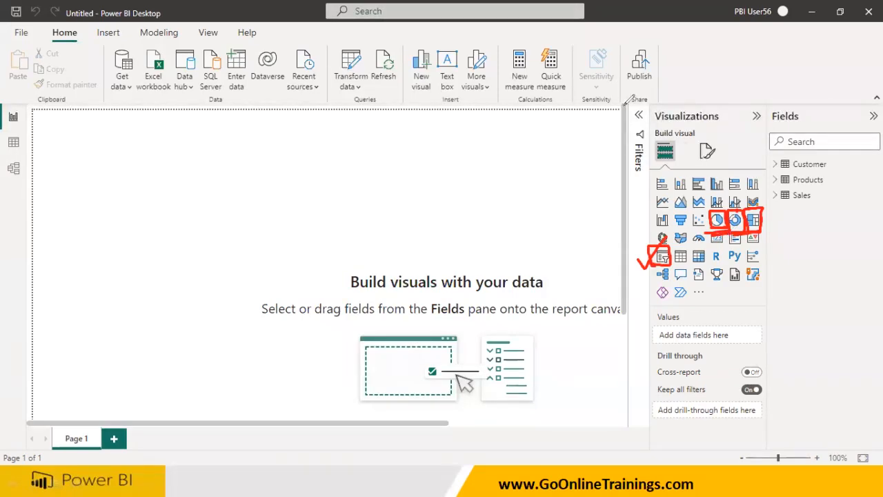
key("e")
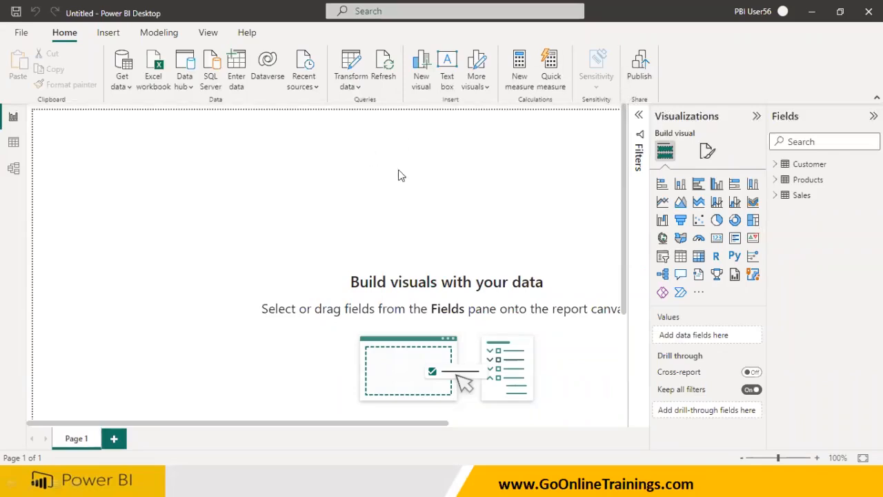
Add a card visual and place the SalesAmount field from the Sales table into it
left_click(717, 237)
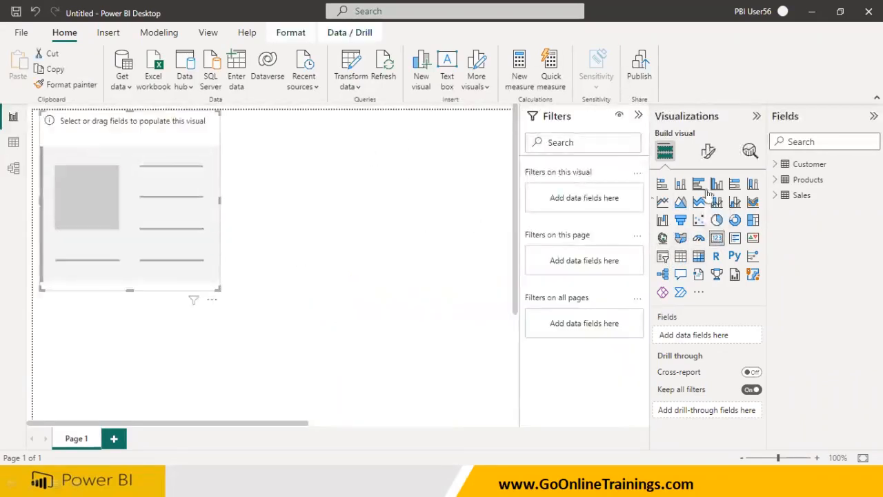
left_click(778, 197)
scroll(784, 267, "down", 2)
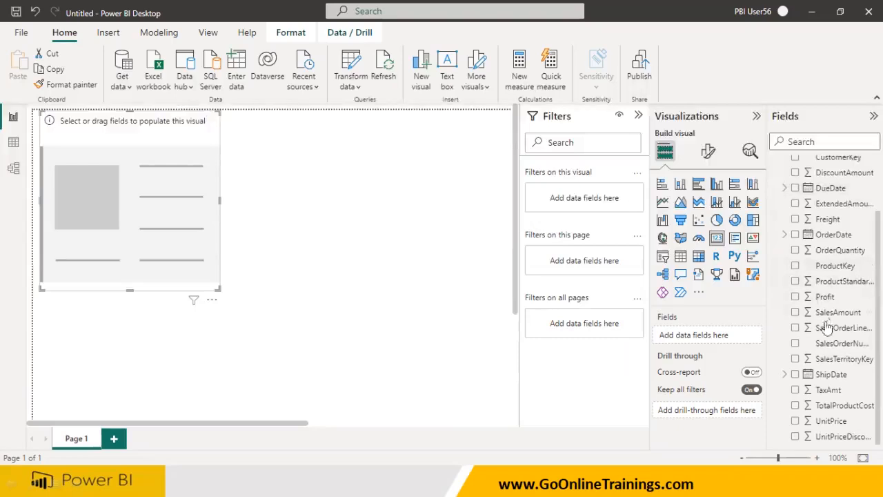
left_click_drag(825, 314, 228, 239)
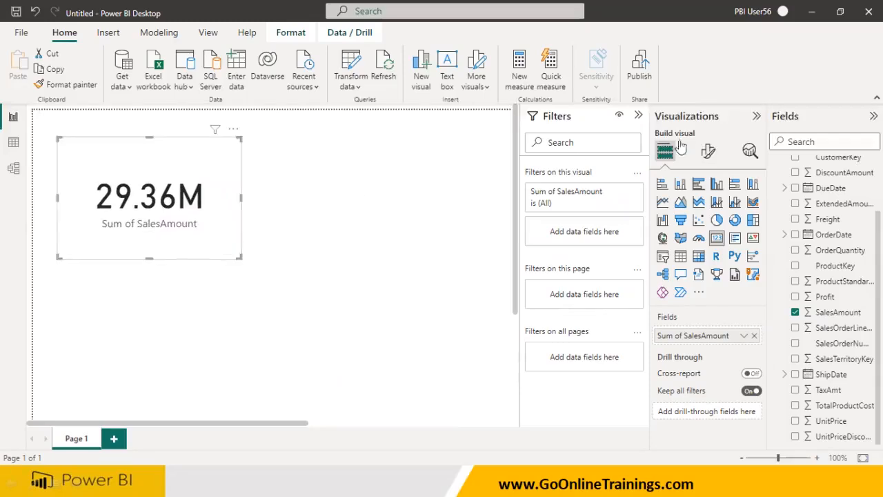
Turn on the visual border and shadow effects for the card in its general format settings
left_click(707, 151)
left_click(709, 210)
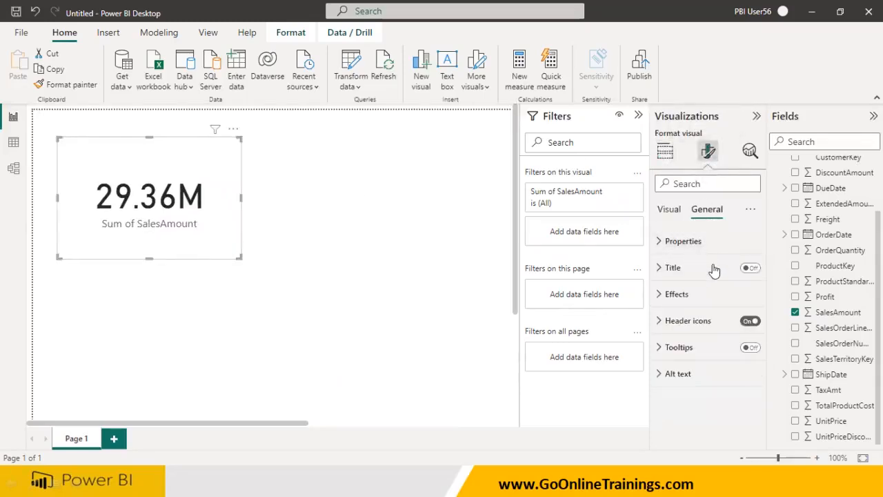
left_click(681, 296)
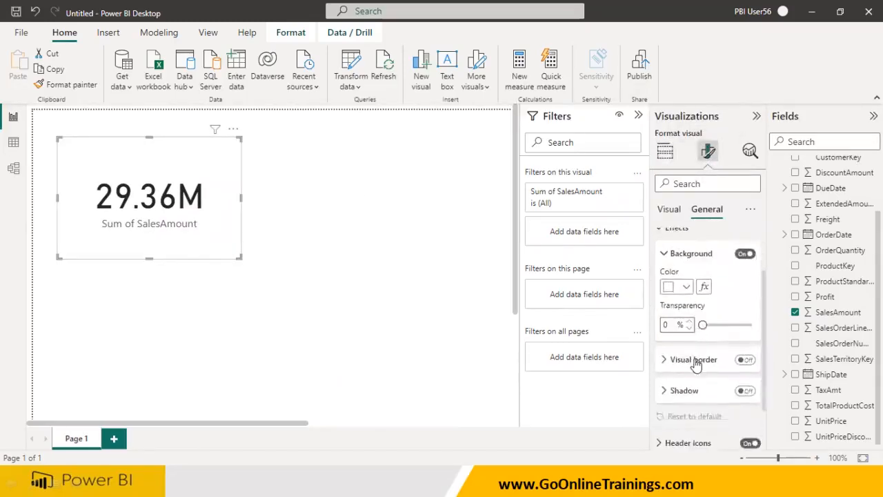
left_click(744, 359)
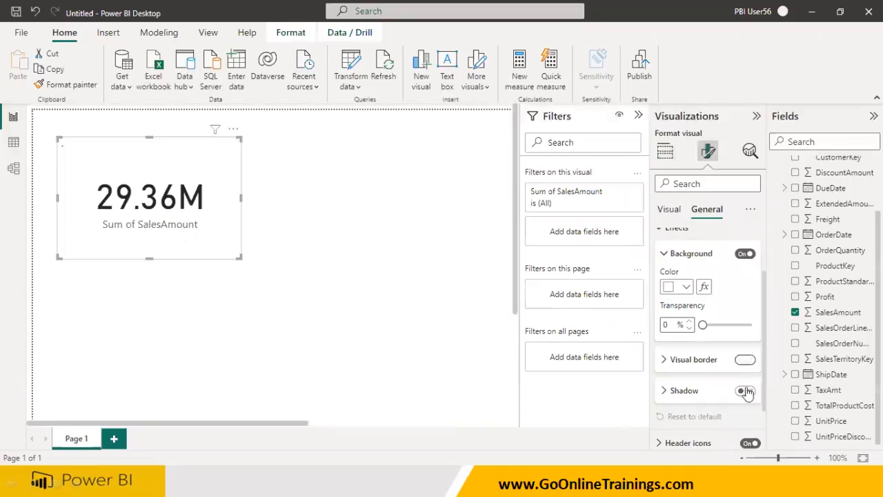
left_click(745, 391)
Set the card's background color to blue
scroll(735, 392, "down", 1)
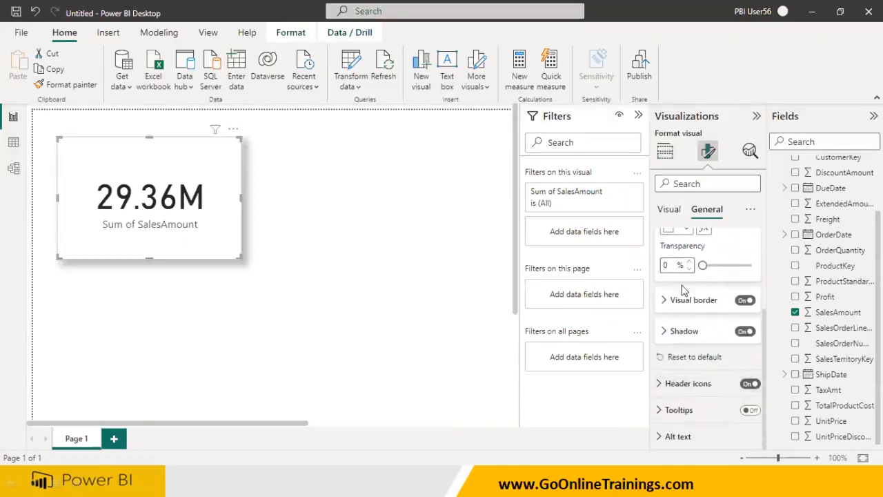
scroll(700, 276, "up", 2)
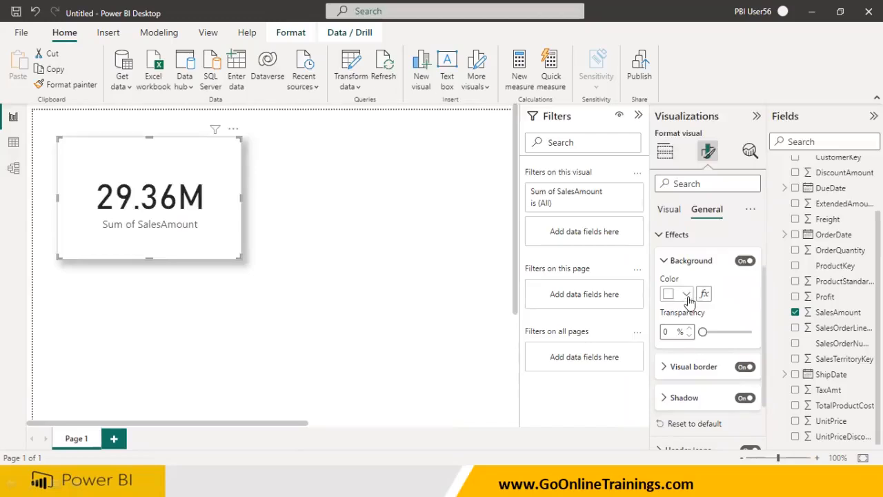
left_click(686, 294)
left_click(713, 241)
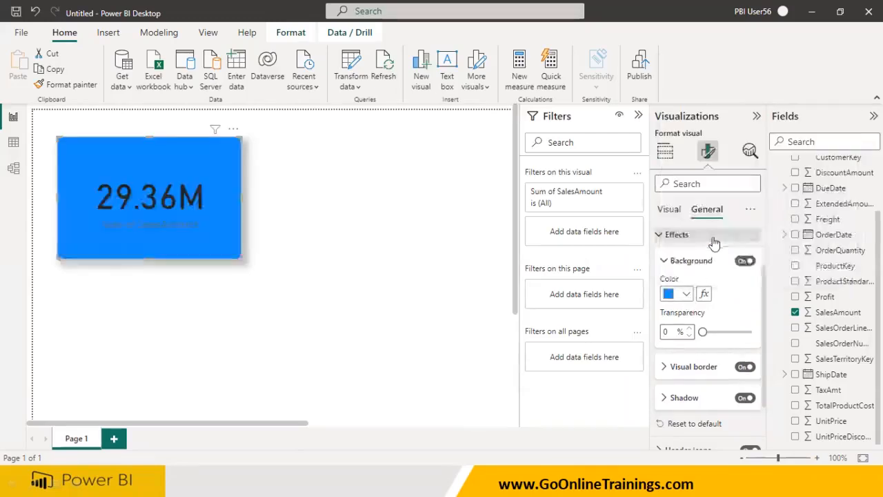
Increase the rounded corners of the card's visual border, then deselect the card
left_click(663, 367)
scroll(679, 369, "down", 2)
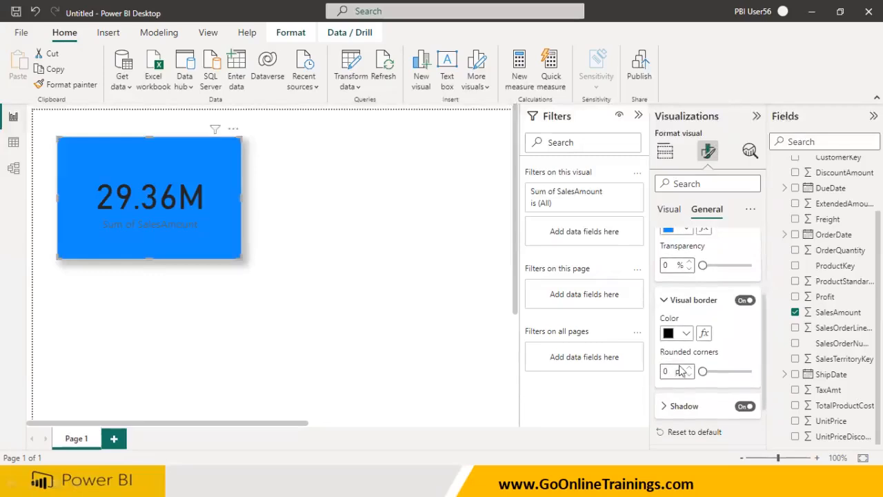
left_click_drag(703, 370, 729, 371)
left_click(426, 262)
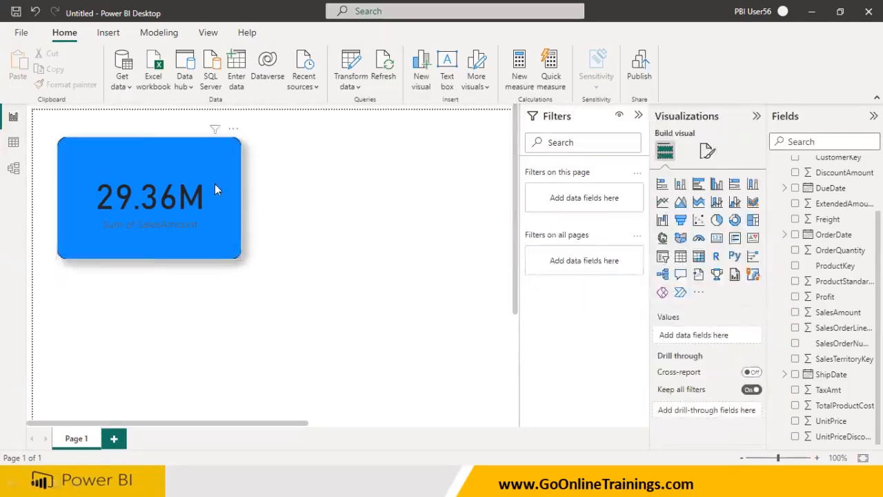
Resize the card slightly smaller from its lower-right corner
mouse_move(233, 249)
left_mouse_down()
mouse_move(244, 234)
mouse_move(228, 233)
left_mouse_up()
left_click(223, 256)
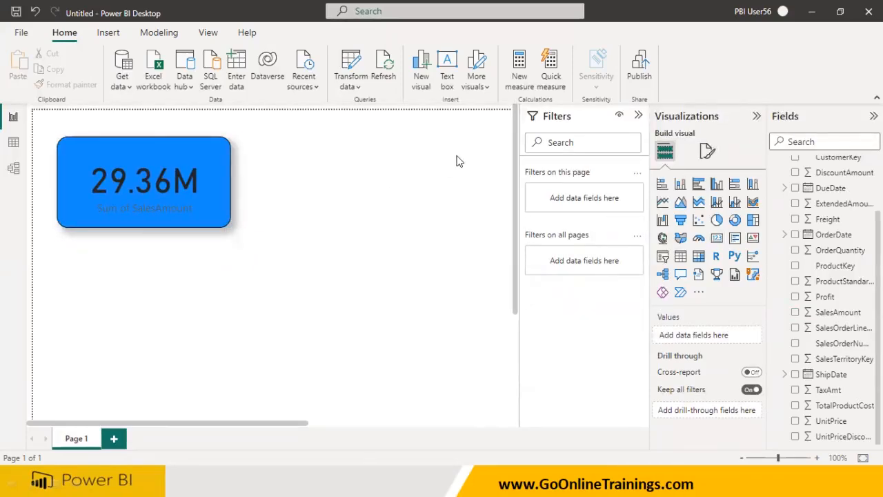
Collapse the Sales field list, add a pie chart to the right of the card and enlarge it slightly
scroll(792, 223, "up", 2)
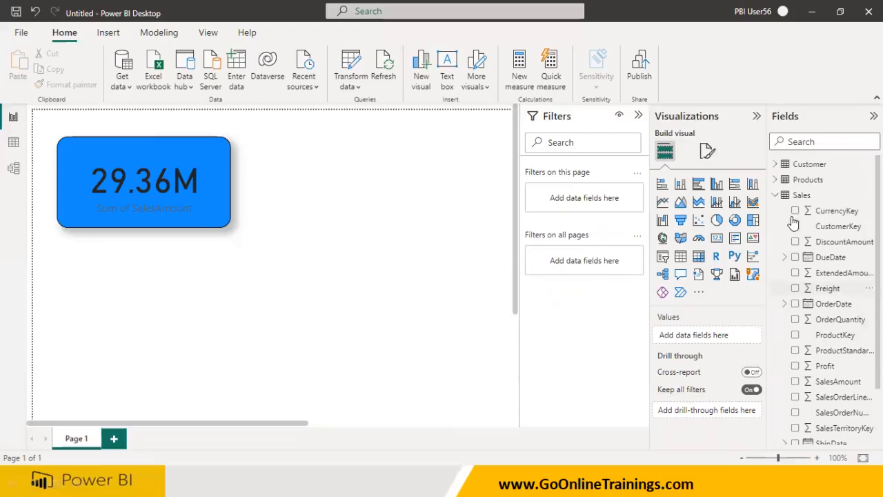
left_click(775, 196)
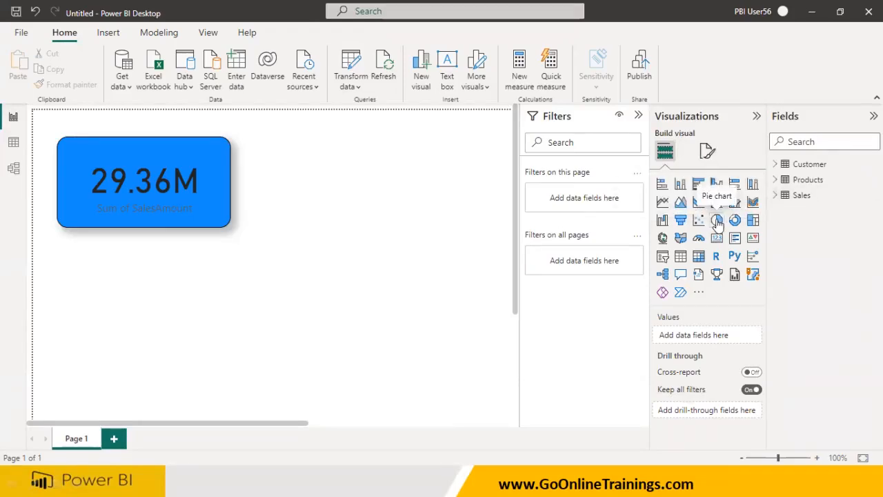
left_click(717, 220)
left_click_drag(184, 310, 372, 190)
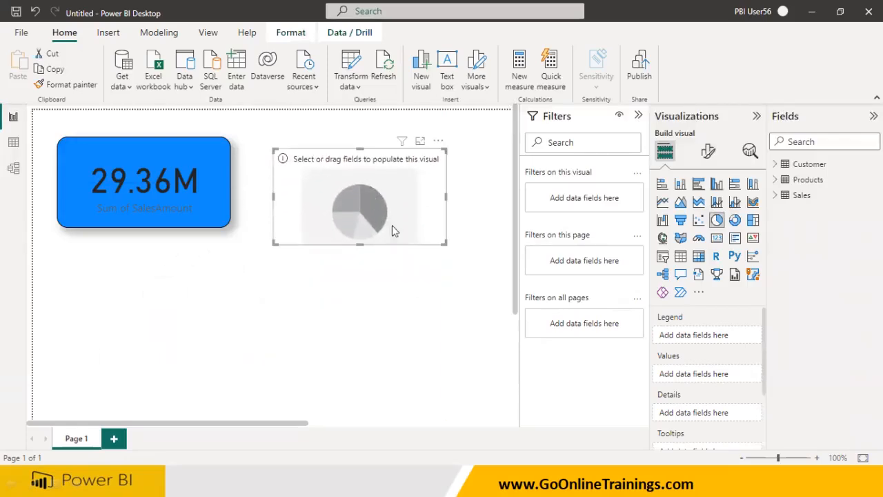
left_click_drag(447, 243, 464, 274)
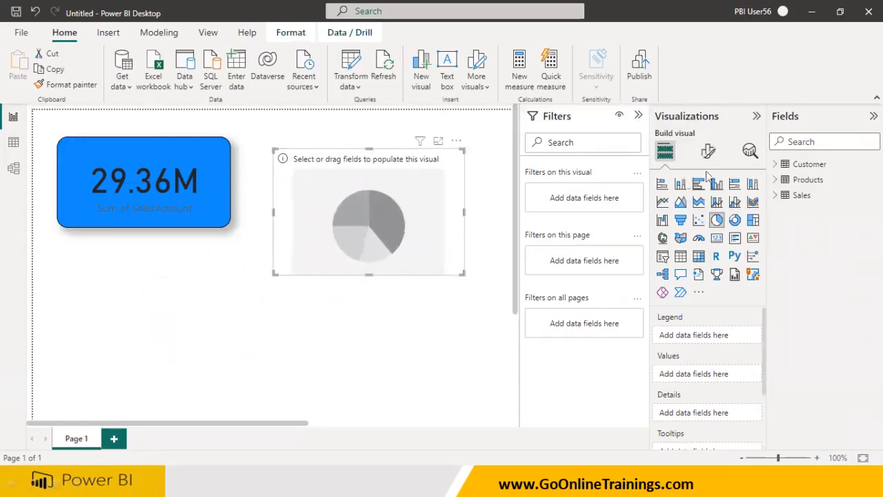
Browse the fields of the Customer and Products tables in the fields list
left_click(775, 164)
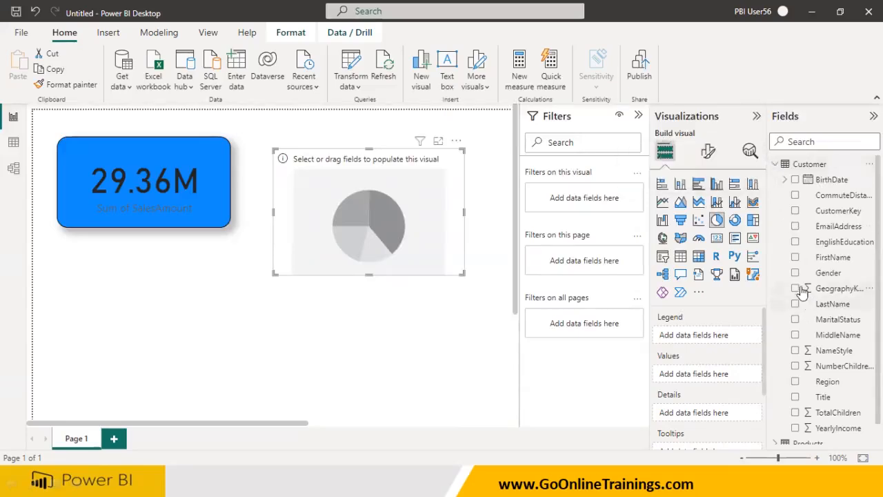
left_click(776, 164)
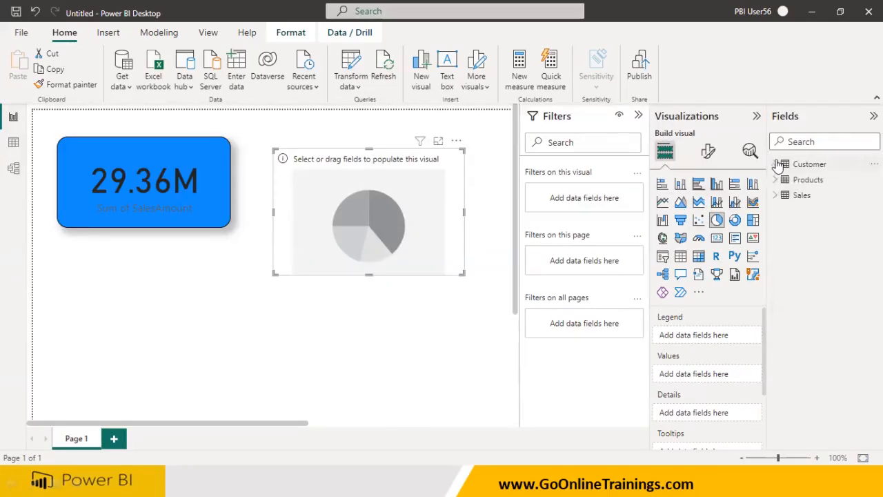
left_click(775, 164)
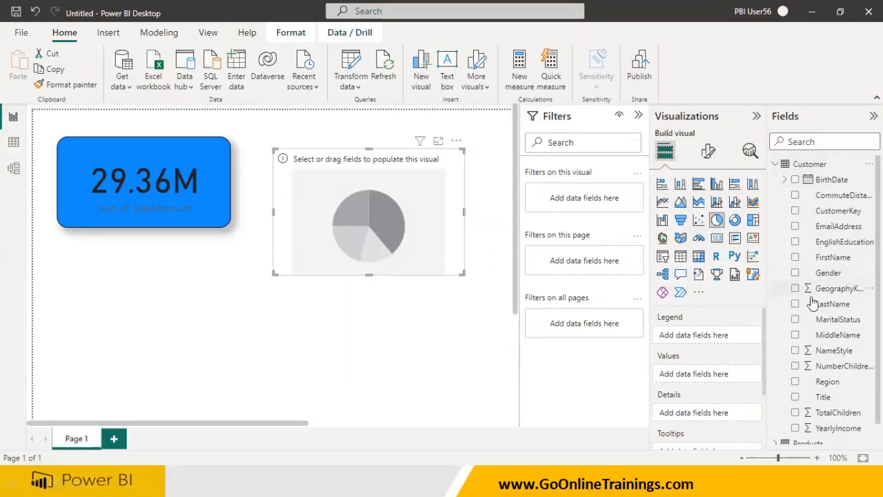
scroll(851, 355, "down", 1)
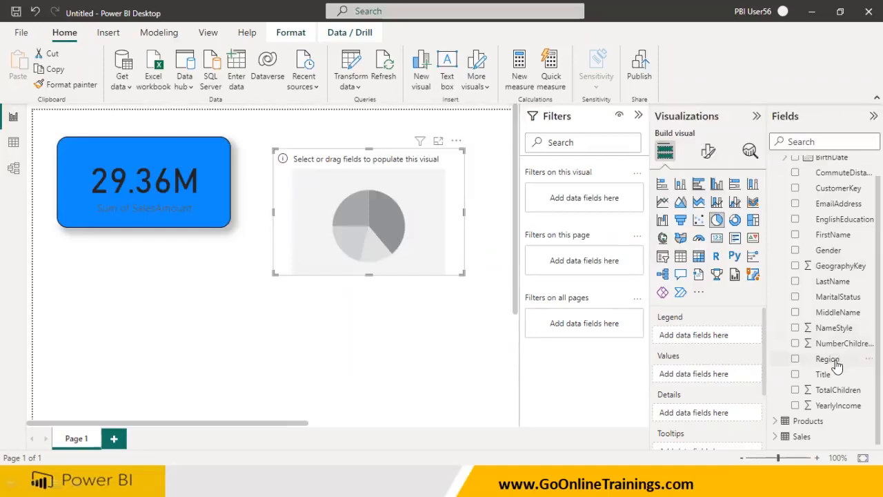
scroll(793, 248, "up", 1)
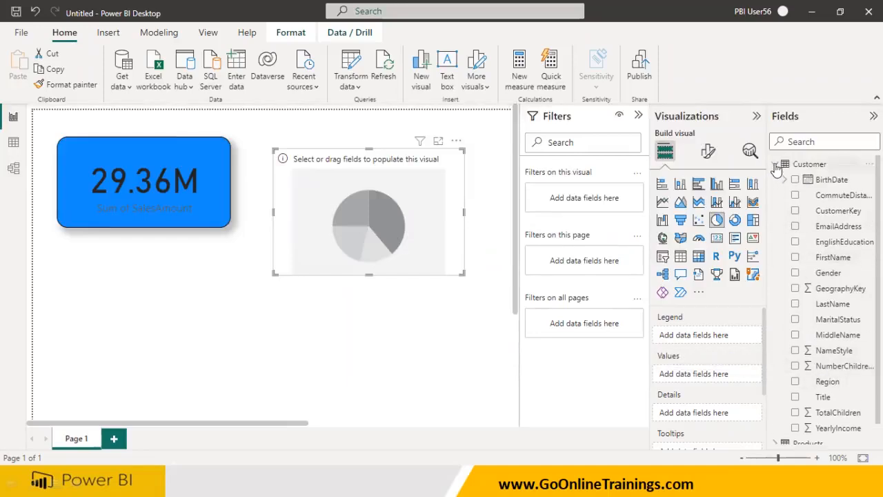
left_click(776, 165)
left_click(774, 179)
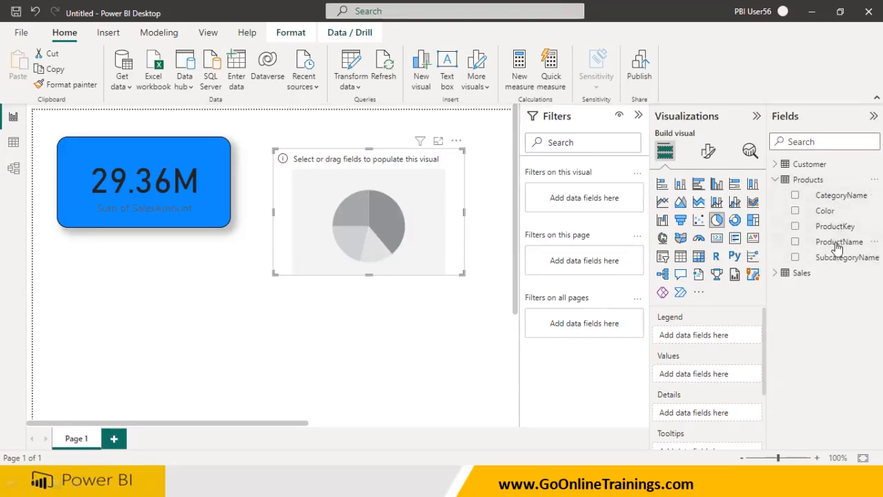
left_click(776, 164)
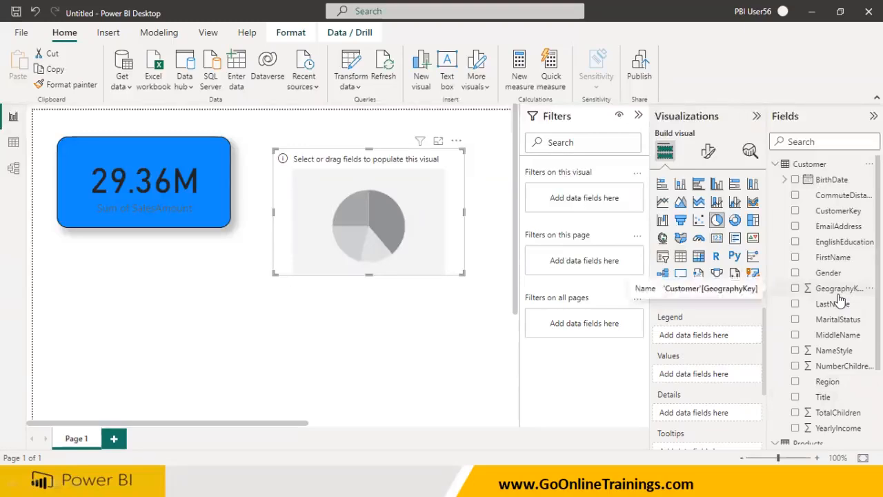
left_click(785, 180)
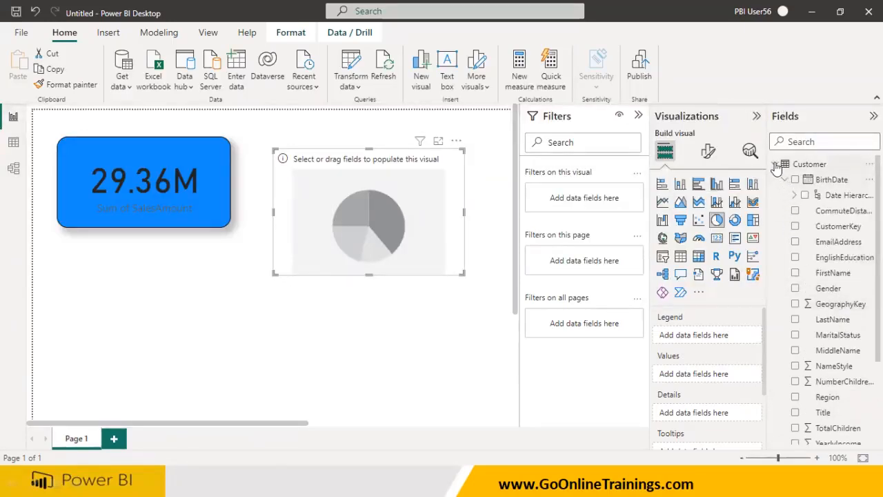
left_click(775, 164)
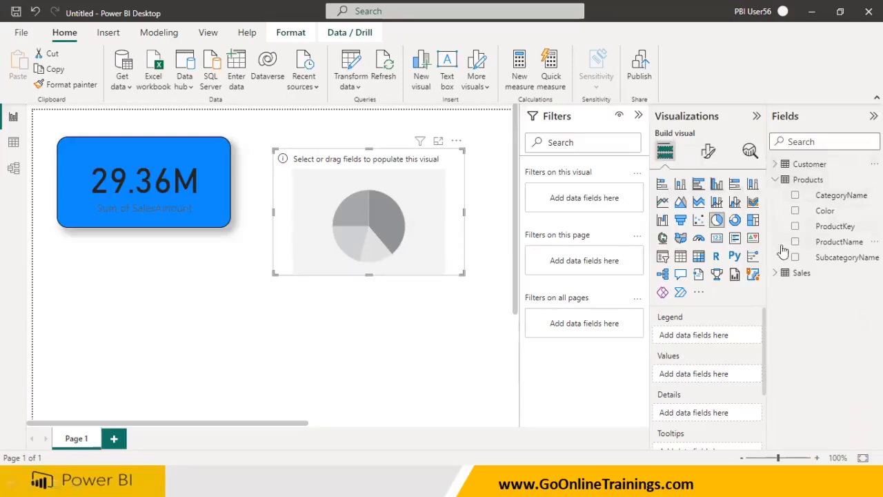
Browse the fields of the Sales table, then collapse it again
left_click(775, 273)
scroll(800, 338, "down", 5)
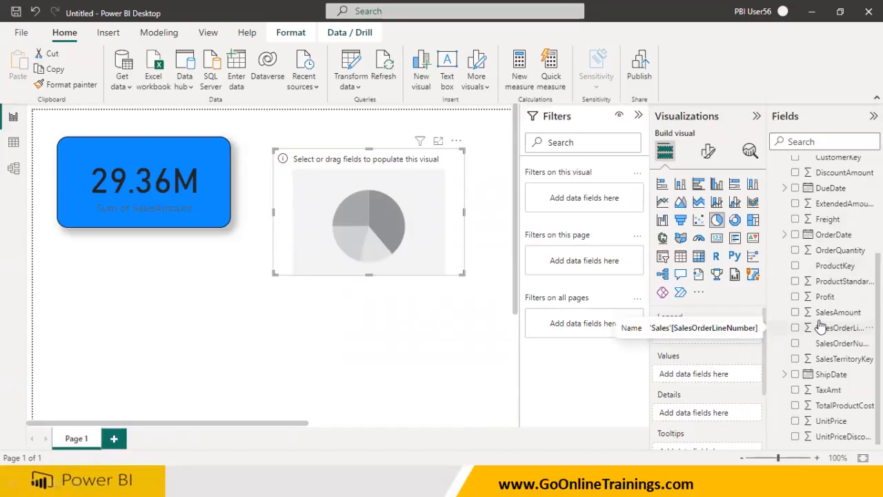
scroll(819, 326, "up", 4)
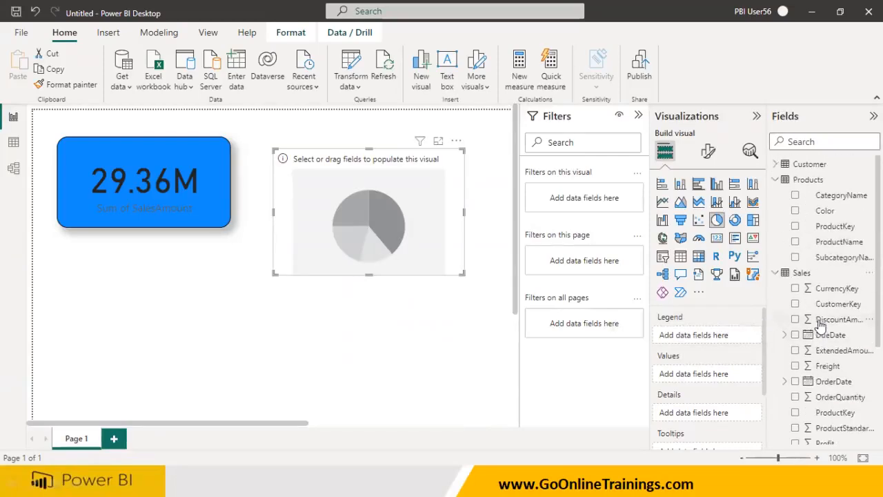
left_click(775, 273)
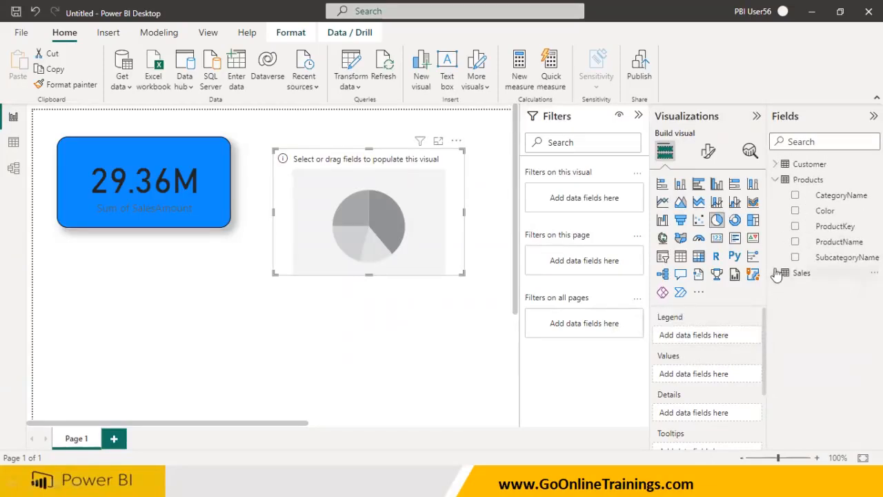
Expand the Customer table, add its Region field to the pie chart's legend, then remove it again
left_click(778, 166)
scroll(814, 248, "down", 3)
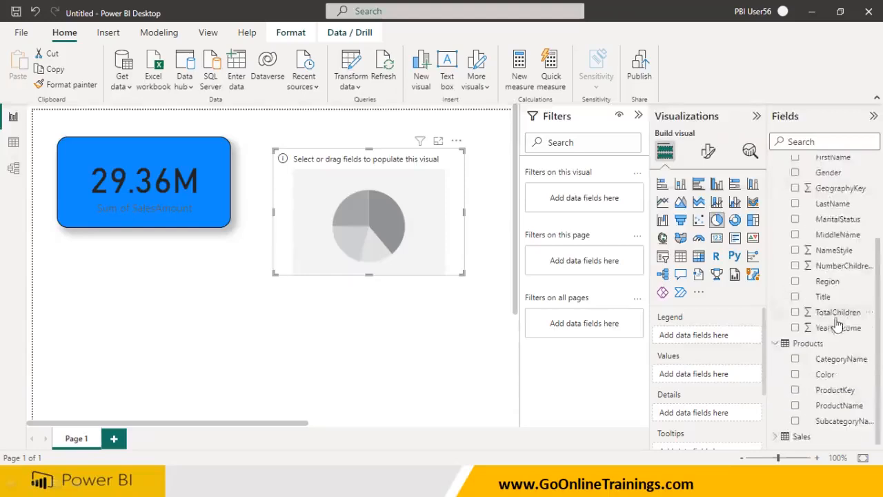
left_click_drag(737, 274, 406, 230)
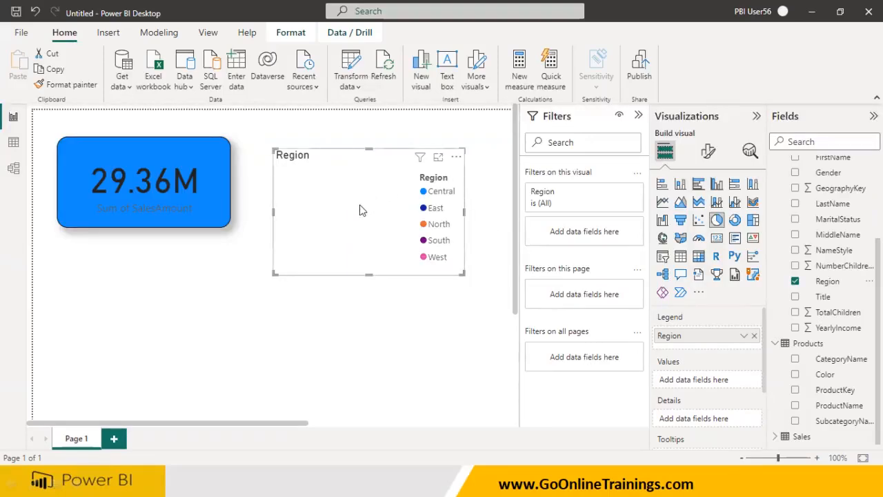
left_click(754, 335)
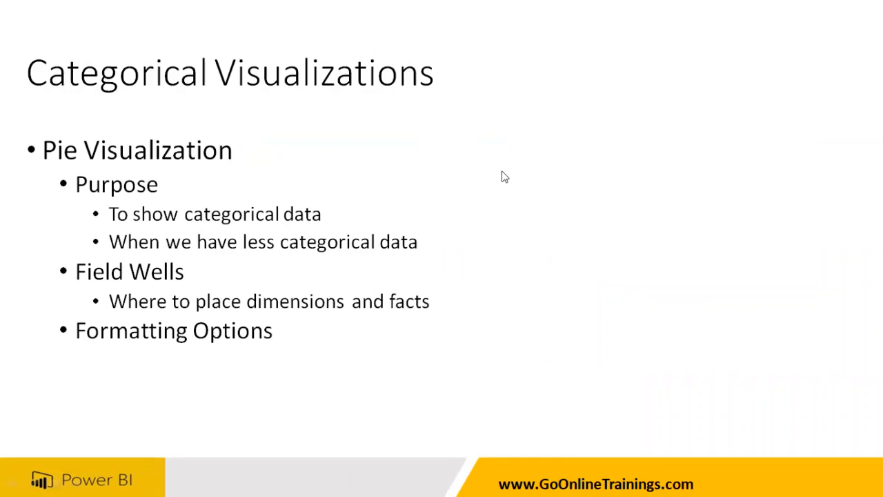
mouse_move(236, 252)
left_mouse_down()
mouse_move(282, 244)
mouse_move(264, 232)
mouse_move(242, 234)
mouse_move(239, 252)
left_mouse_up()
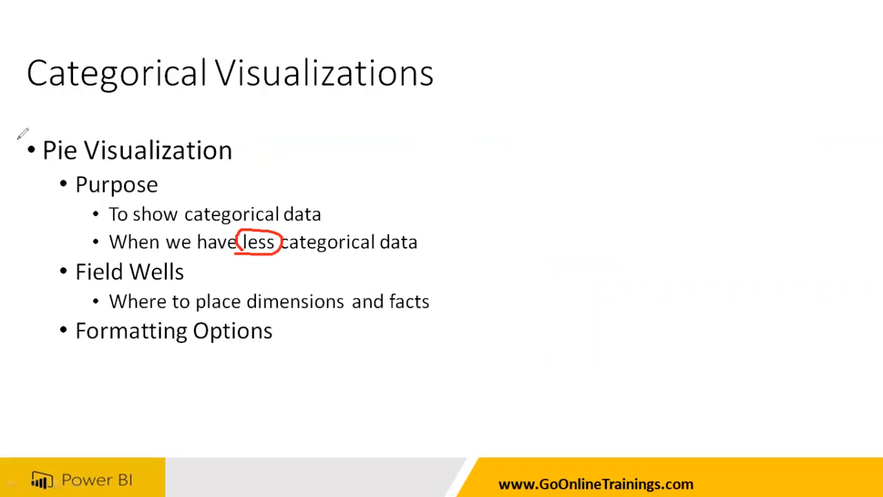
left_click_drag(50, 160, 79, 159)
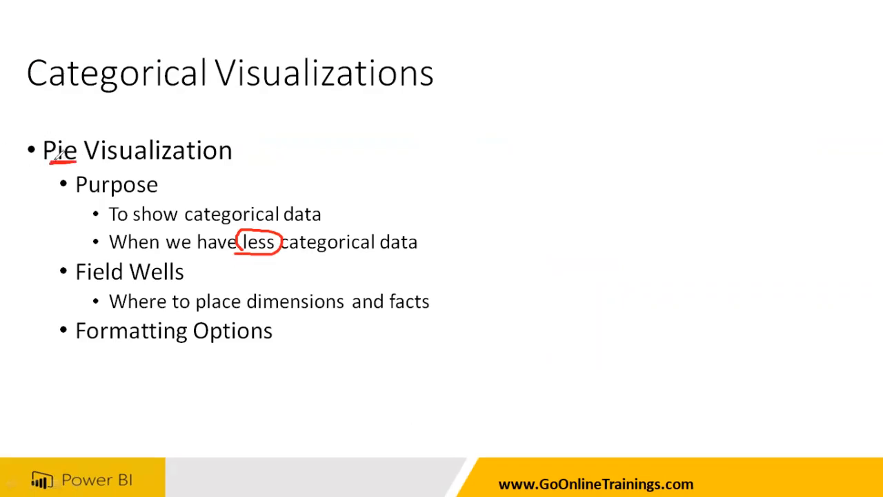
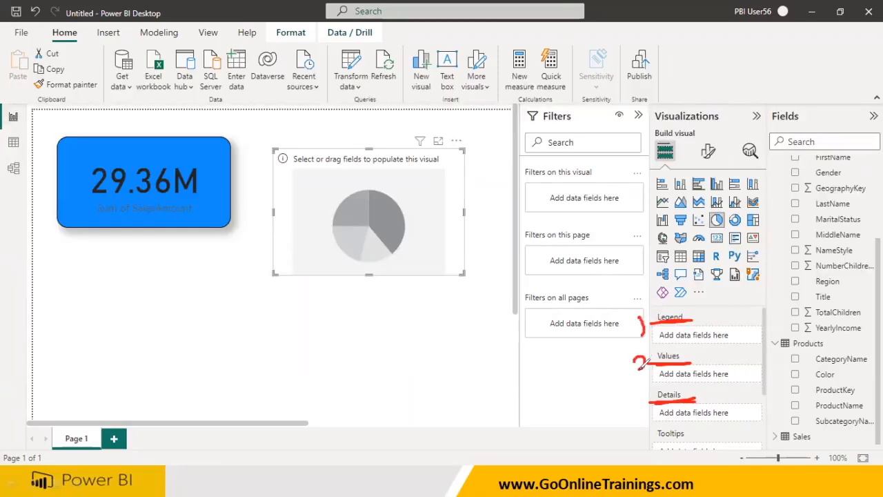
mouse_move(638, 394)
left_mouse_down()
mouse_move(650, 401)
mouse_move(632, 409)
left_mouse_up()
mouse_move(655, 441)
left_mouse_down()
mouse_move(693, 439)
mouse_move(648, 446)
left_mouse_up()
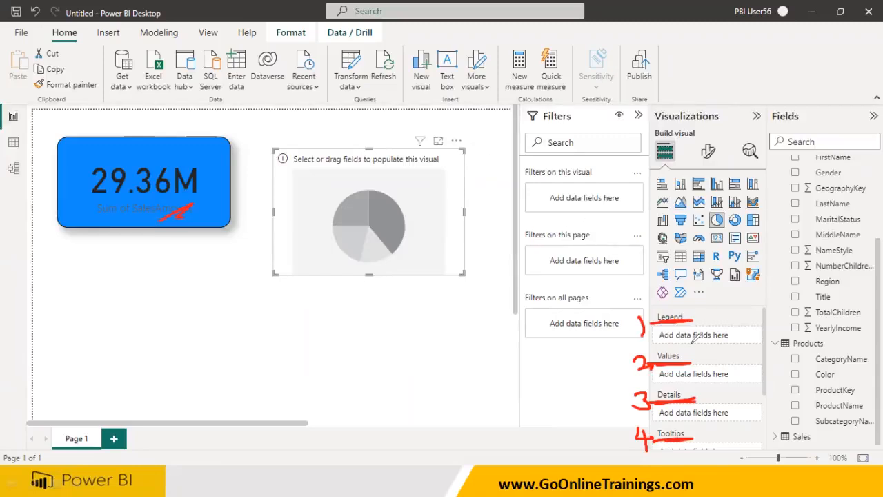
left_click_drag(695, 312, 720, 282)
left_click_drag(688, 355, 725, 332)
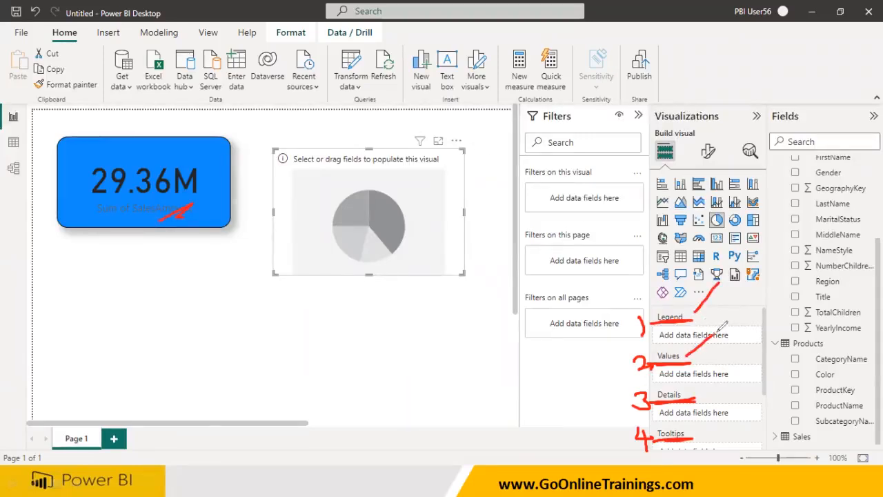
left_click_drag(690, 399, 730, 360)
left_click_drag(688, 439, 722, 420)
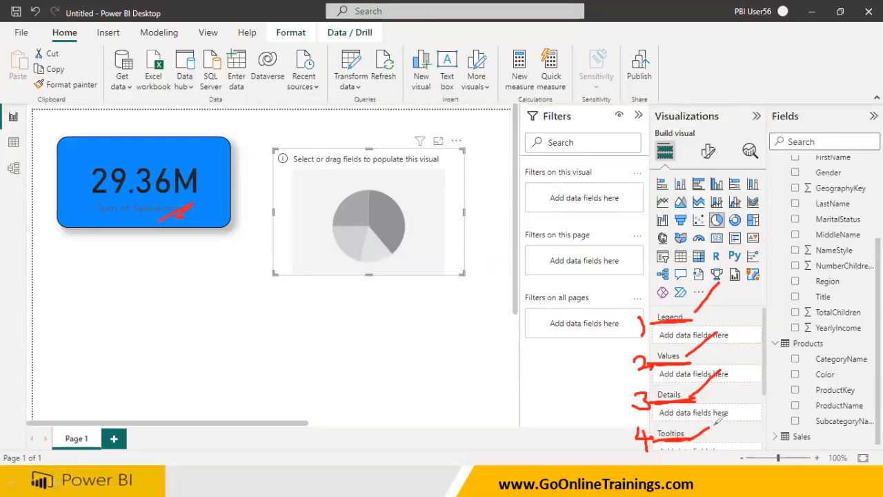
mouse_move(851, 134)
left_mouse_down()
mouse_move(793, 244)
mouse_move(790, 445)
mouse_move(870, 381)
mouse_move(846, 133)
left_mouse_up()
mouse_move(821, 178)
left_mouse_down()
mouse_move(696, 172)
mouse_move(708, 189)
mouse_move(714, 170)
left_mouse_up()
mouse_move(722, 171)
left_mouse_down()
mouse_move(733, 178)
mouse_move(755, 169)
left_mouse_up()
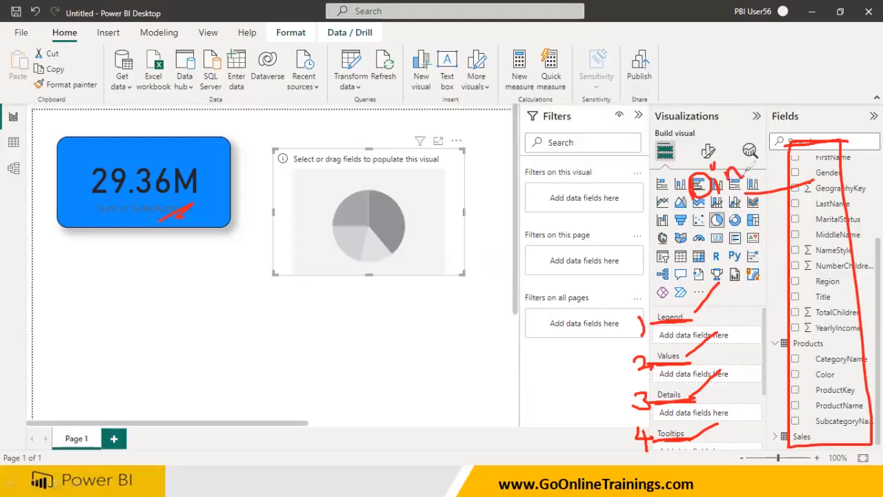
mouse_move(792, 202)
left_mouse_down()
mouse_move(735, 225)
mouse_move(698, 266)
mouse_move(720, 240)
mouse_move(745, 257)
mouse_move(765, 231)
mouse_move(753, 258)
left_mouse_up()
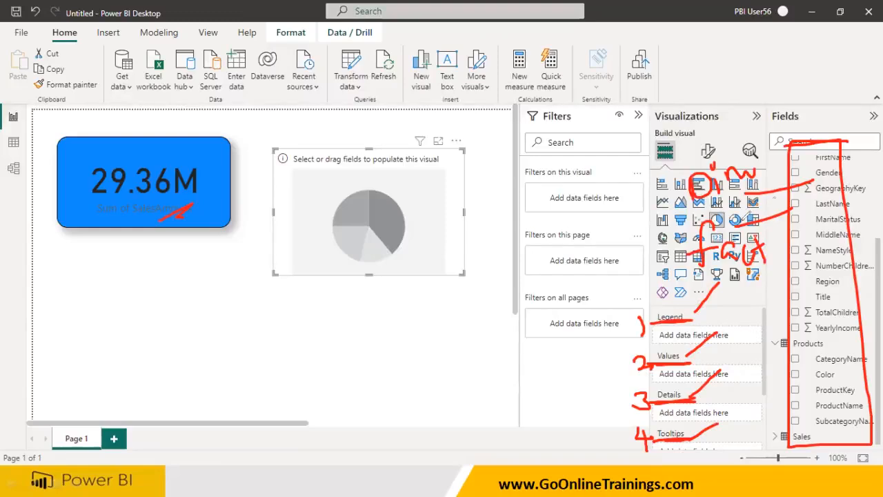
mouse_move(659, 325)
left_mouse_down()
mouse_move(701, 324)
mouse_move(633, 297)
mouse_move(652, 337)
left_mouse_up()
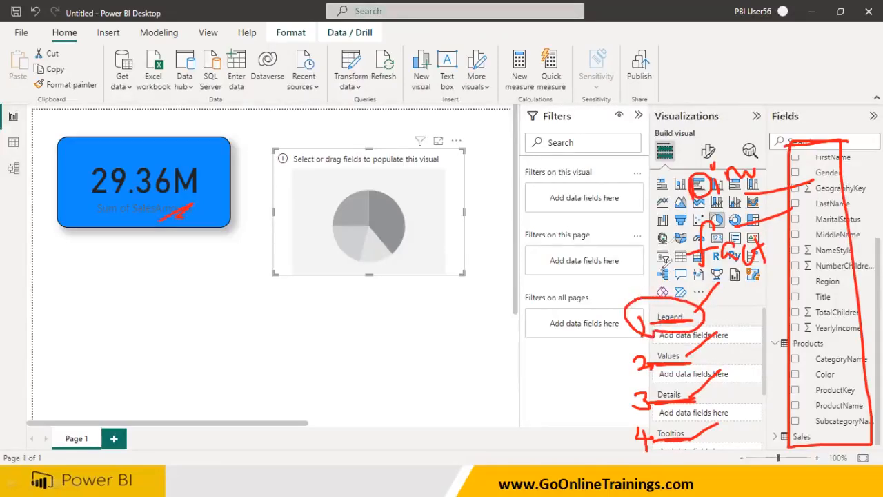
mouse_move(686, 174)
left_mouse_down()
mouse_move(627, 247)
mouse_move(621, 276)
mouse_move(634, 266)
left_mouse_up()
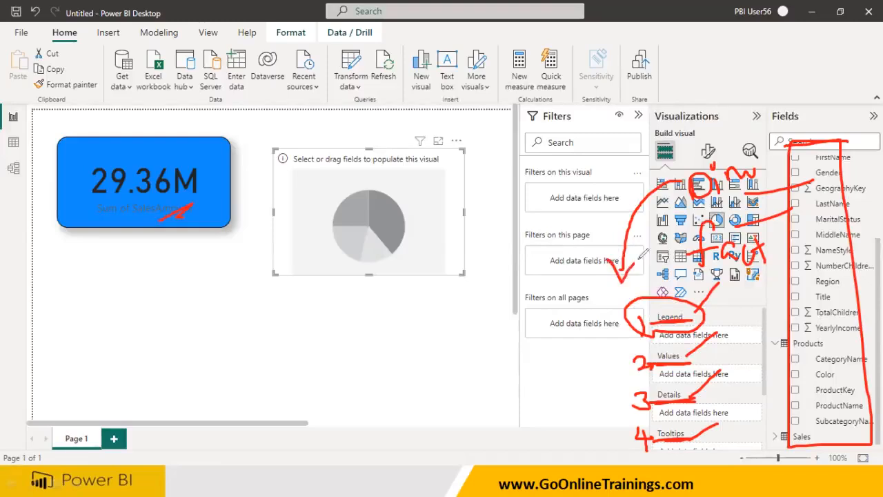
mouse_move(686, 243)
left_mouse_down()
mouse_move(656, 269)
mouse_move(648, 294)
left_mouse_up()
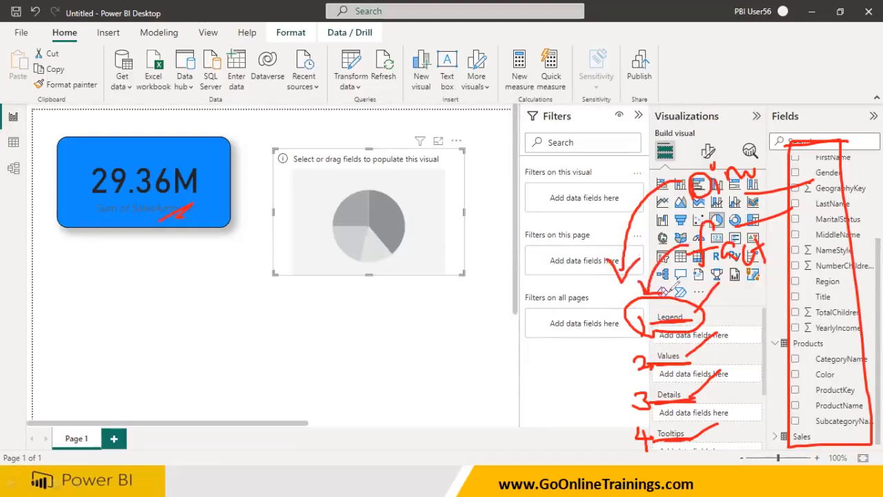
mouse_move(645, 368)
left_mouse_down()
mouse_move(666, 337)
mouse_move(638, 367)
mouse_move(648, 369)
left_mouse_up()
mouse_move(669, 157)
left_mouse_down()
mouse_move(583, 283)
mouse_move(629, 348)
mouse_move(594, 355)
mouse_move(635, 322)
left_mouse_up()
mouse_move(732, 266)
left_mouse_down()
mouse_move(707, 390)
mouse_move(645, 375)
mouse_move(680, 420)
mouse_move(691, 383)
left_mouse_up()
mouse_move(693, 160)
left_mouse_down()
mouse_move(513, 231)
mouse_move(579, 397)
mouse_move(640, 400)
mouse_move(638, 407)
left_mouse_up()
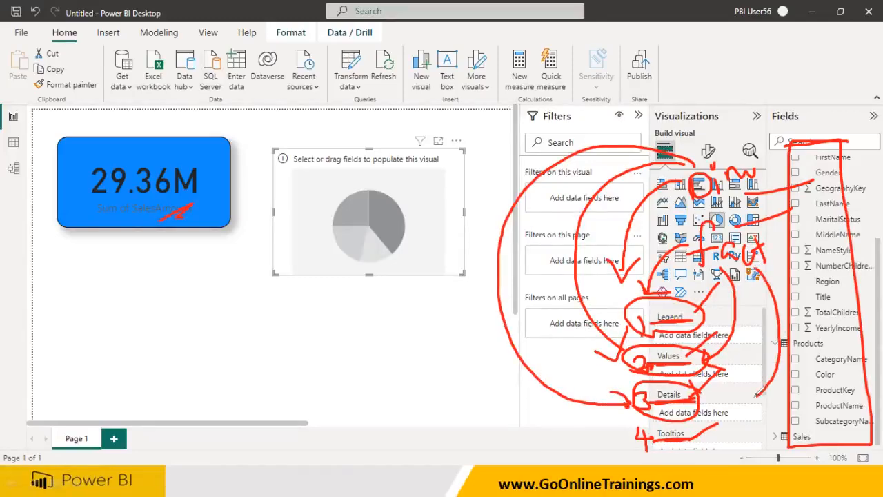
mouse_move(652, 445)
left_mouse_down()
mouse_move(683, 414)
mouse_move(655, 437)
left_mouse_up()
mouse_move(684, 202)
left_mouse_down()
mouse_move(756, 185)
mouse_move(659, 188)
mouse_move(547, 406)
mouse_move(614, 436)
mouse_move(620, 401)
left_mouse_up()
mouse_move(701, 271)
left_mouse_down()
mouse_move(750, 275)
mouse_move(666, 241)
mouse_move(693, 278)
left_mouse_up()
mouse_move(757, 264)
left_mouse_down()
mouse_move(794, 405)
mouse_move(707, 449)
mouse_move(720, 456)
left_mouse_up()
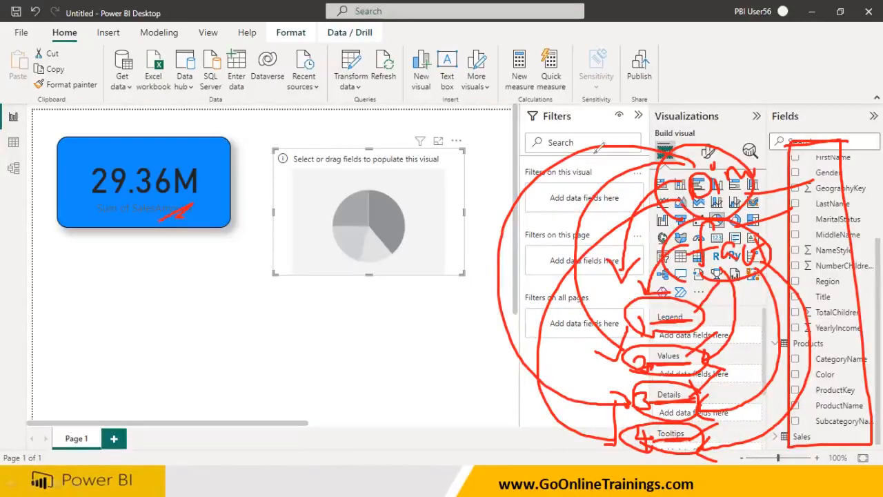
key("e")
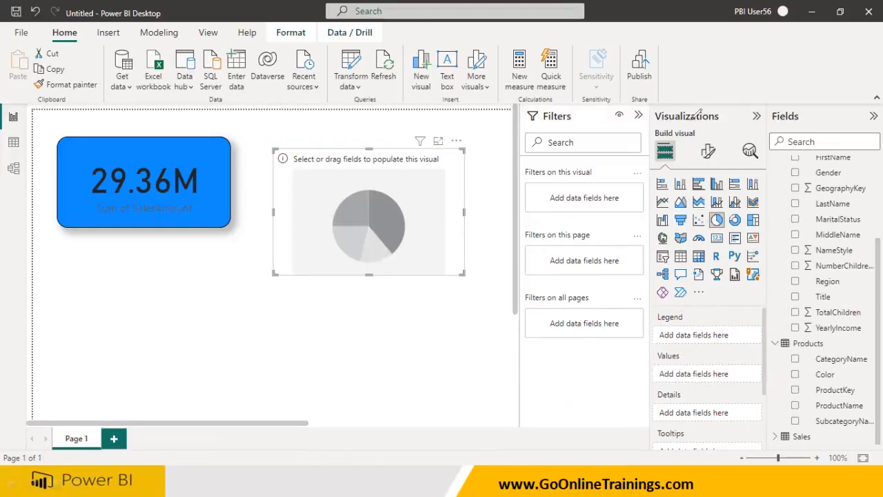
Remove the Sum of SalesAmount field from the blue card and deselect it
left_click_drag(764, 376, 772, 354)
left_click(207, 210)
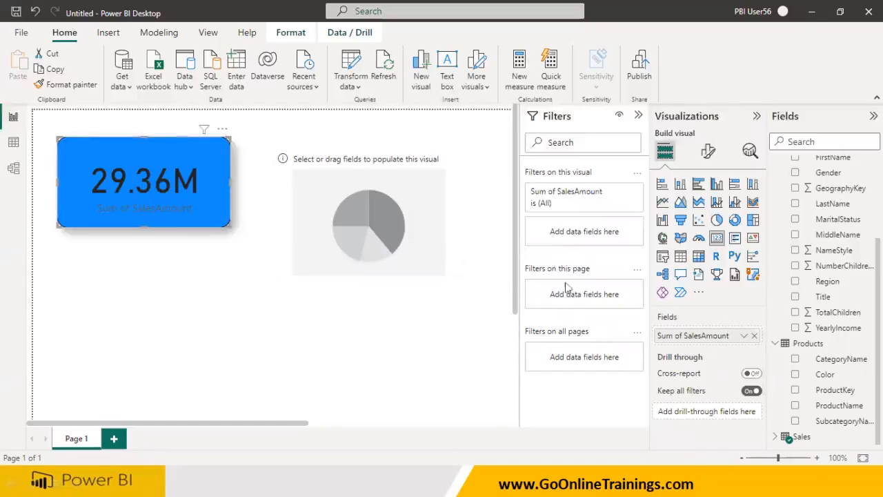
left_click(753, 336)
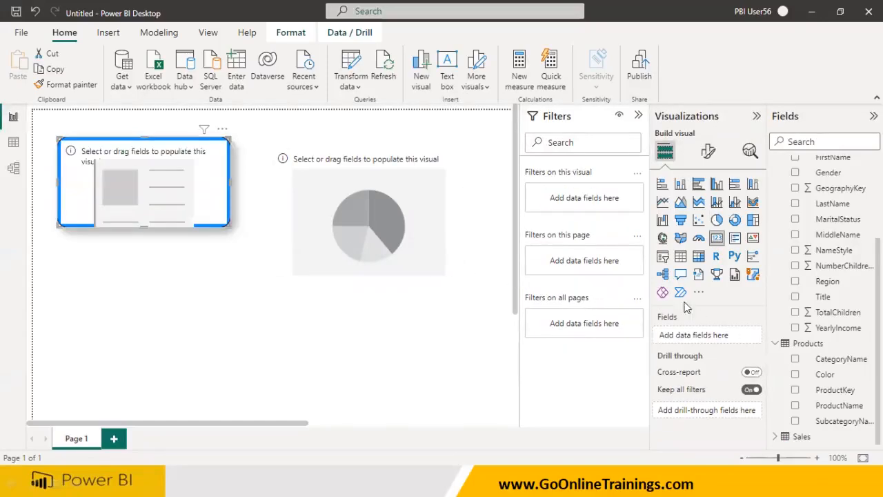
left_click(206, 282)
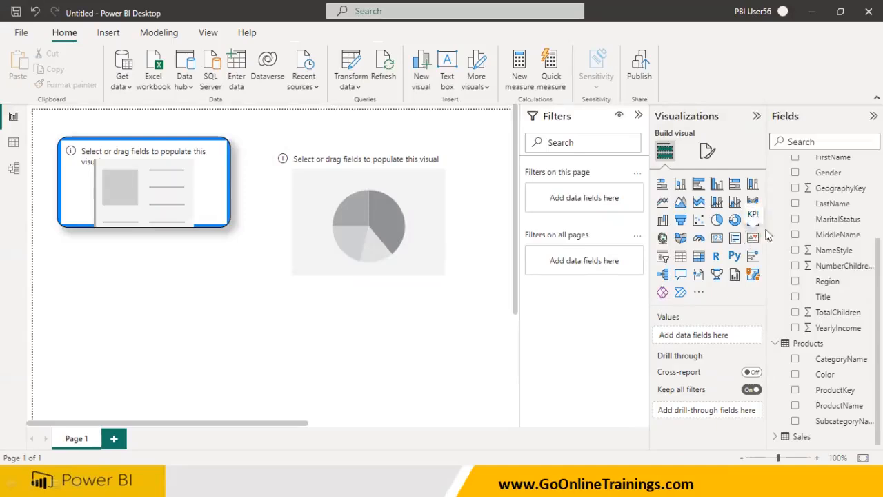
Expand the Sales table, drop SalesAmount onto the empty canvas as a table visual, then delete that table
scroll(793, 235, "up", 3)
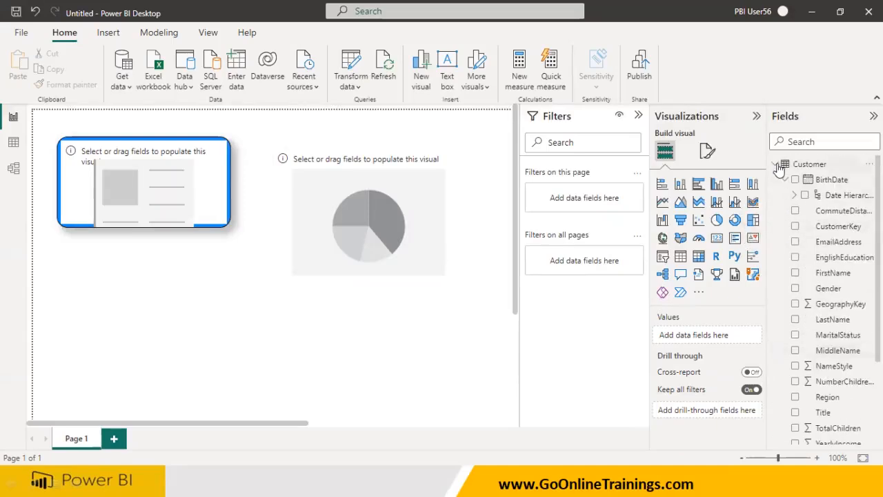
left_click(775, 164)
left_click(775, 274)
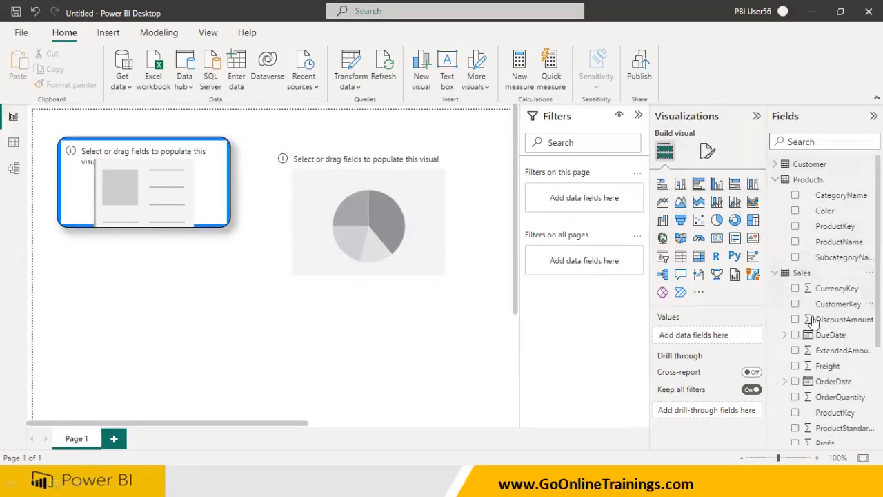
scroll(820, 332, "down", 3)
scroll(832, 371, "down", 2)
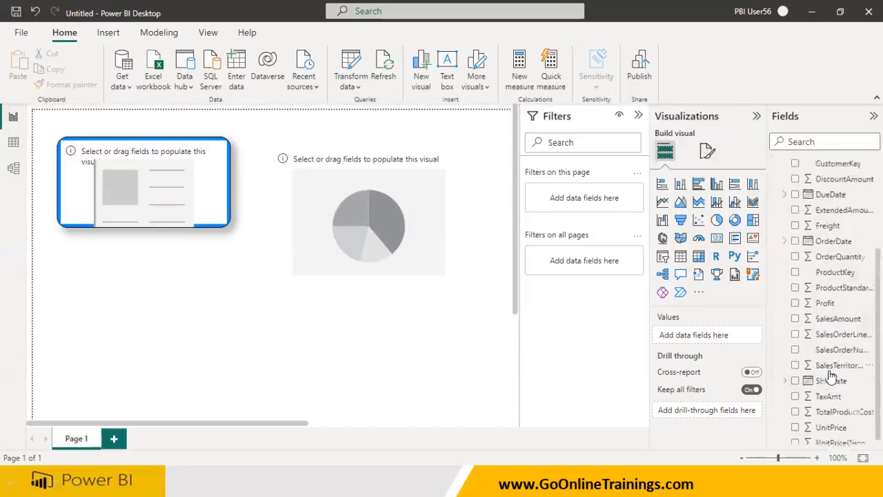
left_click_drag(835, 312, 725, 345)
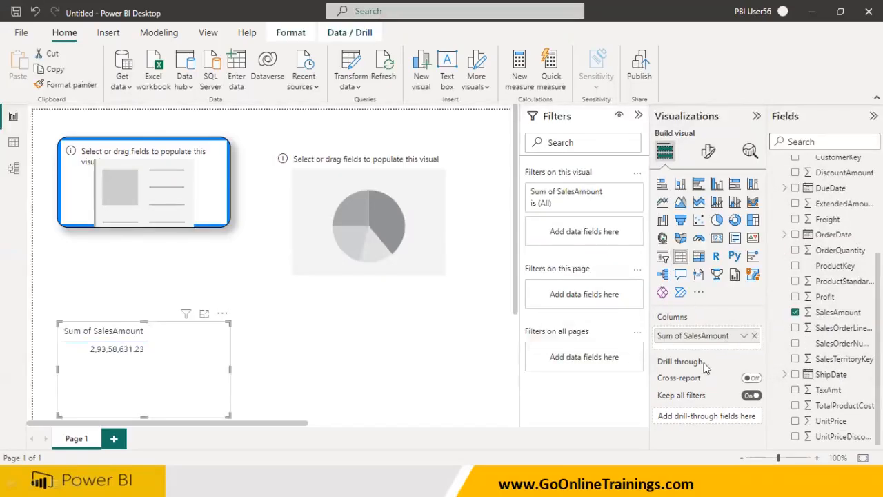
left_click_drag(726, 333, 133, 155)
left_click(753, 335)
left_click(165, 190)
left_click(222, 327)
left_click(224, 316)
left_click(250, 327)
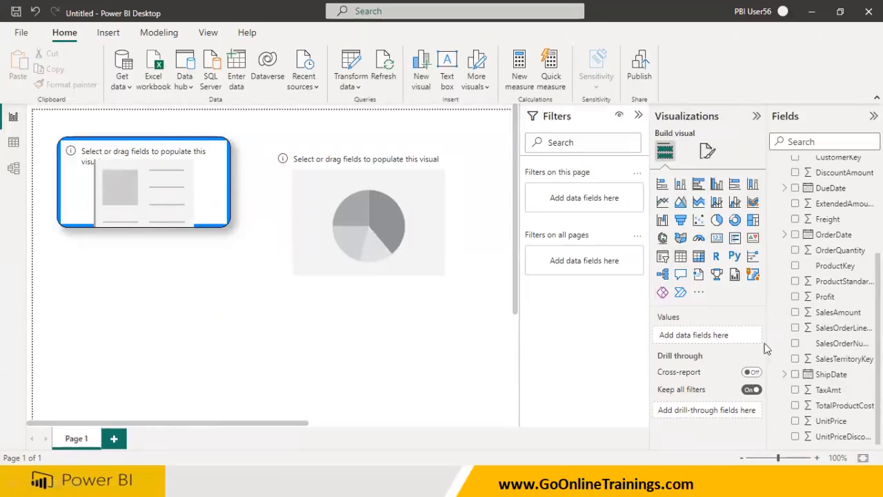
Add the Sales table's SalesAmount field back to the card, then select the pie chart
left_click_drag(836, 312, 132, 193)
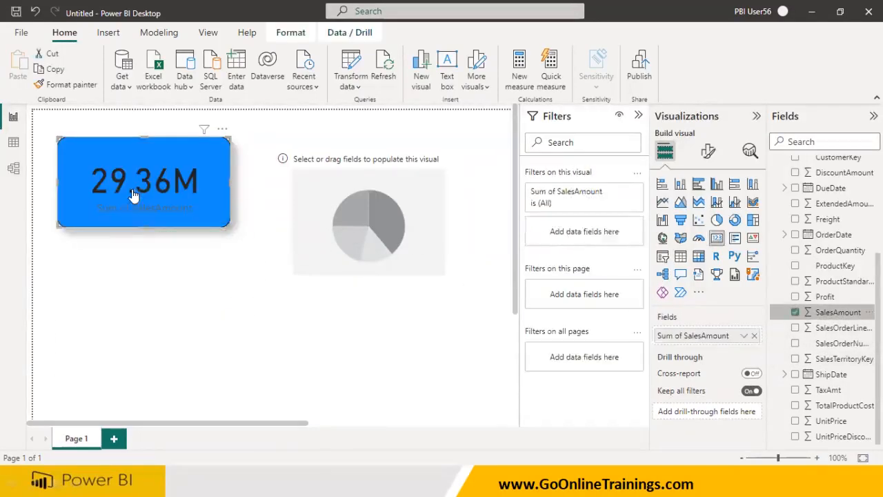
left_click(755, 336)
left_click_drag(832, 319, 717, 337)
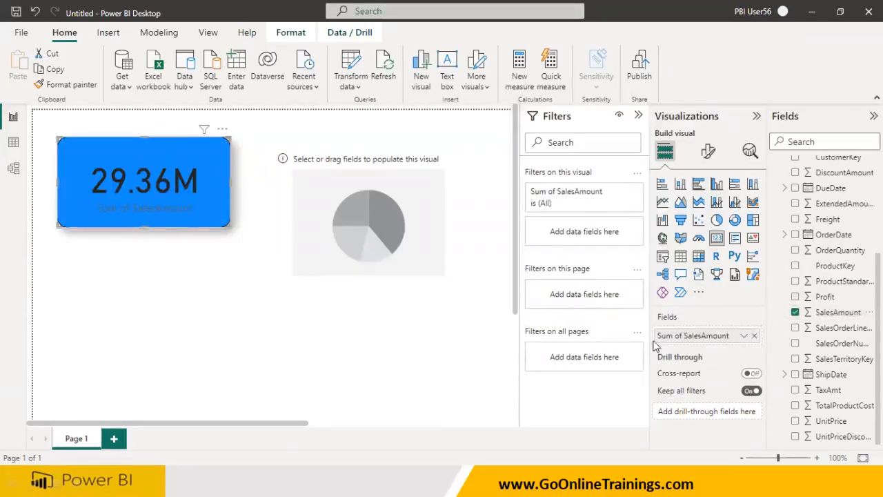
left_click(422, 235)
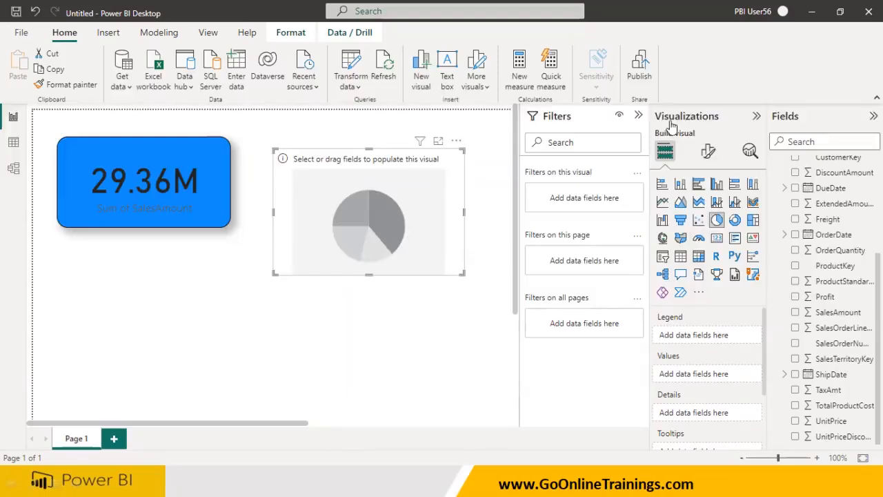
mouse_move(654, 330)
left_mouse_down()
mouse_move(705, 319)
mouse_move(640, 298)
mouse_move(652, 334)
left_mouse_up()
mouse_move(736, 288)
left_mouse_down()
mouse_move(703, 306)
mouse_move(723, 314)
left_mouse_up()
mouse_move(763, 270)
left_mouse_down()
mouse_move(766, 290)
mouse_move(806, 273)
mouse_move(814, 253)
left_mouse_up()
mouse_move(641, 359)
left_mouse_down()
mouse_move(704, 353)
mouse_move(631, 337)
mouse_move(667, 366)
left_mouse_up()
mouse_move(711, 355)
left_mouse_down()
mouse_move(745, 333)
mouse_move(717, 359)
mouse_move(738, 364)
mouse_move(771, 324)
mouse_move(794, 338)
mouse_move(812, 324)
mouse_move(827, 336)
left_mouse_up()
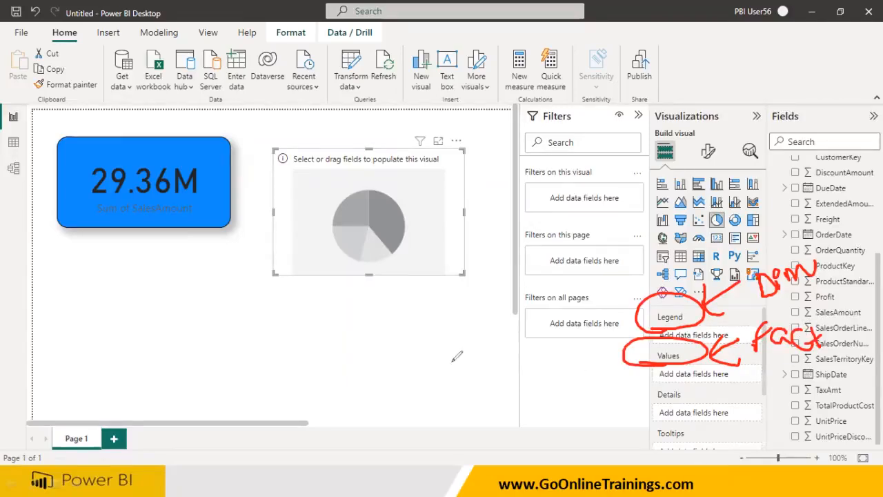
mouse_move(293, 315)
left_mouse_down()
mouse_move(324, 322)
mouse_move(356, 312)
mouse_move(357, 352)
left_mouse_up()
mouse_move(418, 283)
left_mouse_down()
mouse_move(413, 318)
mouse_move(523, 292)
mouse_move(512, 303)
left_mouse_up()
mouse_move(340, 271)
left_mouse_down()
mouse_move(372, 332)
mouse_move(353, 281)
left_mouse_up()
mouse_move(343, 341)
left_mouse_down()
mouse_move(379, 390)
mouse_move(476, 374)
left_mouse_up()
left_click_drag(454, 333, 532, 312)
left_click_drag(524, 357, 522, 379)
left_click_drag(543, 351, 575, 347)
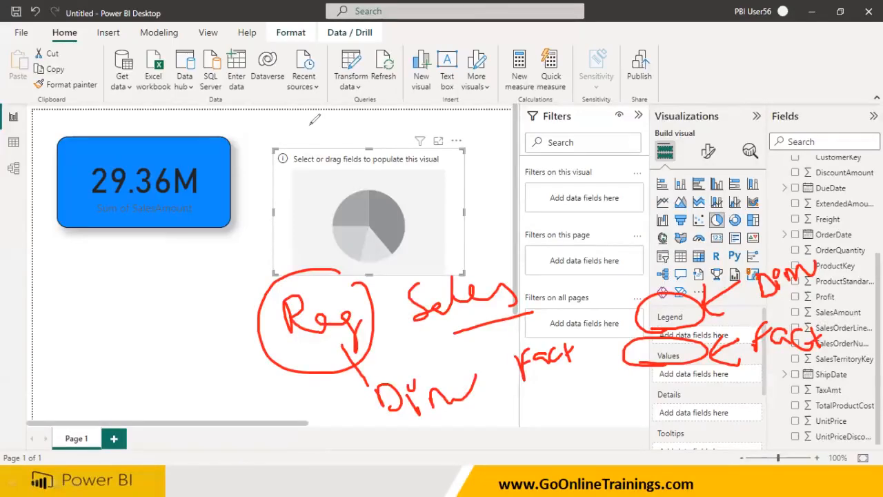
key("Escape")
scroll(781, 218, "up", 3)
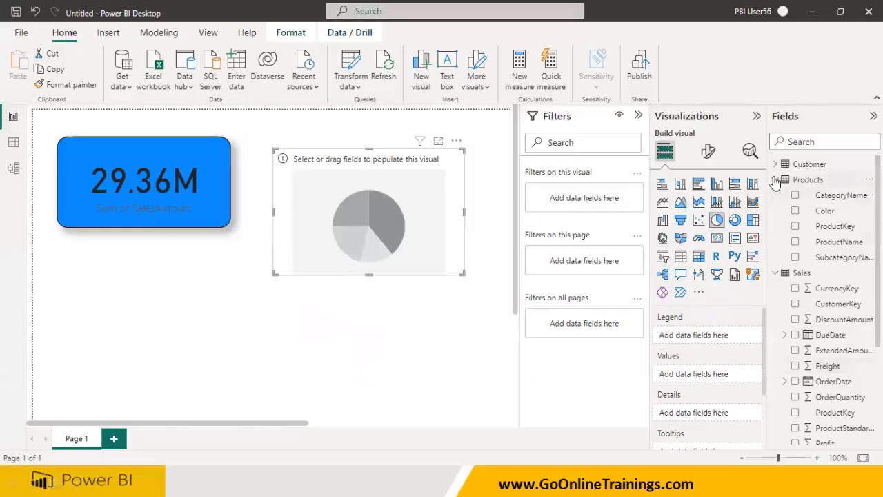
Collapse Products and Sales, expand Customer, and add its Region field to the pie chart's legend
left_click(775, 179)
left_click(775, 195)
left_click(775, 164)
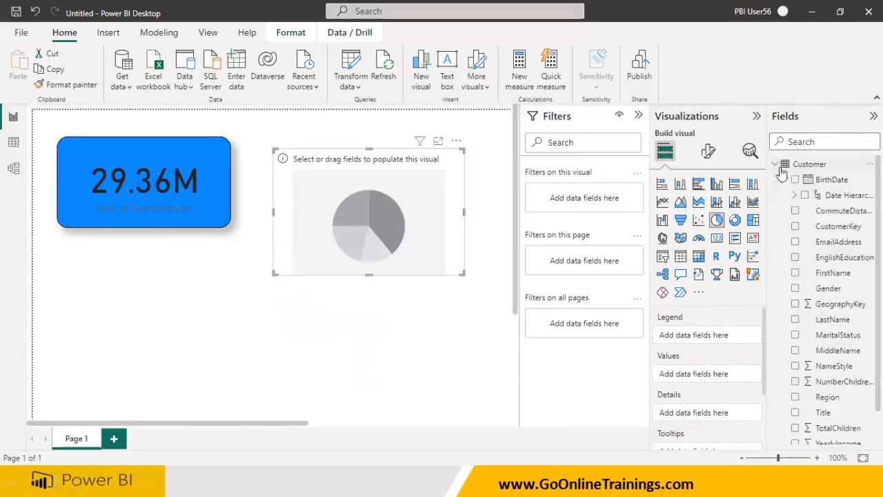
scroll(836, 307, "down", 1)
left_click_drag(828, 362, 701, 341)
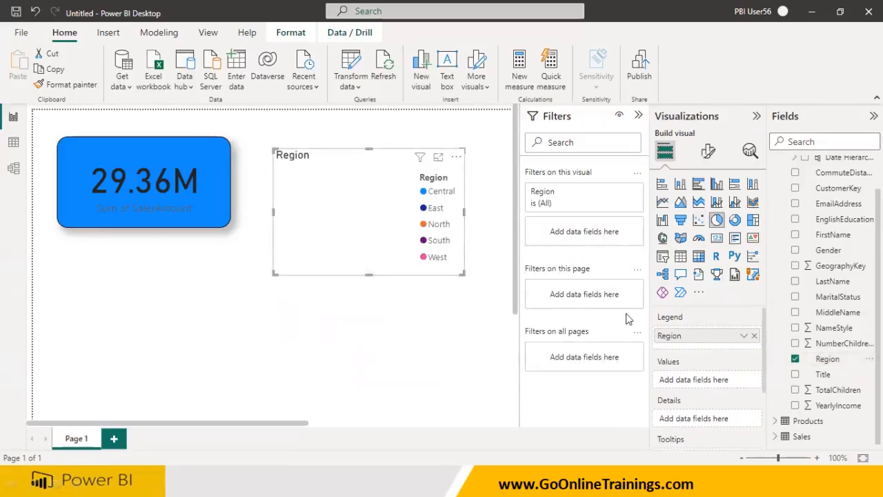
Add the Sales table's SalesAmount to the pie chart's values, then remove both SalesAmount and Region from it
scroll(825, 300, "up", 1)
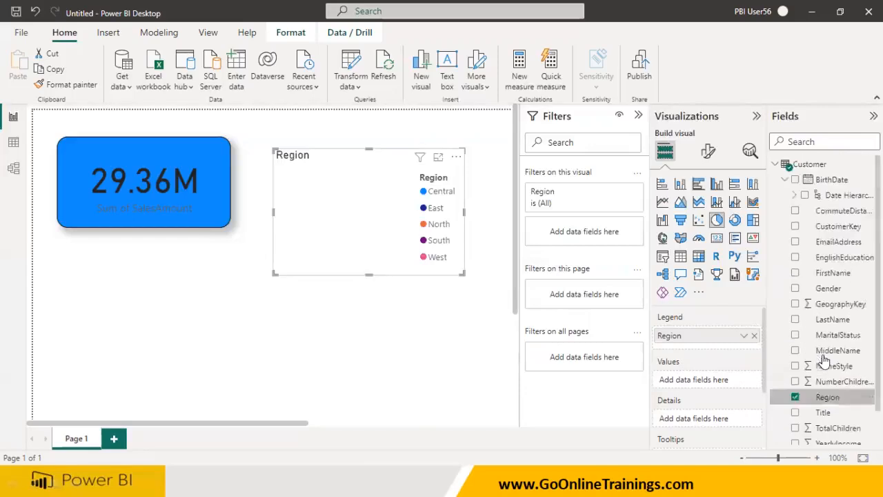
left_click(777, 165)
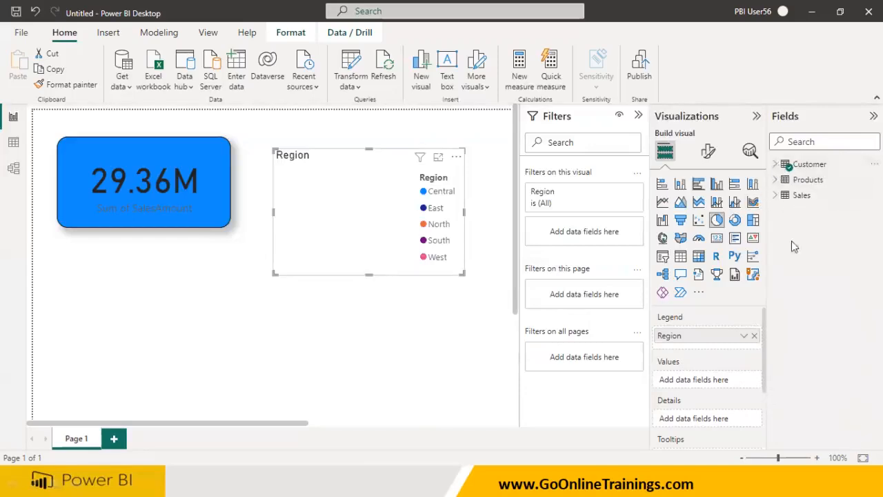
left_click(775, 195)
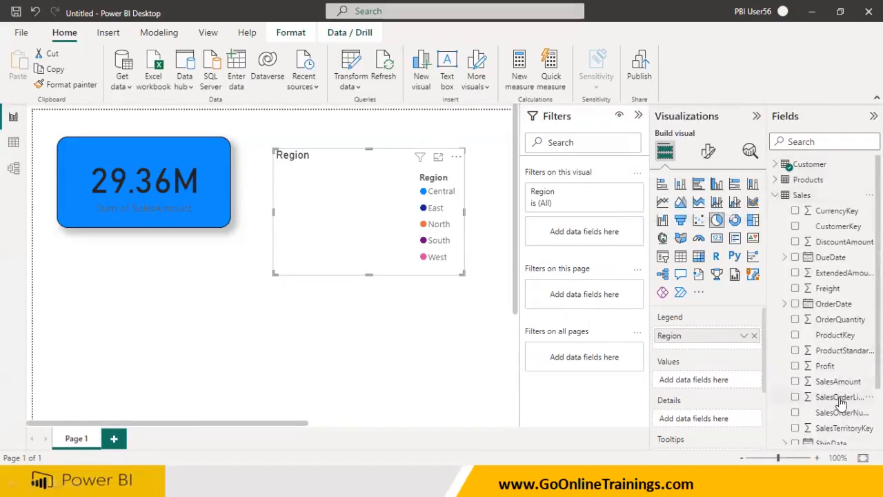
scroll(836, 383, "down", 2)
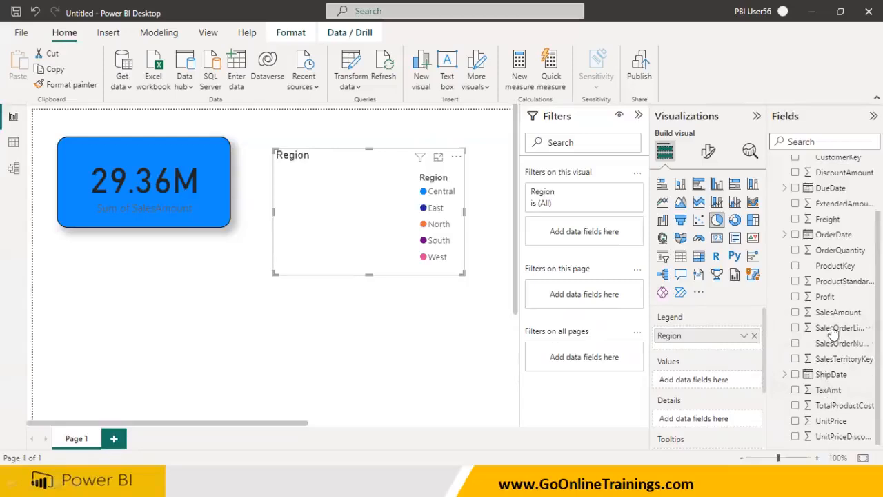
left_click_drag(838, 314, 369, 234)
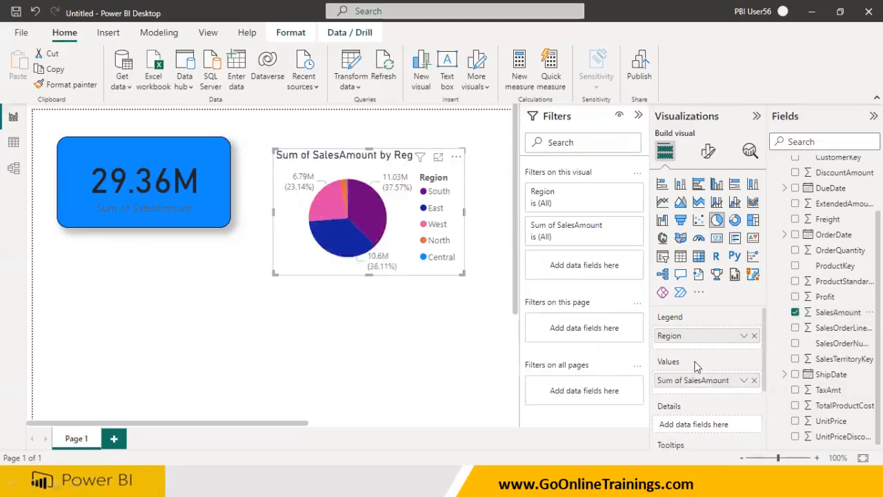
left_click(754, 380)
left_click(754, 336)
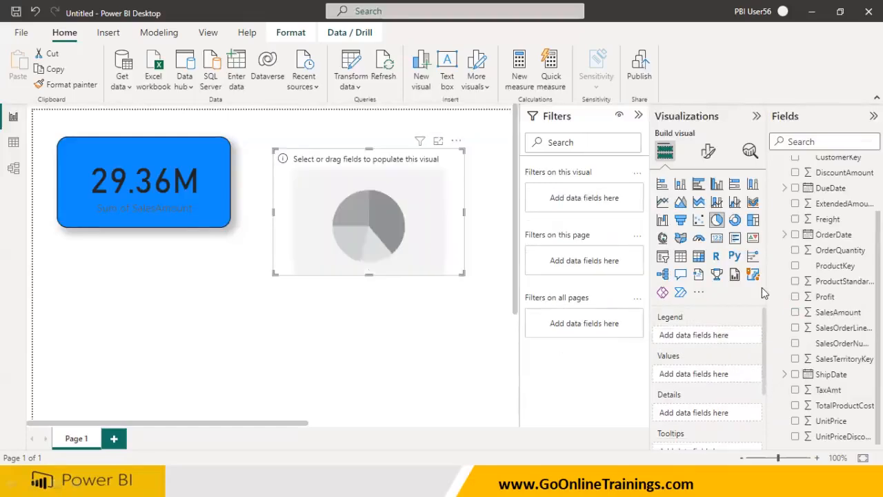
Add Region to the pie chart's legend again, then remove it and collapse the Customer table
scroll(837, 274, "up", 2)
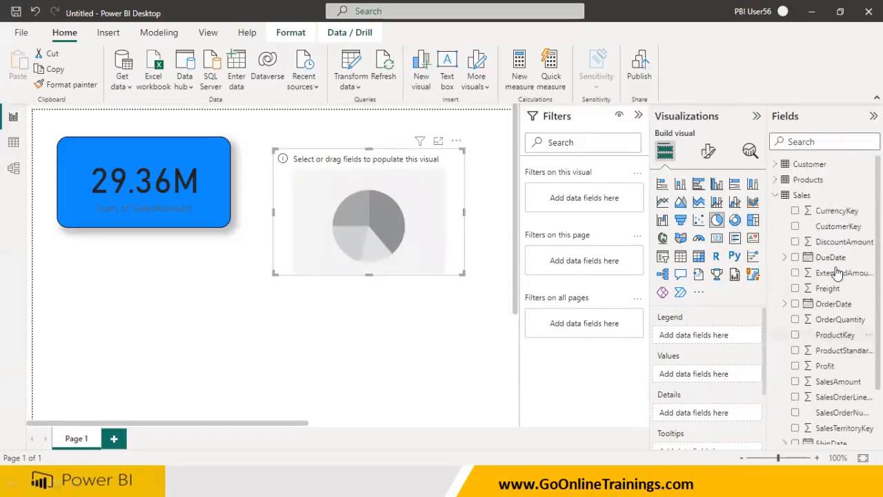
left_click(775, 165)
left_click_drag(827, 396, 402, 209)
left_click_drag(402, 209, 401, 208)
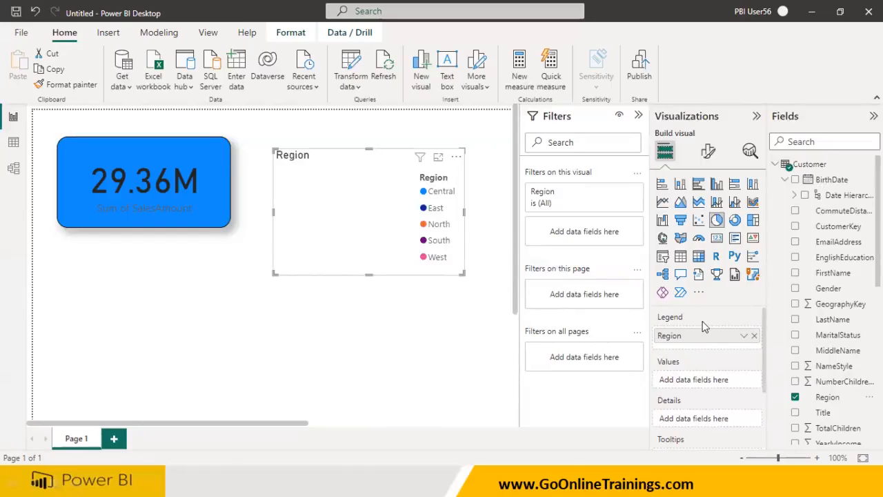
left_click(795, 396)
left_click(775, 165)
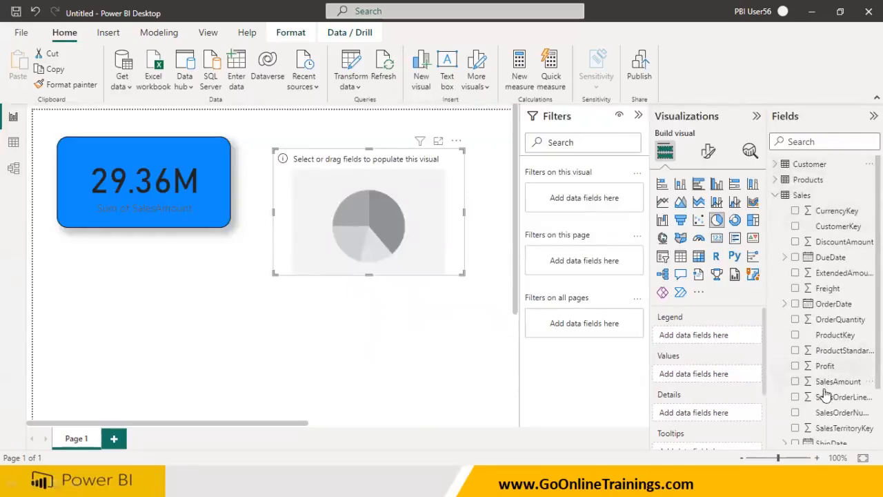
Add SalesAmount to the pie chart's values and Customer Region to its legend, then remove both fields again
left_click_drag(833, 386, 360, 231)
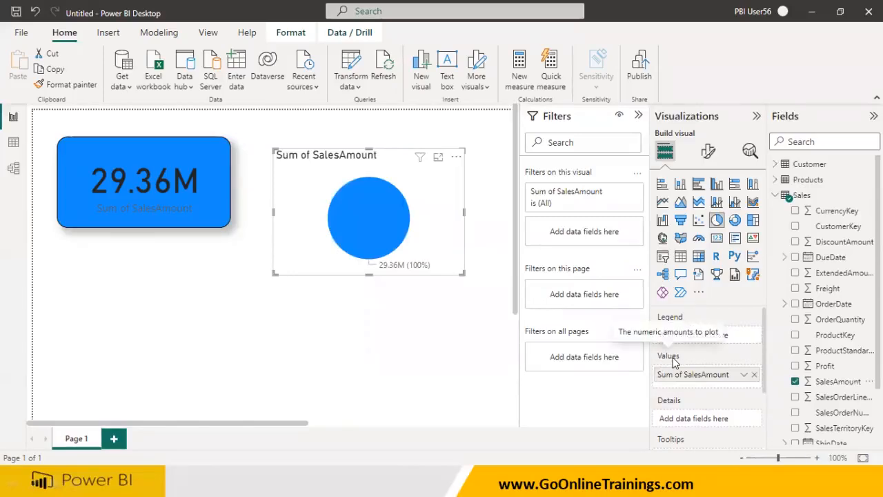
left_click(774, 164)
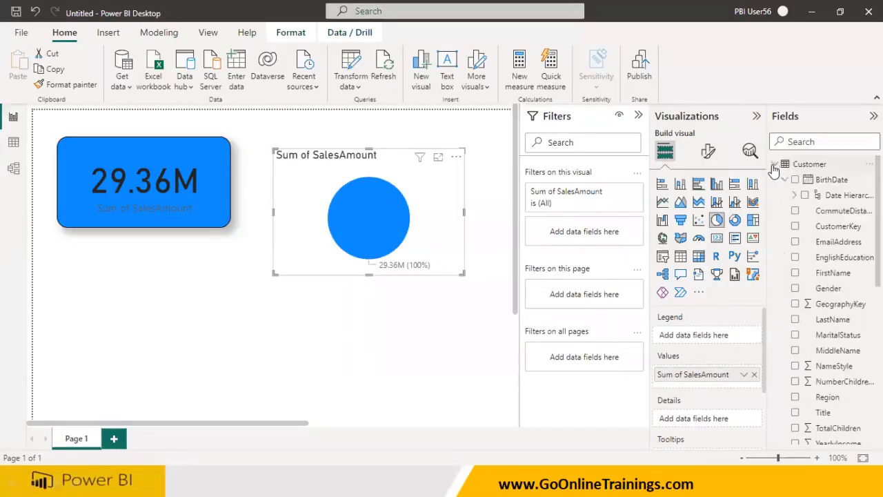
left_click_drag(824, 397, 372, 215)
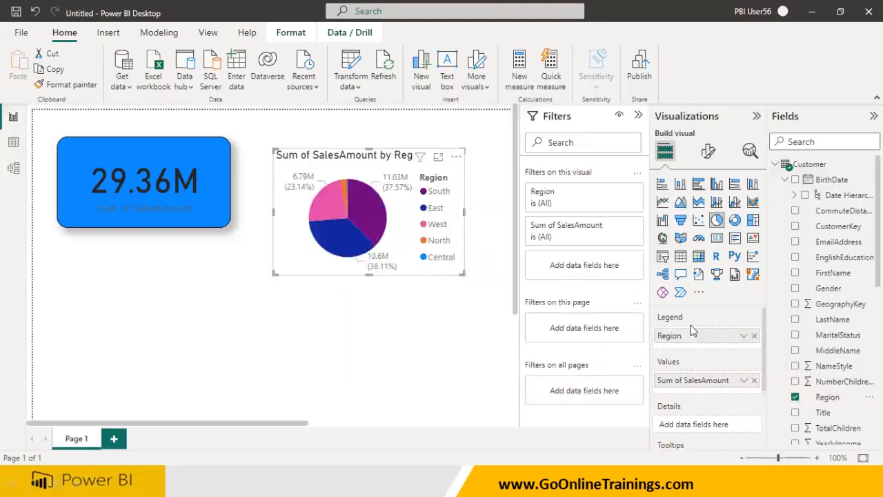
left_click(754, 335)
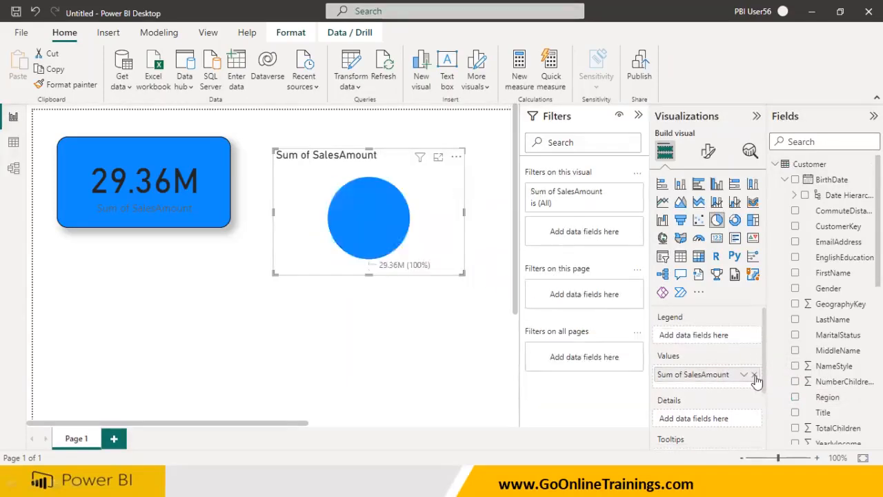
left_click(755, 375)
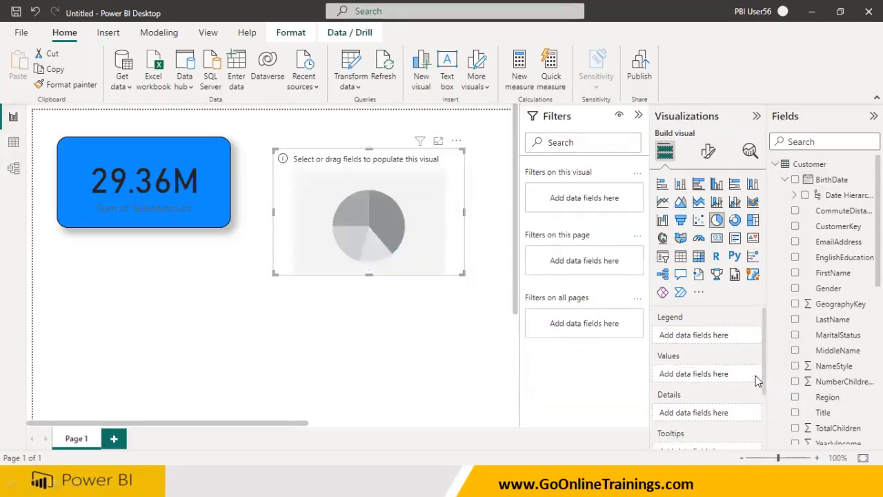
left_click(776, 165)
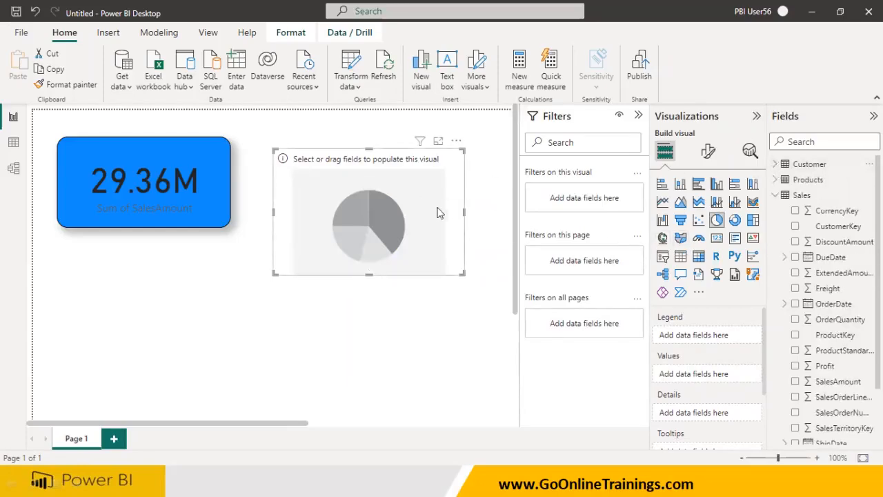
Add the Customer table's Region to the pie chart's legend and the Sales table's SalesAmount to its values
left_click(775, 164)
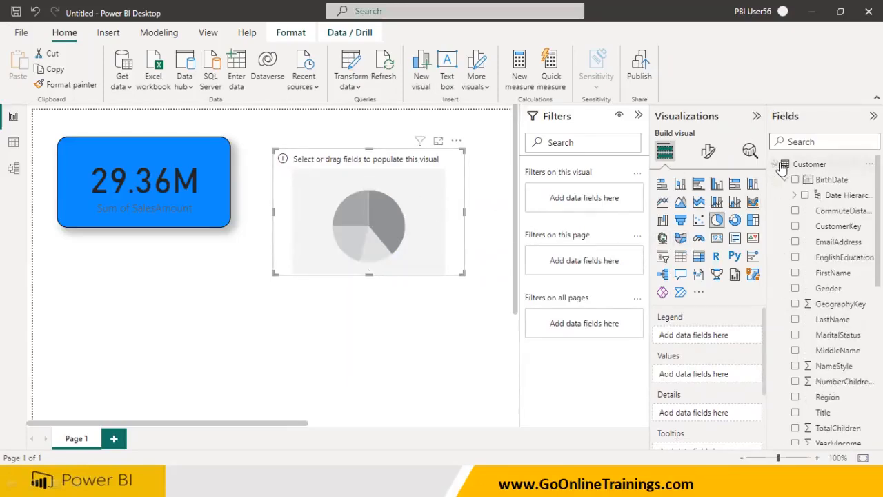
left_click_drag(826, 397, 699, 337)
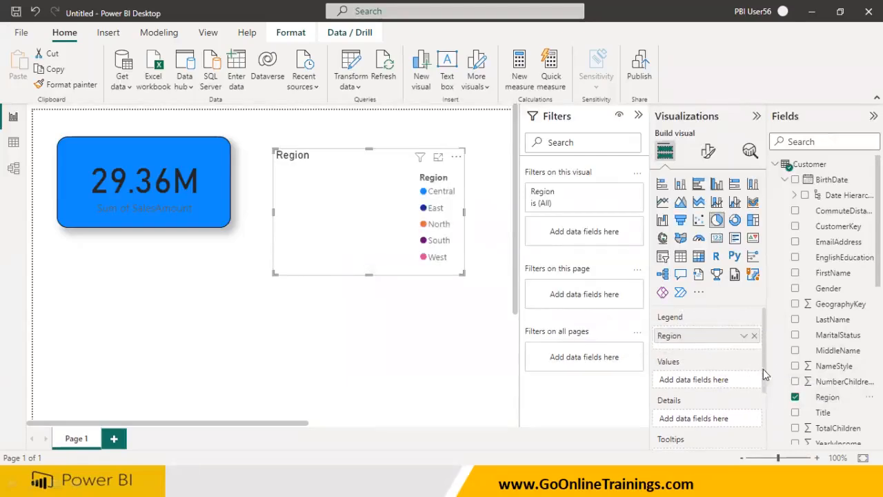
left_click(775, 164)
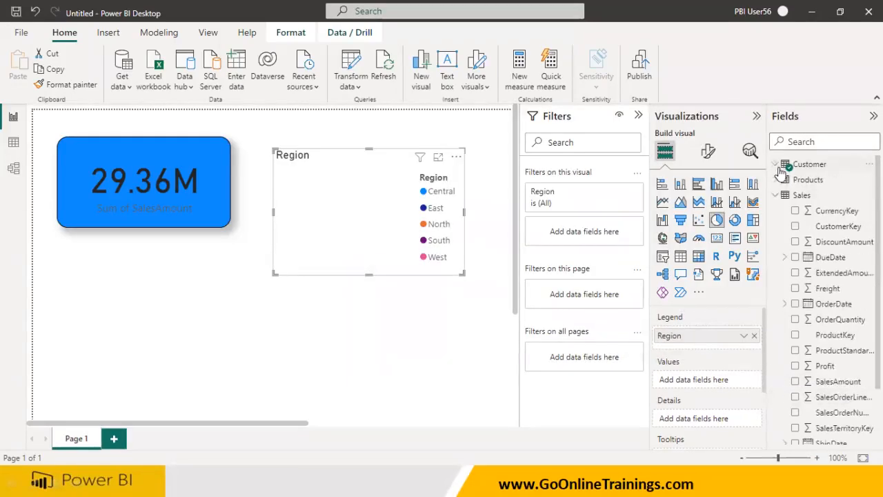
left_click_drag(828, 381, 712, 371)
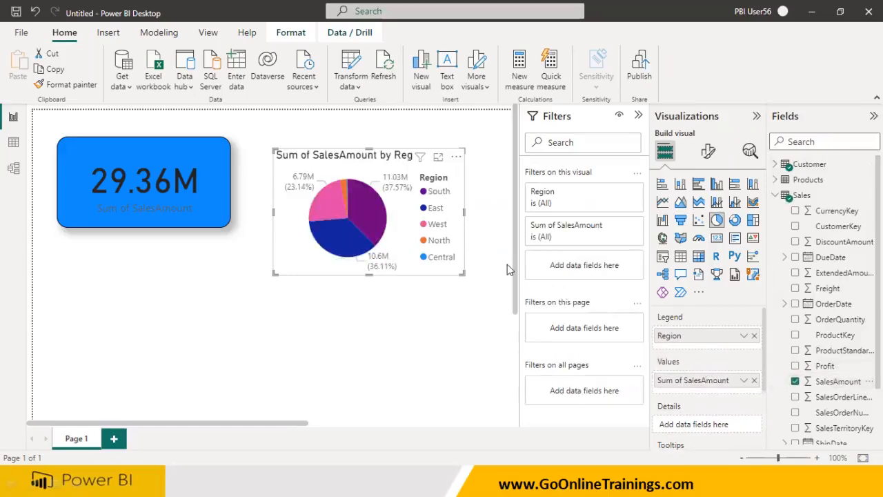
Copy the card's formatting onto the pie chart with Format Painter, then move the pie chart below the card and enlarge it
left_click(465, 281)
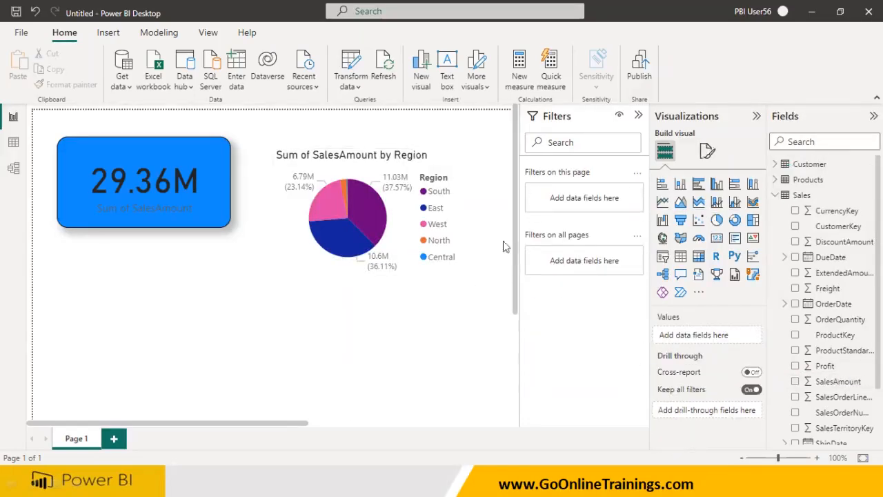
left_click(219, 175)
left_click(67, 84)
left_click(284, 179)
left_click_drag(284, 179, 129, 275)
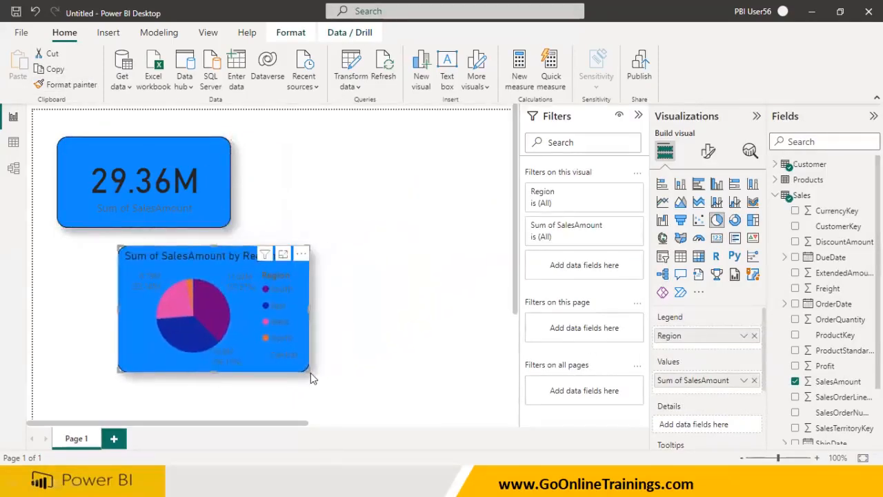
left_click_drag(310, 372, 405, 400)
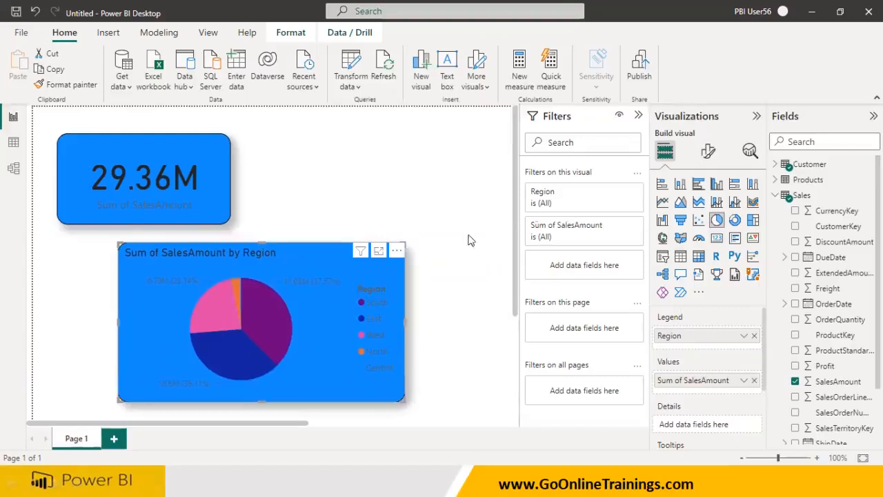
Set the pie chart's background colour to white under its general effects settings
left_click(709, 153)
left_click(709, 214)
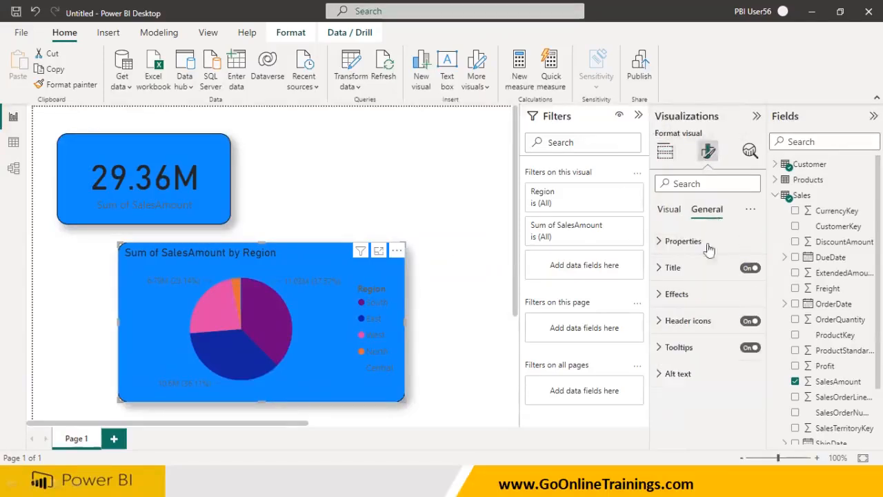
left_click(687, 298)
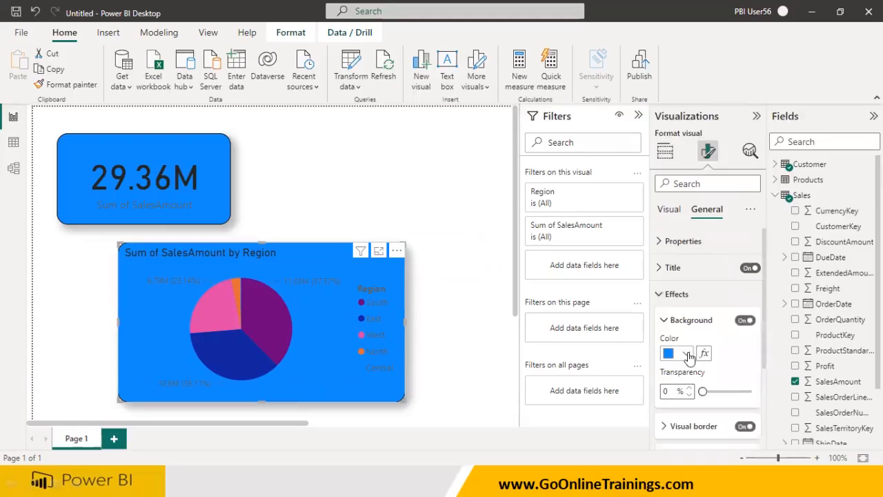
left_click(687, 355)
left_click(703, 298)
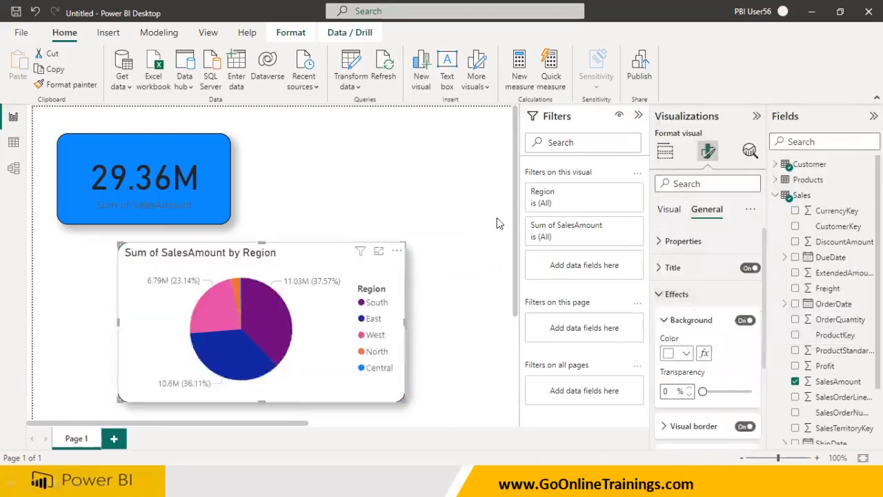
Reposition the card toward the centre and place the pie chart beneath it
left_click_drag(212, 193, 315, 177)
left_click_drag(317, 266, 295, 251)
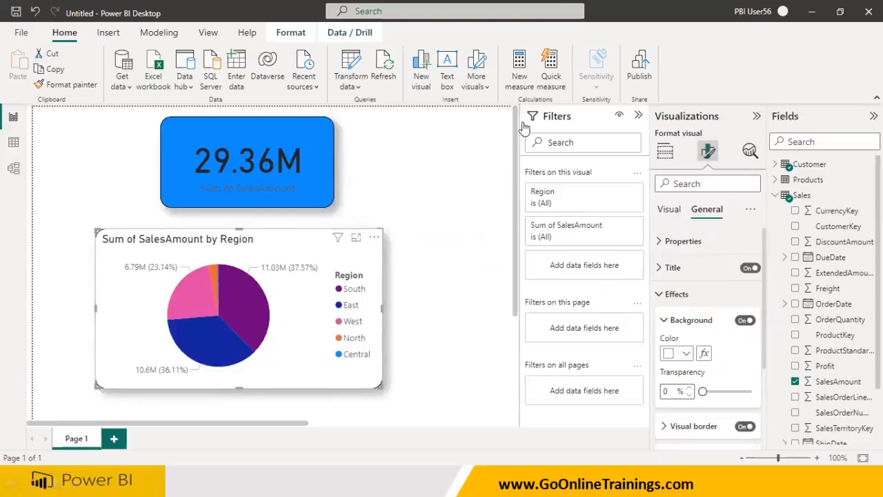
mouse_move(371, 271)
left_mouse_down()
mouse_move(348, 271)
mouse_move(319, 352)
mouse_move(393, 290)
mouse_move(358, 276)
mouse_move(390, 337)
left_mouse_up()
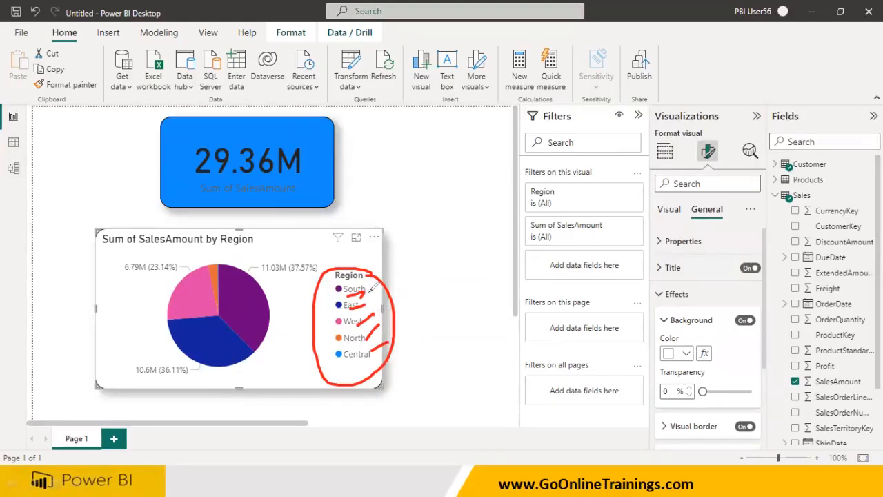
left_click_drag(246, 294, 272, 252)
left_click_drag(224, 342, 208, 399)
left_click_drag(181, 301, 127, 291)
left_click_drag(215, 271, 225, 242)
left_click_drag(302, 281, 402, 338)
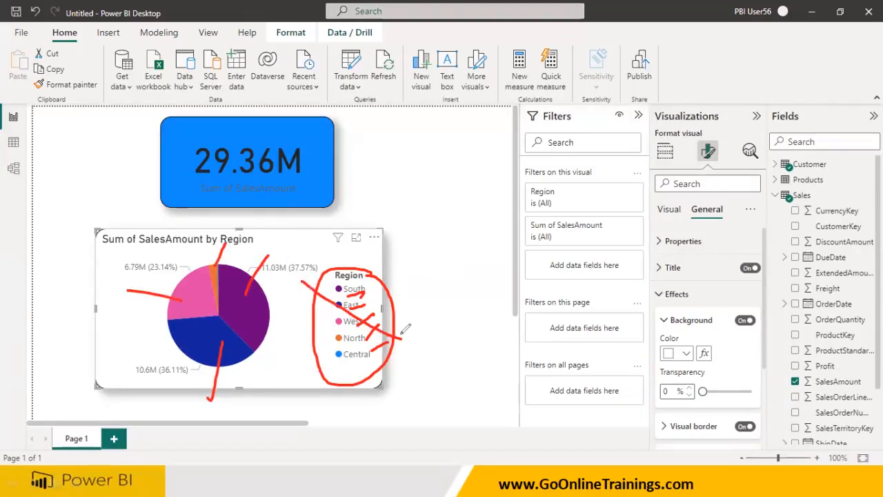
left_click_drag(406, 280, 310, 362)
mouse_move(366, 293)
left_mouse_down()
mouse_move(422, 222)
mouse_move(452, 250)
mouse_move(471, 245)
mouse_move(486, 257)
mouse_move(531, 245)
mouse_move(541, 276)
mouse_move(438, 323)
left_mouse_up()
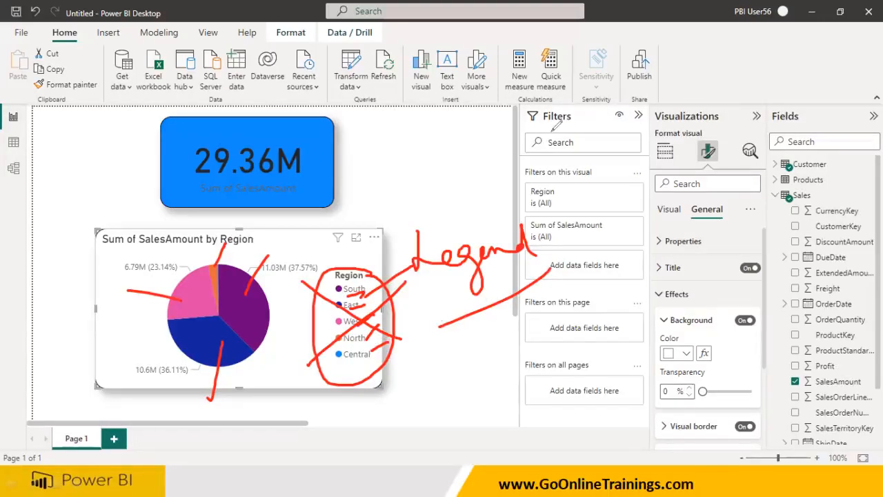
Turn off the pie chart's legend and set its detail label contents to All detail labels
left_click(672, 217)
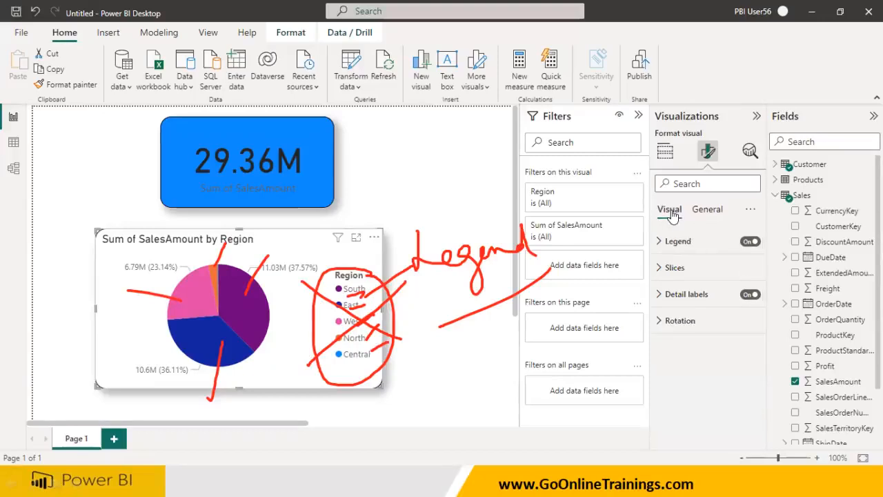
left_click(749, 242)
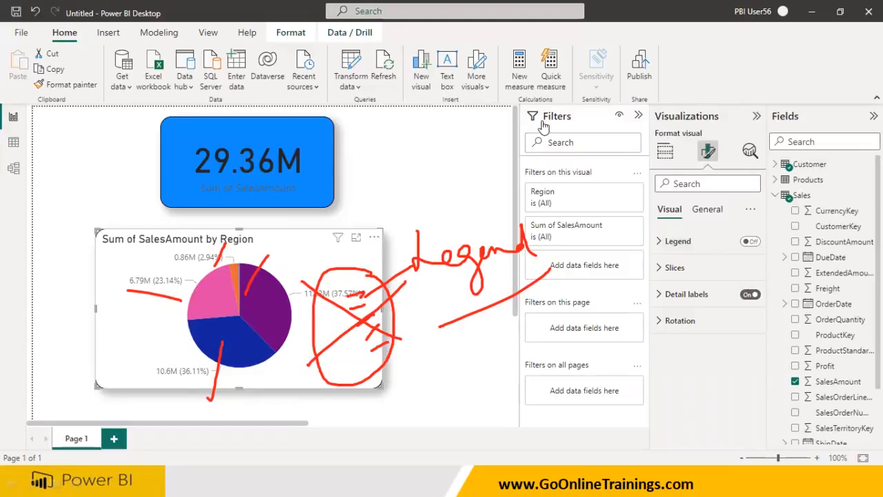
left_click(686, 294)
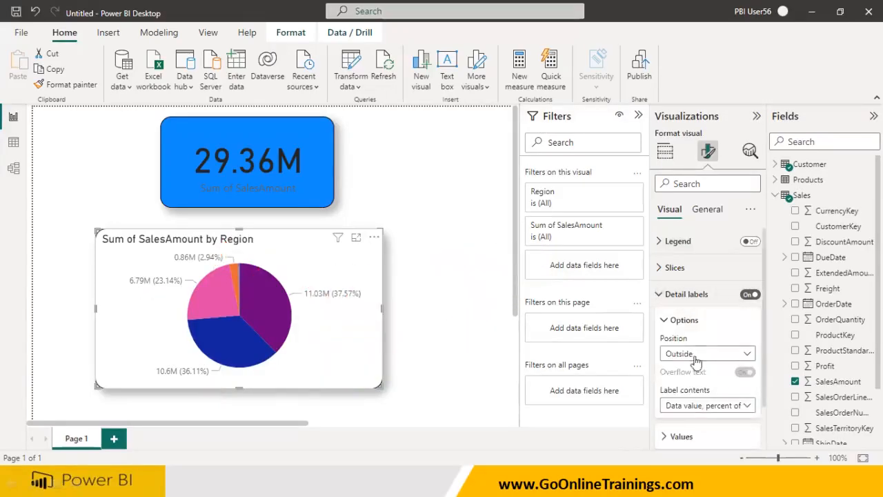
left_click(702, 407)
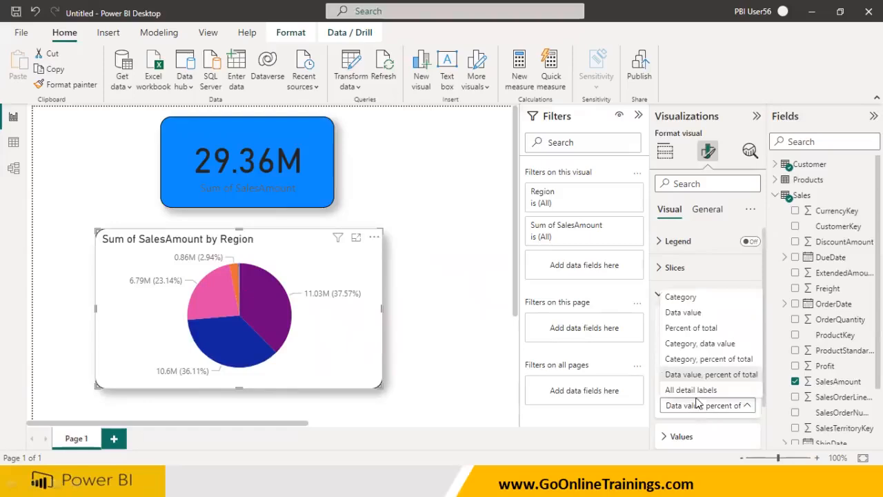
left_click(693, 390)
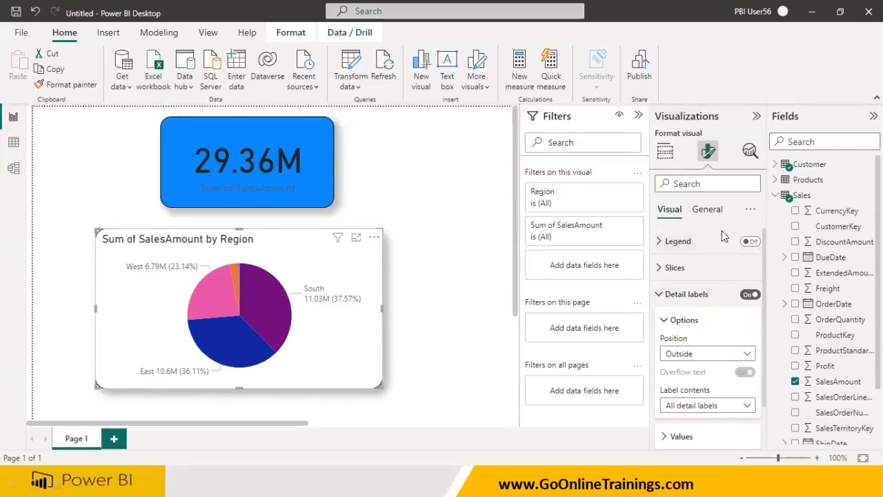
left_click(664, 153)
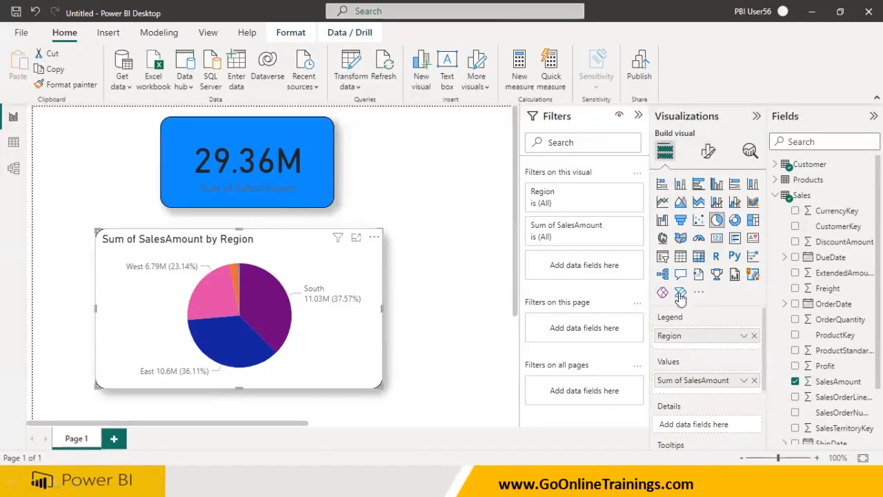
left_click(709, 154)
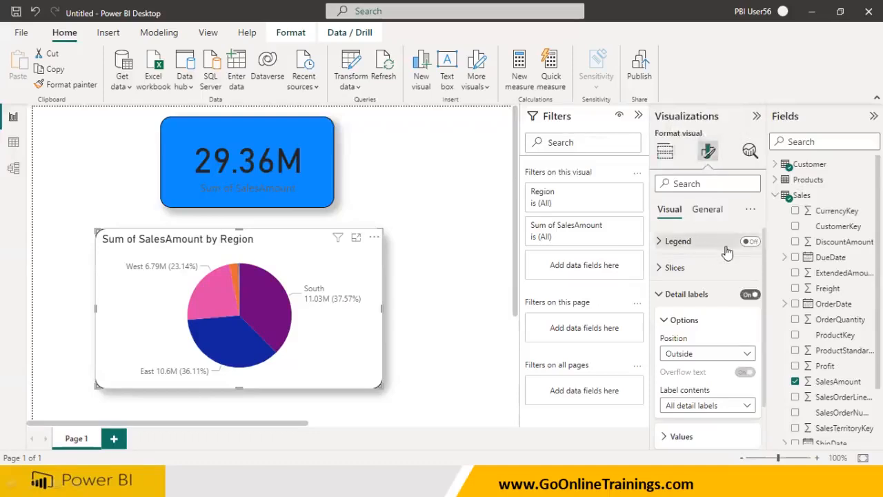
left_click(749, 243)
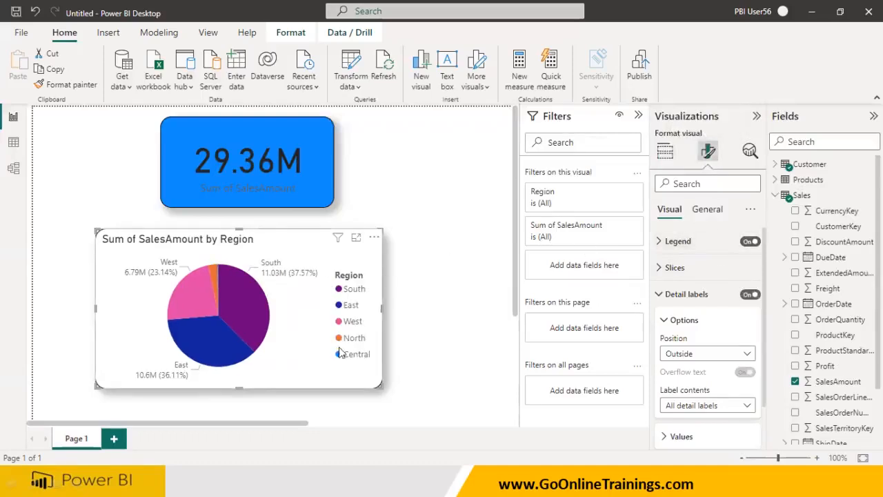
left_click(749, 244)
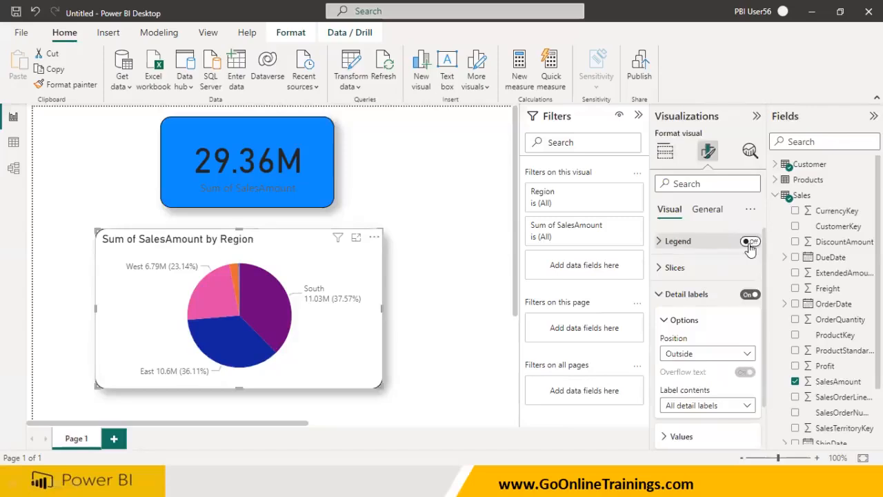
Change the pie chart's detail label contents to Category, percent of total
left_click(666, 321)
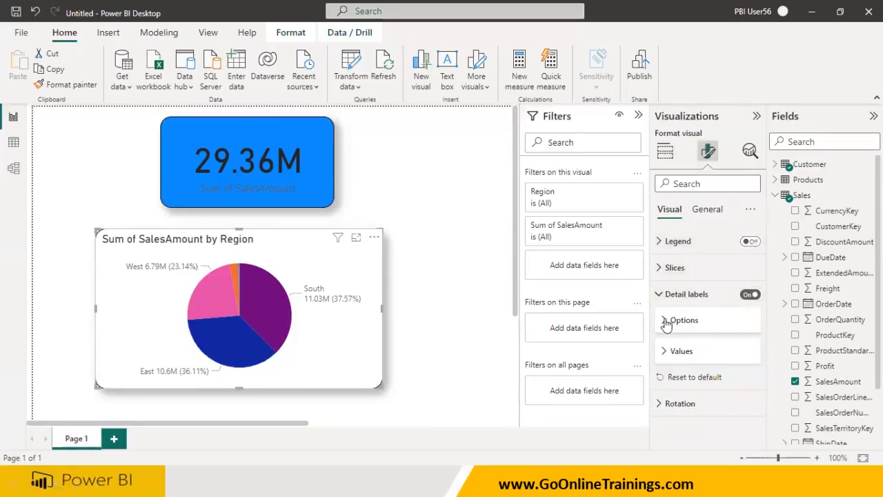
left_click(666, 321)
left_click(713, 405)
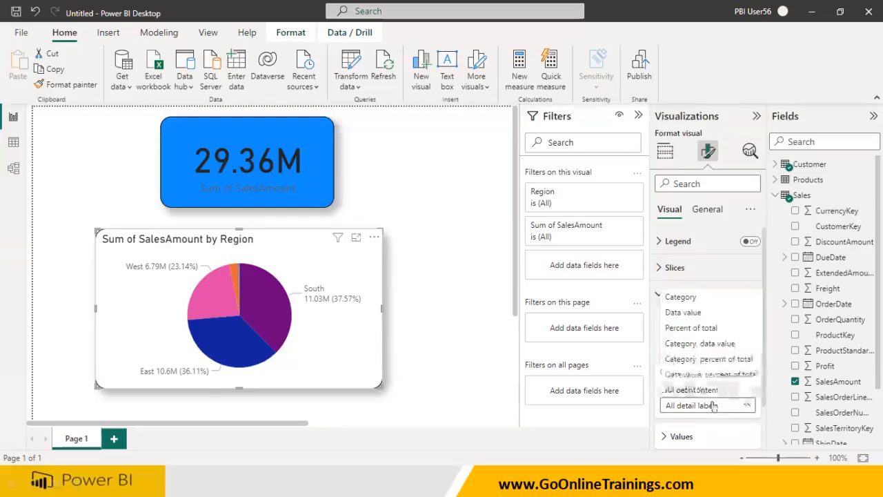
left_click(711, 359)
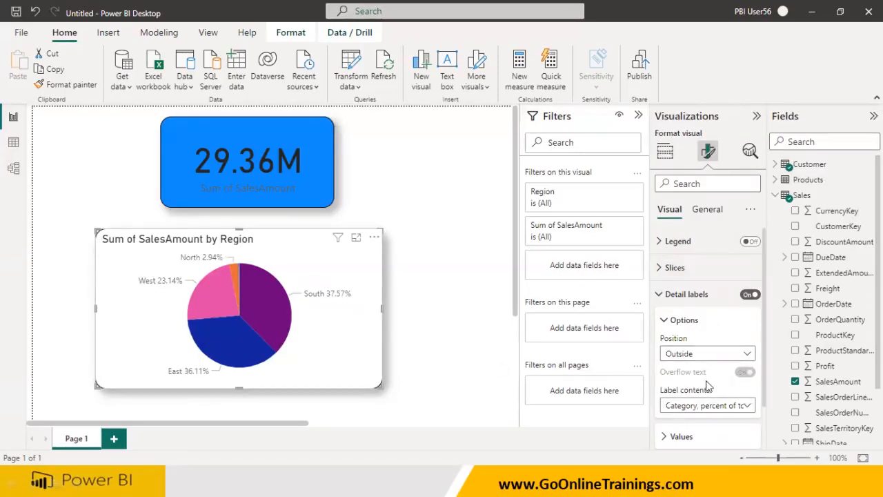
Switch the detail label contents to Category, data value, then back to All detail labels
left_click(705, 407)
left_click(711, 342)
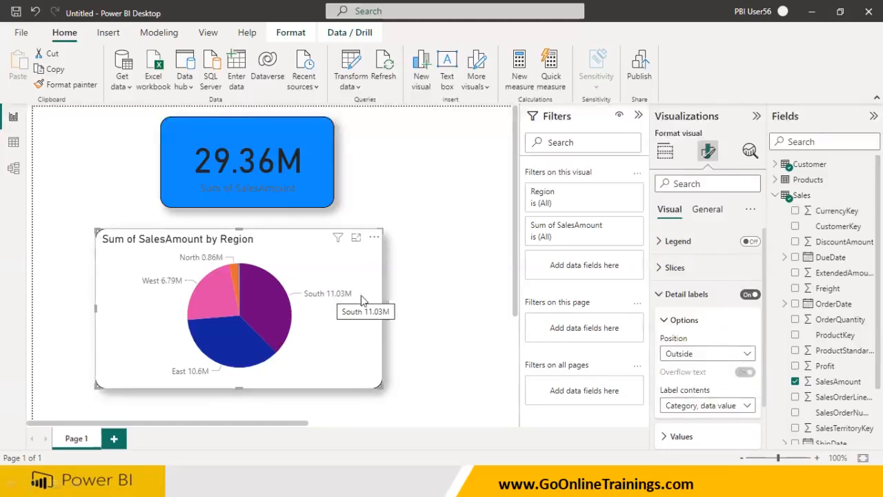
left_click(692, 407)
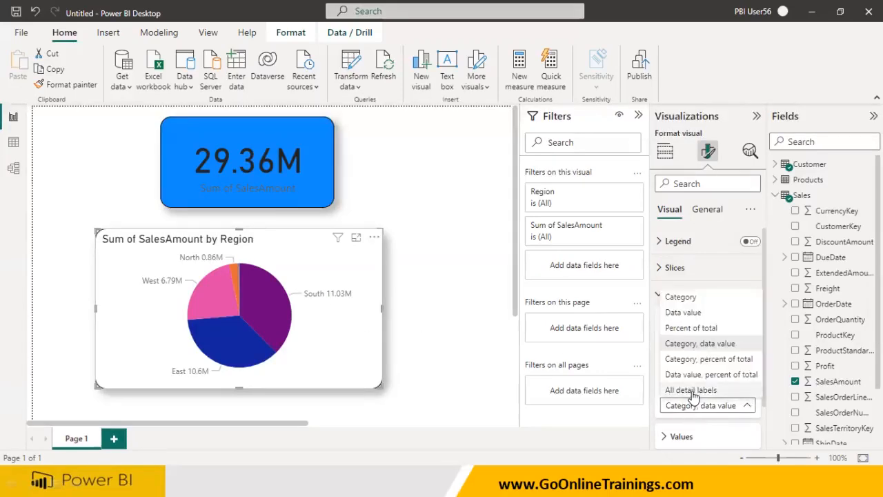
left_click(692, 390)
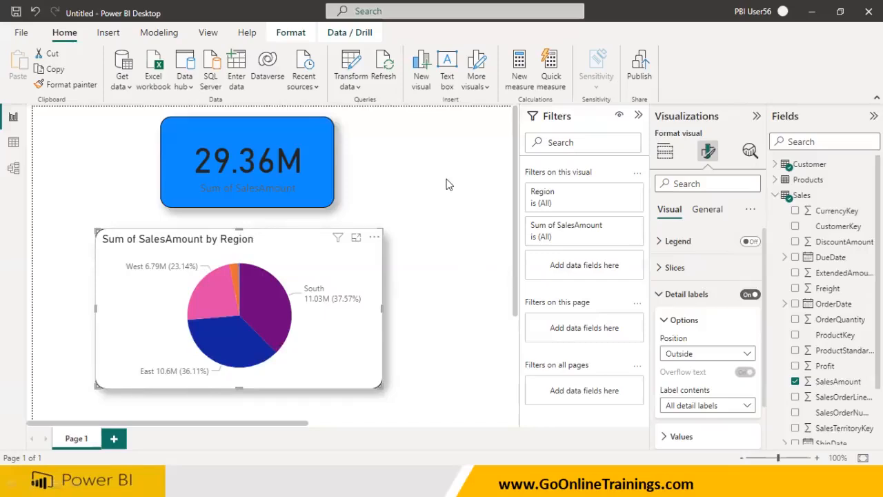
left_click(439, 477)
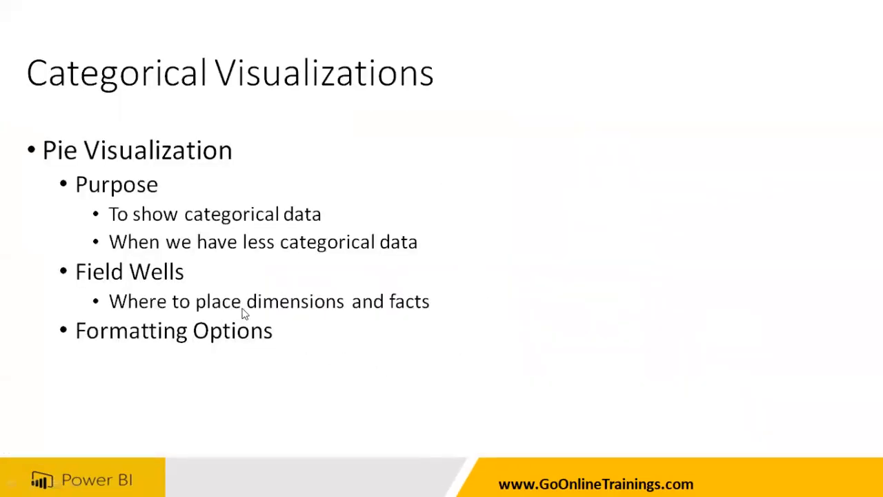
left_click(388, 319)
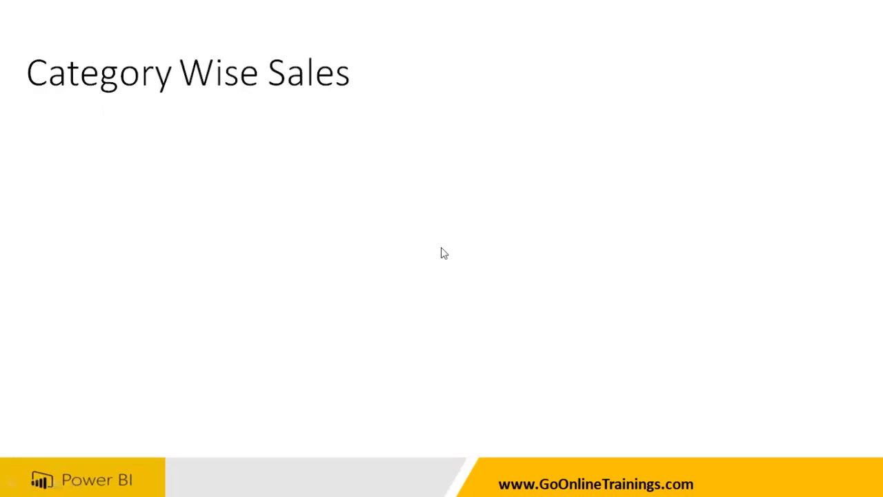
key("super")
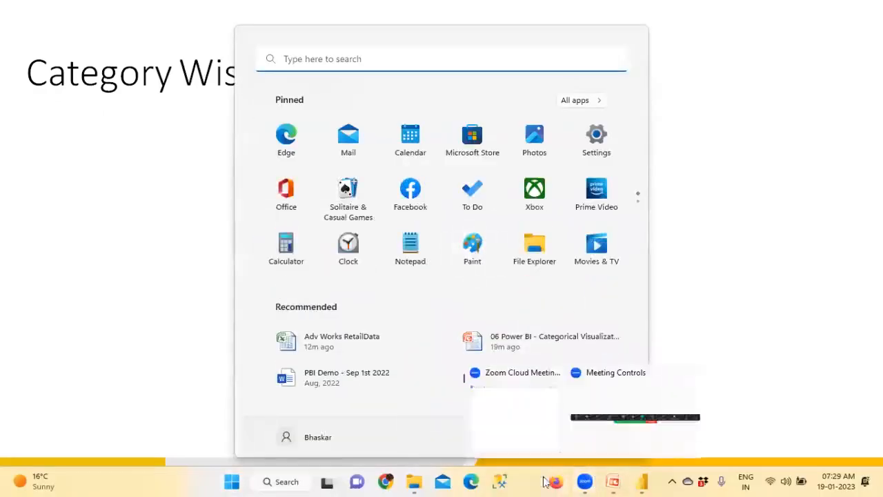
left_click(641, 482)
Collapse the Filters pane and move the sales card and pie chart toward the left edge of the canvas
left_click(638, 116)
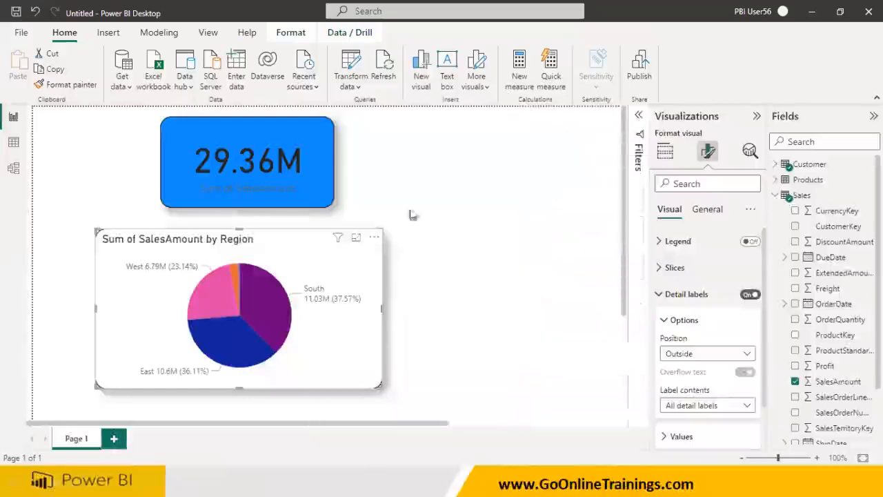
left_click(230, 173)
left_click_drag(230, 172, 140, 170)
left_click(297, 301)
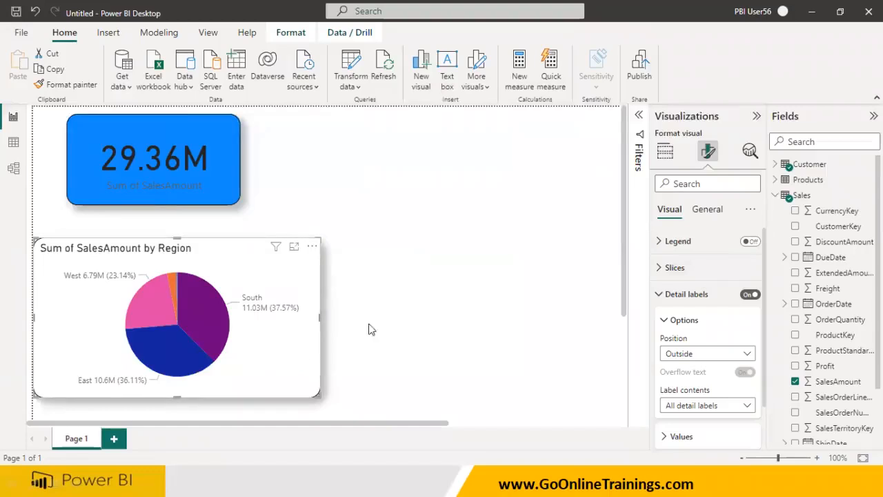
Replace the pie chart's Region legend with CategoryName from the Products table
left_click(664, 155)
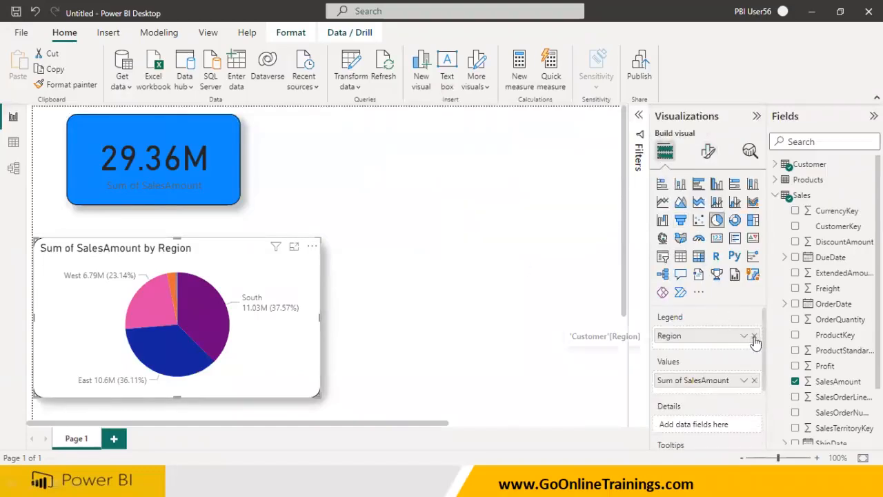
left_click(754, 335)
left_click(775, 196)
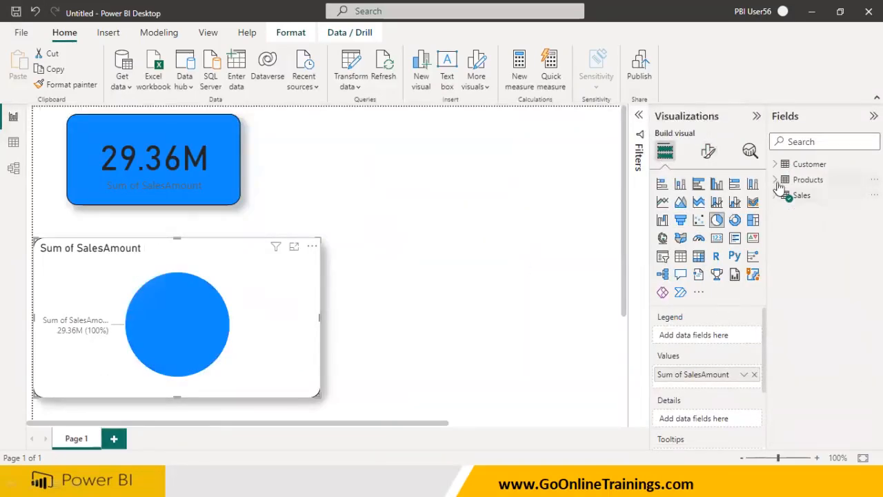
left_click(775, 179)
left_click_drag(831, 198, 707, 336)
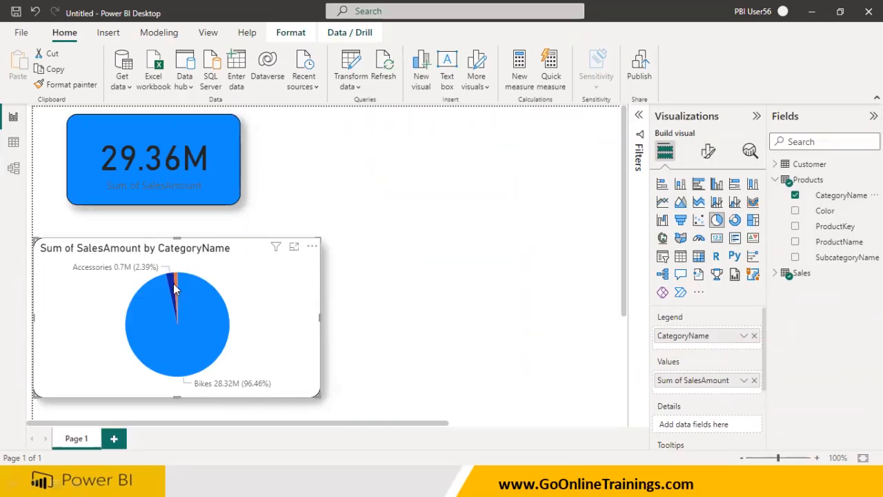
mouse_move(174, 289)
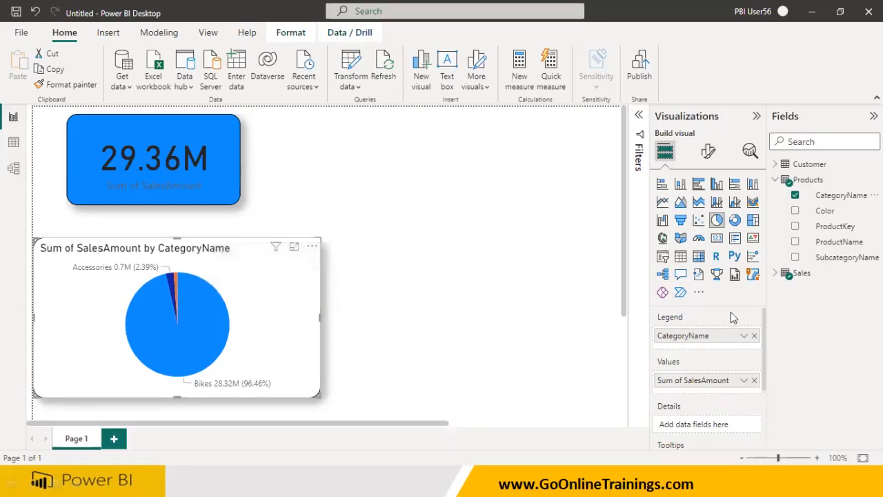
Turn the pie chart's legend on and back off
left_click(710, 156)
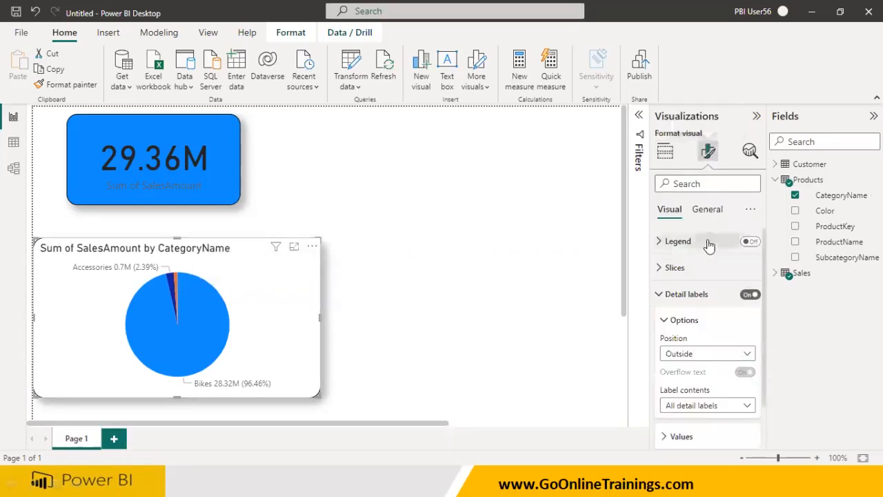
left_click(749, 242)
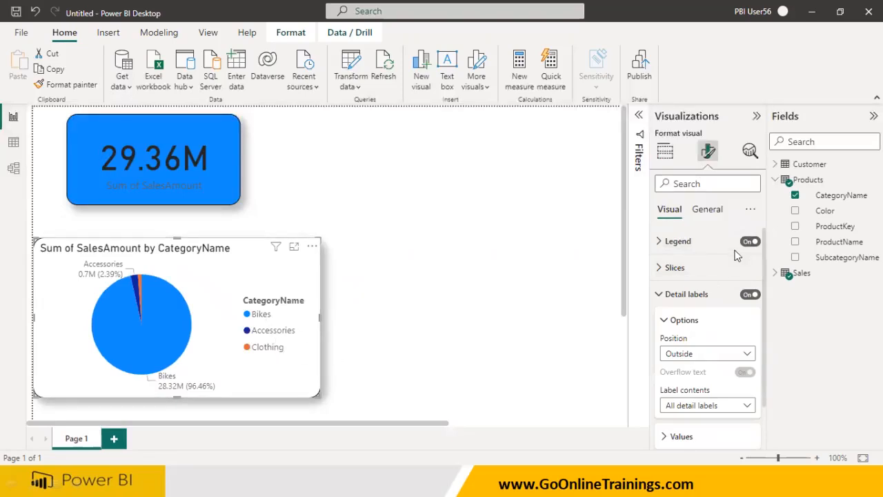
left_click(749, 242)
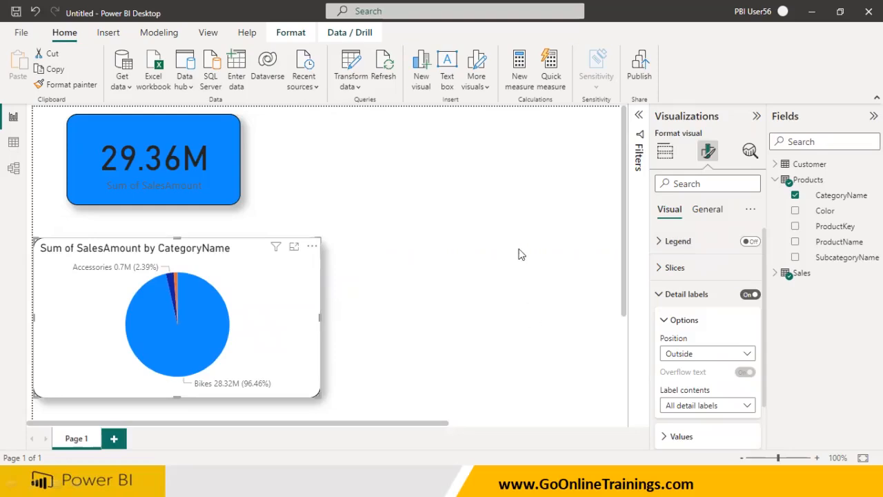
left_click(665, 152)
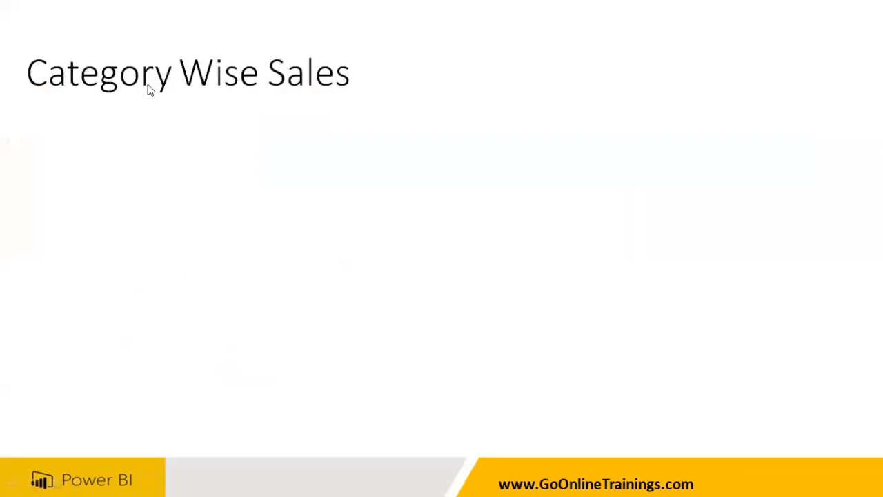
left_click(272, 221)
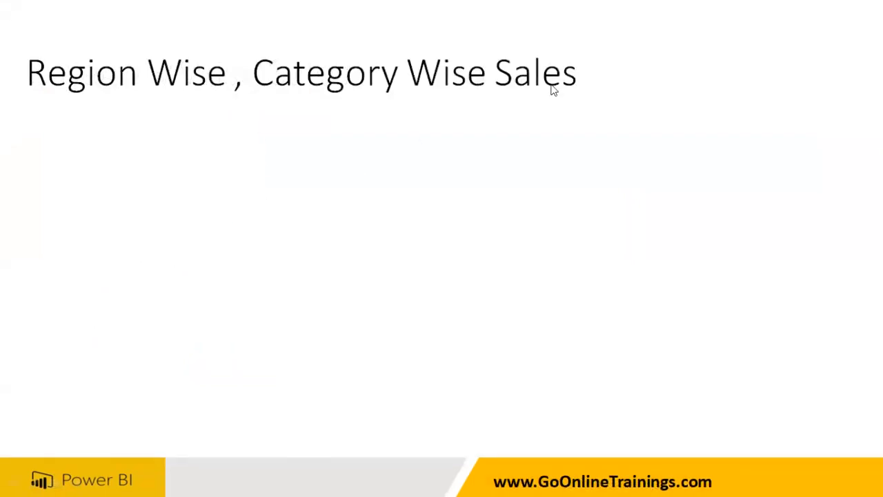
key("ctrl+p")
left_click_drag(44, 101, 177, 101)
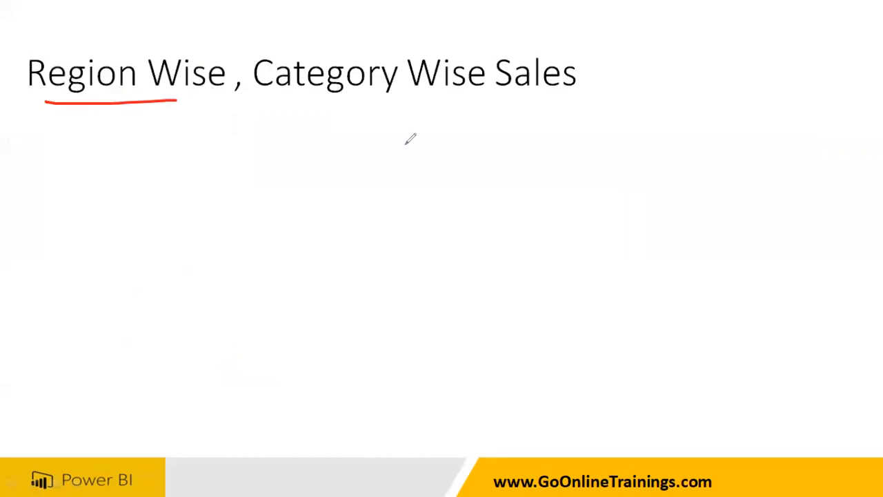
left_click_drag(263, 102, 552, 100)
mouse_move(109, 120)
left_mouse_down()
mouse_move(116, 117)
mouse_move(109, 148)
left_mouse_up()
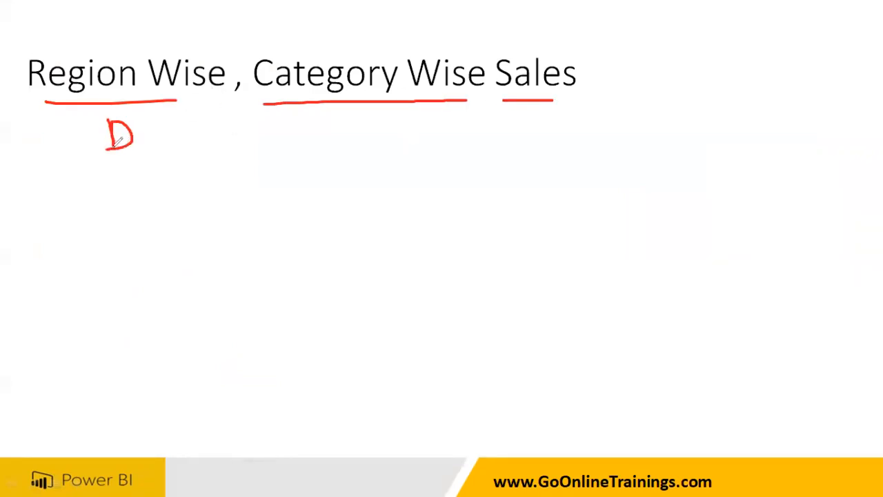
mouse_move(293, 128)
left_mouse_down()
mouse_move(312, 127)
mouse_move(294, 156)
left_mouse_up()
mouse_move(541, 119)
left_mouse_down()
mouse_move(544, 151)
mouse_move(562, 111)
mouse_move(567, 124)
left_mouse_up()
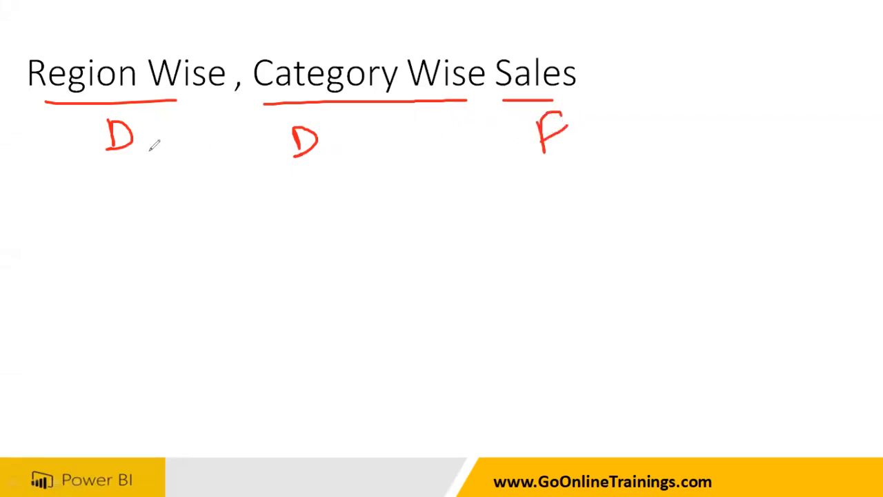
mouse_move(96, 294)
left_mouse_down()
mouse_move(100, 323)
mouse_move(144, 320)
left_mouse_up()
mouse_move(158, 291)
left_mouse_down()
mouse_move(181, 292)
mouse_move(163, 320)
left_mouse_up()
left_click_drag(141, 354, 143, 383)
left_click_drag(158, 355, 164, 381)
left_click_drag(159, 356, 181, 350)
left_click_drag(162, 368, 180, 363)
mouse_move(209, 279)
left_mouse_down()
mouse_move(67, 403)
mouse_move(215, 379)
mouse_move(214, 286)
left_mouse_up()
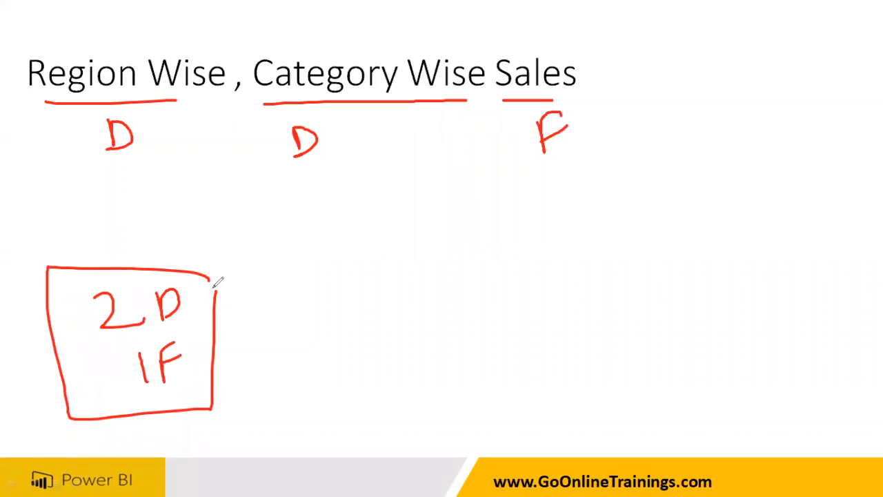
mouse_move(136, 107)
left_mouse_down()
mouse_move(113, 170)
mouse_move(150, 142)
mouse_move(268, 295)
mouse_move(345, 336)
mouse_move(414, 338)
left_mouse_up()
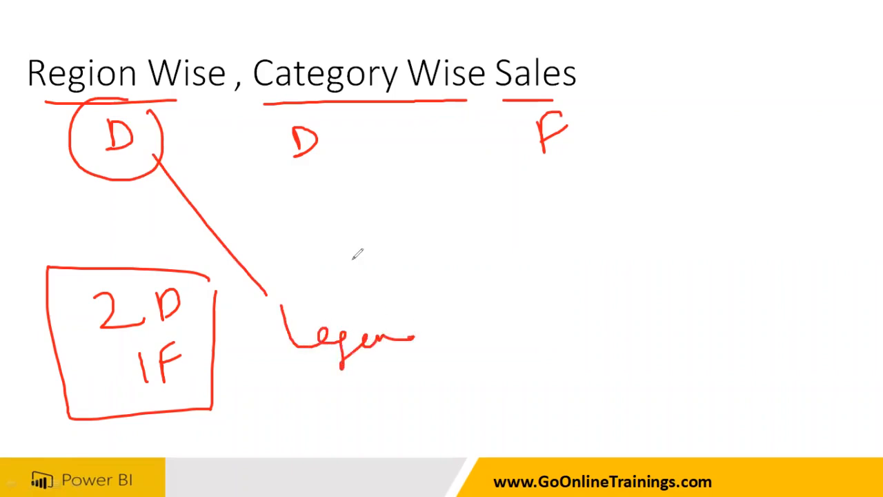
left_click_drag(300, 102, 324, 105)
left_click_drag(383, 110, 396, 162)
left_click(406, 178)
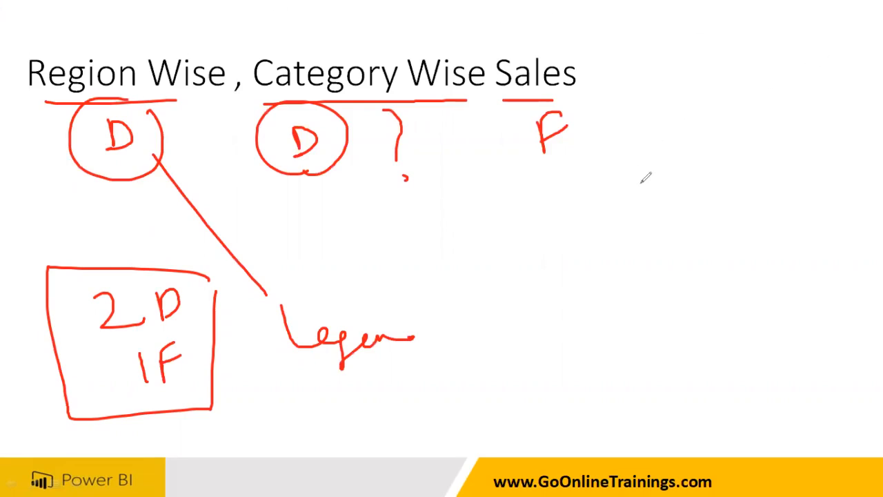
key("e")
key("ctrl+a")
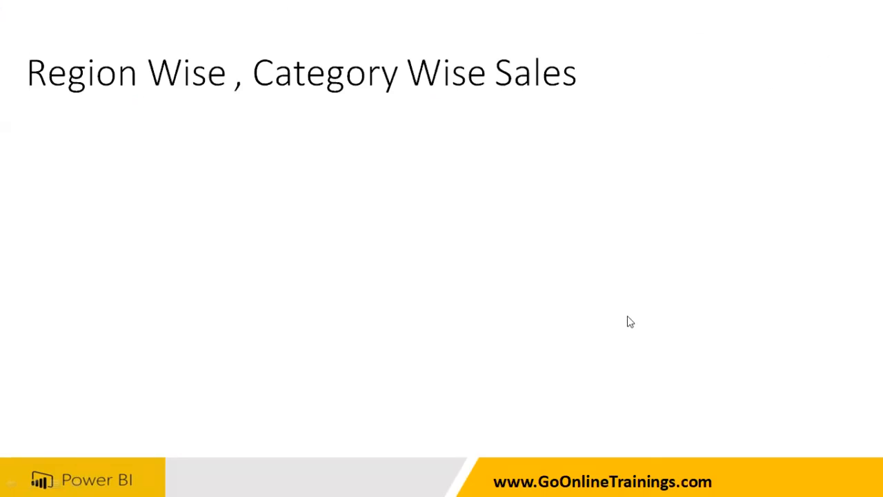
key("super")
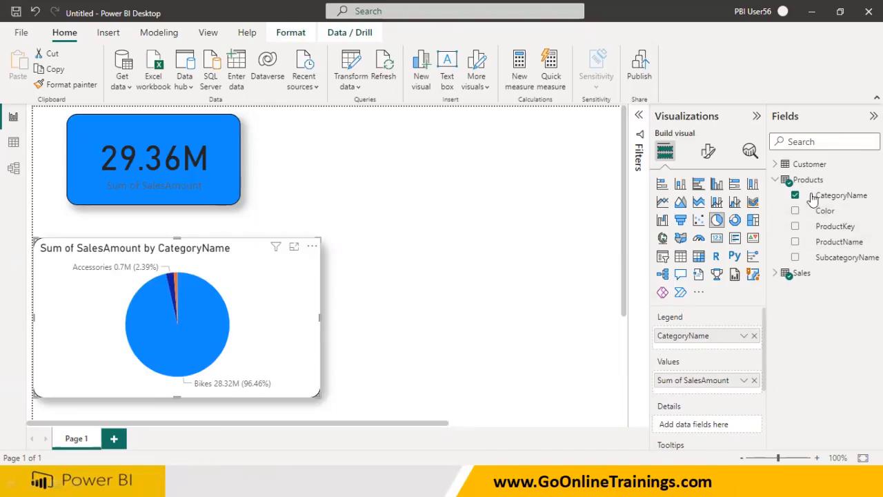
Add the Customer table's Region field to the pie chart's Details
left_click(775, 164)
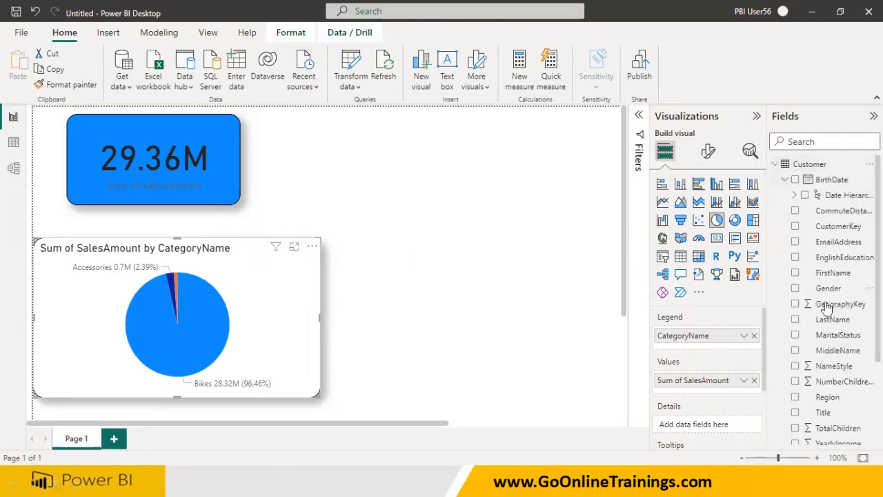
scroll(828, 317, "down", 3)
left_click_drag(824, 280, 710, 432)
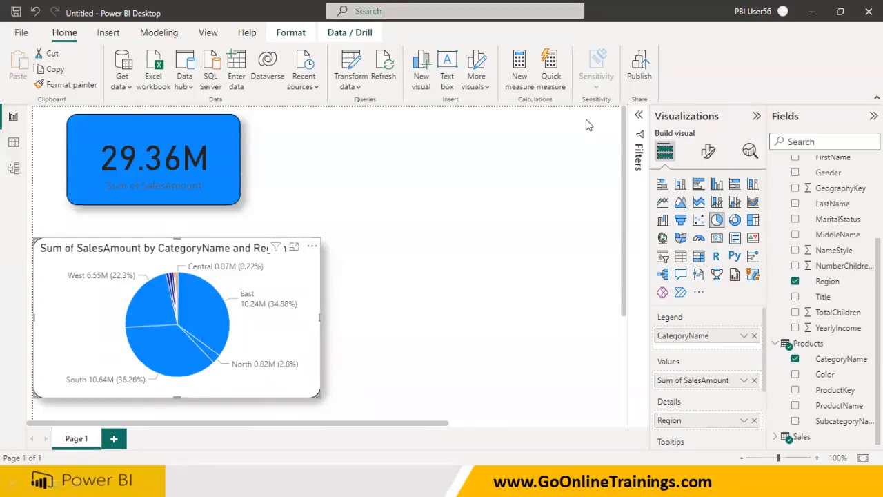
mouse_move(547, 245)
left_mouse_down()
mouse_move(522, 357)
mouse_move(565, 250)
mouse_move(545, 245)
left_mouse_up()
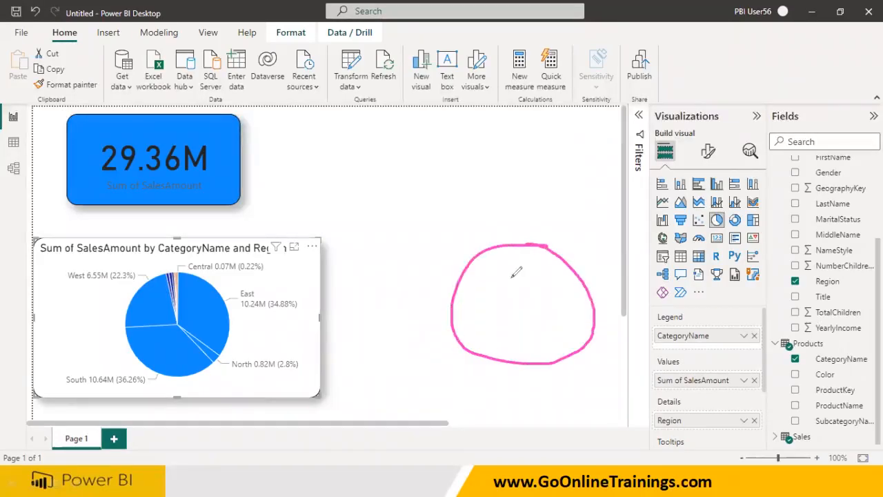
mouse_move(487, 255)
left_mouse_down()
mouse_move(519, 303)
mouse_move(588, 295)
left_mouse_up()
mouse_move(578, 265)
left_mouse_down()
mouse_move(592, 261)
mouse_move(575, 284)
left_mouse_up()
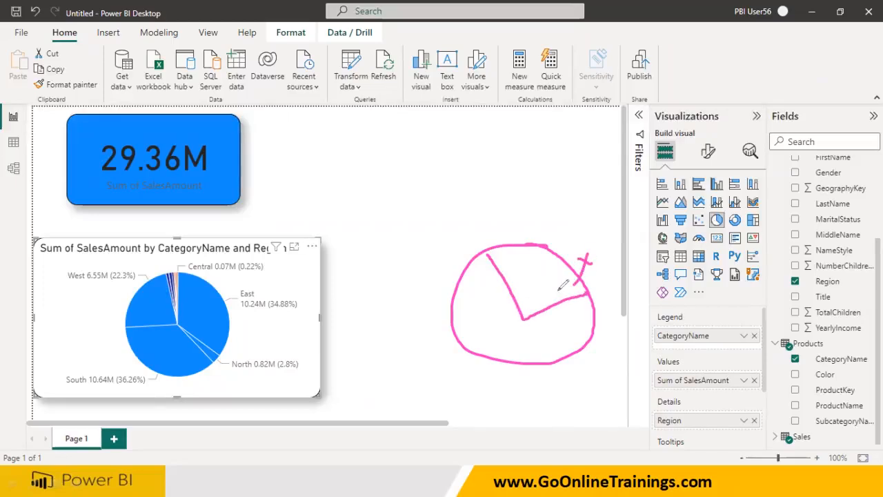
left_click_drag(526, 318, 437, 327)
mouse_move(519, 371)
left_mouse_down()
mouse_move(537, 372)
mouse_move(545, 408)
left_mouse_up()
mouse_move(412, 275)
left_mouse_down()
mouse_move(422, 294)
mouse_move(445, 284)
left_mouse_up()
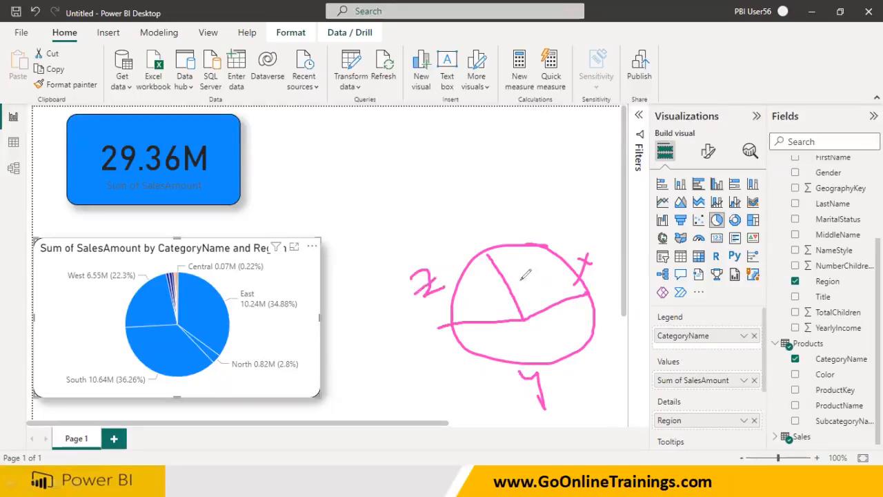
mouse_move(610, 247)
left_mouse_down()
mouse_move(621, 261)
mouse_move(640, 243)
mouse_move(664, 263)
left_mouse_up()
mouse_move(584, 402)
left_mouse_down()
mouse_move(595, 360)
mouse_move(606, 390)
left_mouse_up()
left_click_drag(585, 379, 624, 378)
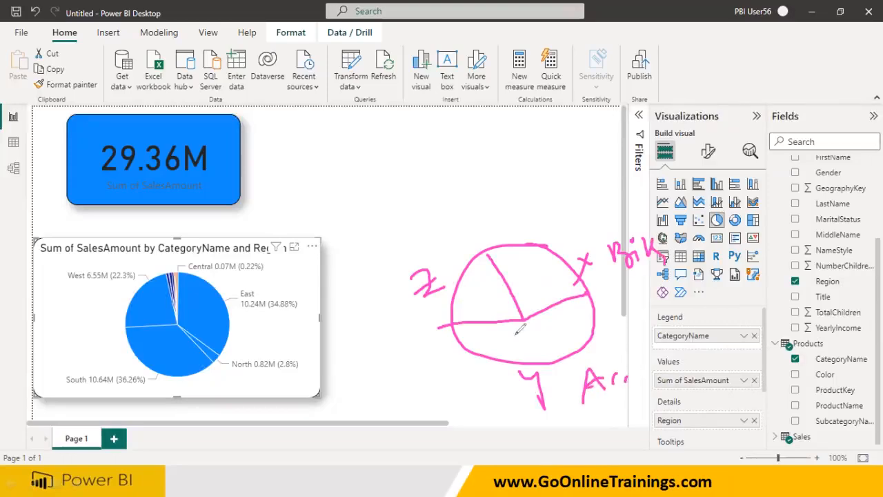
mouse_move(400, 292)
left_mouse_down()
mouse_move(395, 316)
mouse_move(422, 327)
mouse_move(441, 322)
left_mouse_up()
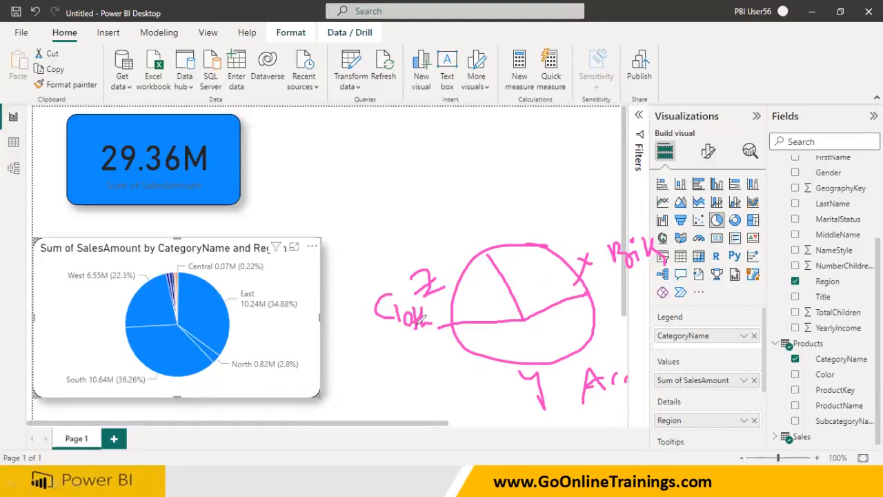
mouse_move(648, 339)
left_mouse_down()
mouse_move(669, 317)
mouse_move(667, 338)
left_mouse_up()
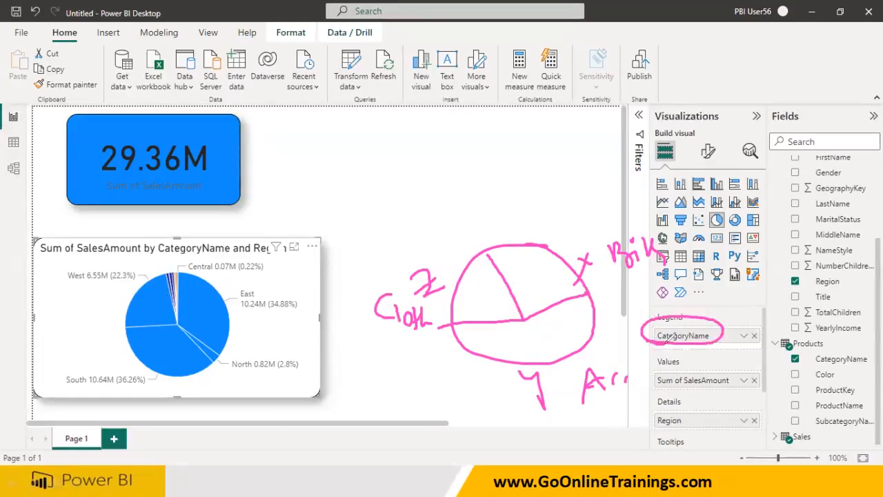
mouse_move(670, 371)
left_mouse_down()
mouse_move(655, 390)
mouse_move(679, 367)
mouse_move(666, 388)
left_mouse_up()
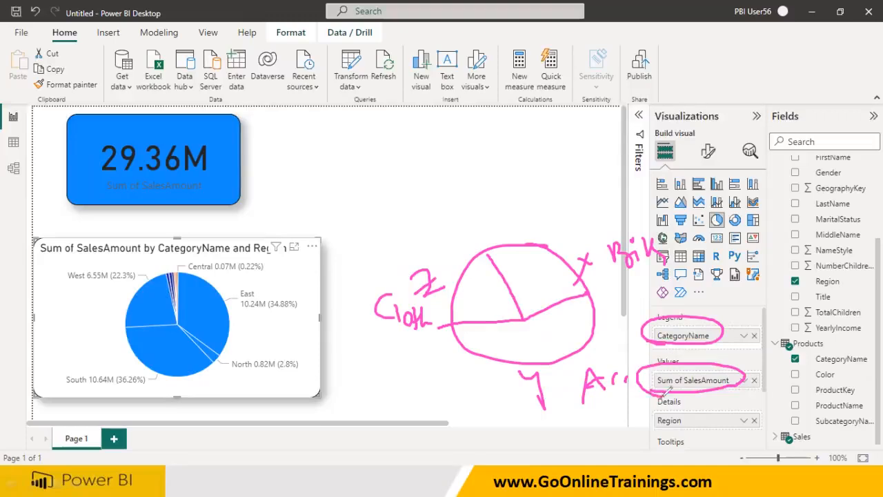
mouse_move(656, 424)
left_mouse_down()
mouse_move(709, 418)
mouse_move(669, 423)
left_mouse_up()
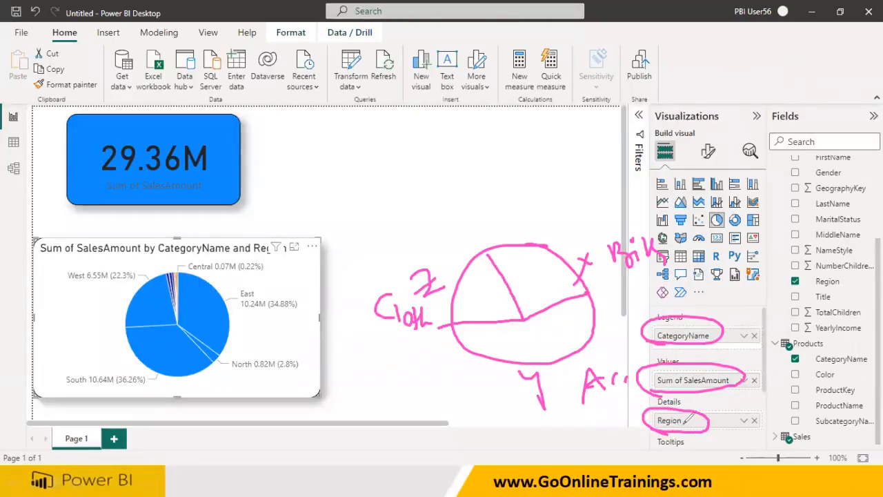
mouse_move(698, 416)
left_mouse_down()
mouse_move(750, 392)
mouse_move(767, 371)
mouse_move(771, 379)
left_mouse_up()
mouse_move(700, 427)
left_mouse_down()
mouse_move(747, 420)
mouse_move(762, 406)
mouse_move(753, 436)
mouse_move(777, 444)
left_mouse_up()
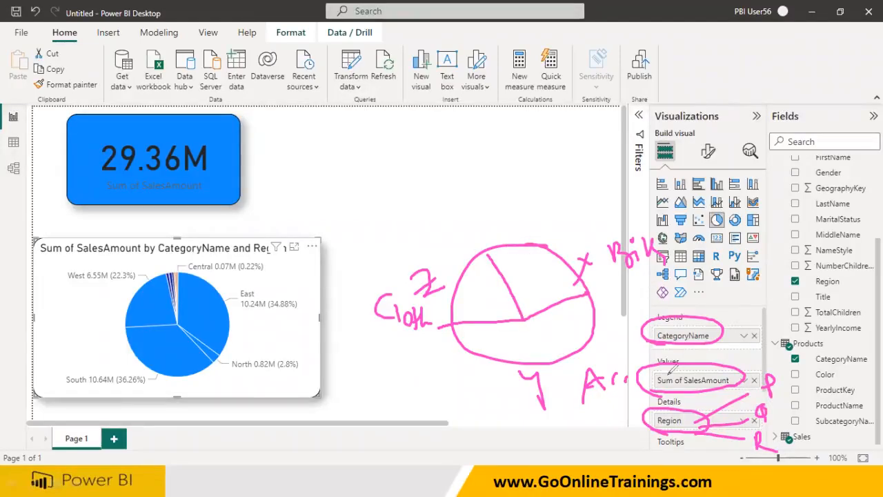
mouse_move(525, 317)
left_mouse_down()
mouse_move(526, 243)
mouse_move(513, 269)
left_mouse_up()
mouse_move(526, 315)
left_mouse_down()
mouse_move(558, 255)
mouse_move(539, 271)
mouse_move(557, 296)
mouse_move(572, 295)
left_mouse_up()
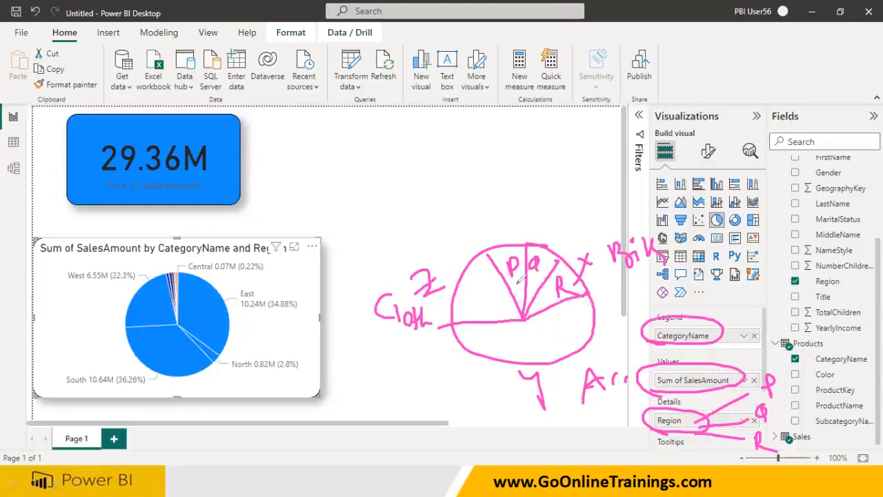
mouse_move(484, 238)
left_mouse_down()
mouse_move(526, 315)
mouse_move(605, 286)
left_mouse_up()
left_click_drag(538, 307, 585, 292)
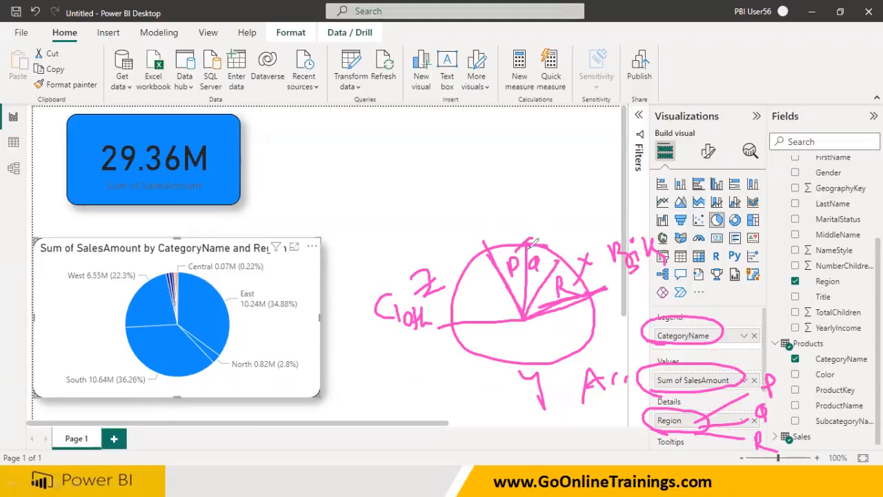
left_click_drag(546, 258, 564, 240)
left_click_drag(573, 277, 592, 254)
mouse_move(527, 319)
left_mouse_down()
mouse_move(577, 350)
mouse_move(571, 319)
mouse_move(572, 329)
mouse_move(454, 341)
left_mouse_up()
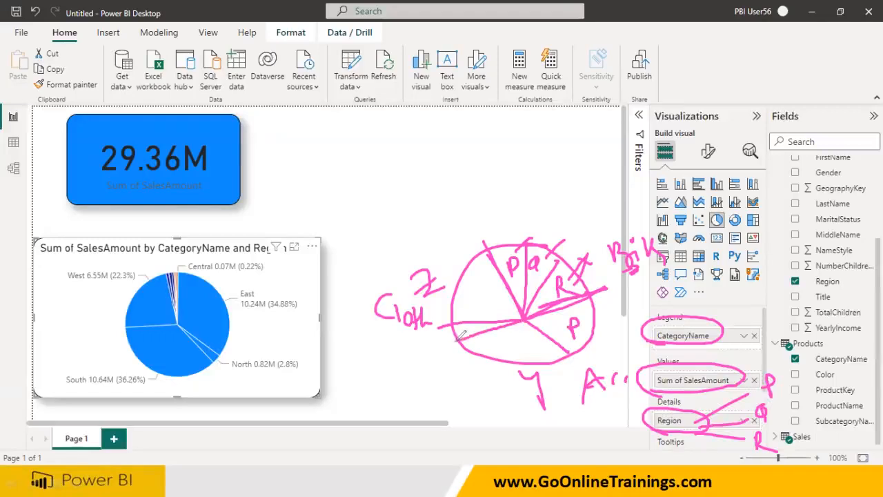
mouse_move(509, 334)
left_mouse_down()
mouse_move(503, 348)
mouse_move(512, 351)
left_mouse_up()
mouse_move(464, 321)
left_mouse_down()
mouse_move(464, 337)
mouse_move(477, 335)
left_mouse_up()
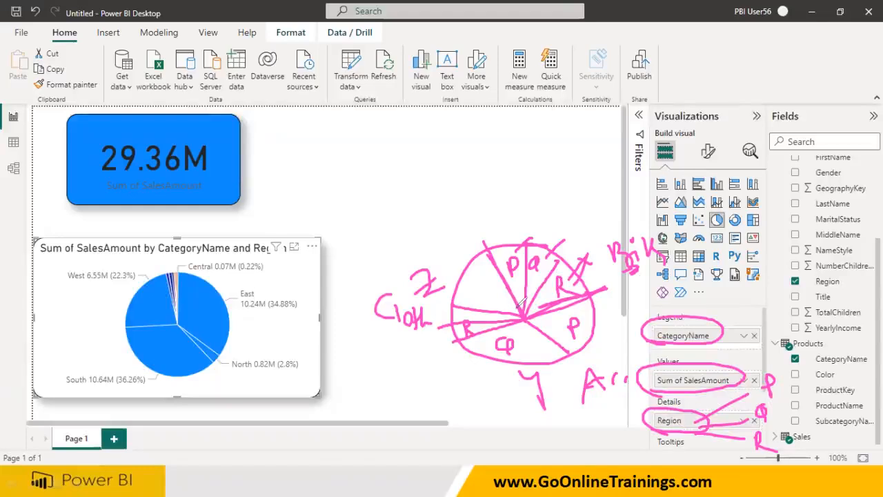
mouse_move(182, 270)
left_mouse_down()
mouse_move(227, 298)
mouse_move(234, 350)
mouse_move(190, 373)
mouse_move(129, 351)
mouse_move(124, 295)
mouse_move(154, 277)
left_mouse_up()
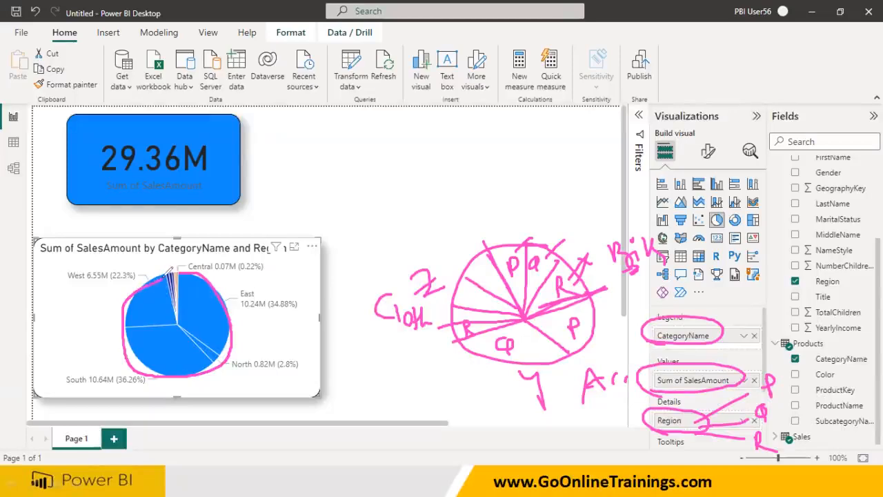
left_click_drag(178, 314, 181, 323)
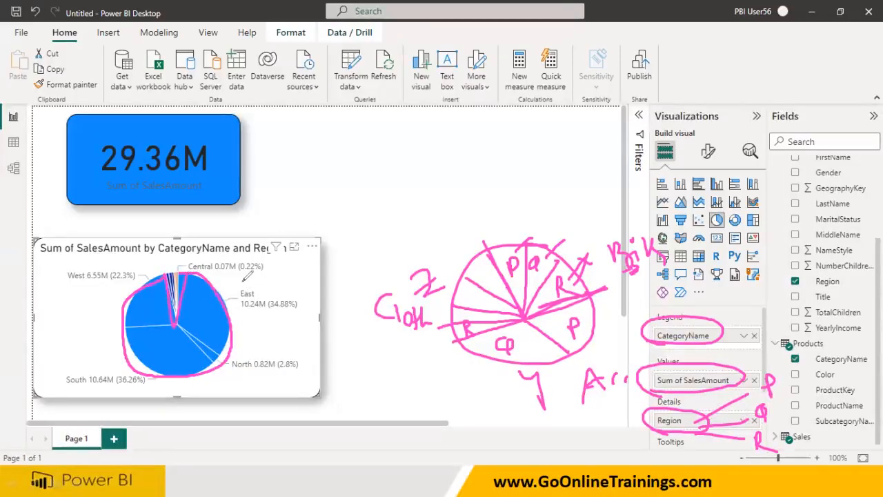
left_click_drag(262, 279, 234, 302)
left_click_drag(274, 279, 271, 288)
mouse_move(269, 334)
left_mouse_down()
mouse_move(256, 333)
mouse_move(227, 364)
mouse_move(278, 344)
mouse_move(267, 338)
left_mouse_up()
mouse_move(109, 371)
left_mouse_down()
mouse_move(69, 391)
mouse_move(53, 364)
mouse_move(76, 379)
left_mouse_up()
mouse_move(62, 289)
left_mouse_down()
mouse_move(71, 291)
mouse_move(100, 254)
mouse_move(77, 293)
left_mouse_up()
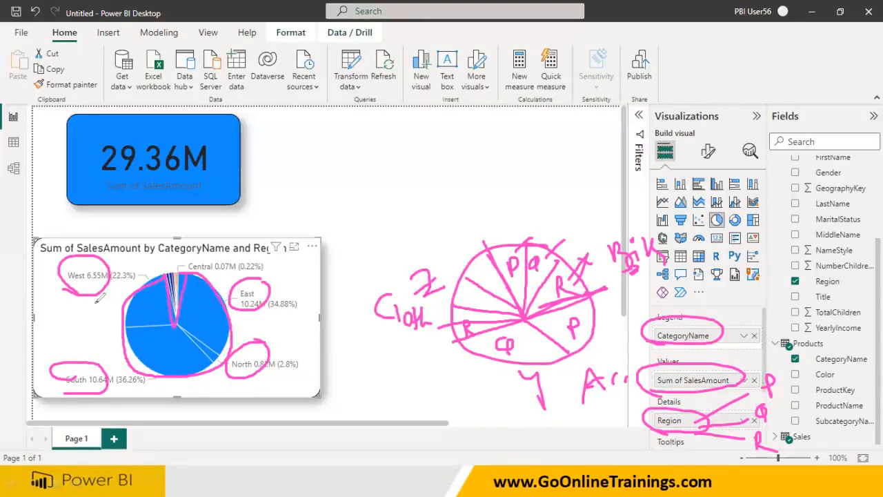
mouse_move(200, 263)
left_mouse_down()
mouse_move(233, 256)
mouse_move(187, 250)
mouse_move(190, 270)
left_mouse_up()
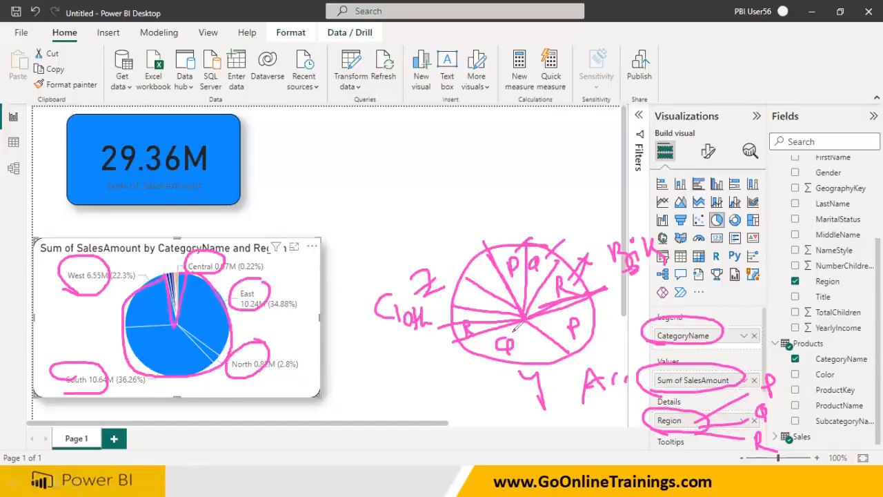
left_click_drag(697, 334, 717, 302)
left_click_drag(728, 289, 730, 310)
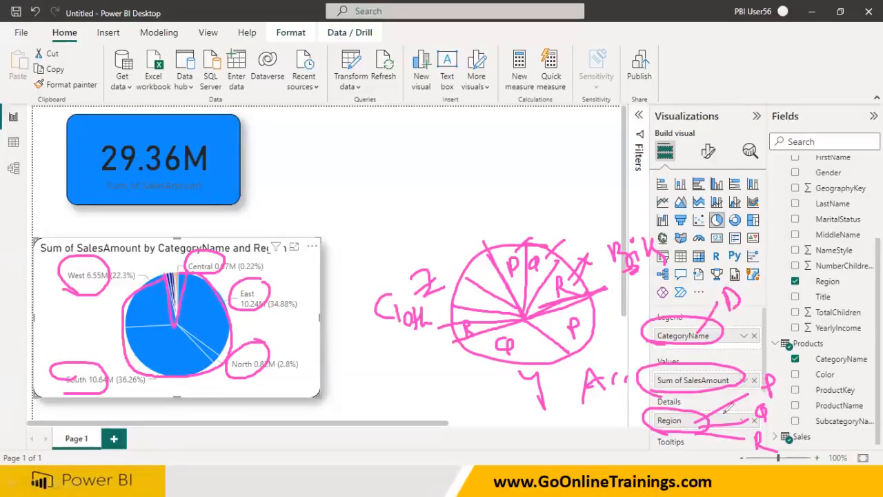
mouse_move(654, 428)
left_mouse_down()
mouse_move(613, 427)
mouse_move(567, 446)
left_mouse_up()
mouse_move(563, 428)
left_mouse_down()
mouse_move(578, 432)
mouse_move(570, 446)
left_mouse_up()
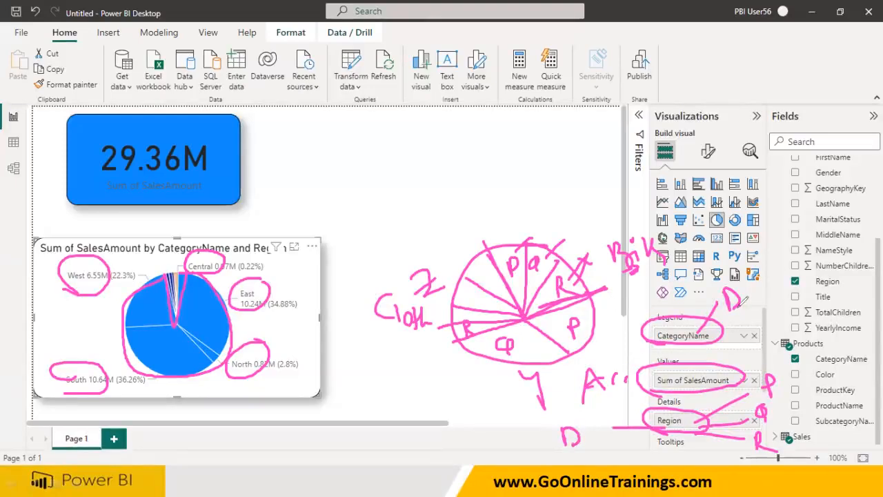
left_click_drag(737, 327, 761, 308)
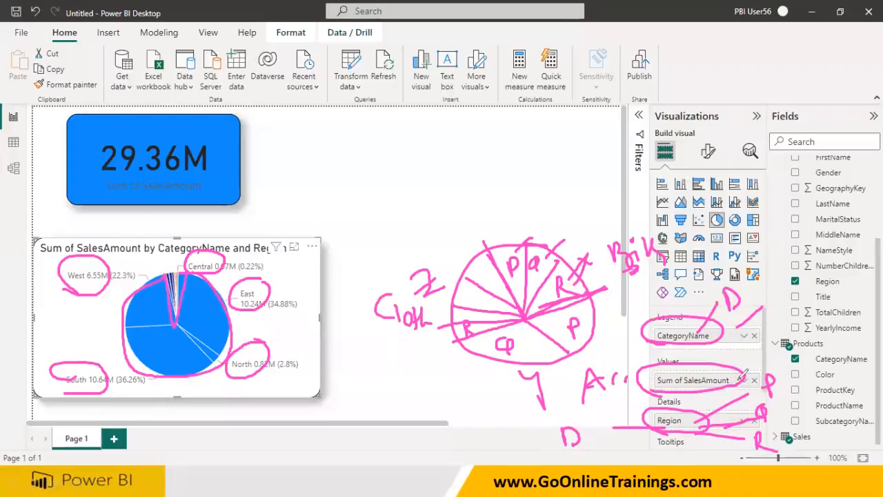
left_click_drag(767, 340, 765, 364)
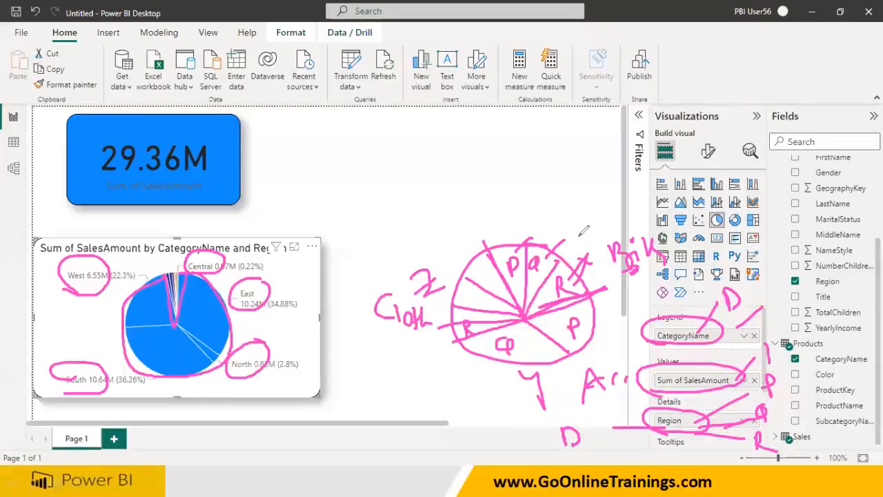
key("e")
key("Escape")
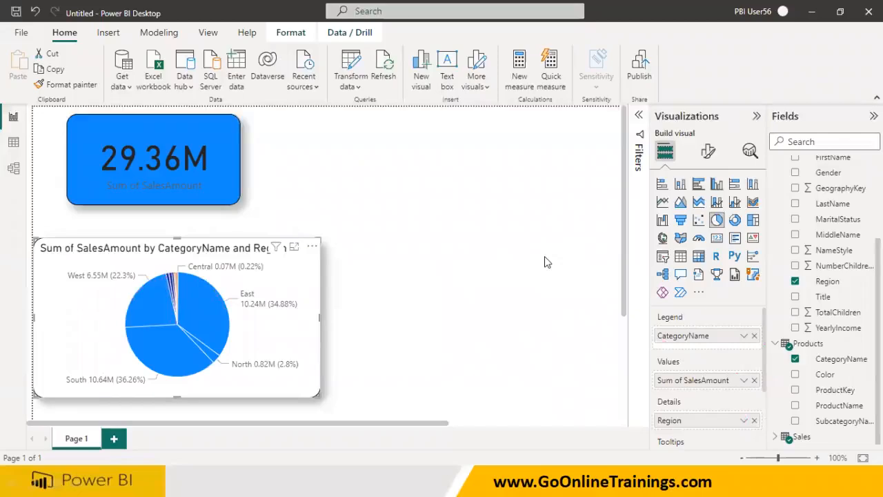
Switch to the PowerPoint presentation of the Power BI course slides
key("super")
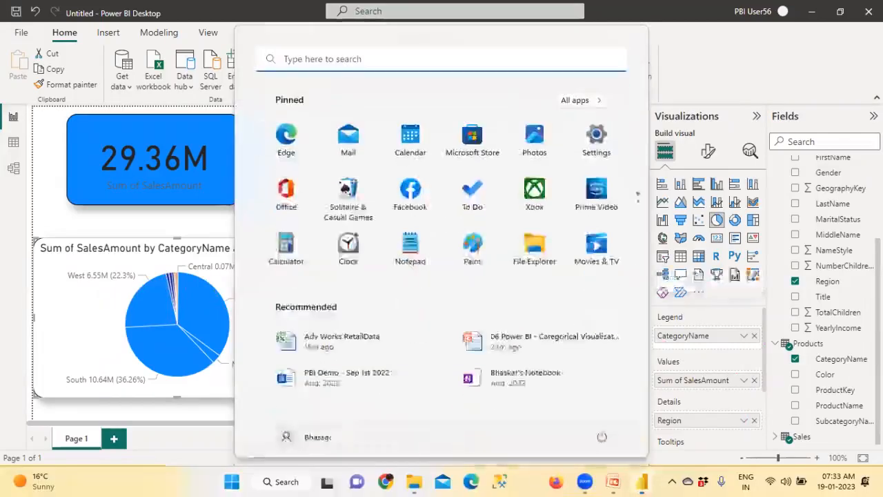
mouse_move(612, 482)
left_click(683, 414)
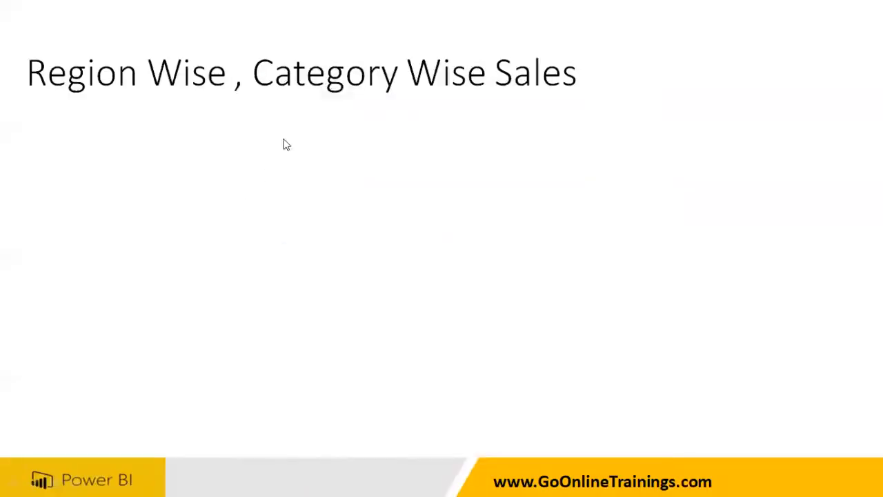
left_click(358, 160)
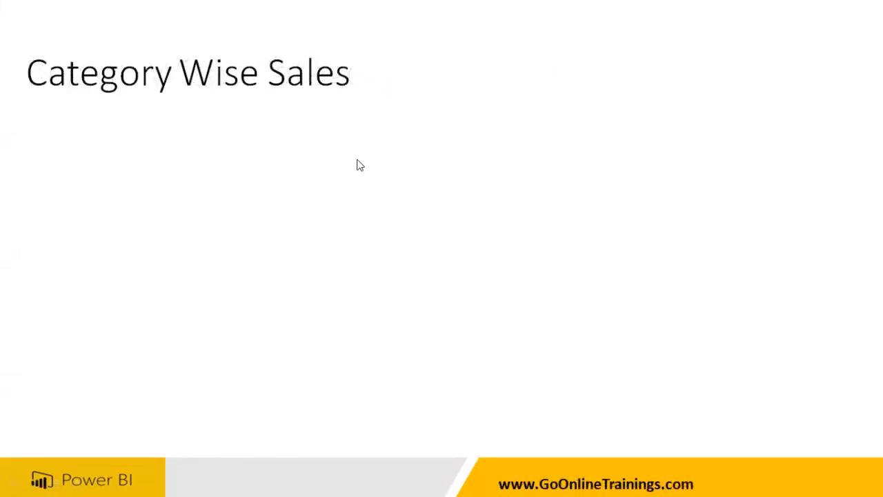
key("Right")
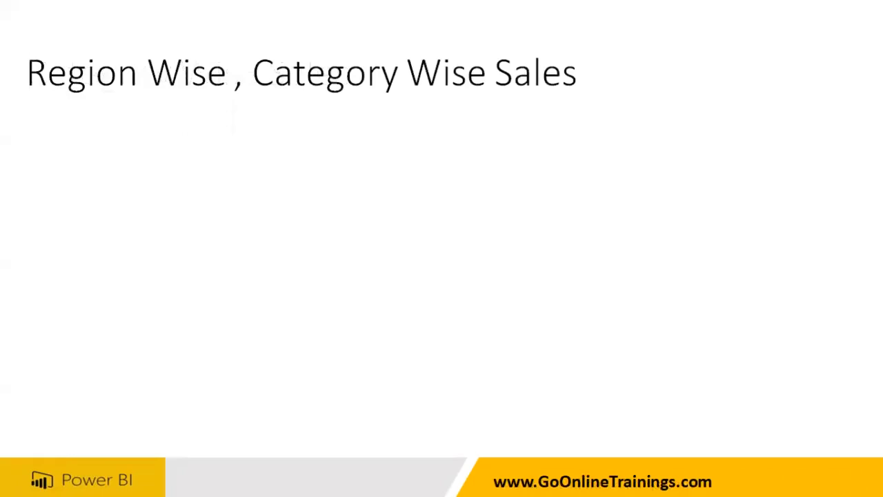
key("Right")
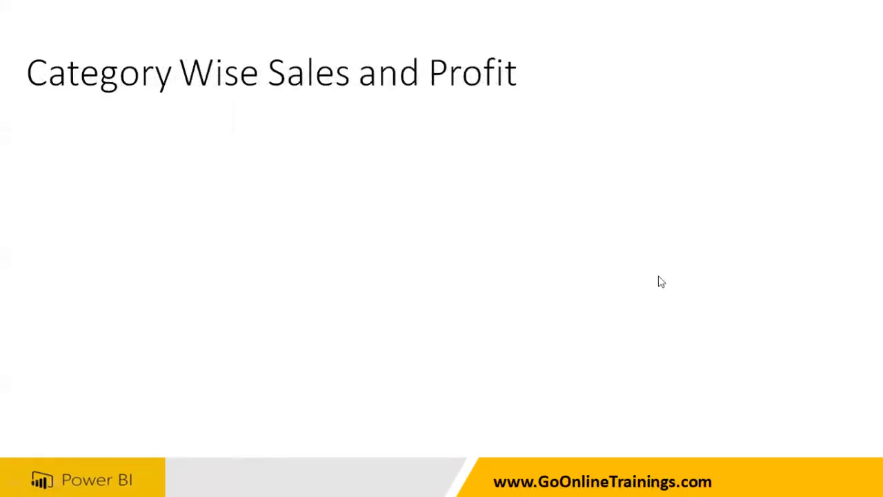
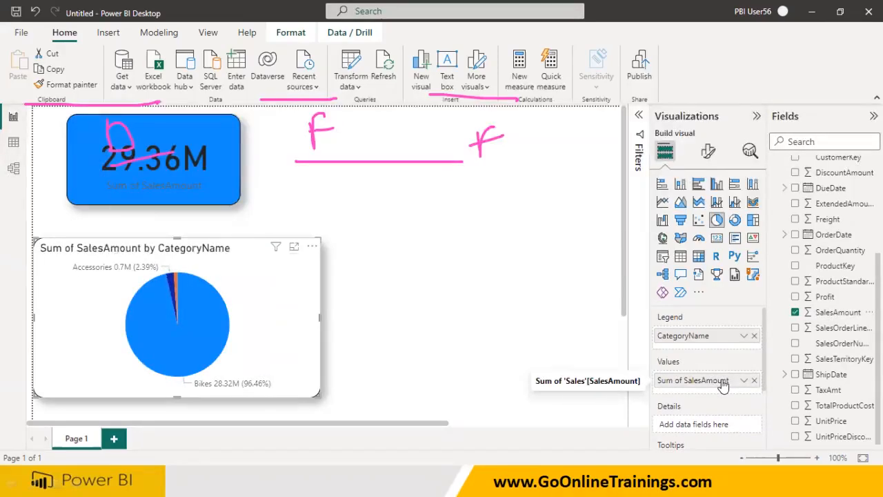
Add the Sales table's Profit field to the pie chart's Values alongside Sum of SalesAmount
scroll(719, 392, "down", 1)
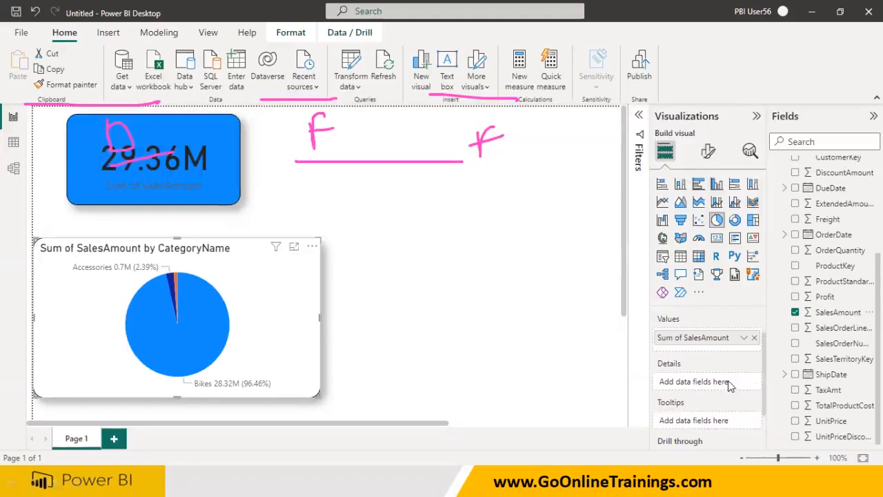
scroll(727, 380, "up", 1)
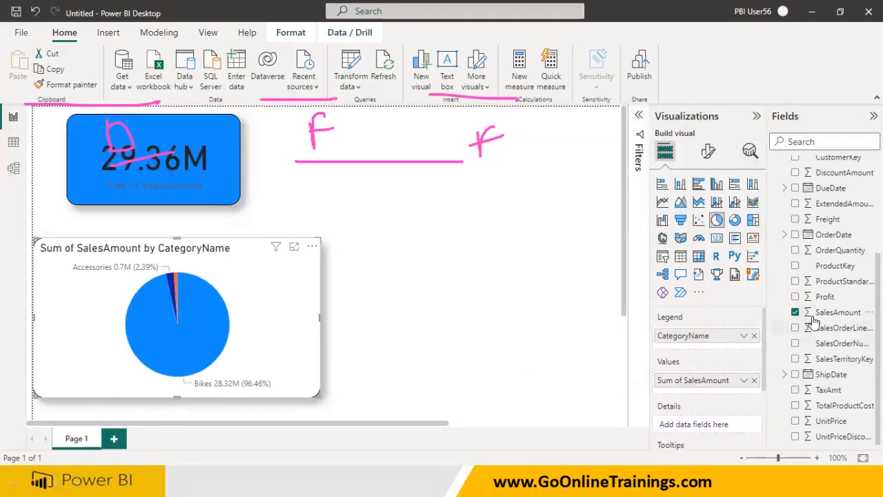
left_click_drag(824, 296, 705, 397)
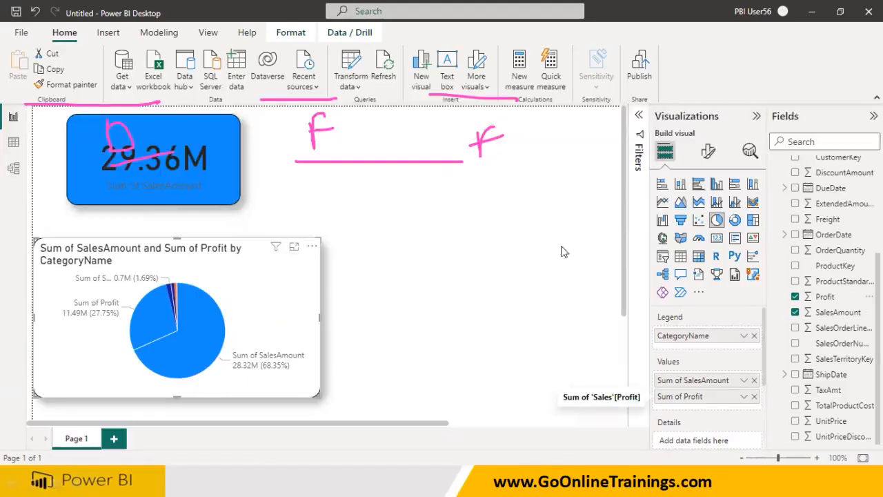
mouse_move(542, 254)
left_mouse_down()
mouse_move(473, 392)
mouse_move(573, 276)
mouse_move(520, 250)
left_mouse_up()
mouse_move(458, 283)
left_mouse_down()
mouse_move(505, 311)
mouse_move(566, 285)
mouse_move(577, 255)
left_mouse_up()
left_click_drag(523, 321, 497, 399)
left_click(577, 376)
left_click_drag(578, 377, 587, 391)
left_click_drag(597, 372, 599, 413)
left_click_drag(408, 359, 433, 374)
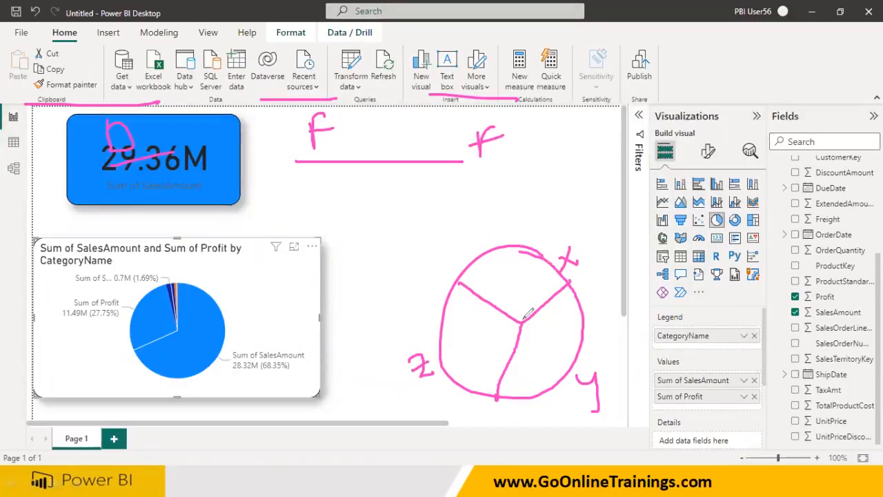
left_click_drag(526, 316, 543, 251)
mouse_move(488, 273)
left_mouse_down()
mouse_move(501, 277)
mouse_move(513, 265)
mouse_move(544, 289)
mouse_move(556, 283)
left_mouse_up()
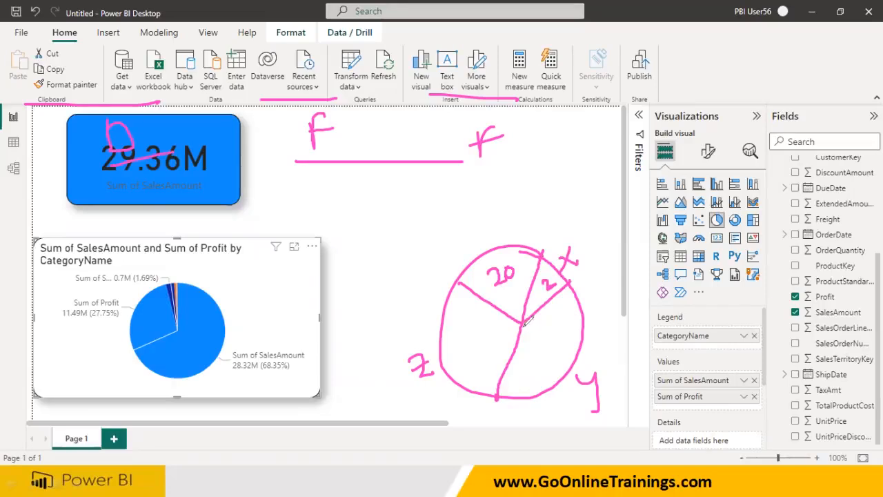
left_click_drag(526, 318, 548, 391)
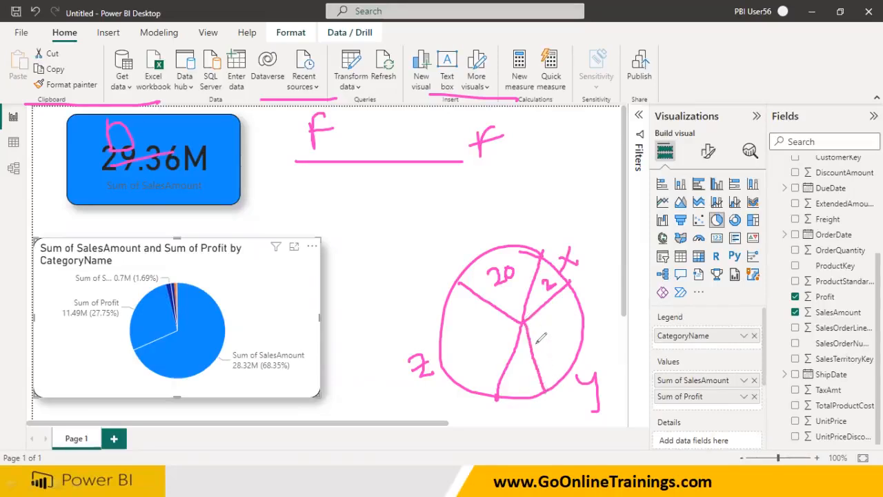
mouse_move(550, 332)
left_mouse_down()
mouse_move(545, 342)
mouse_move(550, 330)
mouse_move(558, 345)
left_mouse_up()
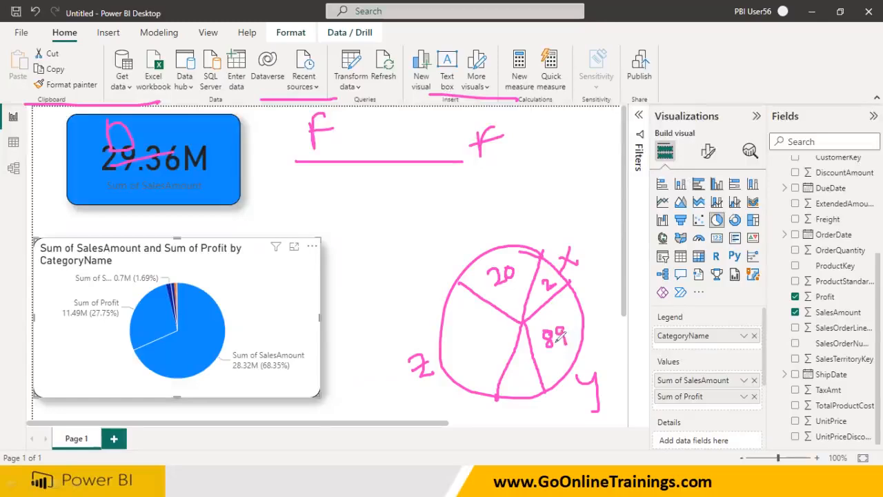
mouse_move(513, 372)
left_mouse_down()
mouse_move(534, 376)
mouse_move(524, 385)
left_mouse_up()
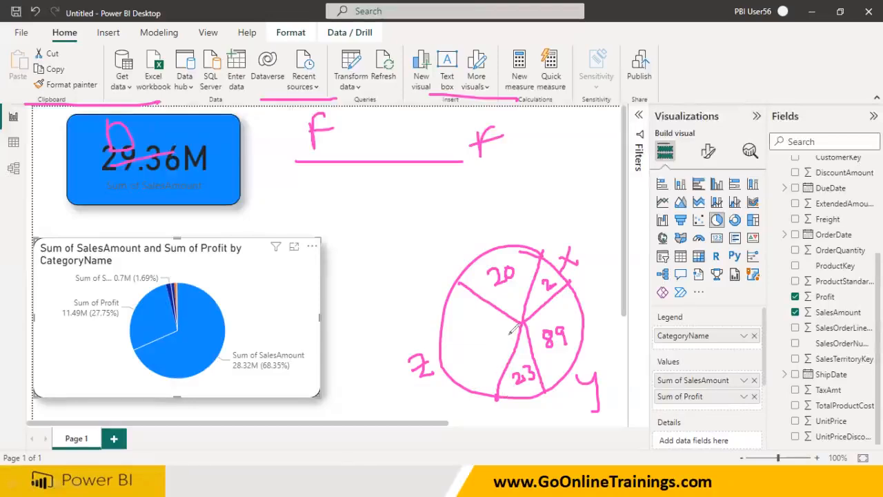
mouse_move(523, 320)
left_mouse_down()
mouse_move(438, 331)
mouse_move(475, 342)
mouse_move(473, 366)
mouse_move(491, 338)
left_mouse_up()
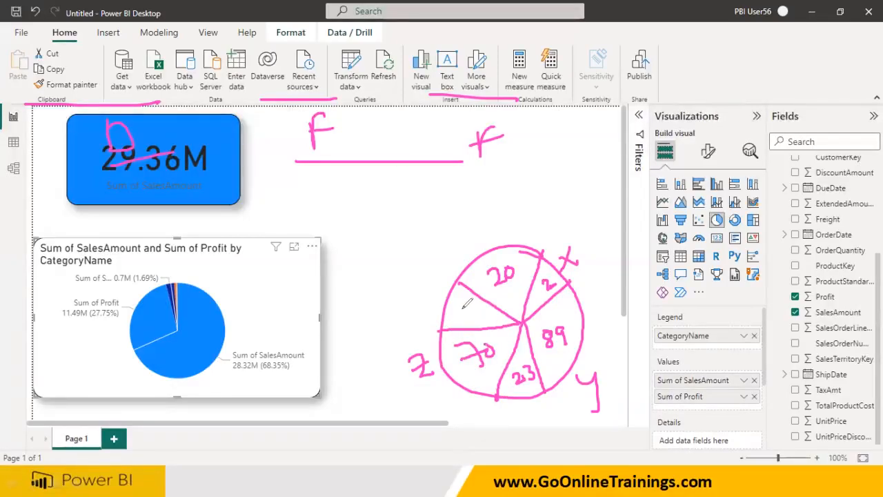
mouse_move(462, 308)
left_mouse_down()
mouse_move(467, 318)
mouse_move(475, 314)
left_mouse_up()
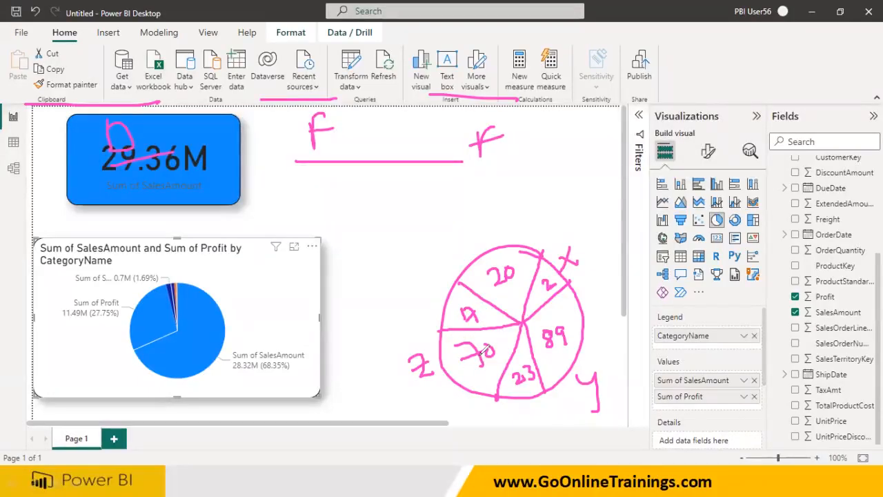
mouse_move(516, 254)
left_mouse_down()
mouse_move(509, 285)
mouse_move(562, 325)
left_mouse_up()
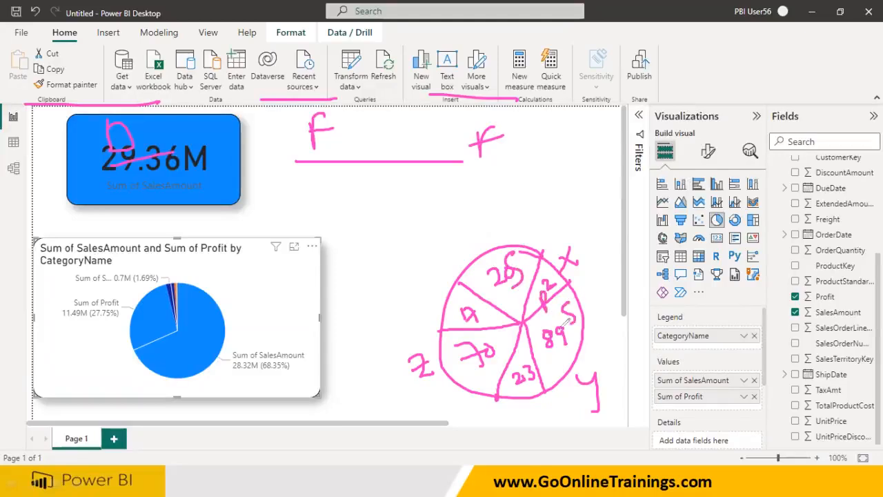
left_click_drag(528, 398, 535, 424)
left_click_drag(526, 397, 535, 400)
mouse_move(481, 372)
left_mouse_down()
mouse_move(466, 380)
mouse_move(477, 399)
left_mouse_up()
mouse_move(443, 297)
left_mouse_down()
mouse_move(445, 315)
mouse_move(448, 290)
mouse_move(446, 302)
left_mouse_up()
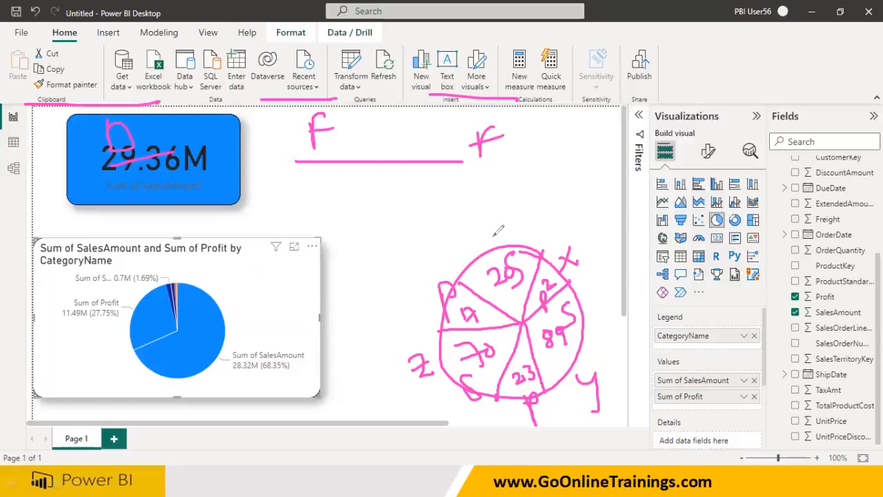
key("e")
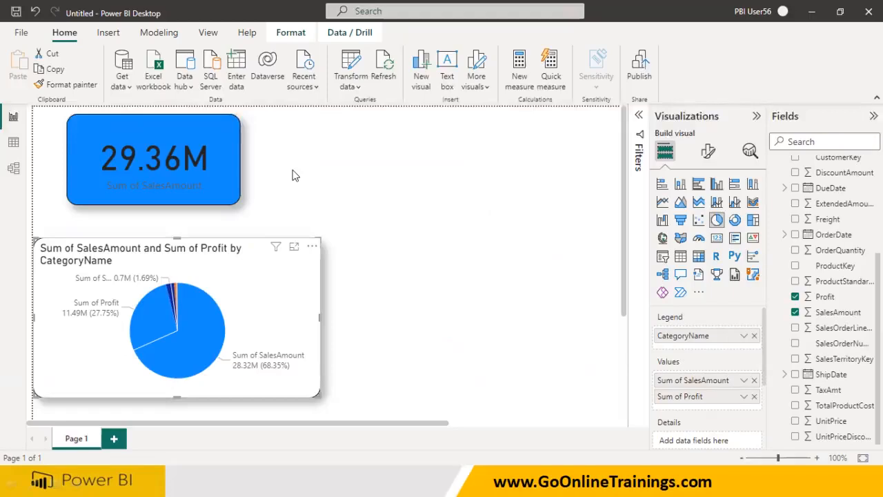
mouse_move(185, 278)
left_mouse_down()
mouse_move(229, 330)
mouse_move(171, 380)
mouse_move(132, 348)
mouse_move(149, 291)
left_mouse_up()
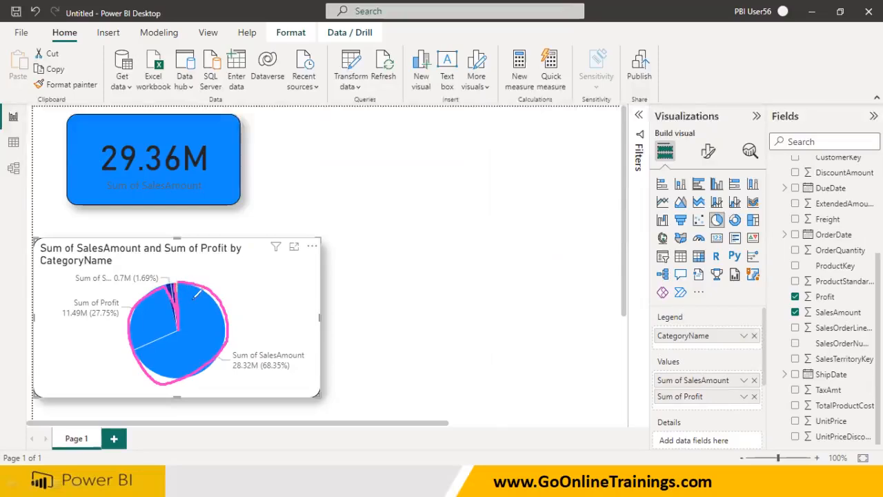
mouse_move(217, 293)
left_mouse_down()
mouse_move(202, 357)
mouse_move(152, 361)
mouse_move(148, 345)
mouse_move(184, 330)
left_mouse_up()
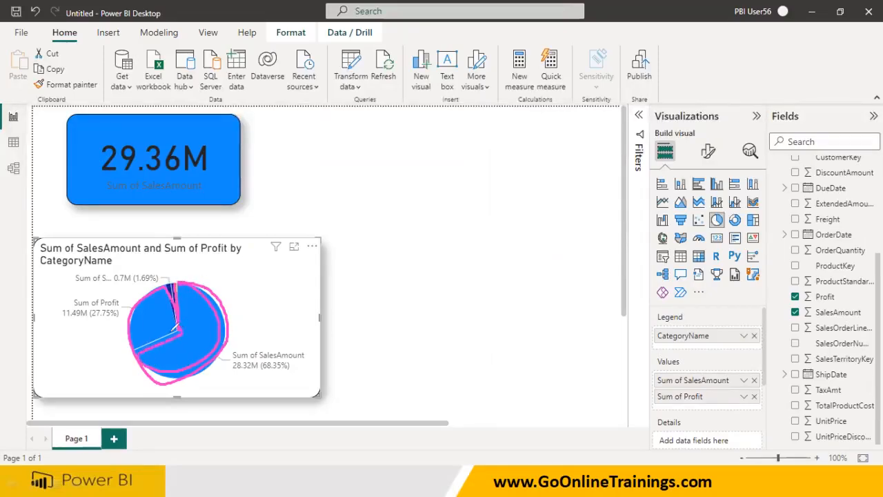
left_click_drag(169, 293, 162, 325)
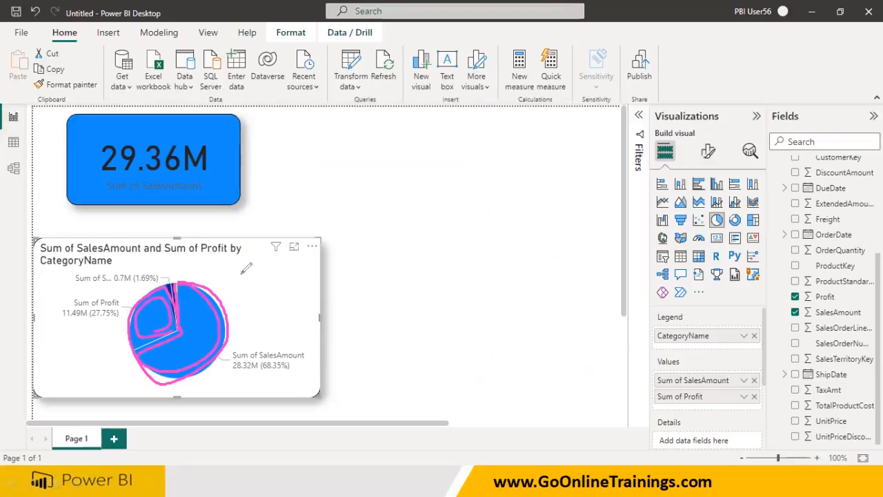
key("Escape")
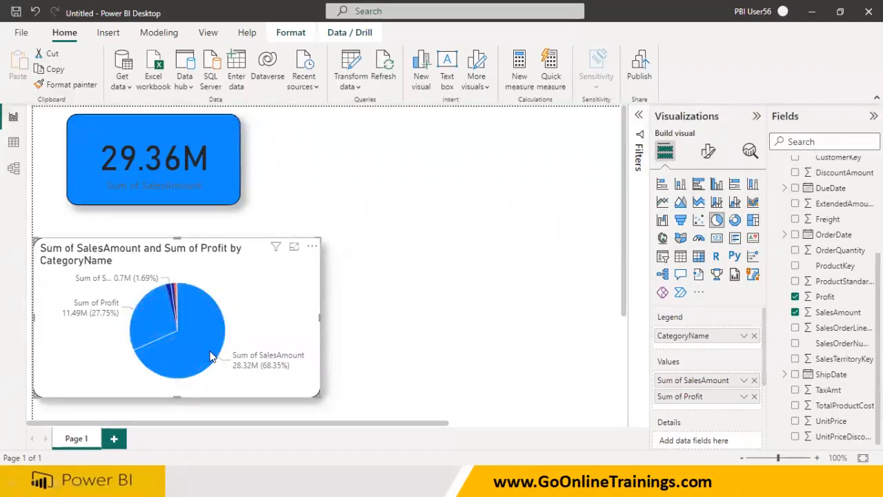
Inspect the pie slices' tooltips to compare the Bikes sales and profit values
mouse_move(211, 356)
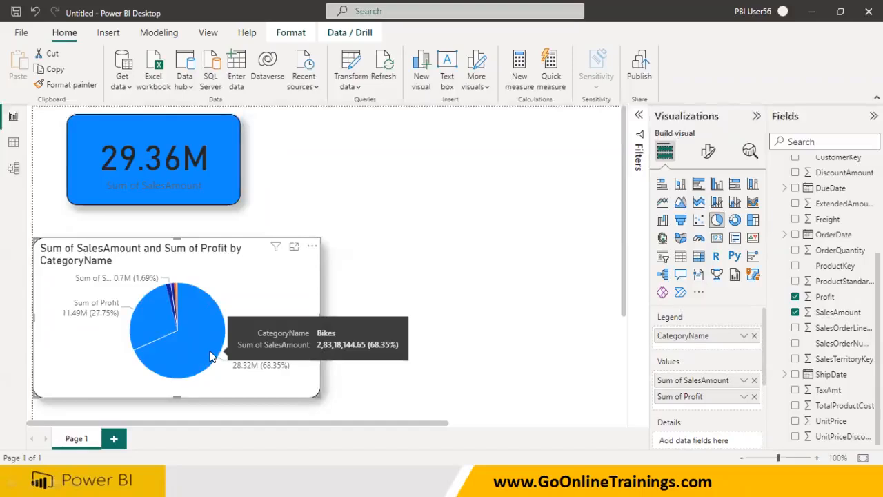
mouse_move(160, 327)
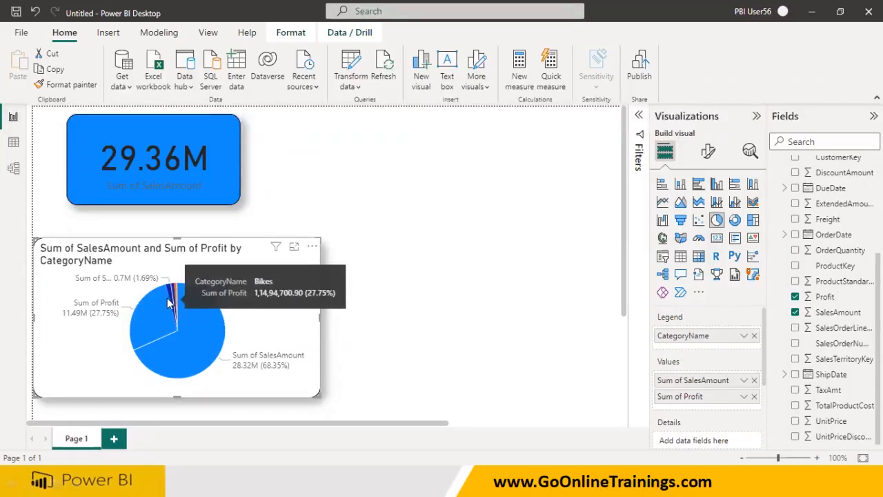
mouse_move(172, 293)
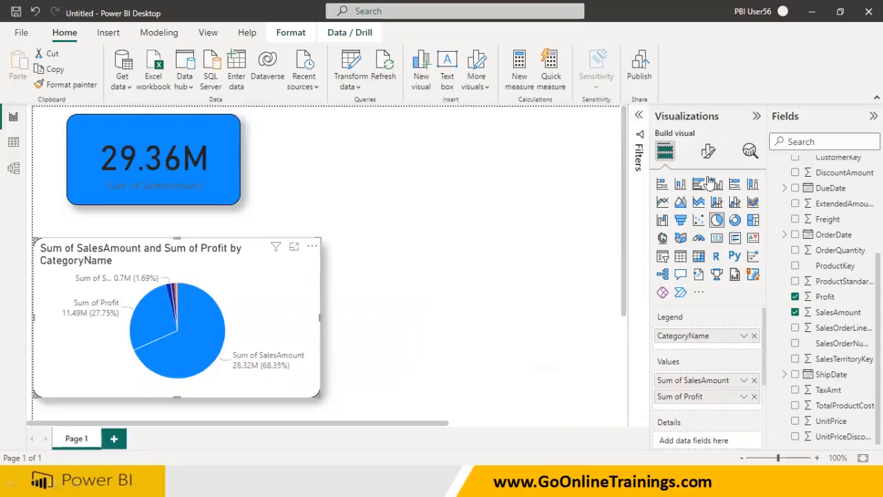
mouse_move(652, 350)
left_mouse_down()
mouse_move(720, 330)
mouse_move(658, 351)
left_mouse_up()
left_click_drag(652, 329, 592, 322)
left_click_drag(571, 292, 573, 315)
mouse_move(660, 368)
left_mouse_down()
mouse_move(647, 389)
mouse_move(653, 412)
left_mouse_up()
mouse_move(576, 387)
left_mouse_down()
mouse_move(605, 404)
mouse_move(619, 378)
left_mouse_up()
left_click_drag(606, 392, 615, 391)
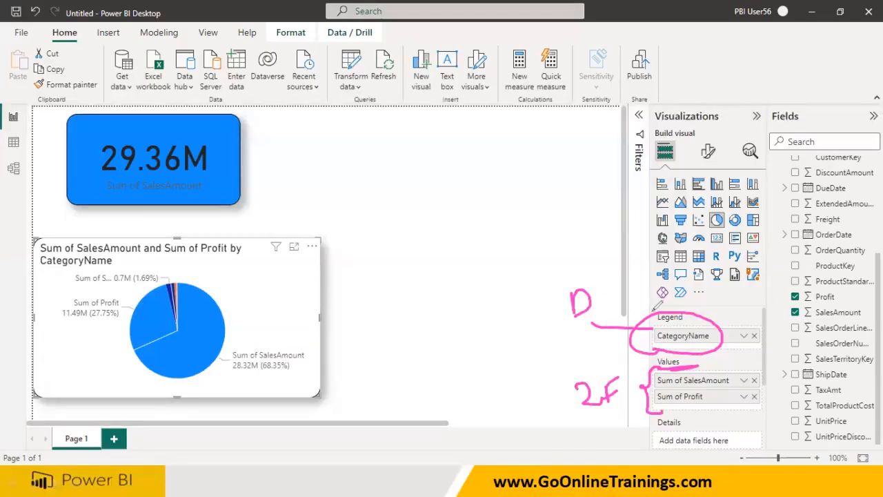
key("e")
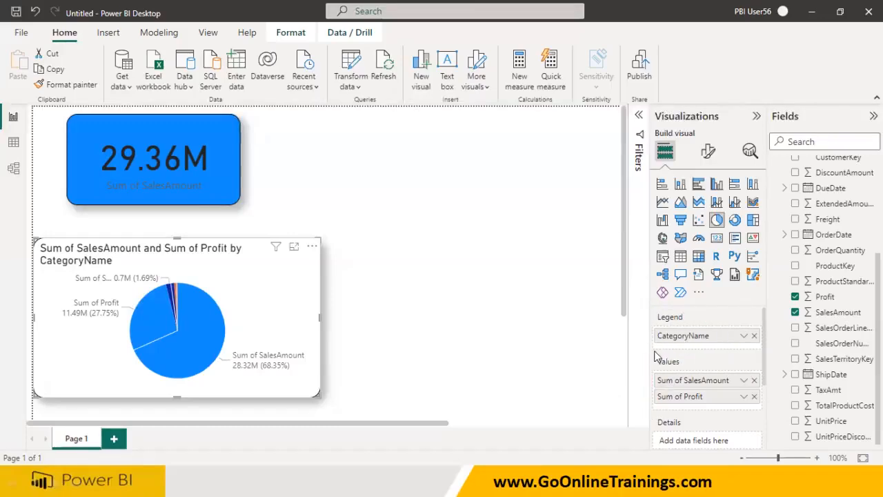
Clear the pie chart by removing both value fields and the CategoryName legend
left_click(754, 381)
left_click(754, 381)
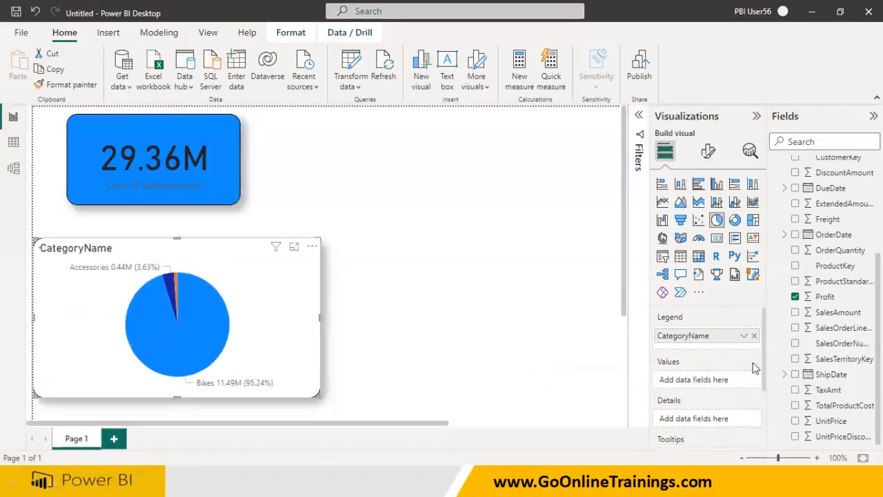
left_click(754, 336)
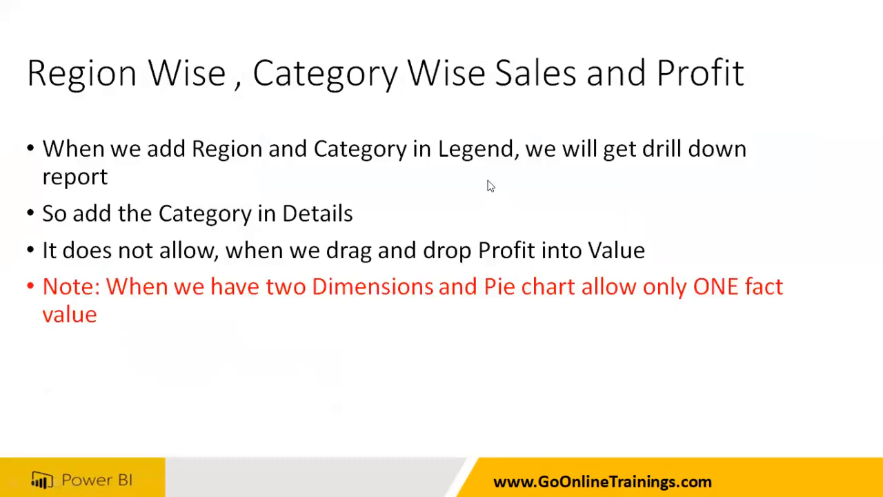
mouse_move(16, 102)
left_mouse_down()
mouse_move(127, 98)
mouse_move(95, 130)
left_mouse_up()
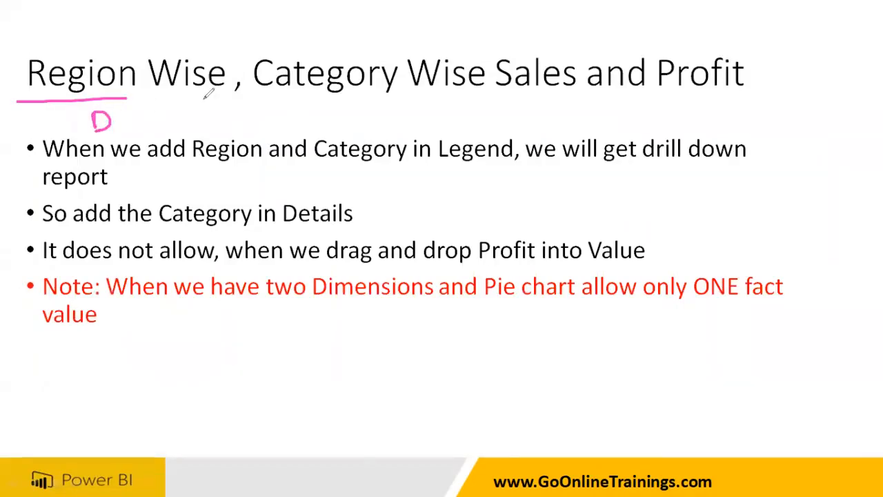
left_click_drag(268, 89, 381, 93)
mouse_move(318, 115)
left_mouse_down()
mouse_move(319, 137)
mouse_move(327, 138)
left_mouse_up()
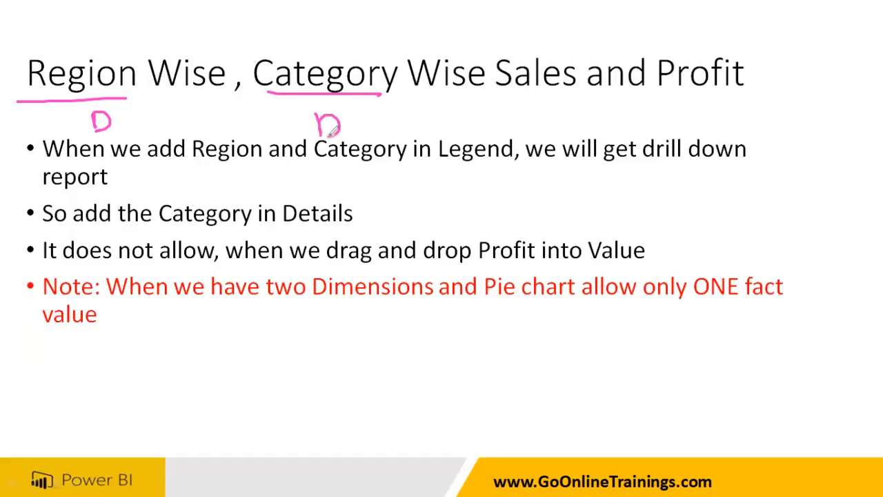
mouse_move(496, 99)
left_mouse_down()
mouse_move(558, 100)
mouse_move(546, 141)
mouse_move(562, 109)
mouse_move(560, 124)
left_mouse_up()
mouse_move(653, 100)
left_mouse_down()
mouse_move(735, 101)
mouse_move(715, 133)
mouse_move(727, 112)
mouse_move(722, 120)
left_mouse_up()
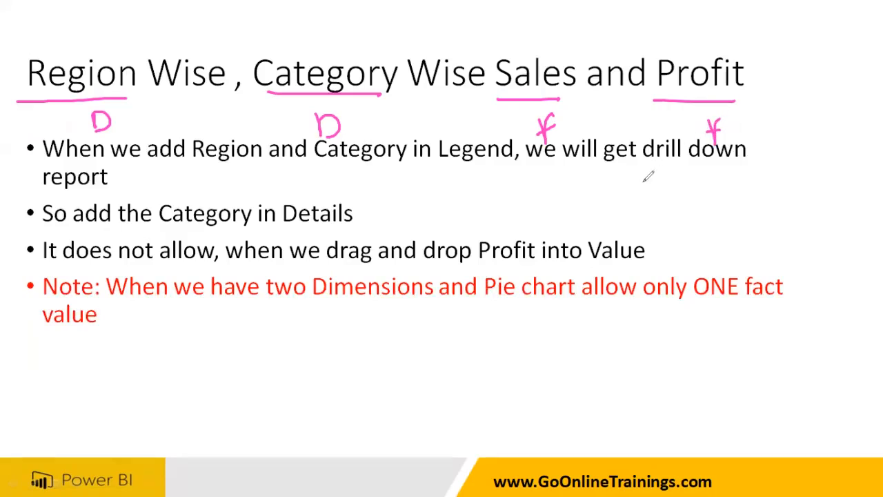
key("e")
key("Escape")
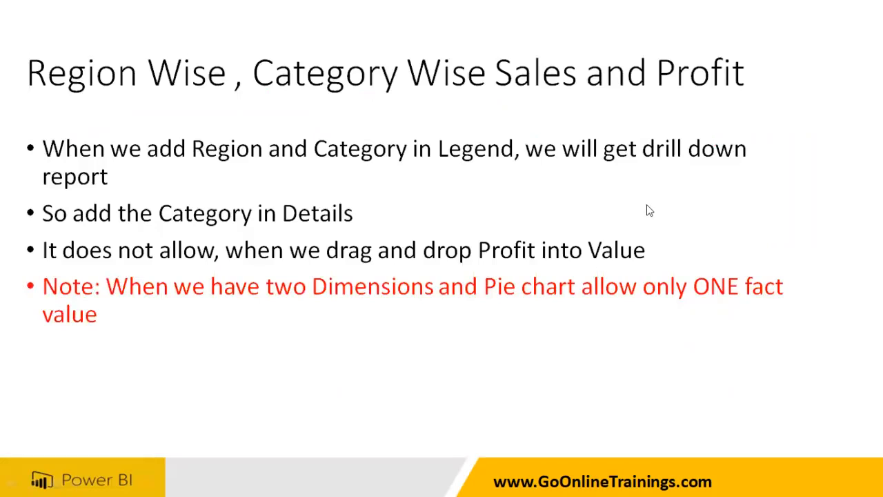
Return to Power BI and add the Customer table's Region field to the empty pie chart's Legend
key("super")
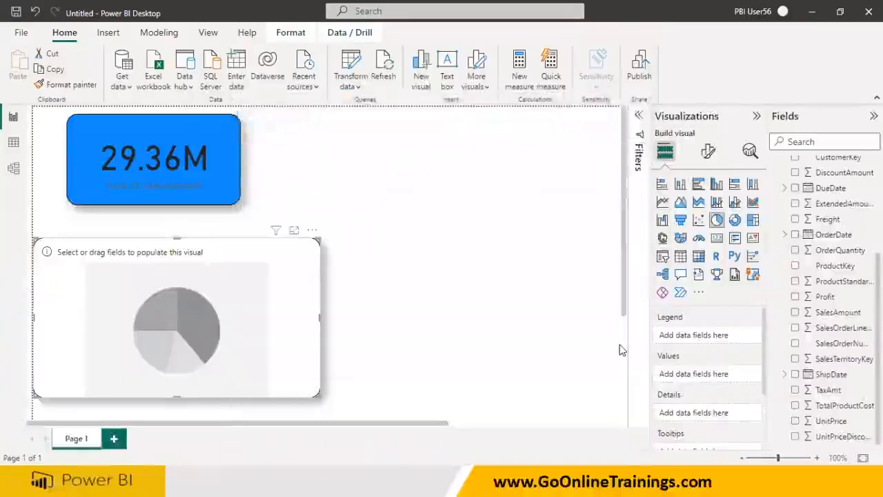
scroll(818, 241, "up", 2)
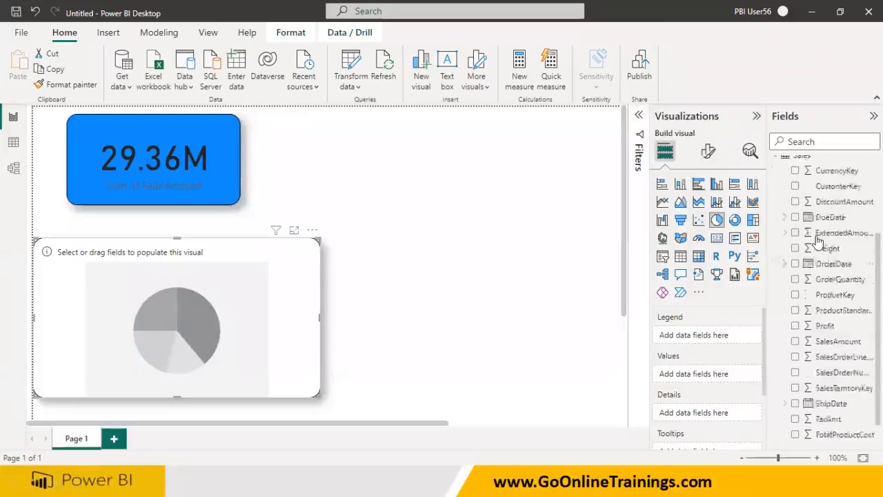
scroll(818, 240, "up", 3)
left_click(776, 180)
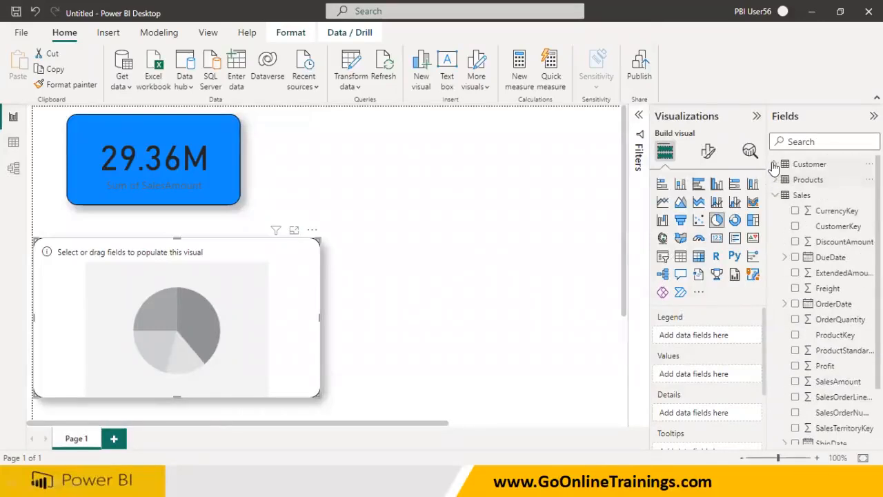
left_click(774, 165)
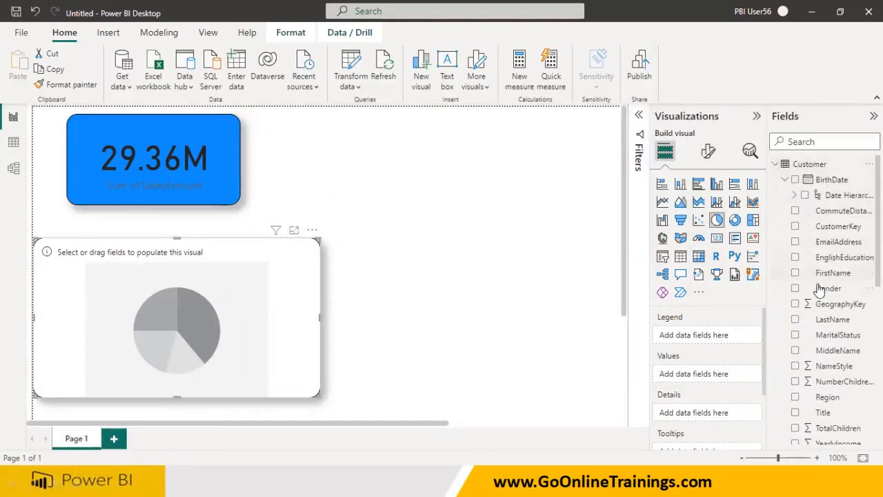
left_click_drag(831, 403, 715, 341)
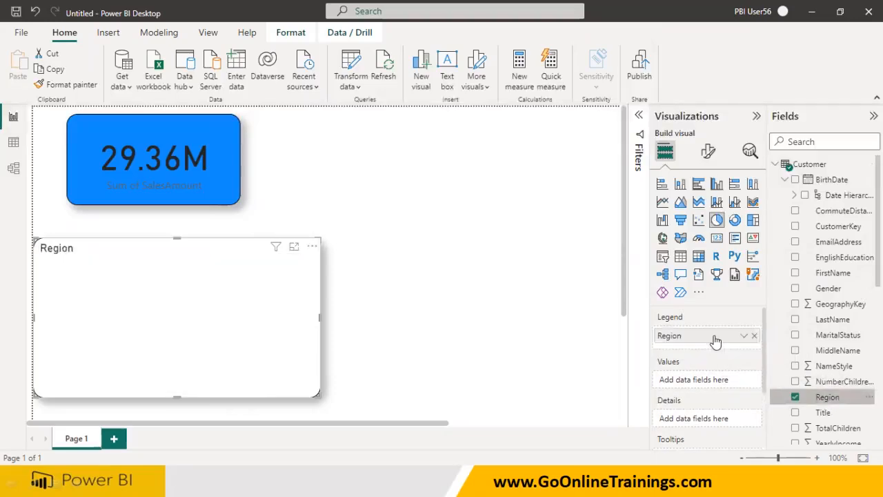
Add the Products table's CategoryName to the pie chart's Details and the Sales table's SalesAmount to its Values
scroll(800, 355, "down", 5)
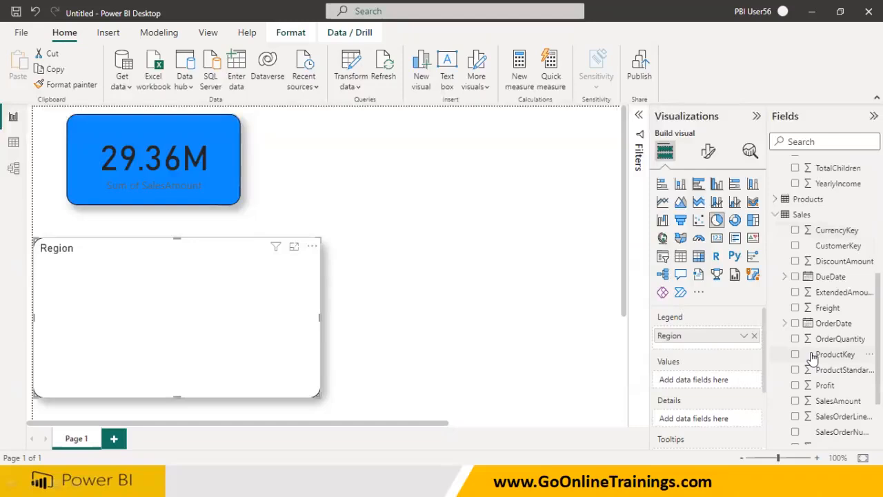
left_click(774, 199)
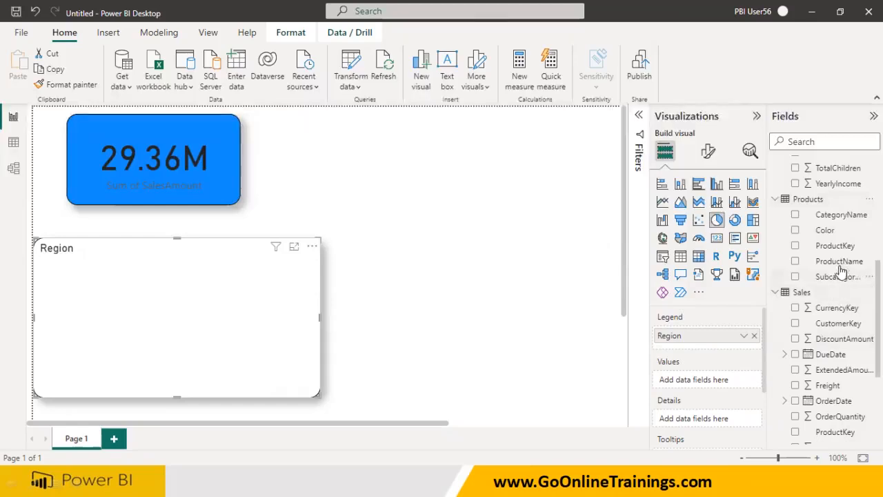
left_click_drag(836, 215, 726, 420)
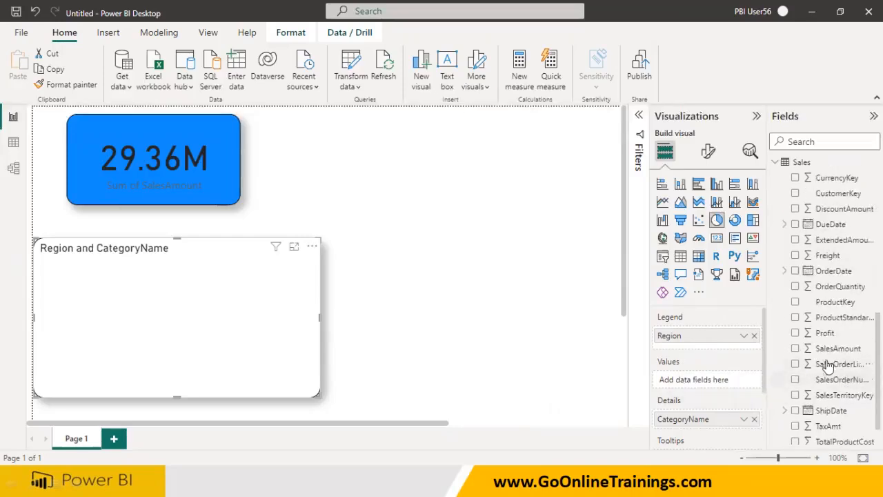
left_click_drag(821, 349, 710, 384)
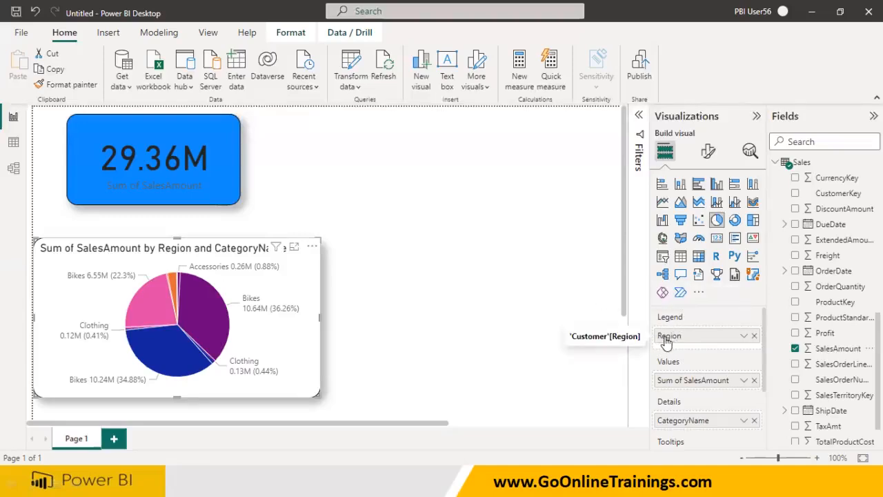
Turn on the pie chart's legend and widen the chart so the labels and legend fit
left_click(709, 154)
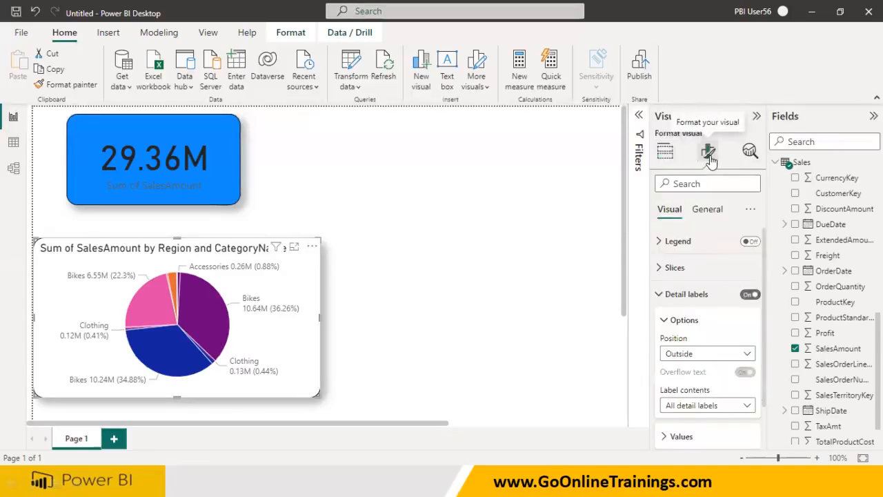
left_click(750, 241)
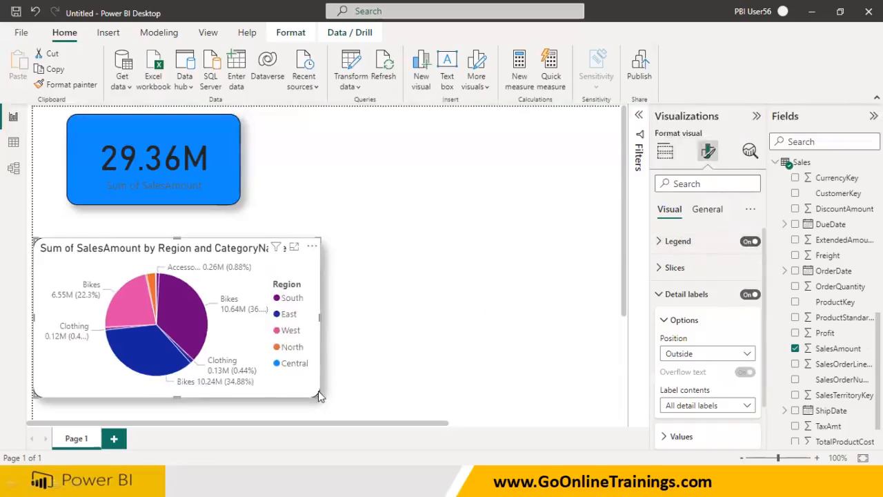
left_click_drag(320, 397, 436, 400)
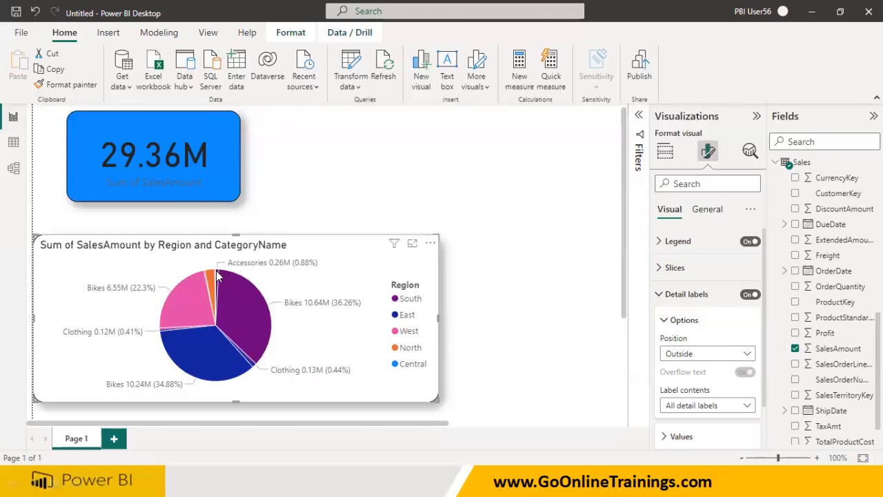
Hover over the pie slices to inspect their tooltips
mouse_move(217, 273)
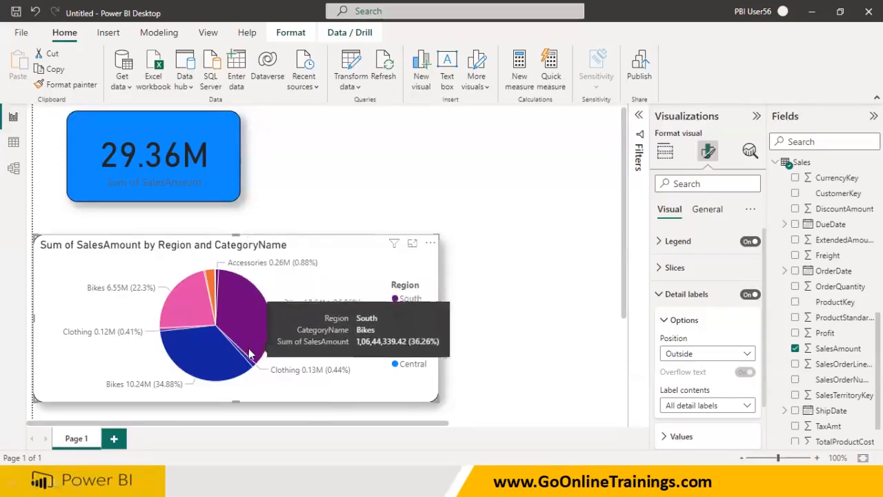
mouse_move(248, 361)
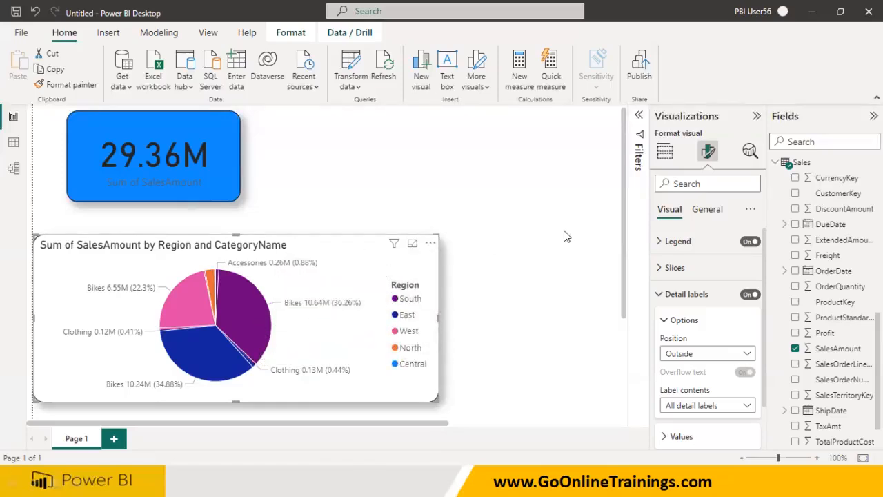
left_click(665, 156)
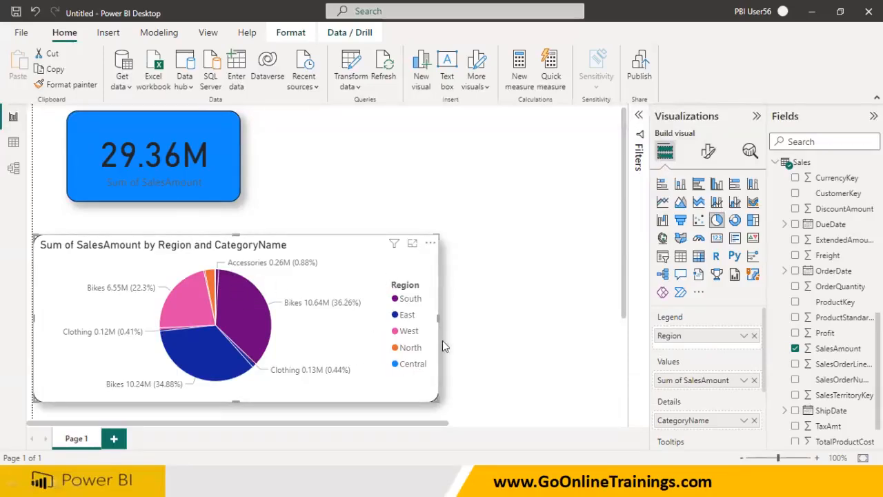
left_click(708, 151)
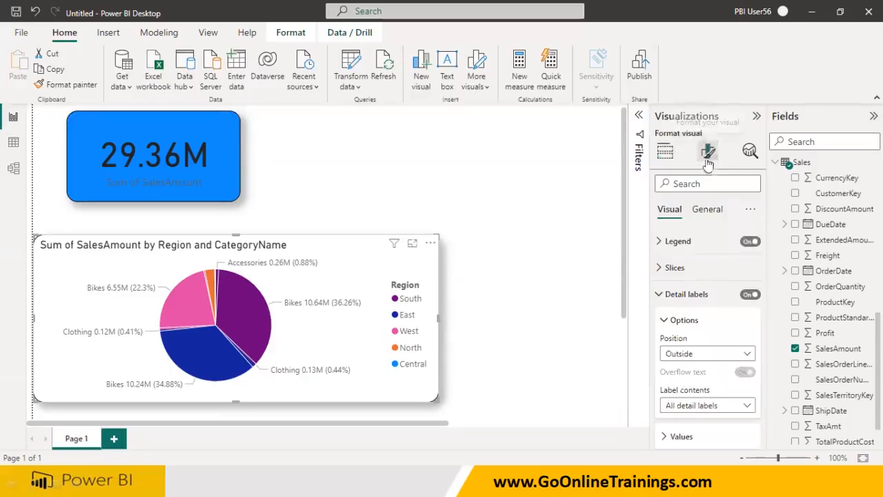
left_click(750, 240)
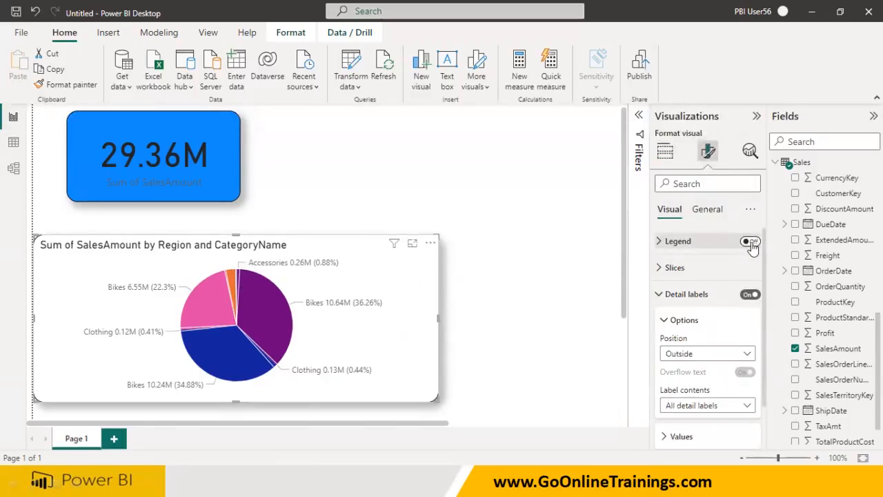
left_click(750, 241)
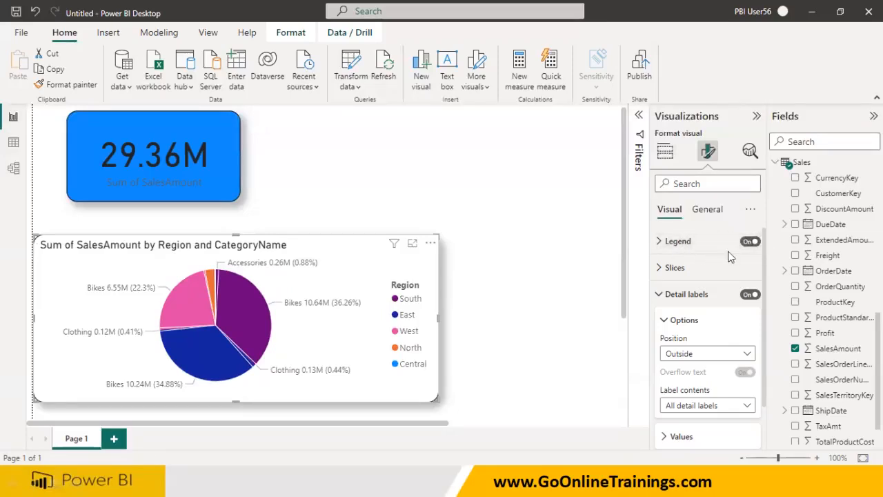
left_click(664, 156)
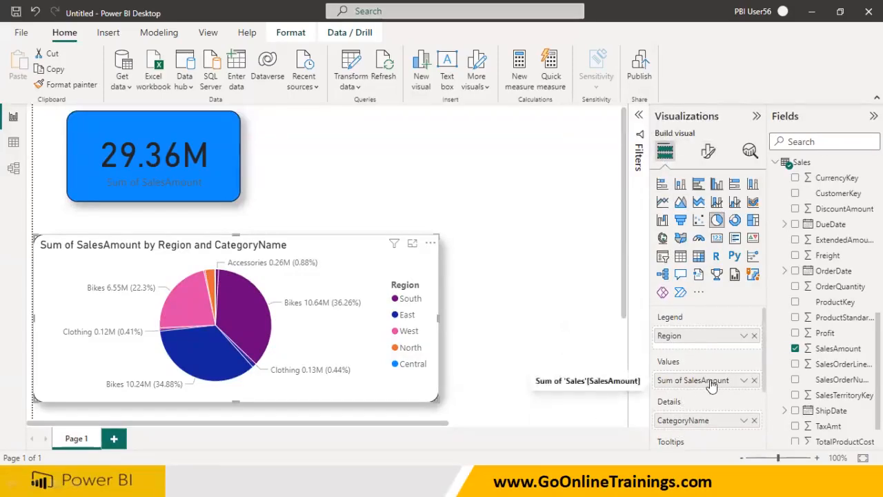
Replace Sum of SalesAmount in the pie chart's Values with the Sales table's Profit field
left_click_drag(825, 333, 713, 394)
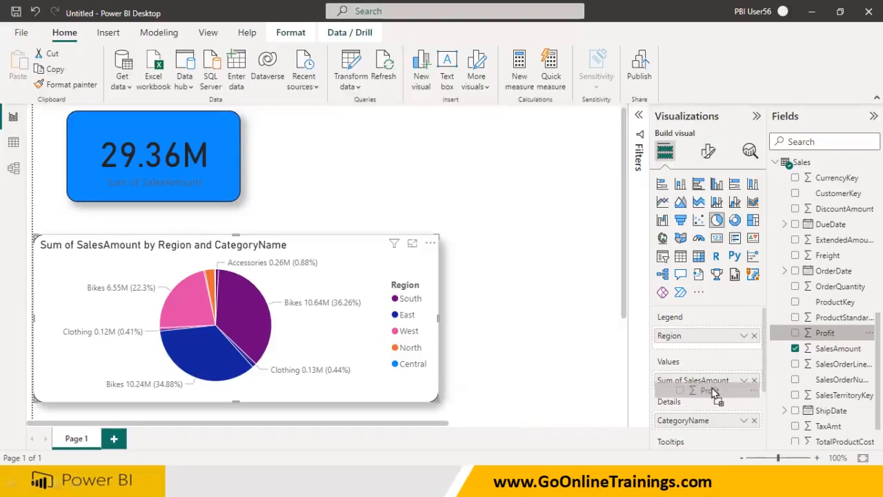
left_click_drag(713, 392, 710, 388)
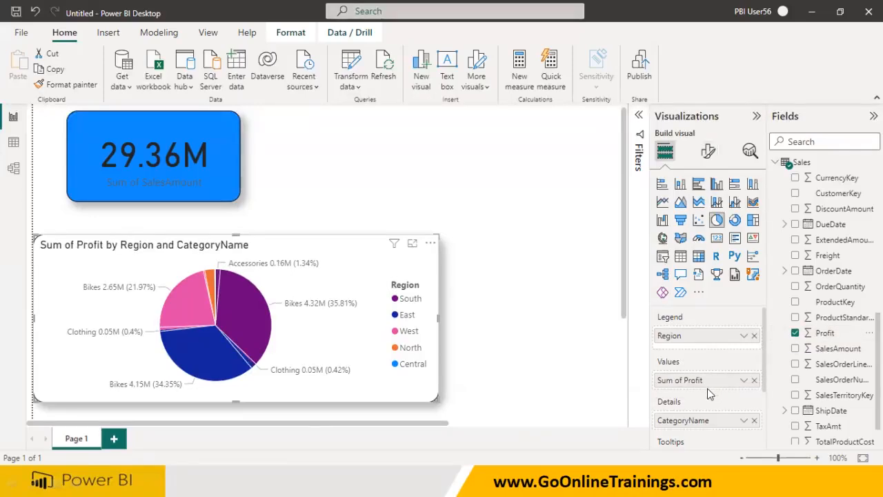
left_click(795, 333)
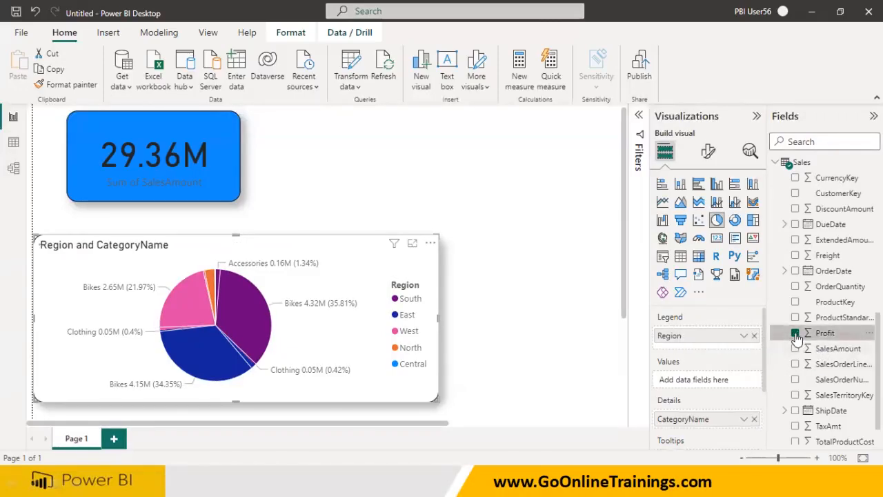
left_click_drag(820, 349, 728, 389)
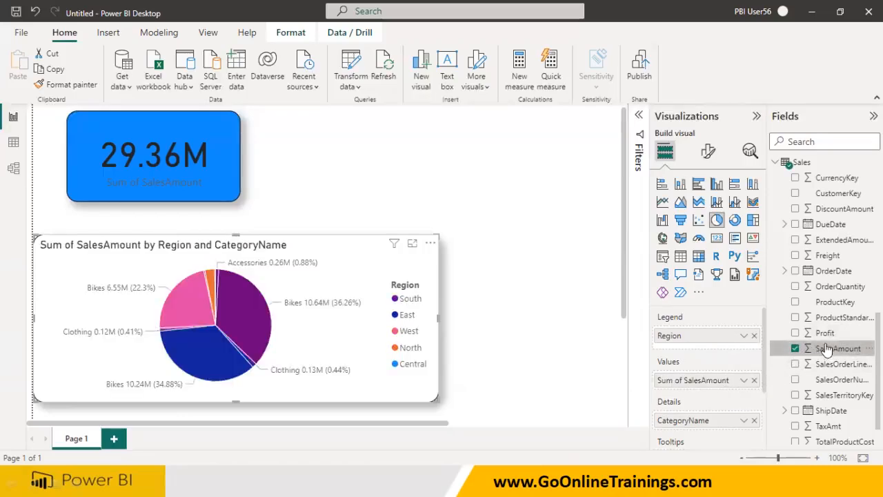
left_click_drag(825, 333, 709, 388)
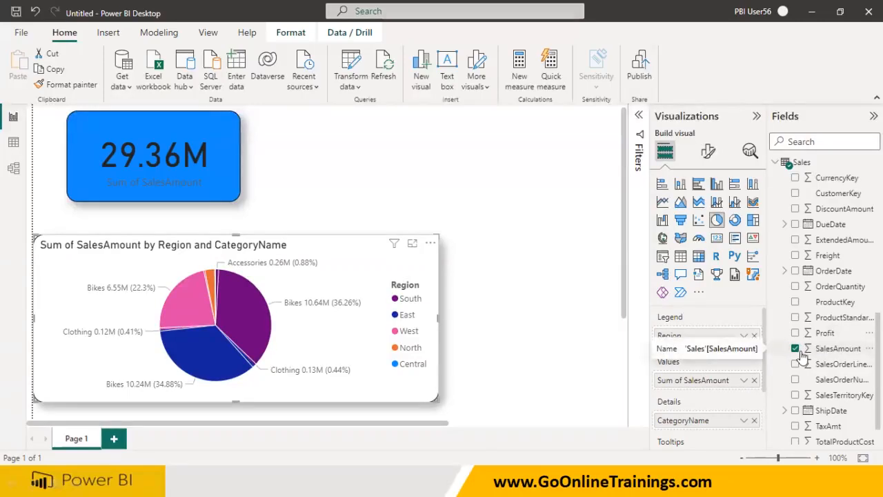
left_click_drag(822, 332, 719, 385)
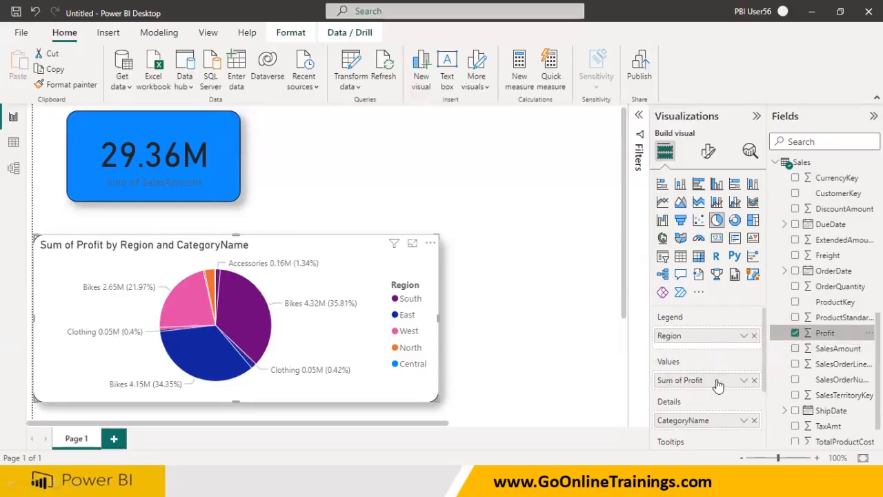
left_click(796, 350)
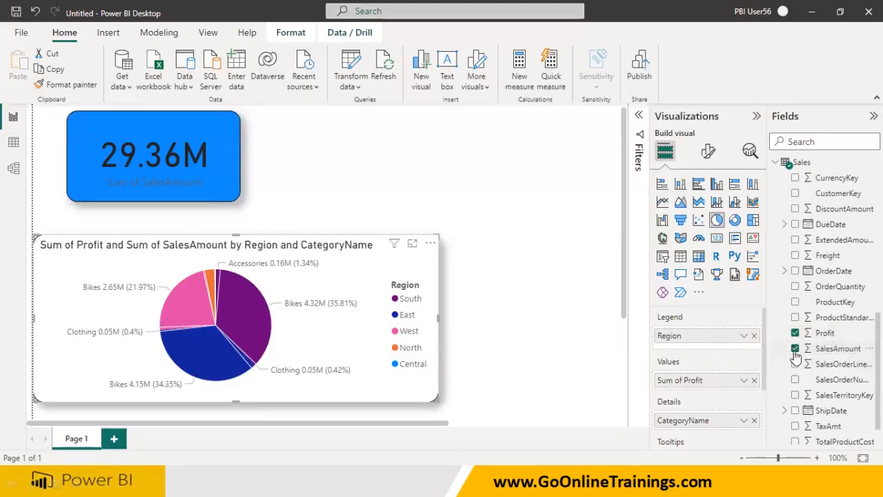
left_click(795, 350)
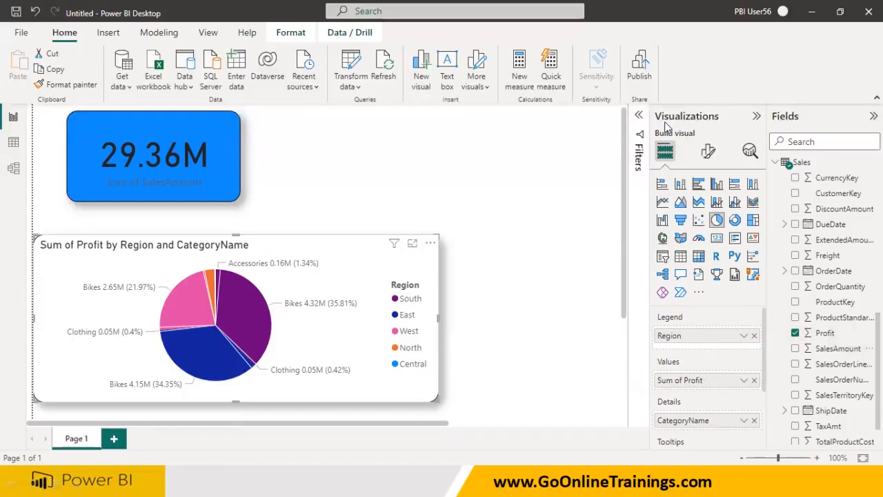
mouse_move(652, 342)
left_mouse_down()
mouse_move(702, 302)
mouse_move(646, 332)
left_mouse_up()
mouse_move(649, 322)
left_mouse_down()
mouse_move(547, 340)
mouse_move(565, 328)
left_mouse_up()
mouse_move(642, 424)
left_mouse_down()
mouse_move(707, 429)
mouse_move(617, 404)
mouse_move(608, 422)
left_mouse_up()
mouse_move(551, 403)
left_mouse_down()
mouse_move(562, 433)
mouse_move(585, 412)
mouse_move(592, 432)
left_mouse_up()
mouse_move(641, 373)
left_mouse_down()
mouse_move(651, 389)
mouse_move(721, 360)
mouse_move(629, 369)
mouse_move(638, 380)
left_mouse_up()
mouse_move(584, 362)
left_mouse_down()
mouse_move(580, 388)
mouse_move(607, 357)
mouse_move(604, 372)
left_mouse_up()
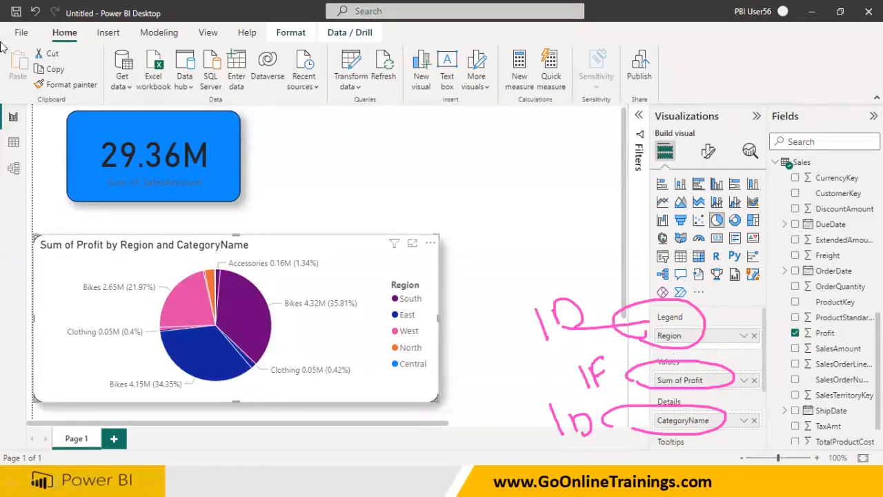
left_click_drag(831, 353, 737, 369)
mouse_move(804, 342)
left_mouse_down()
mouse_move(836, 335)
mouse_move(804, 324)
mouse_move(781, 335)
mouse_move(836, 339)
mouse_move(790, 348)
left_mouse_up()
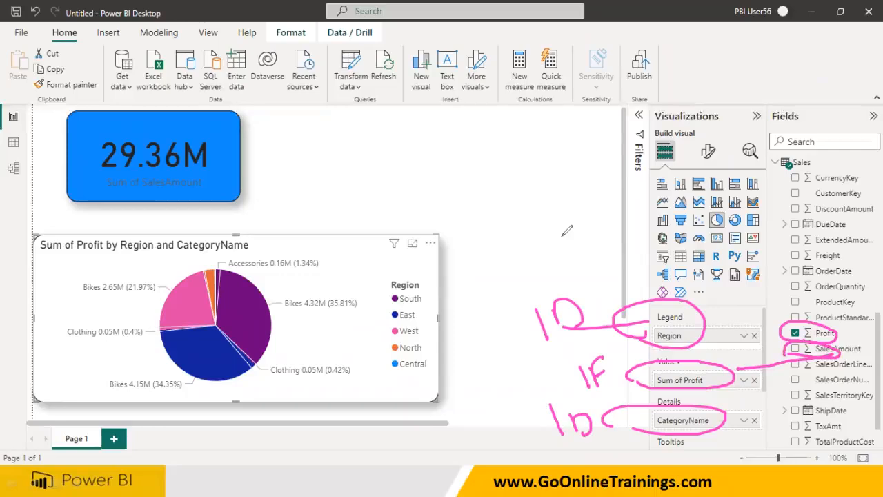
left_click_drag(546, 348, 574, 341)
left_click_drag(566, 447, 584, 445)
left_click_drag(585, 393, 621, 381)
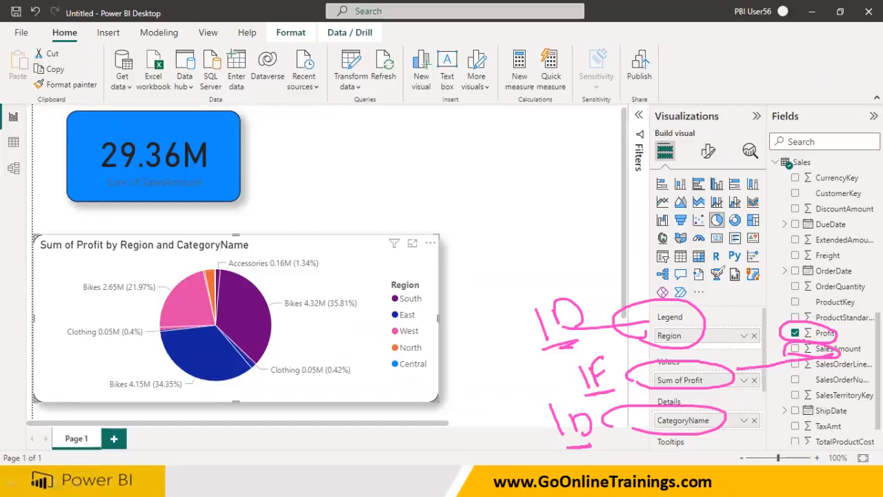
key("Escape")
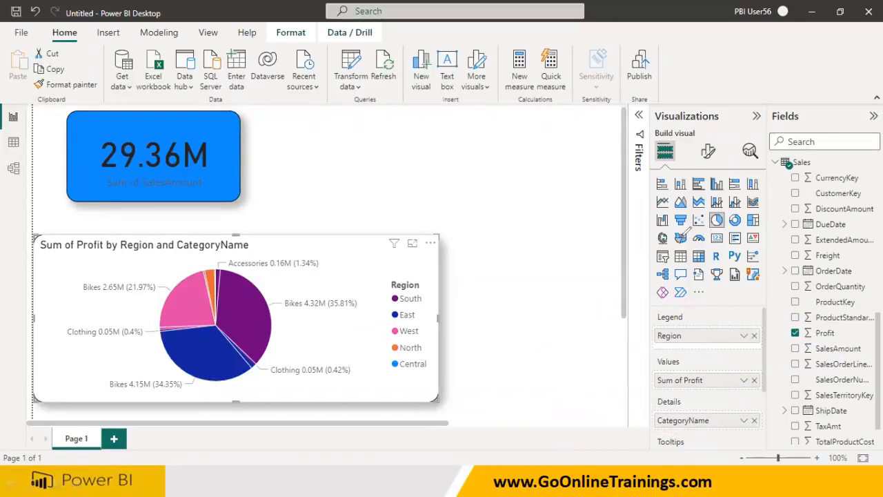
Add the Sales table's SalesAmount field to the pie chart's Tooltips
scroll(745, 348, "down", 1)
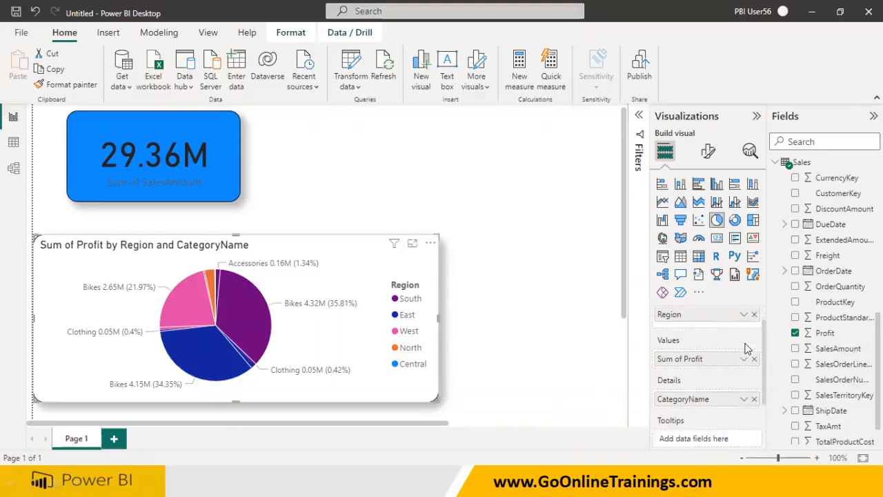
left_click(795, 348)
scroll(690, 386, "down", 1)
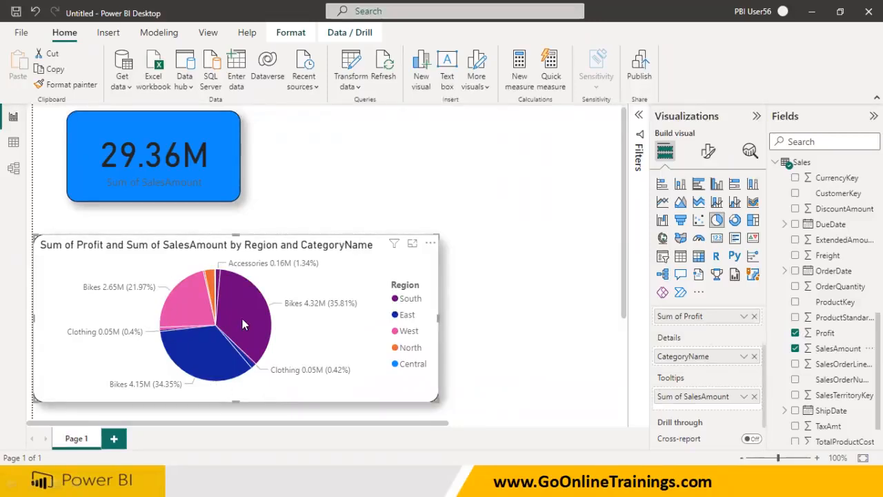
Compare the South Bikes slice tooltip with and without SalesAmount as a tooltip field
mouse_move(243, 308)
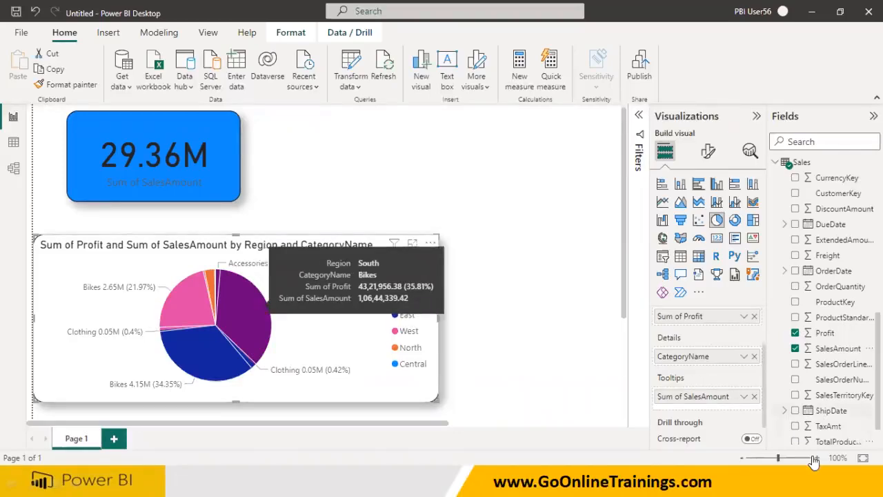
left_click(753, 396)
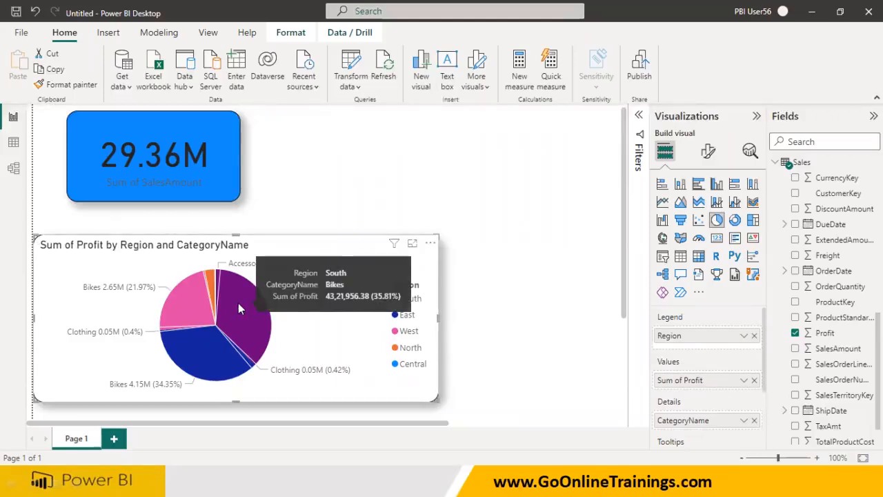
left_click(795, 349)
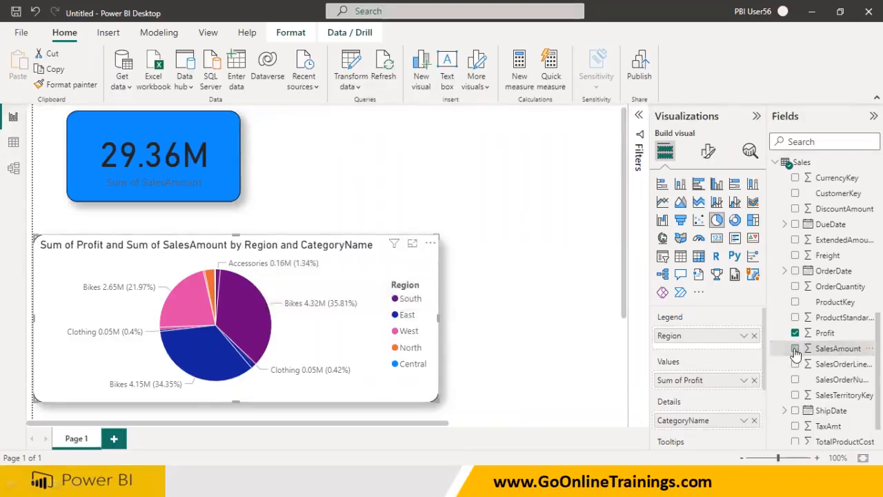
mouse_move(237, 323)
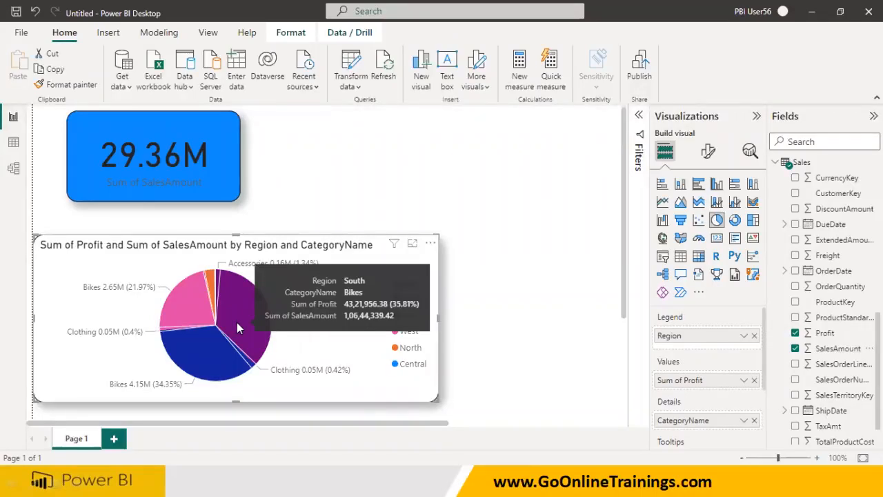
Add the Sales table's TaxAmt field to the pie chart's Tooltips
scroll(703, 409, "down", 1)
scroll(702, 411, "down", 1)
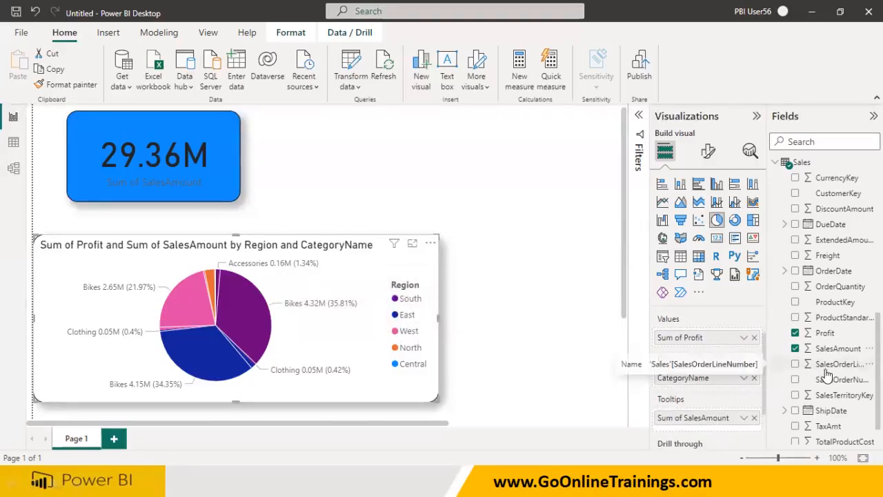
scroll(826, 374, "down", 1)
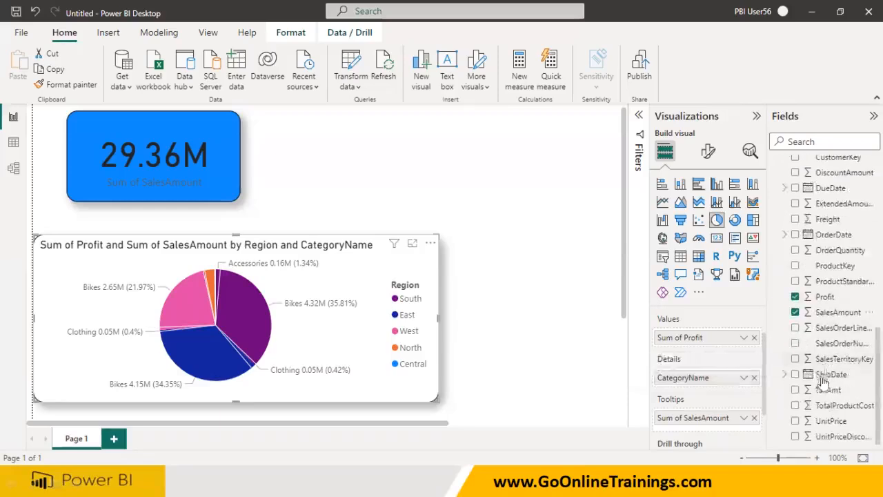
left_click(795, 390)
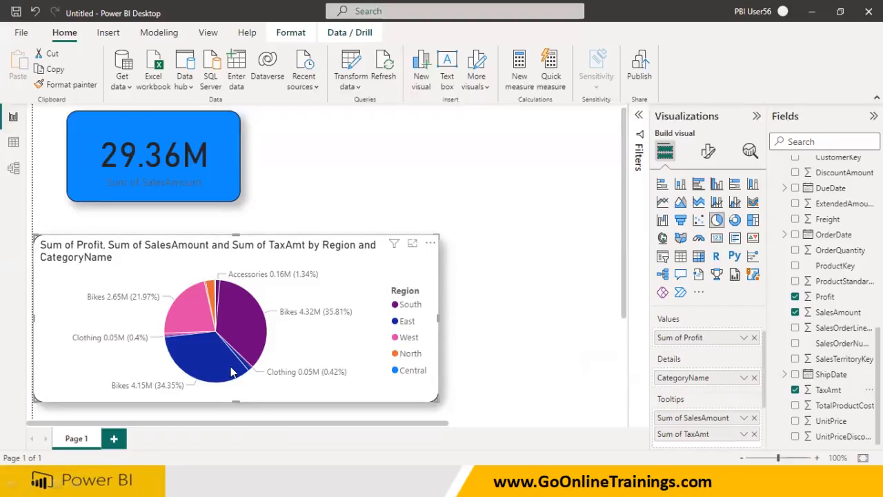
Examine the East and South Bikes slice tooltips and the pie chart's field wells
mouse_move(232, 372)
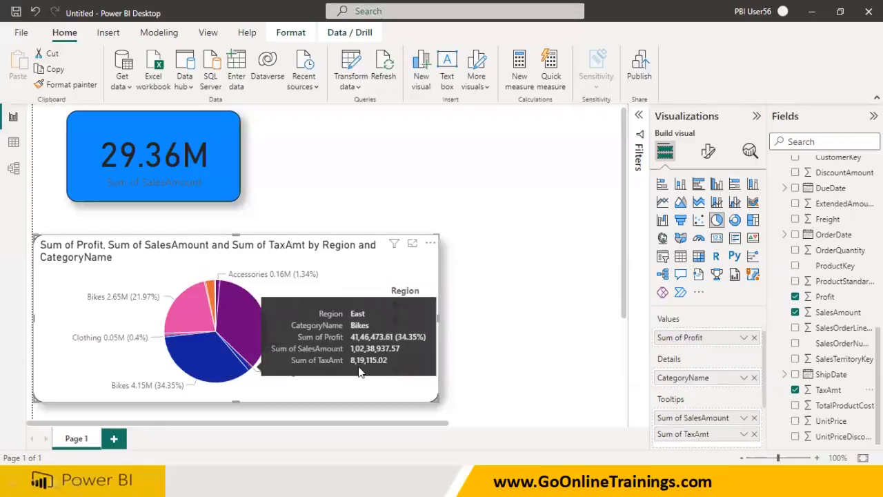
mouse_move(655, 404)
left_mouse_down()
mouse_move(686, 407)
mouse_move(668, 386)
mouse_move(642, 406)
mouse_move(643, 436)
mouse_move(558, 416)
mouse_move(522, 348)
mouse_move(524, 373)
mouse_move(571, 360)
mouse_move(588, 344)
mouse_move(628, 346)
mouse_move(644, 316)
mouse_move(666, 344)
left_mouse_up()
left_click_drag(593, 342, 584, 360)
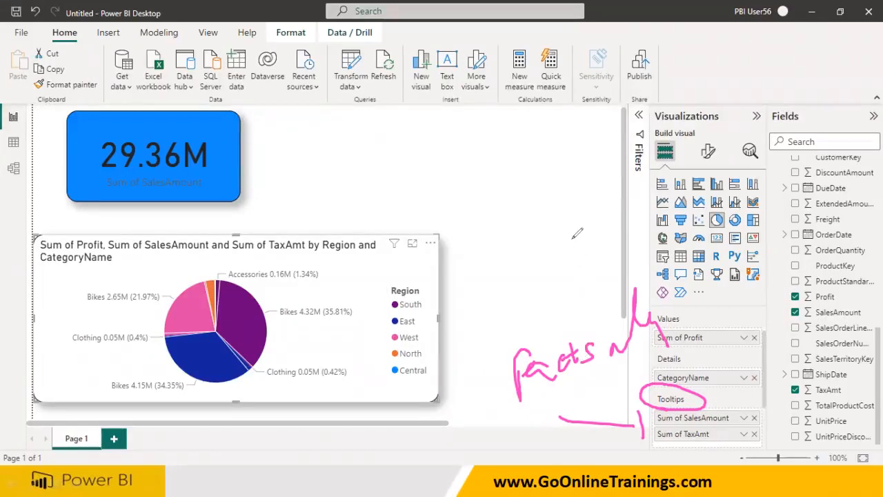
key("e")
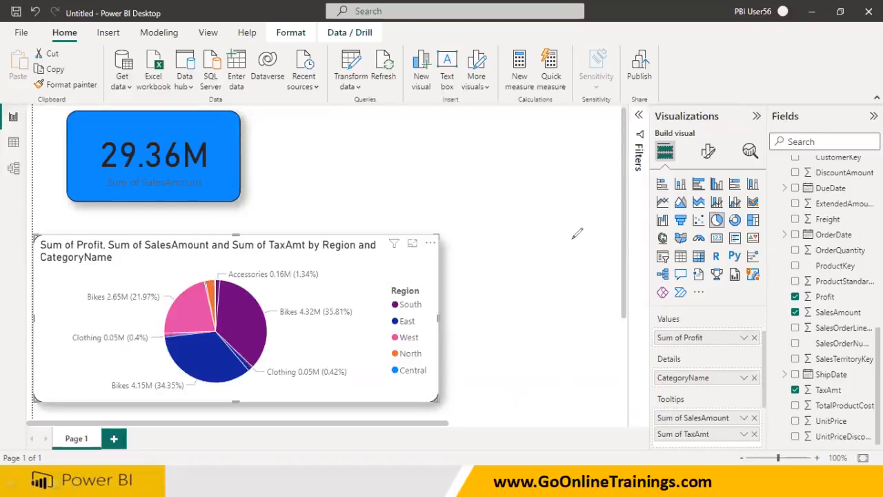
scroll(738, 417, "up", 2)
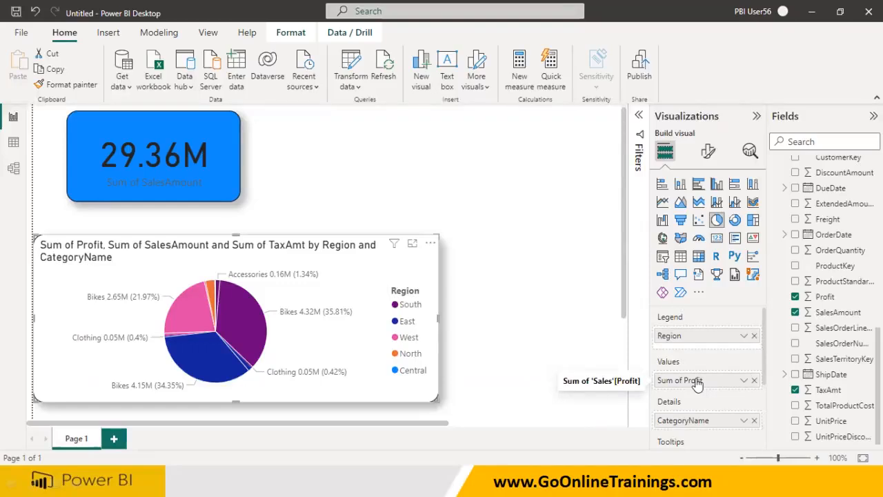
scroll(696, 384, "down", 1)
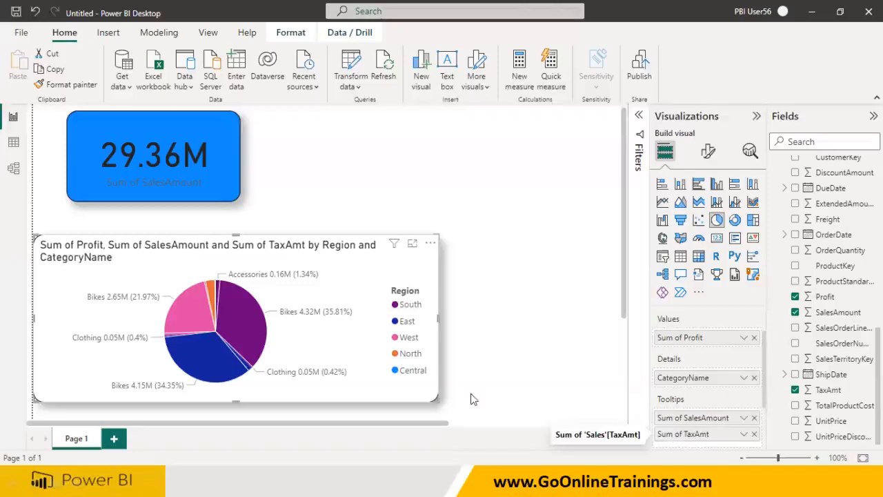
mouse_move(242, 330)
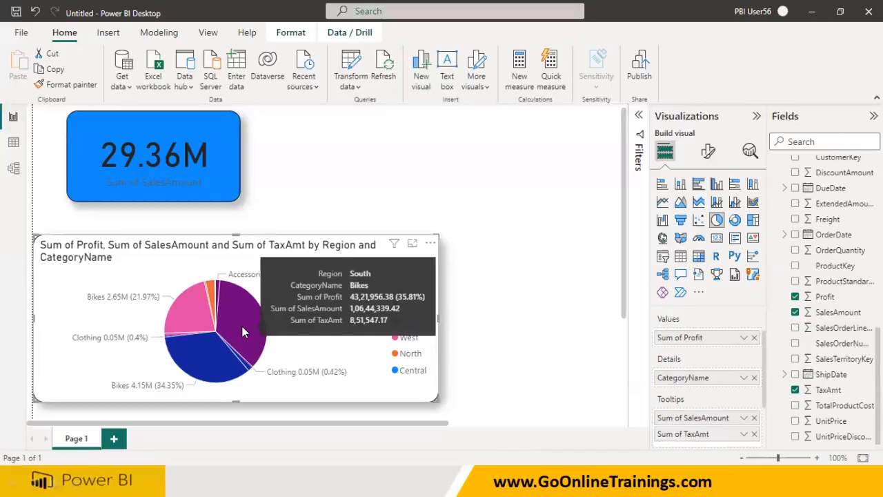
scroll(666, 390, "up", 2)
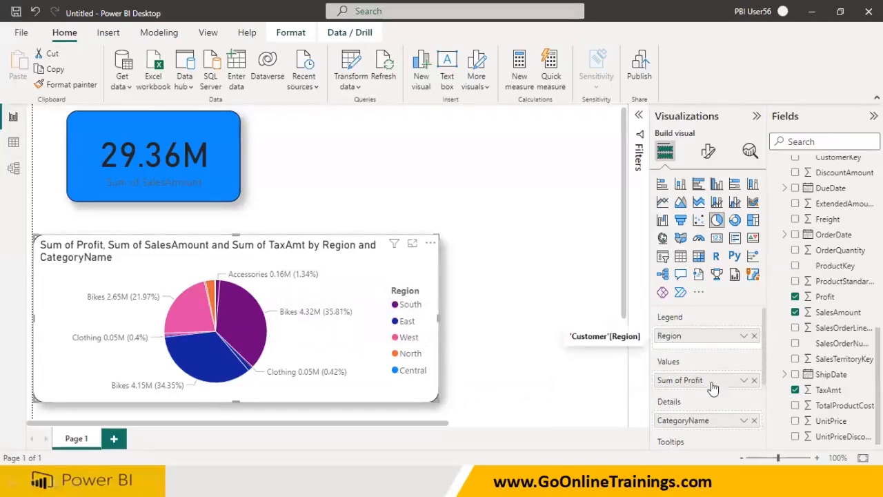
Remove CategoryName from the pie chart's Details and both SalesAmount and TaxAmt from its Tooltips
left_click(753, 421)
scroll(754, 425, "down", 1)
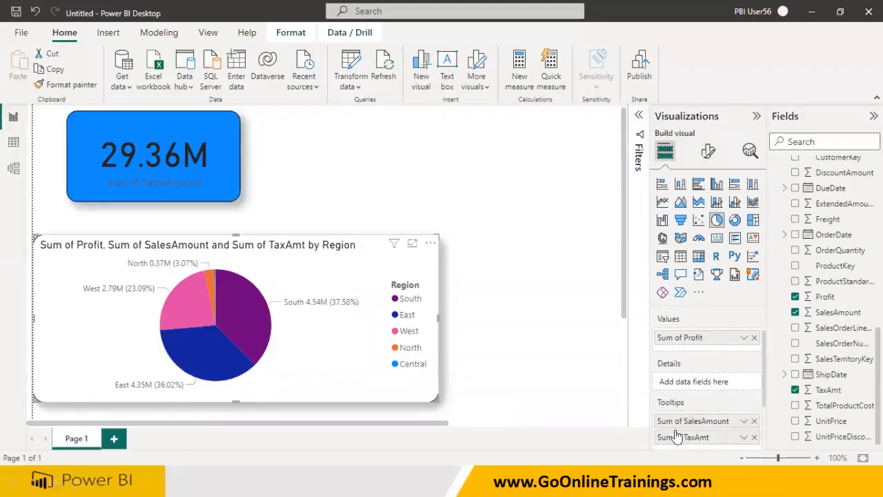
left_click(754, 420)
scroll(756, 435, "down", 1)
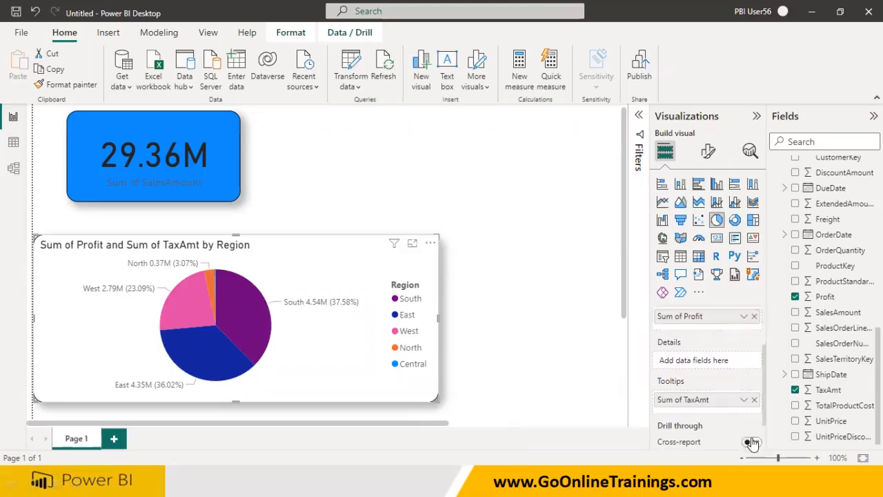
left_click(754, 400)
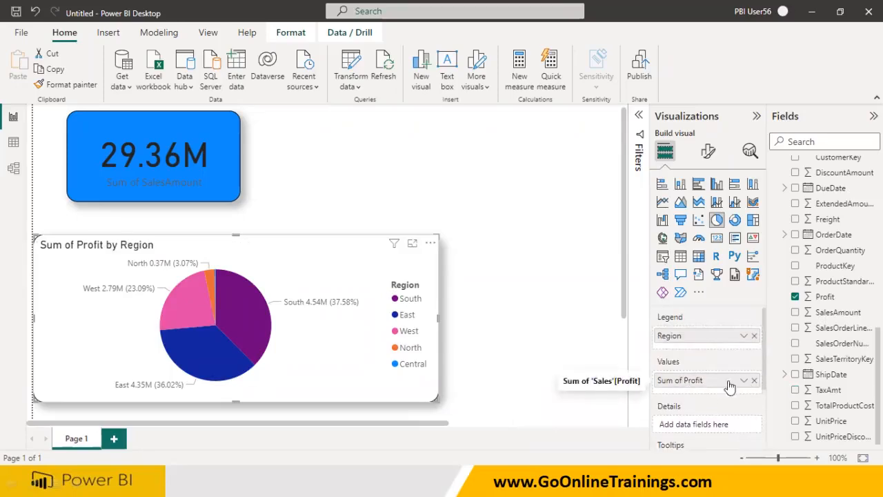
Add the Sales table's TaxAmt and SalesAmount fields to the pie chart's Values alongside Profit
left_click_drag(809, 390, 706, 411)
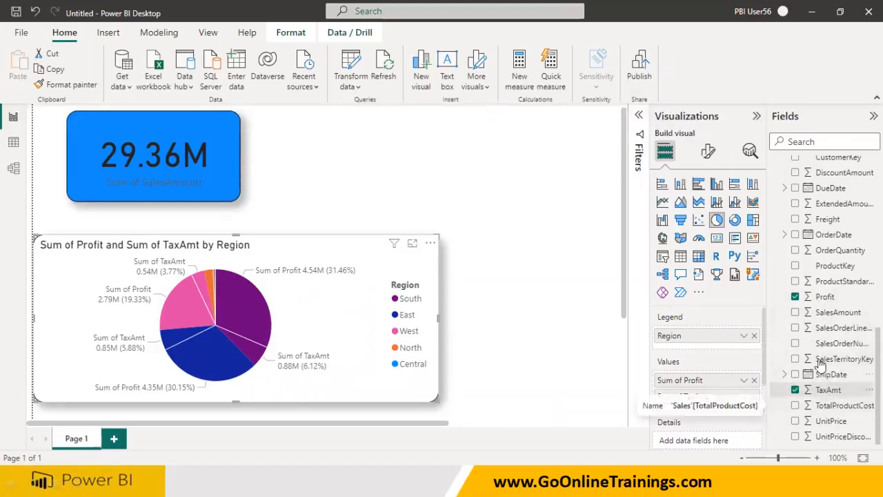
left_click_drag(826, 318, 713, 419)
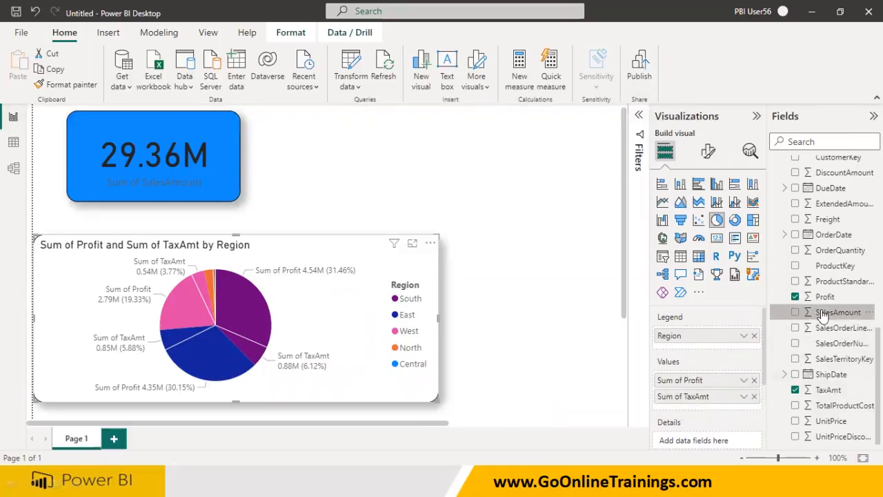
left_click_drag(823, 316, 707, 411)
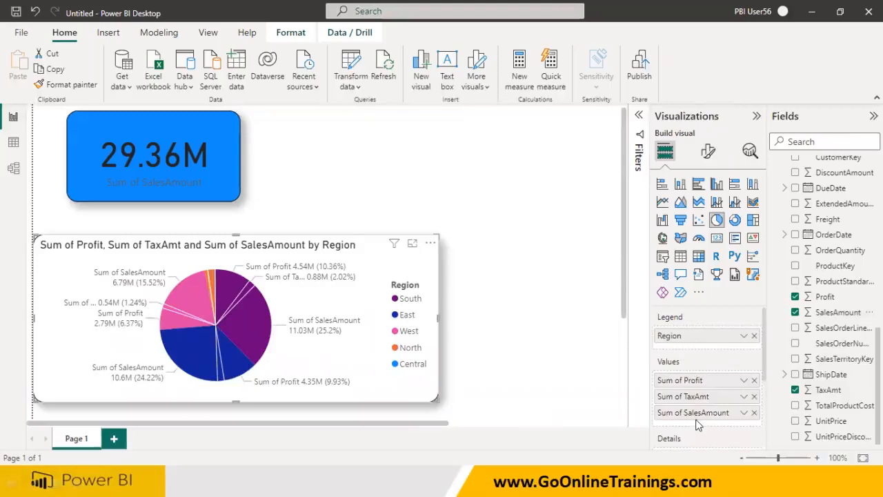
mouse_move(651, 338)
left_mouse_down()
mouse_move(674, 322)
mouse_move(658, 346)
mouse_move(602, 343)
mouse_move(583, 356)
left_mouse_up()
left_click_drag(587, 334, 591, 353)
mouse_move(651, 364)
left_mouse_down()
mouse_move(642, 376)
mouse_move(640, 427)
mouse_move(657, 436)
left_mouse_up()
mouse_move(570, 422)
left_mouse_down()
mouse_move(575, 400)
mouse_move(590, 399)
mouse_move(596, 418)
left_mouse_up()
mouse_move(609, 401)
left_mouse_down()
mouse_move(605, 411)
mouse_move(635, 414)
mouse_move(637, 394)
left_mouse_up()
left_click_drag(514, 407, 502, 441)
mouse_move(483, 431)
left_mouse_down()
mouse_move(532, 412)
mouse_move(549, 418)
mouse_move(541, 420)
left_mouse_up()
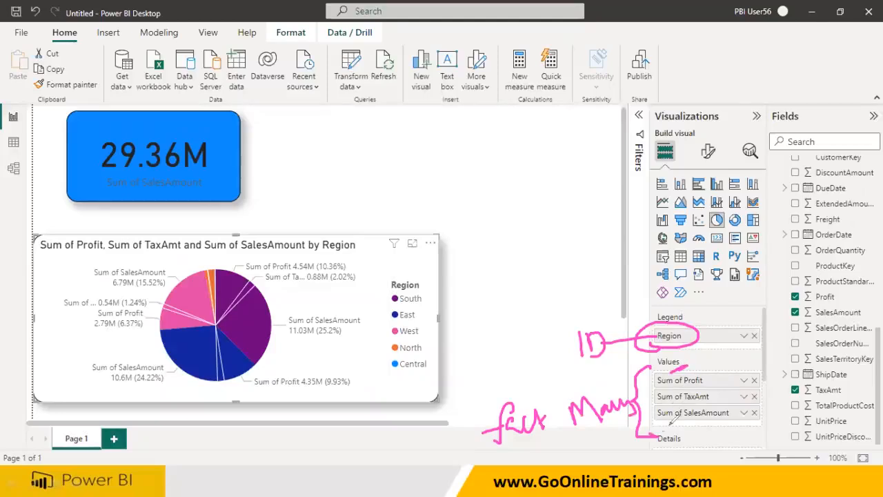
mouse_move(662, 447)
left_mouse_down()
mouse_move(714, 445)
mouse_move(679, 422)
mouse_move(614, 441)
mouse_move(583, 470)
mouse_move(601, 458)
mouse_move(591, 471)
left_mouse_up()
left_click_drag(704, 378, 724, 357)
mouse_move(676, 395)
left_mouse_down()
mouse_move(705, 388)
mouse_move(672, 406)
mouse_move(721, 418)
mouse_move(709, 422)
mouse_move(735, 400)
mouse_move(726, 426)
mouse_move(785, 443)
left_mouse_up()
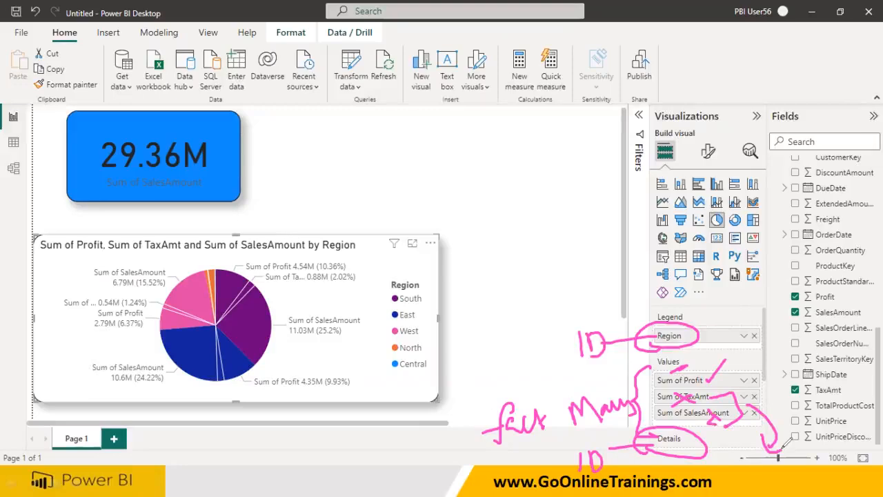
left_click_drag(584, 367, 610, 358)
mouse_move(687, 358)
left_mouse_down()
mouse_move(655, 365)
mouse_move(658, 419)
mouse_move(721, 372)
mouse_move(648, 383)
mouse_move(717, 422)
mouse_move(695, 354)
mouse_move(661, 397)
mouse_move(719, 382)
mouse_move(661, 368)
left_mouse_up()
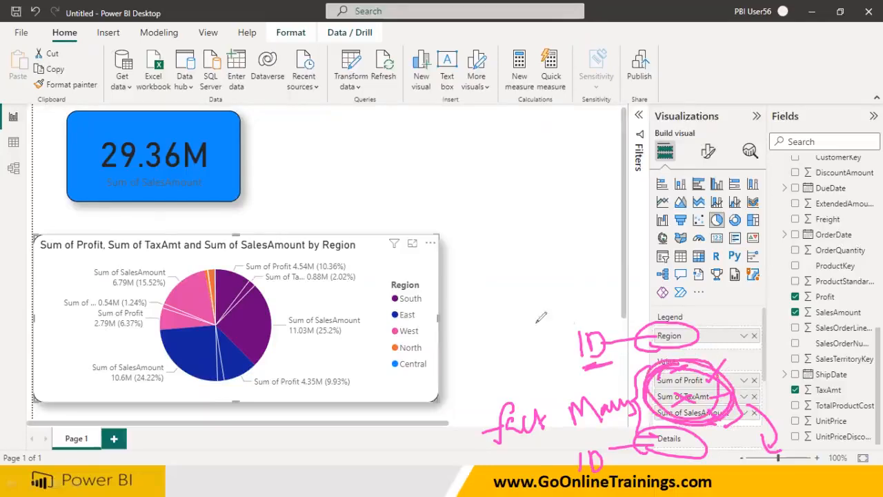
mouse_move(505, 234)
left_mouse_down()
mouse_move(511, 276)
mouse_move(545, 270)
mouse_move(531, 277)
left_mouse_up()
left_click_drag(565, 264, 662, 261)
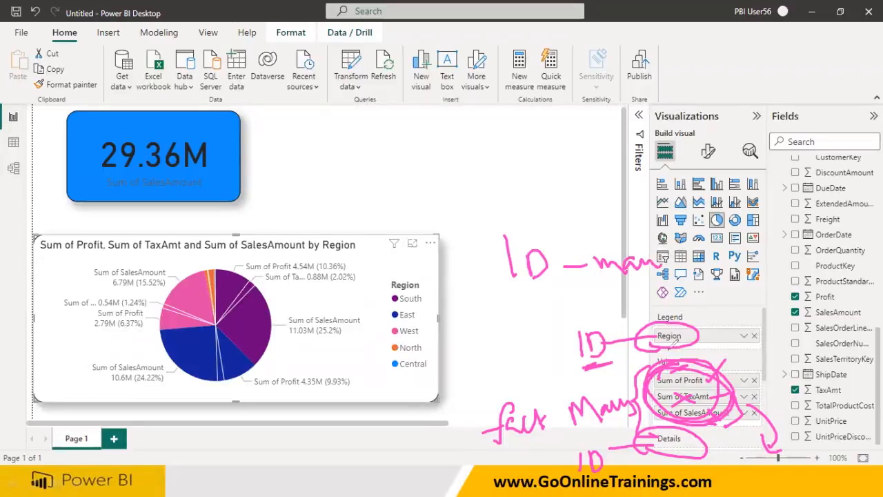
left_click_drag(516, 292, 518, 315)
mouse_move(534, 302)
left_mouse_down()
mouse_move(552, 303)
mouse_move(561, 316)
left_mouse_up()
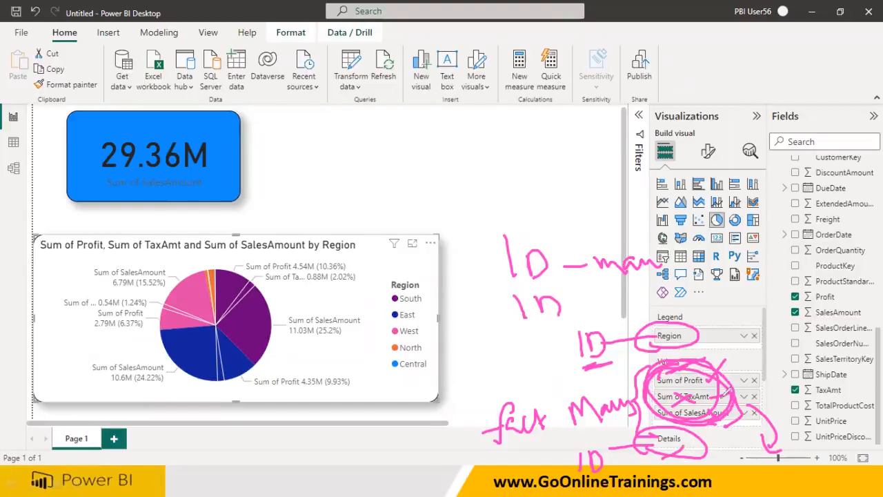
left_click_drag(762, 345, 783, 379)
left_click_drag(794, 334, 784, 360)
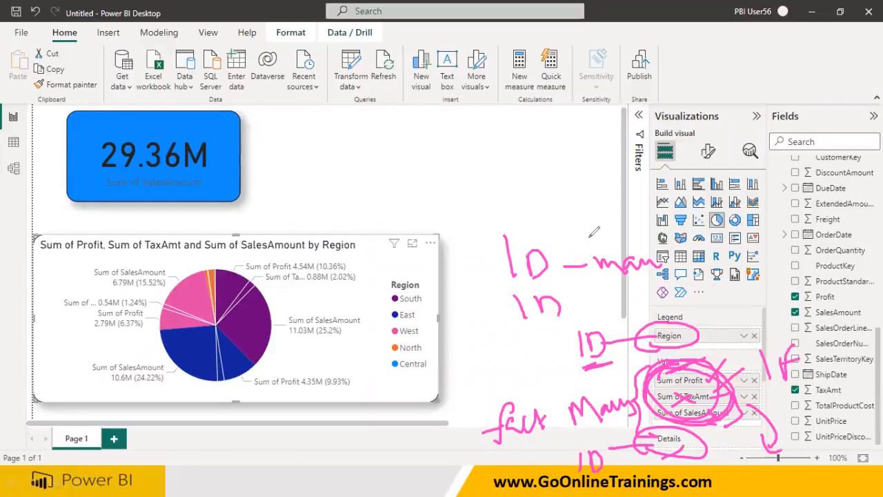
key("Escape")
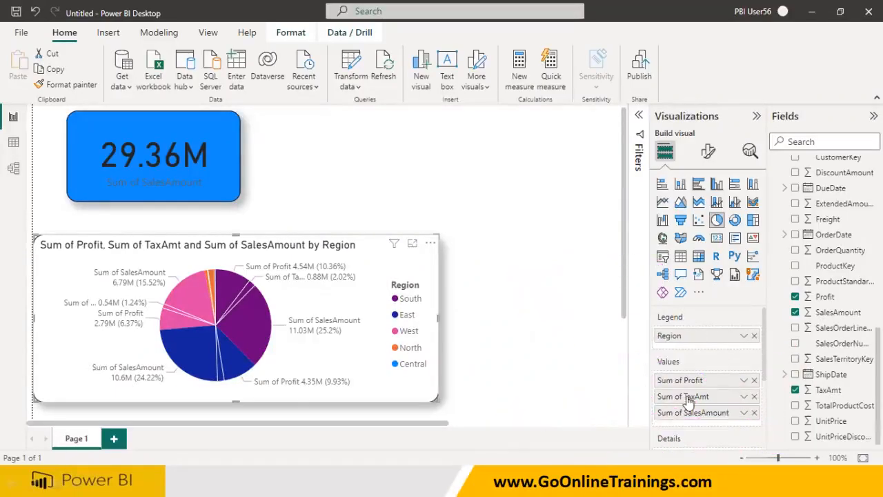
Remove Sum of Profit and Sum of TaxAmt from the pie chart's Values, leaving only SalesAmount
left_click(754, 380)
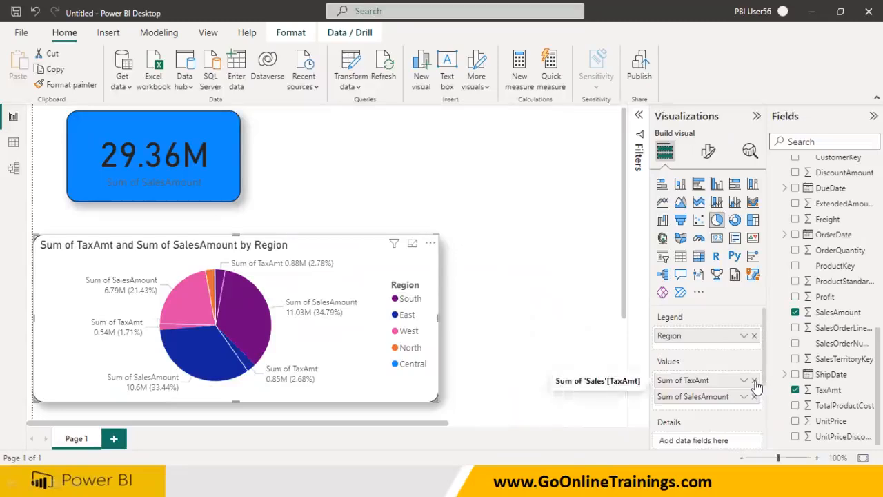
left_click(754, 380)
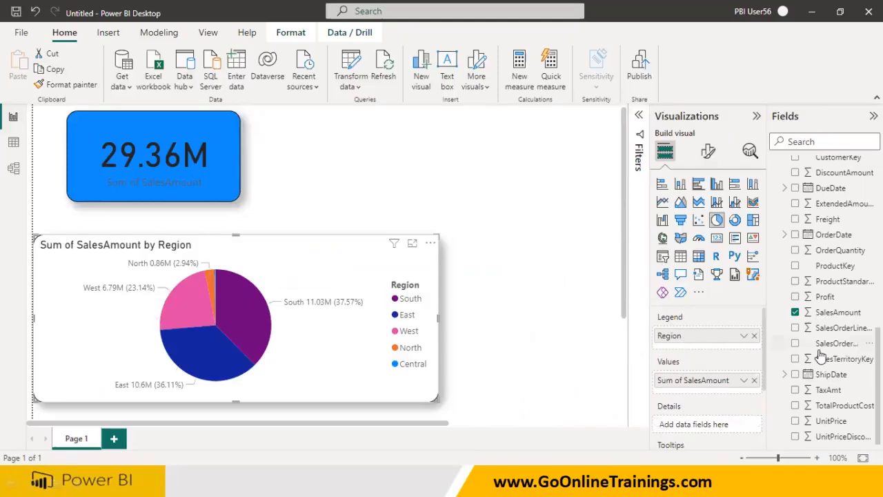
scroll(820, 317, "up", 10)
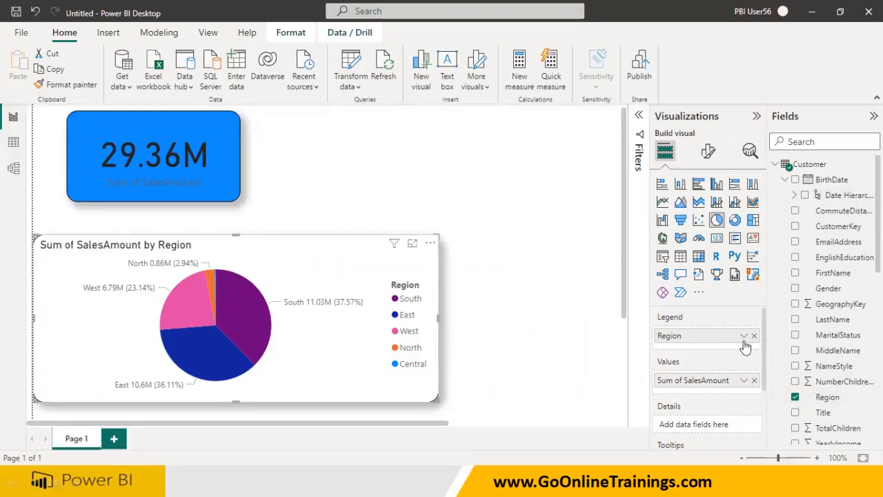
left_click(775, 165)
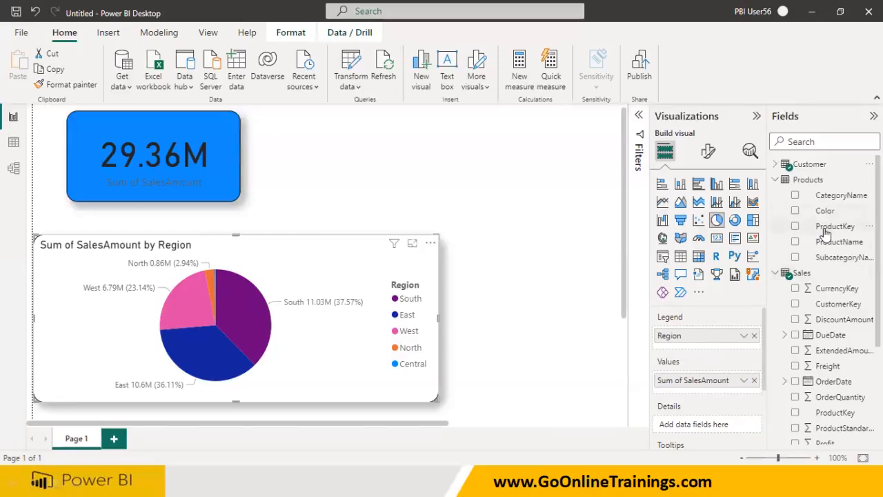
left_click_drag(826, 196, 713, 432)
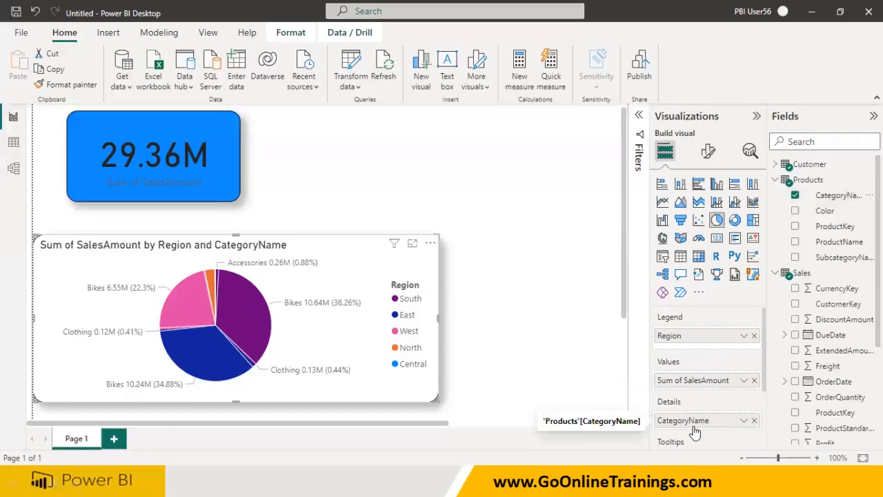
left_click(753, 421)
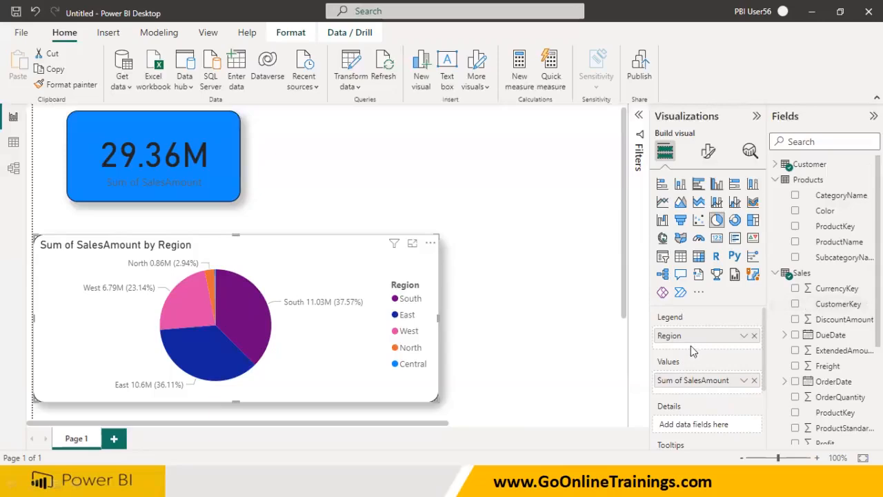
Add the Products table's CategoryName to the pie chart's Legend below Region
left_click_drag(834, 196, 723, 351)
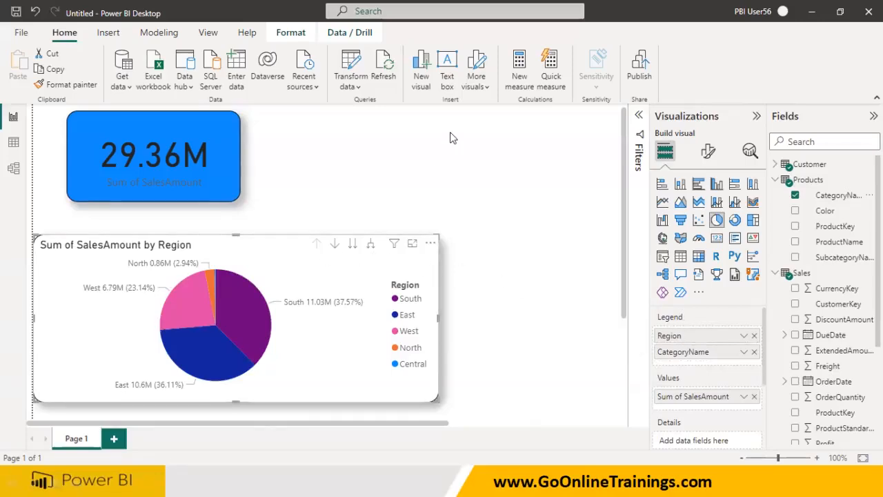
mouse_move(309, 259)
left_mouse_down()
mouse_move(392, 231)
mouse_move(330, 230)
mouse_move(309, 260)
mouse_move(330, 275)
left_mouse_up()
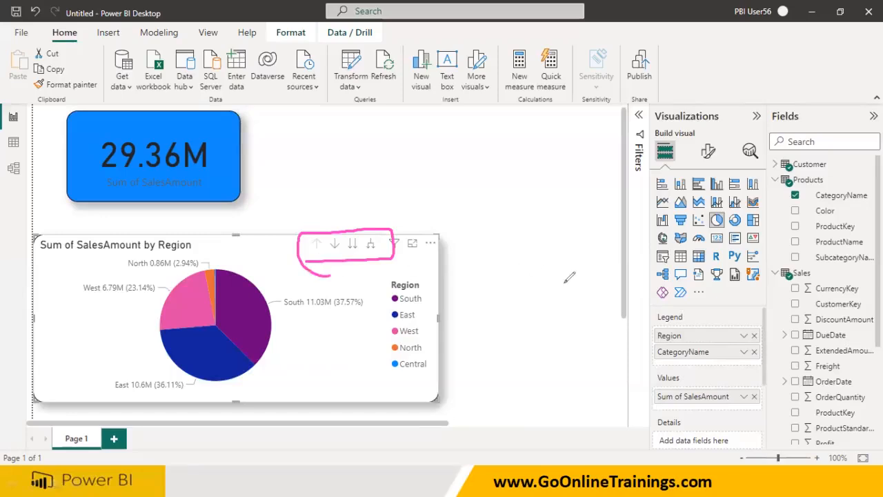
mouse_move(616, 338)
left_mouse_down()
mouse_move(645, 333)
mouse_move(642, 348)
mouse_move(624, 357)
mouse_move(657, 357)
left_mouse_up()
left_click_drag(700, 337, 725, 305)
left_click_drag(716, 352, 728, 342)
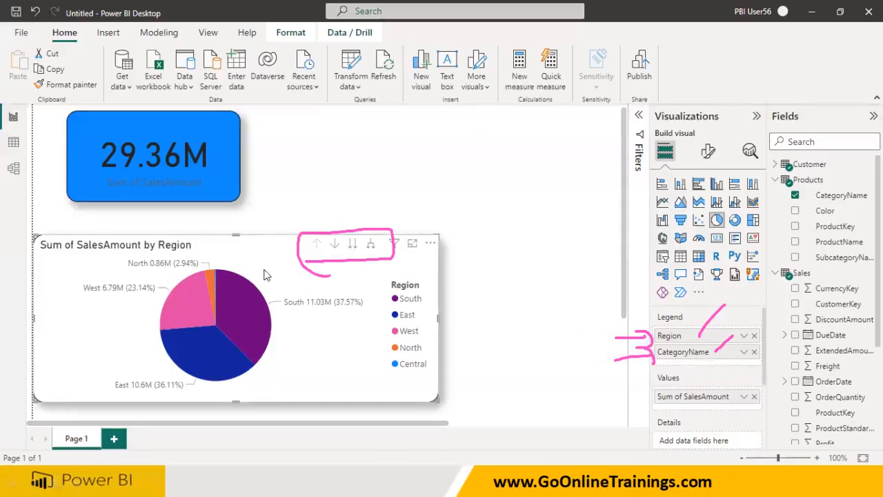
Drill the pie chart down to CategoryName, back up to Region and down again, then remove CategoryName from the Legend
left_click(353, 247)
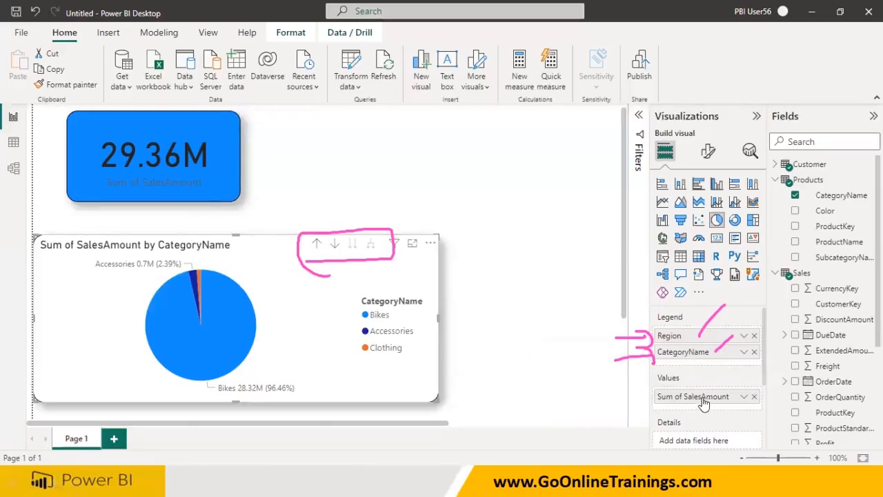
left_click(317, 246)
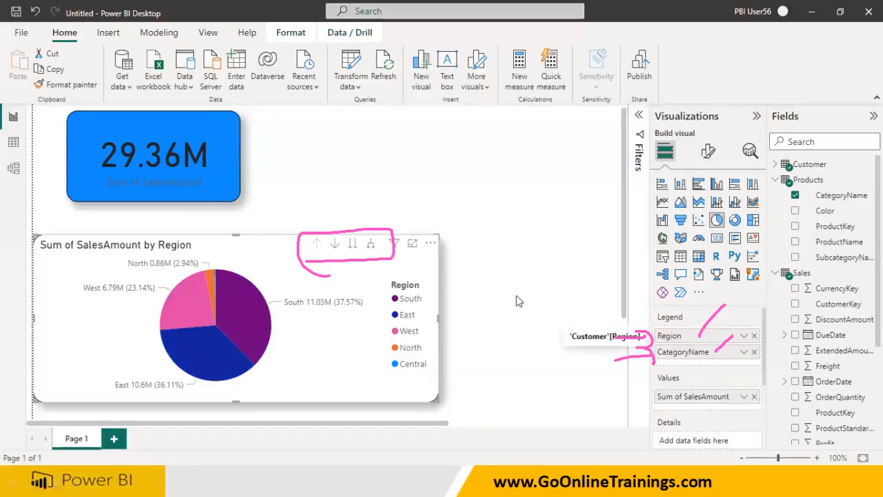
left_click(353, 245)
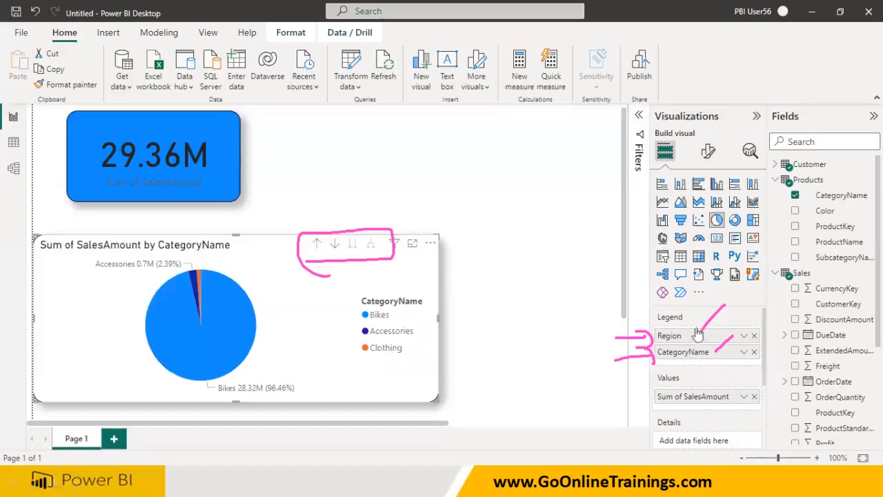
left_click(754, 352)
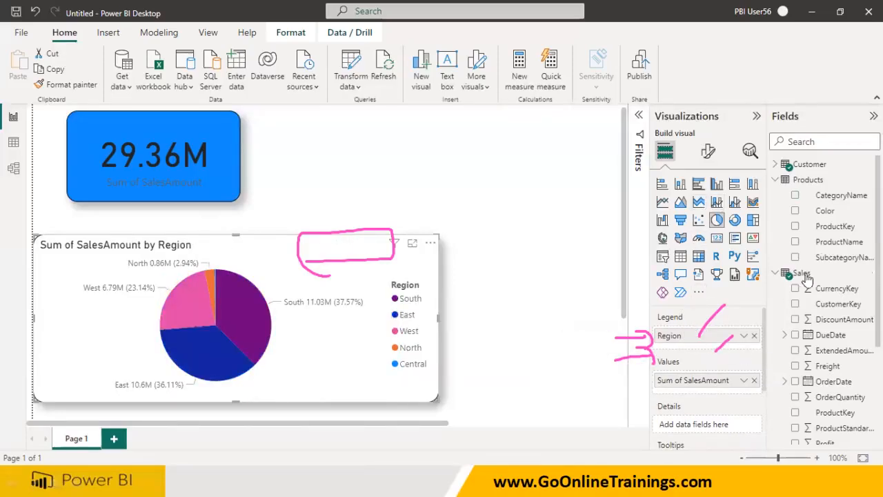
Add the Products table's CategoryName field to the pie chart's Details
left_click_drag(818, 199, 716, 422)
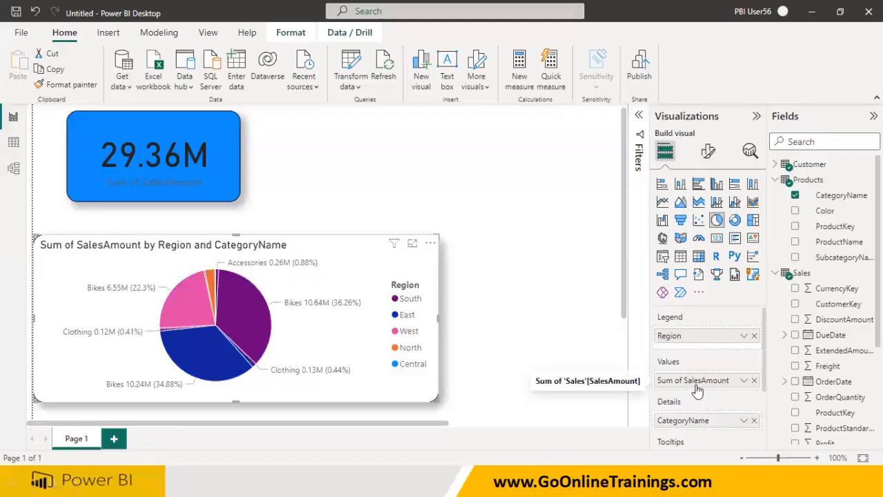
left_click_drag(824, 367, 708, 390)
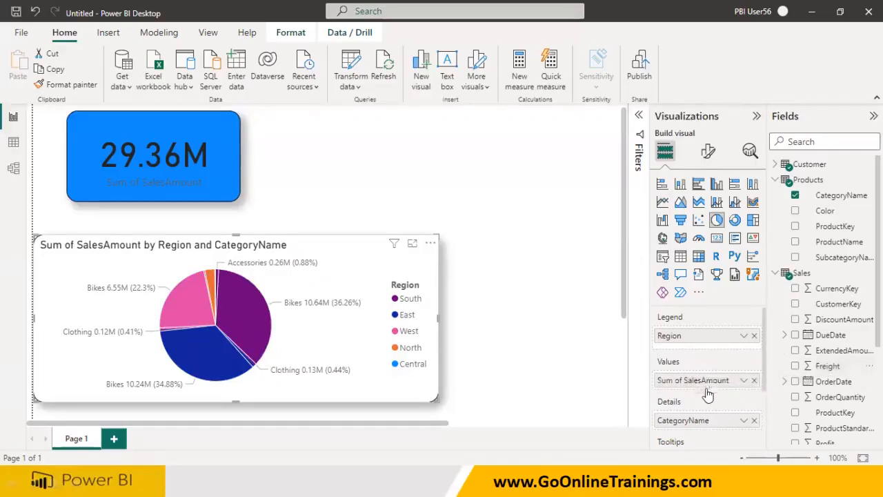
Add the Sales Freight field to the pie chart's Tooltips and remove it again
left_click(794, 366)
scroll(821, 345, "down", 2)
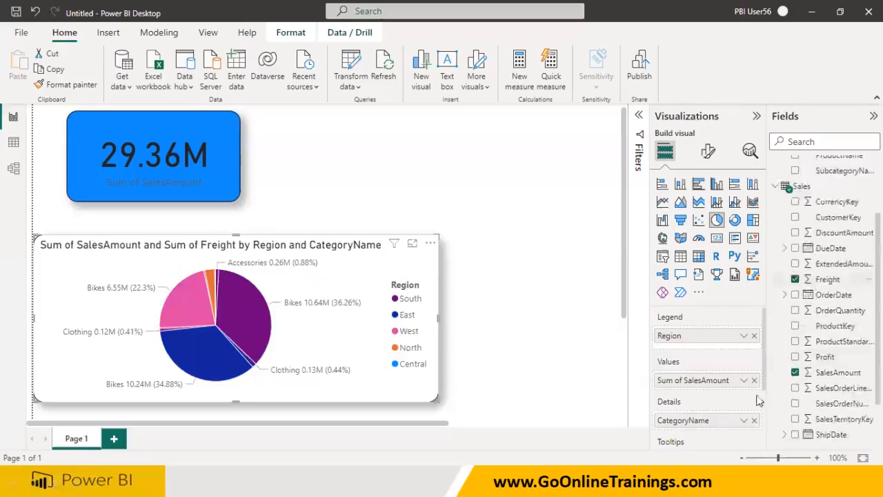
scroll(759, 400, "down", 2)
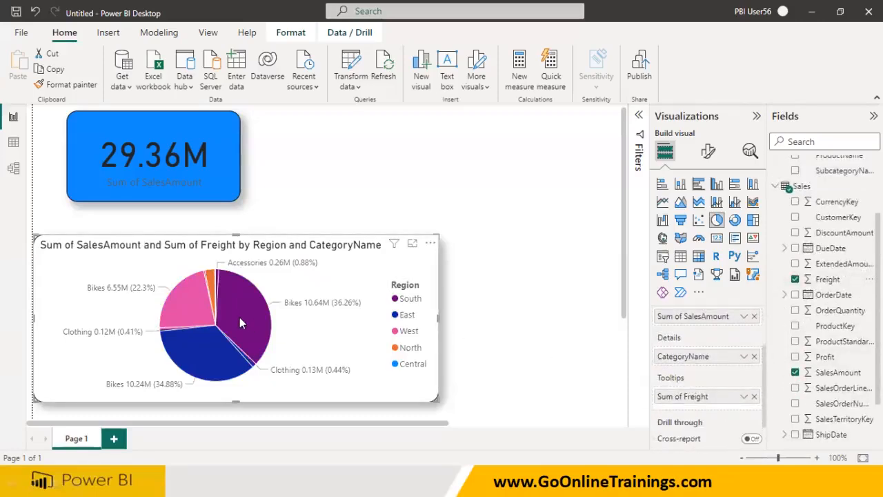
mouse_move(239, 318)
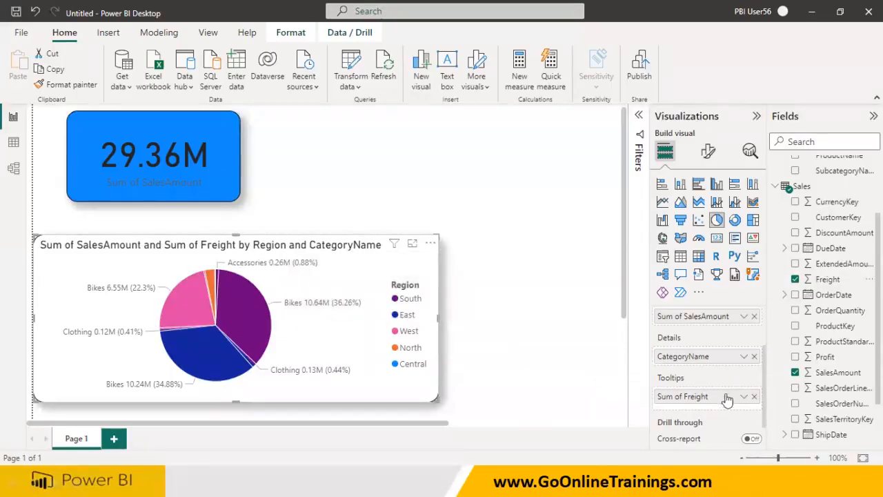
left_click(755, 397)
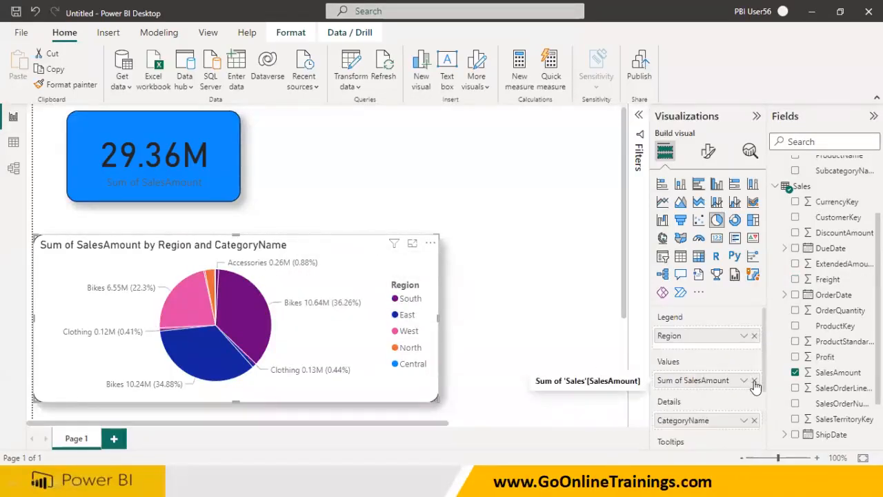
Replace SalesAmount with Profit in the pie chart's Values and remove CategoryName from Details
left_click(753, 380)
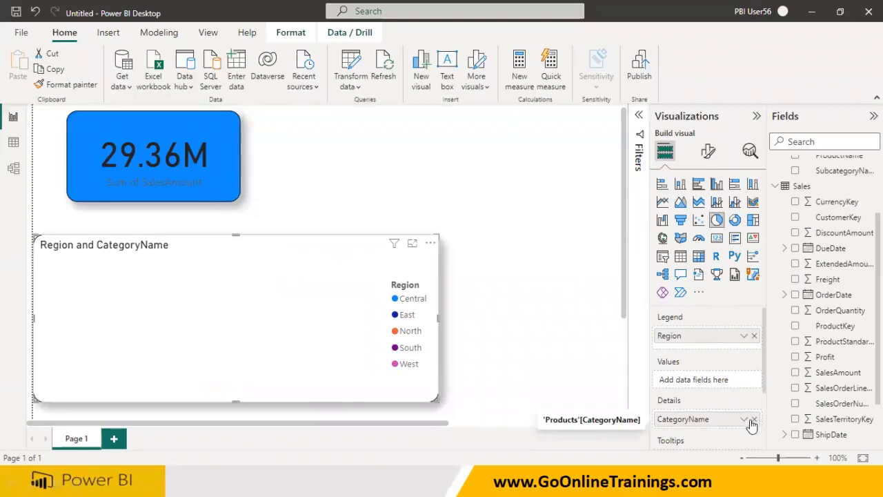
left_click_drag(801, 357, 721, 384)
left_click(754, 419)
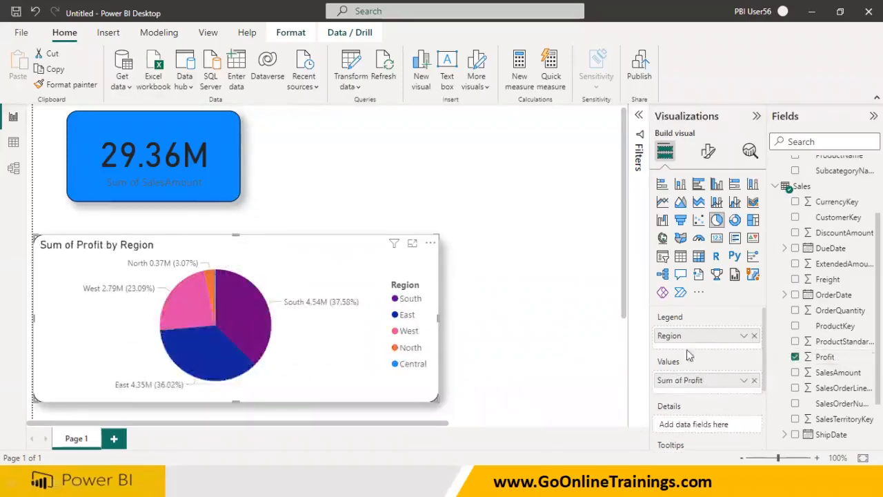
Add the Products table's CategoryName to the pie chart's Legend below Region
scroll(803, 232, "up", 3)
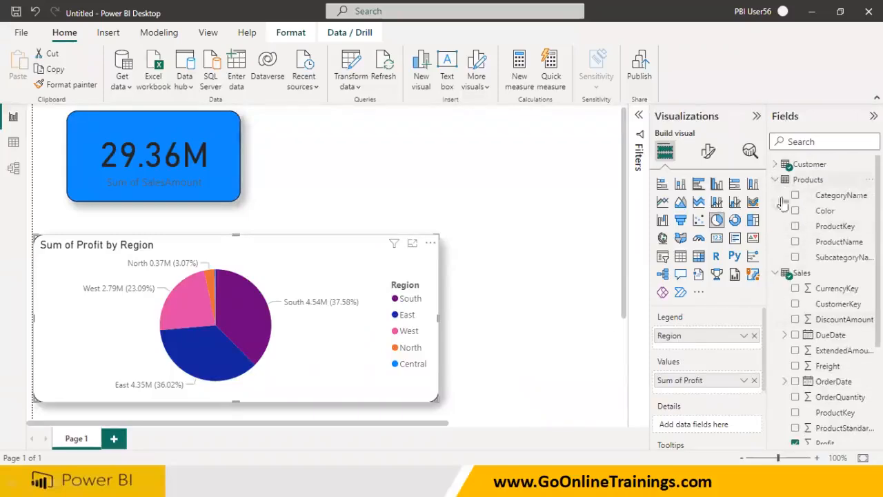
left_click_drag(836, 197, 717, 354)
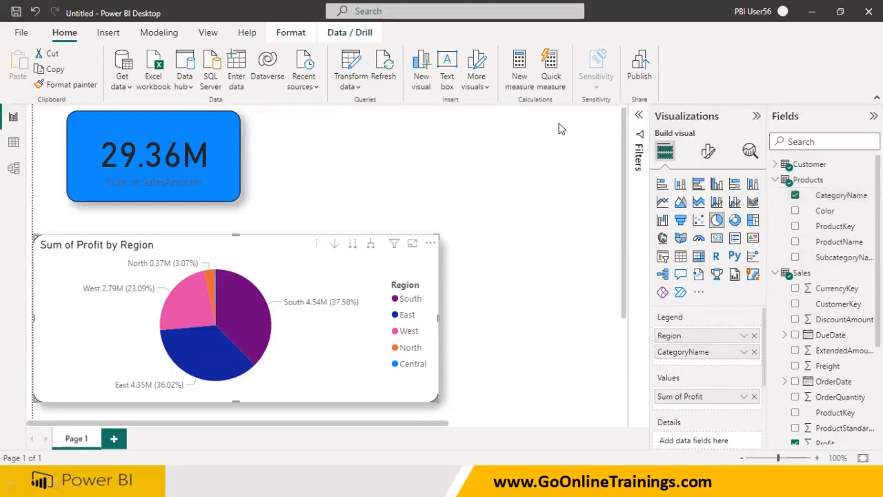
mouse_move(298, 257)
left_mouse_down()
mouse_move(317, 264)
mouse_move(390, 243)
mouse_move(371, 229)
mouse_move(302, 240)
mouse_move(297, 261)
left_mouse_up()
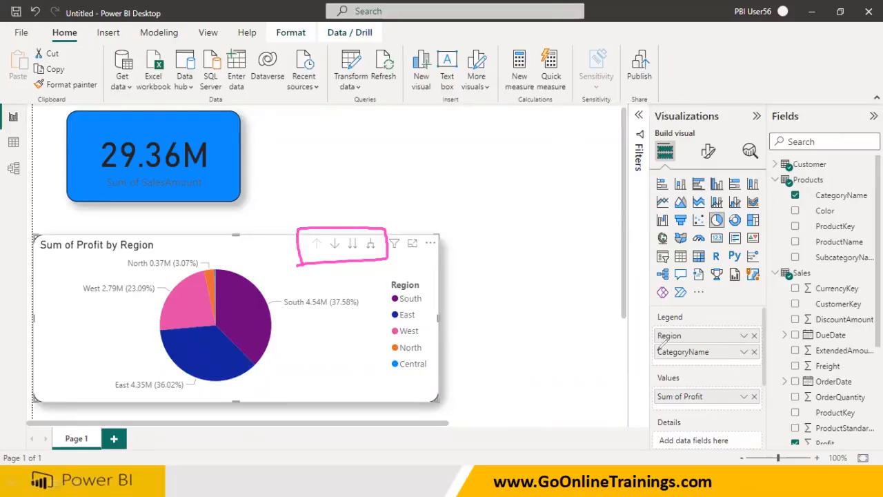
left_click_drag(701, 314, 693, 330)
left_click_drag(704, 396, 741, 379)
left_click_drag(716, 352, 736, 331)
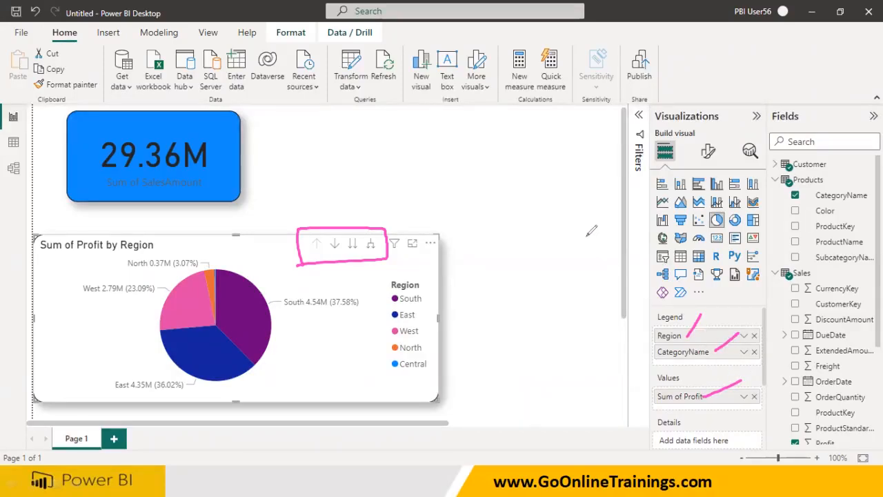
left_click_drag(648, 329, 650, 363)
mouse_move(597, 336)
left_mouse_down()
mouse_move(611, 355)
mouse_move(617, 335)
mouse_move(627, 355)
left_mouse_up()
left_click_drag(666, 408, 688, 407)
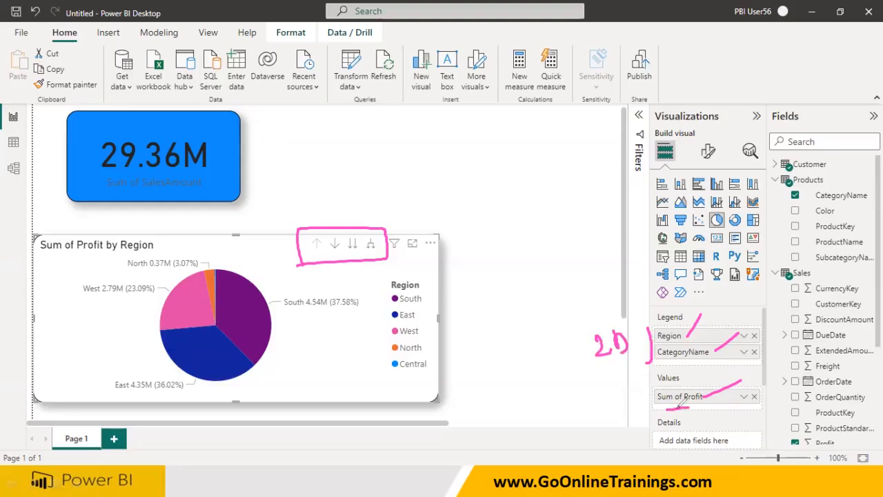
left_click_drag(616, 398, 627, 412)
mouse_move(629, 395)
left_mouse_down()
mouse_move(638, 391)
mouse_move(636, 402)
left_mouse_up()
key("e")
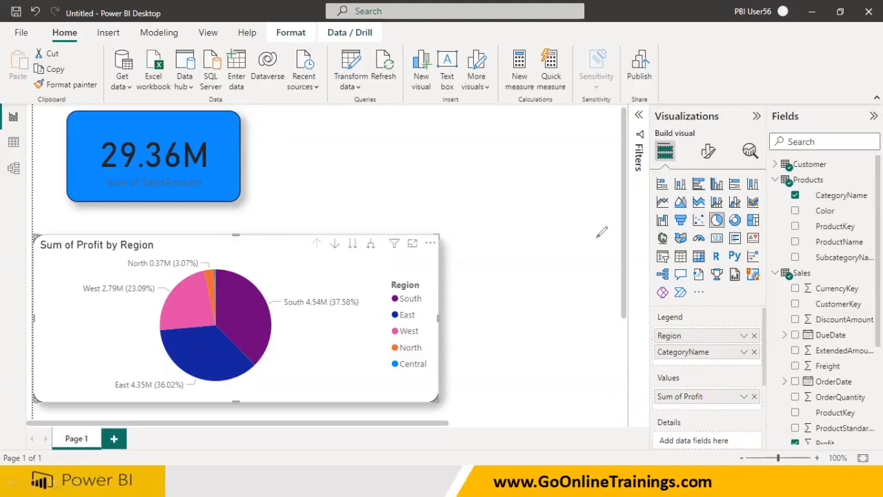
Add Freight to the pie chart's Values and try dragging the Products Color field into Details
left_click_drag(814, 366, 710, 412)
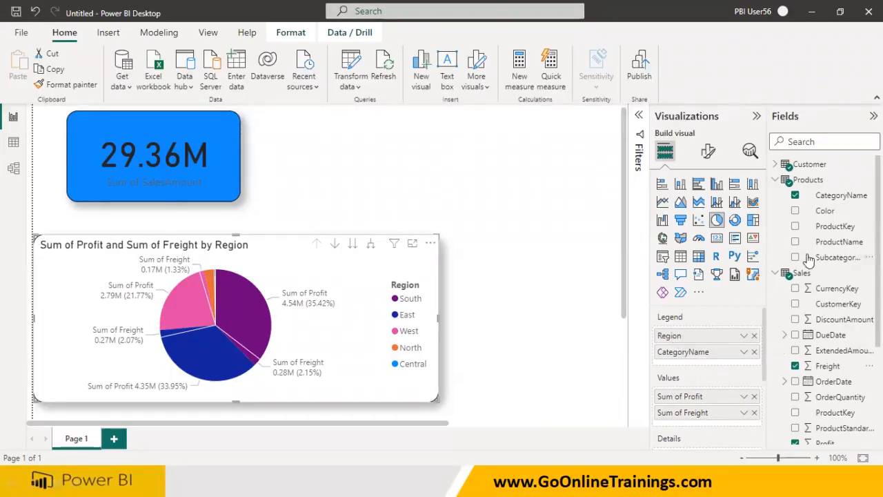
left_click_drag(824, 211, 714, 332)
scroll(713, 353, "up", 1)
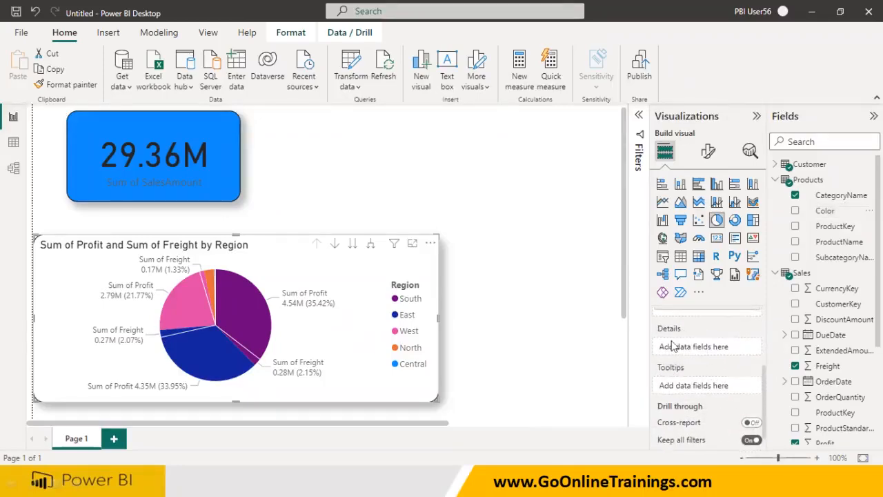
left_click_drag(803, 211, 697, 351)
scroll(697, 352, "up", 2)
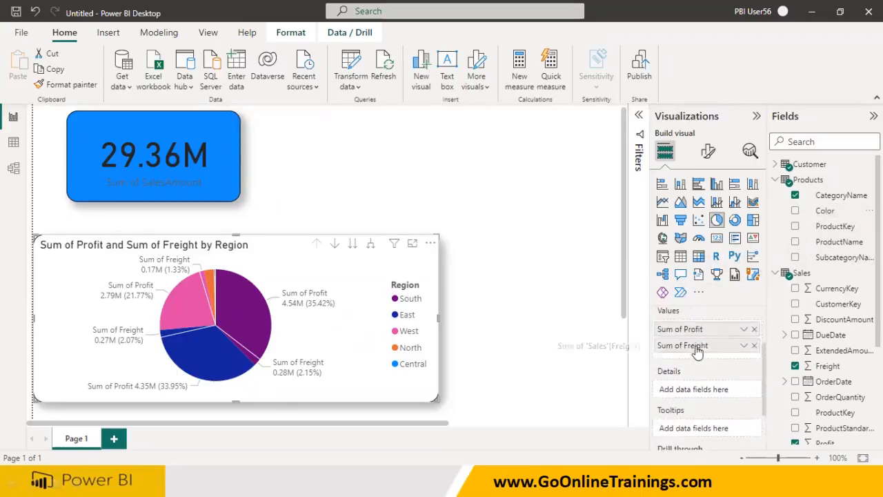
scroll(698, 345, "up", 2)
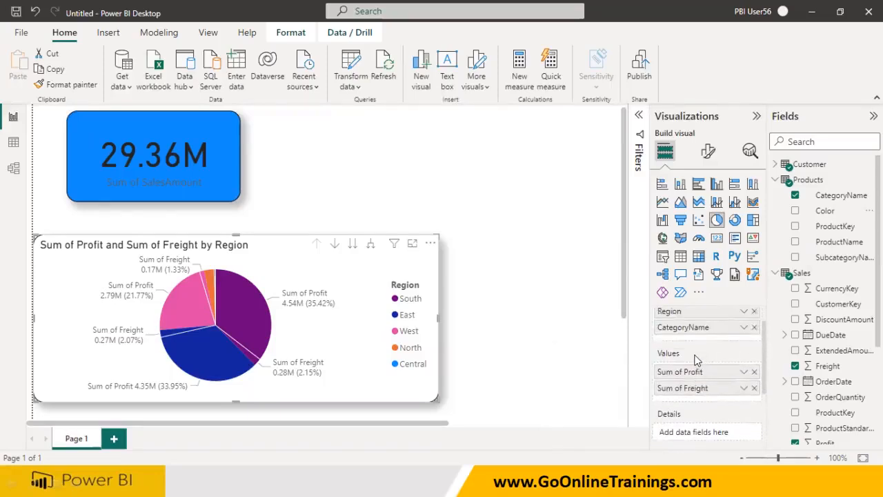
scroll(696, 359, "down", 1)
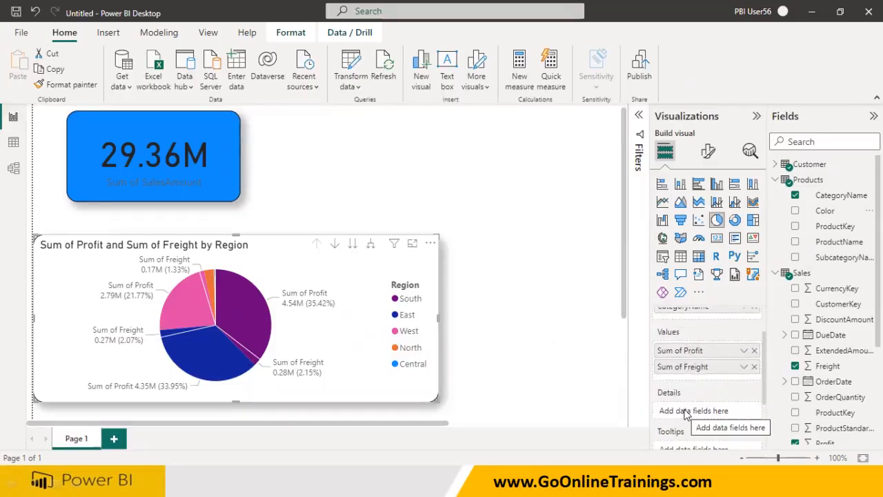
Remove Sum of Freight from Values and add the Products Color field to the pie chart's Details
left_click(754, 366)
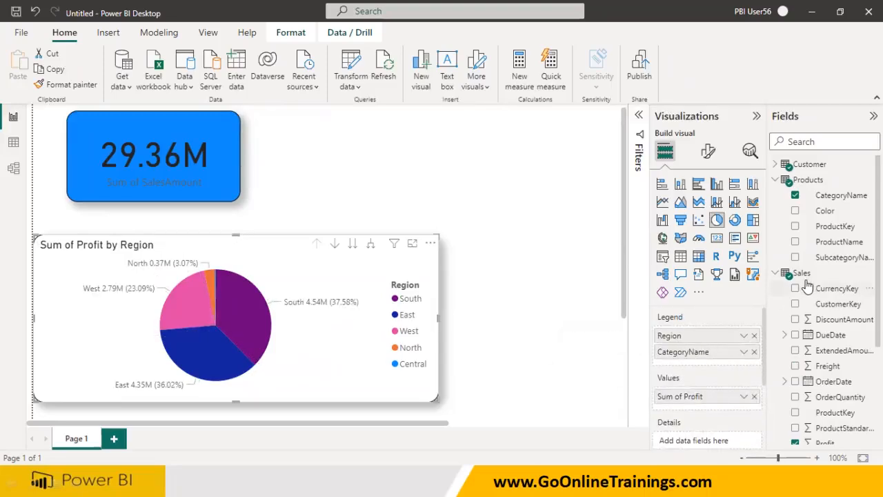
left_click_drag(820, 211, 699, 441)
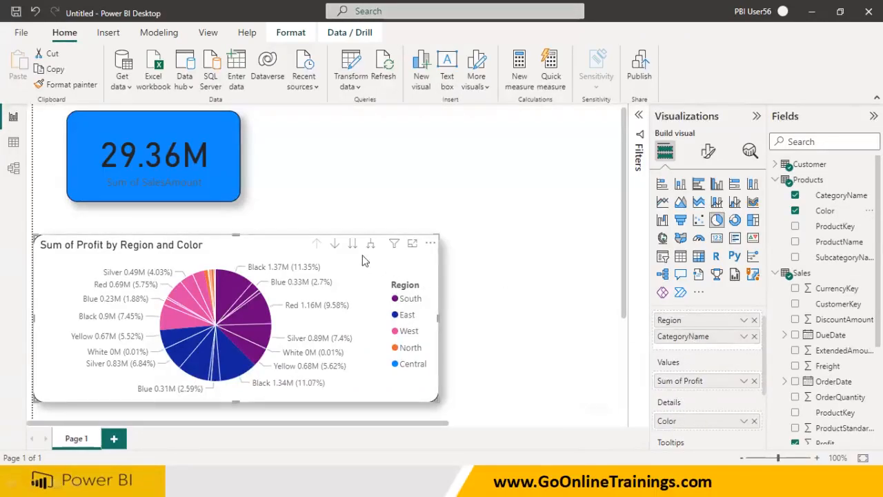
Drill the pie chart to the next hierarchy level, back up to Region, and down to CategoryName again
left_click(334, 243)
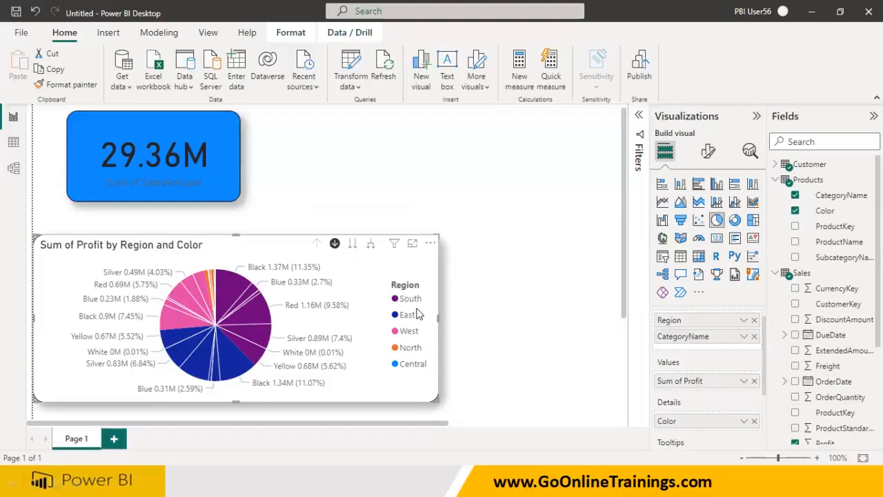
left_click(334, 243)
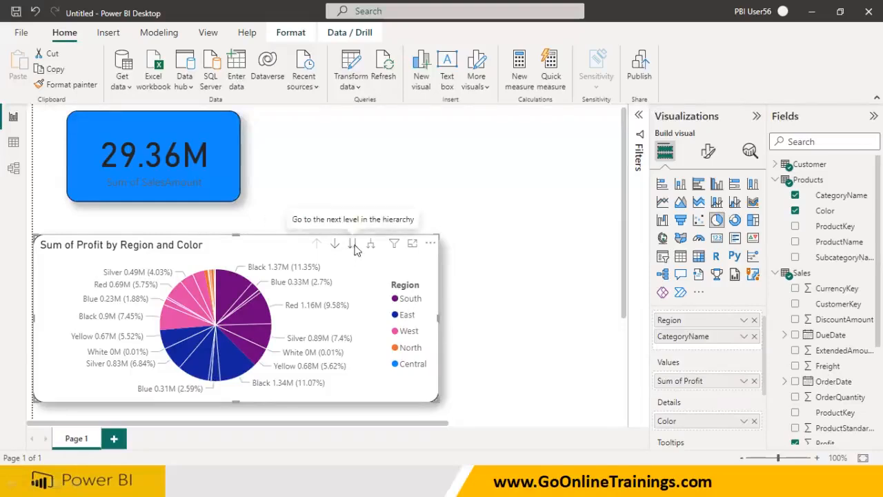
left_click(353, 244)
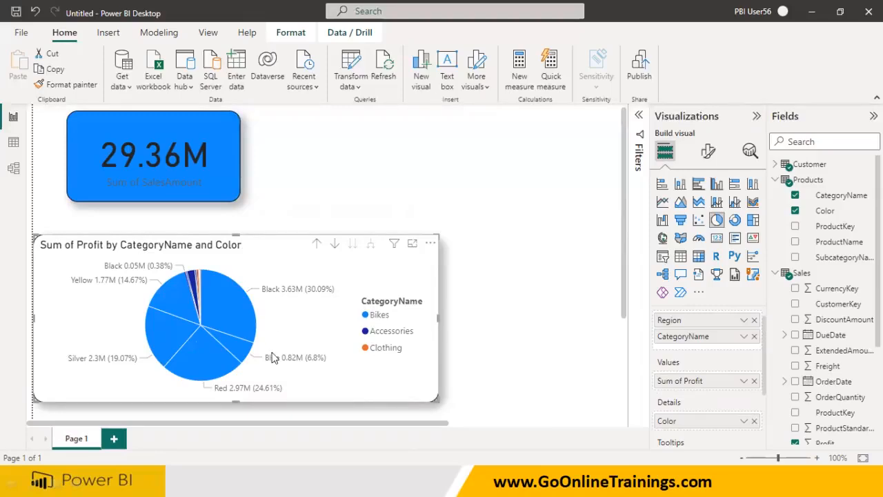
left_click(315, 243)
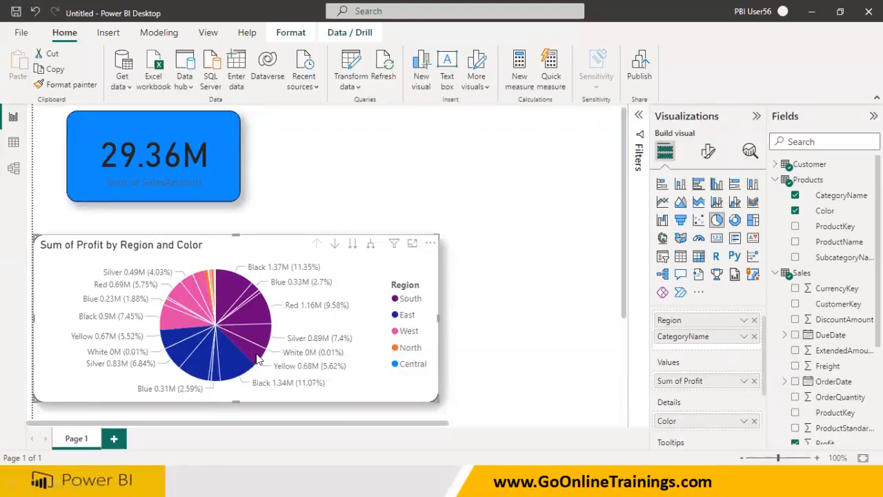
left_click(352, 246)
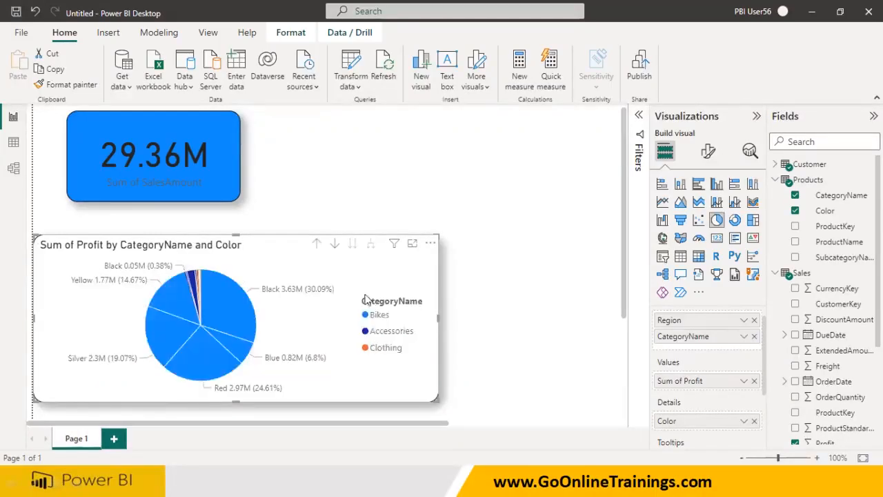
Add the Sales Freight field to the pie chart's Tooltips and hover a slice to inspect its tooltip
scroll(697, 345, "up", 1)
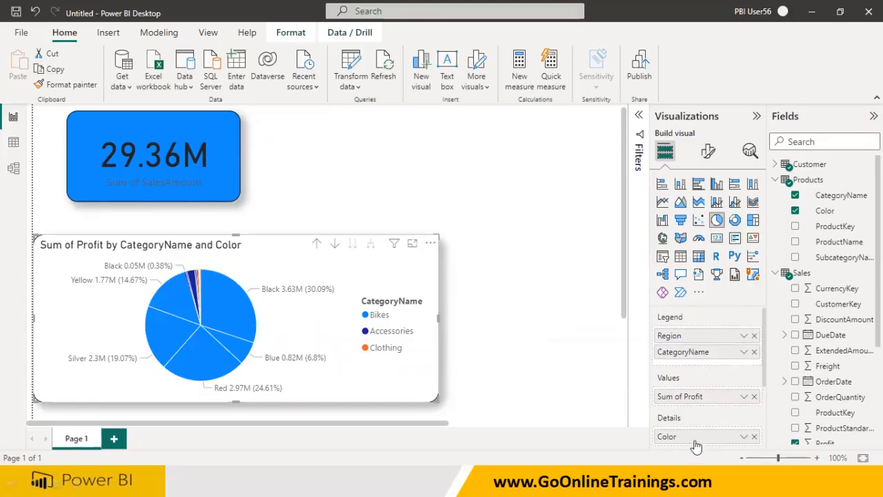
scroll(697, 408, "down", 2)
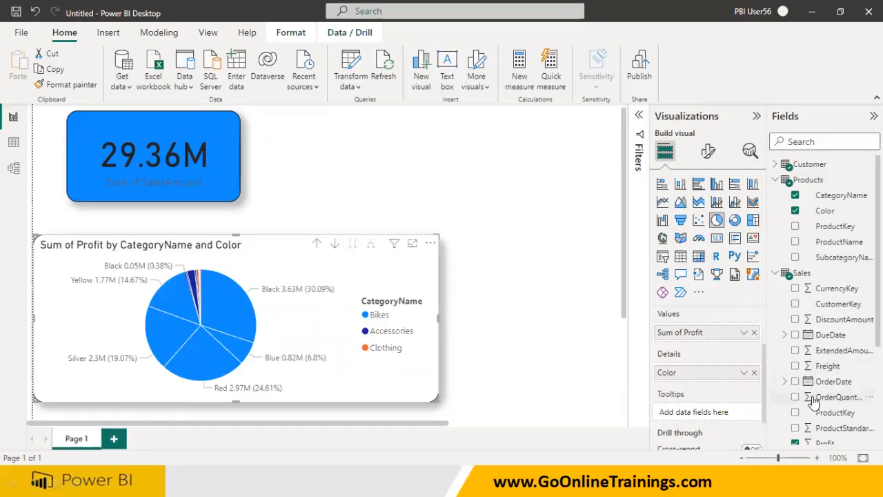
left_click(795, 365)
scroll(745, 401, "down", 1)
mouse_move(211, 304)
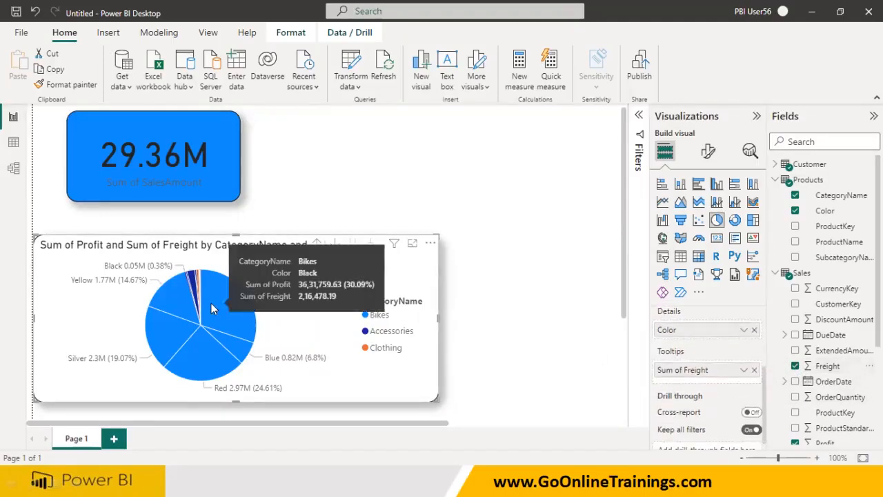
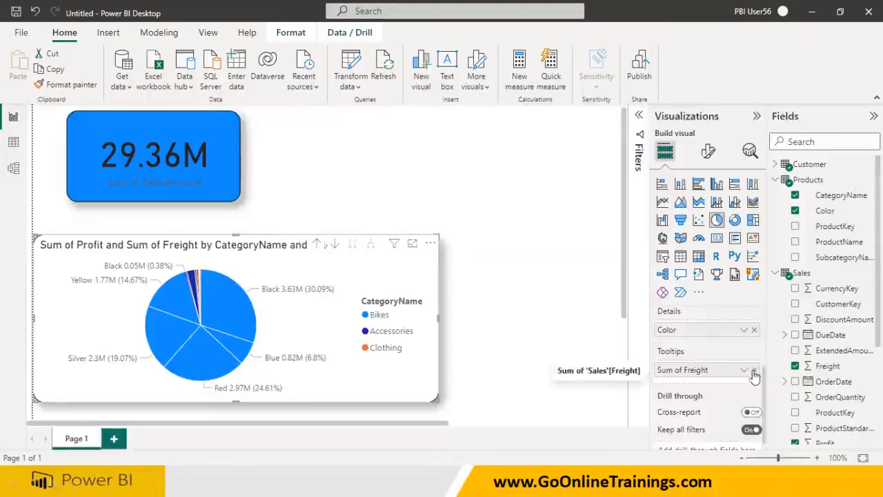
Remove Sum of Freight from the pie chart's Tooltips and Color from its Details
left_click(754, 352)
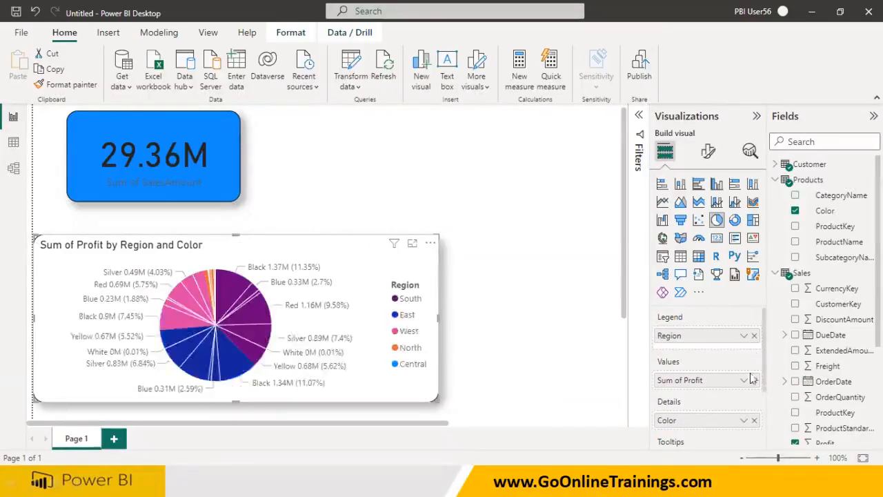
left_click(754, 420)
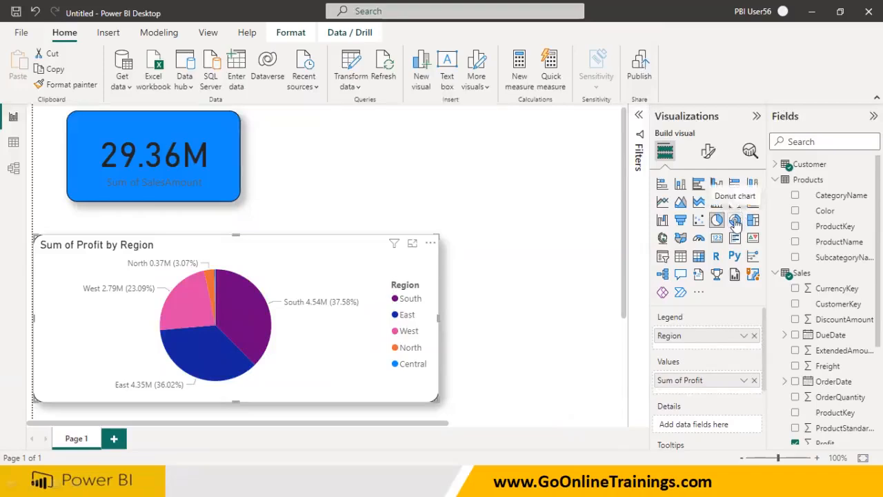
Switch the chart back and forth between donut and pie types, ending on the pie chart
left_click(734, 220)
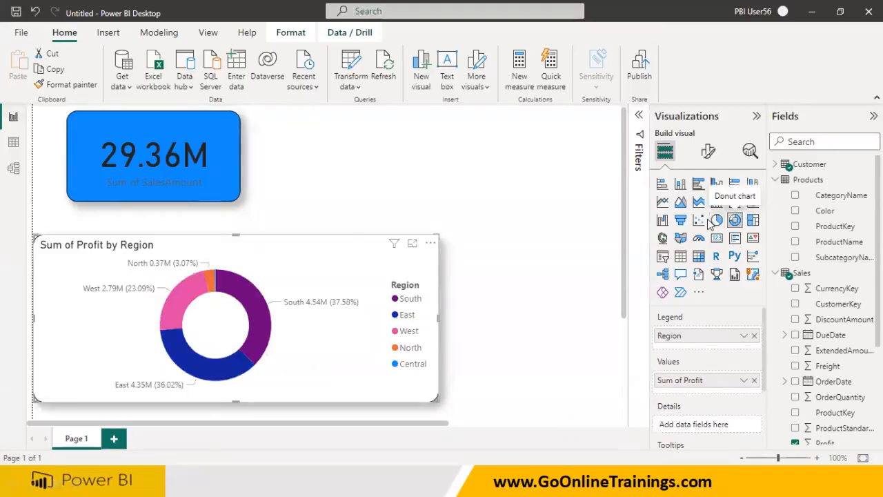
left_click(716, 220)
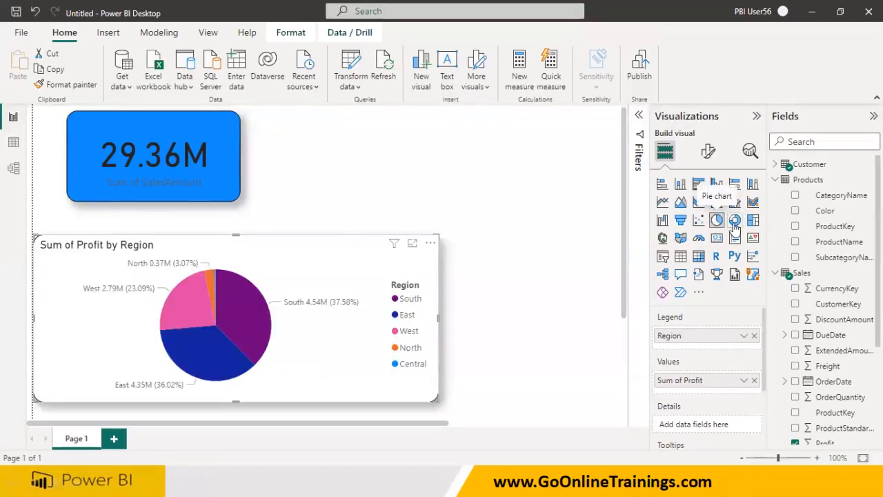
left_click(734, 220)
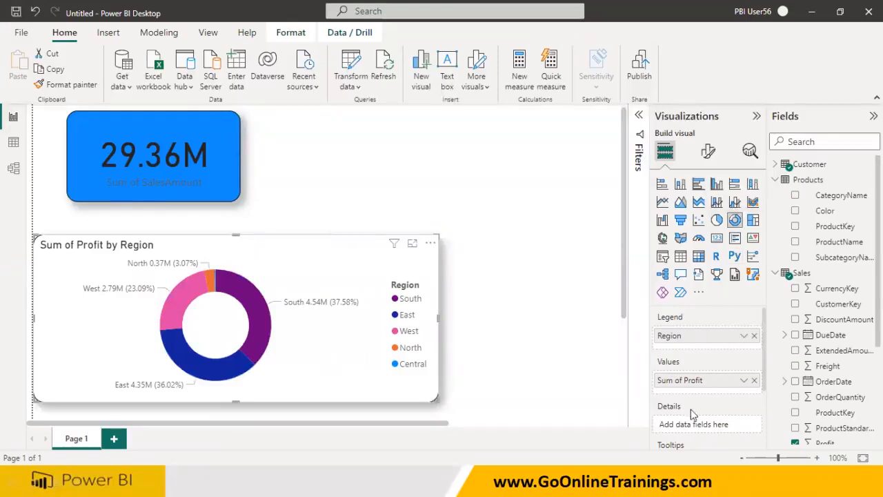
scroll(693, 413, "down", 1)
scroll(699, 405, "down", 1)
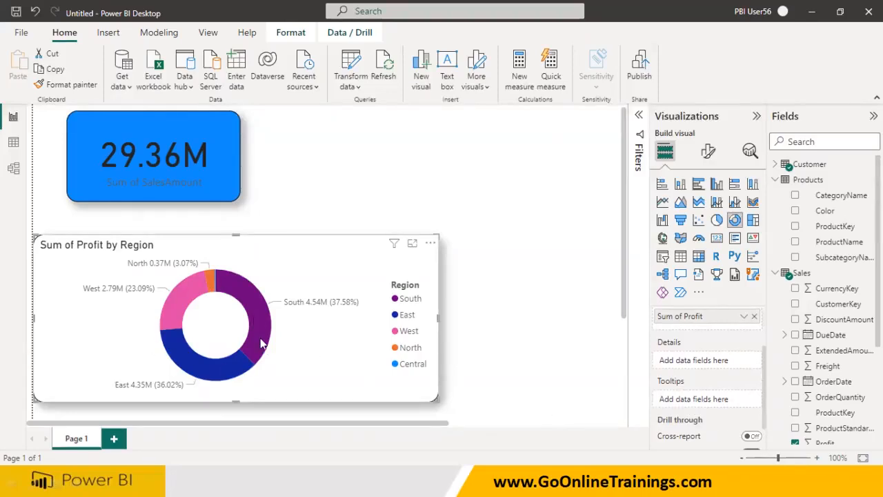
left_click(717, 220)
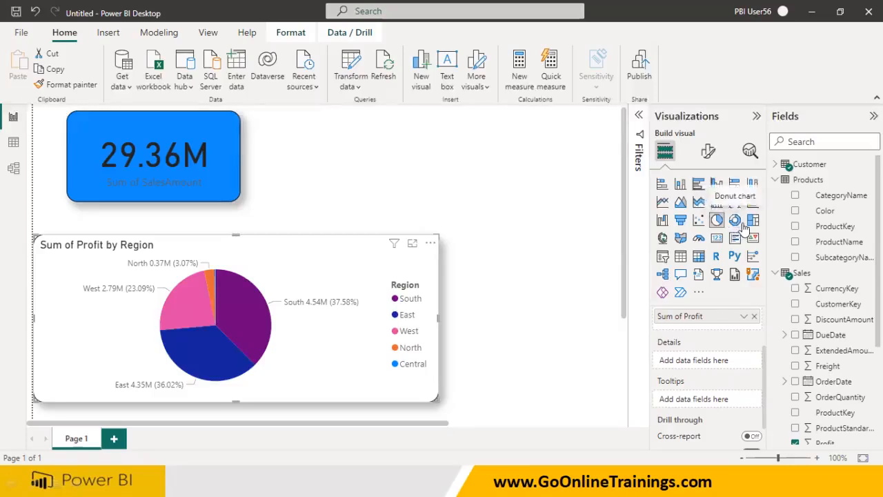
left_click(735, 220)
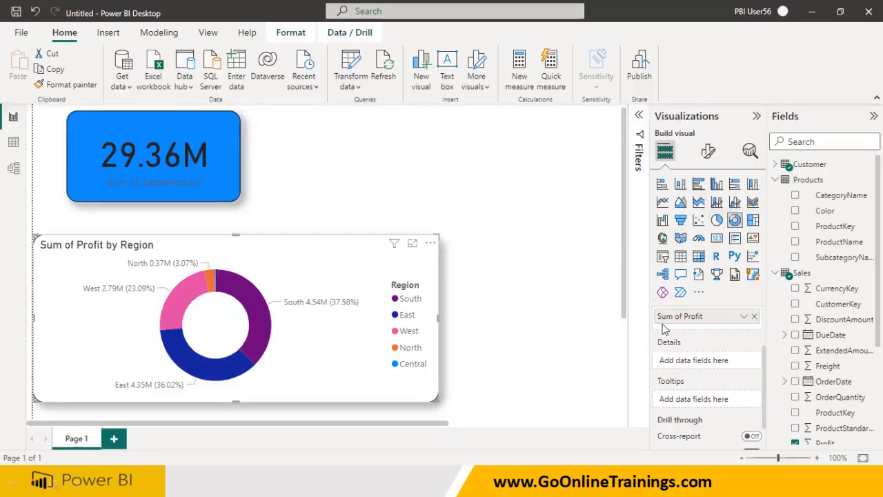
left_click(715, 221)
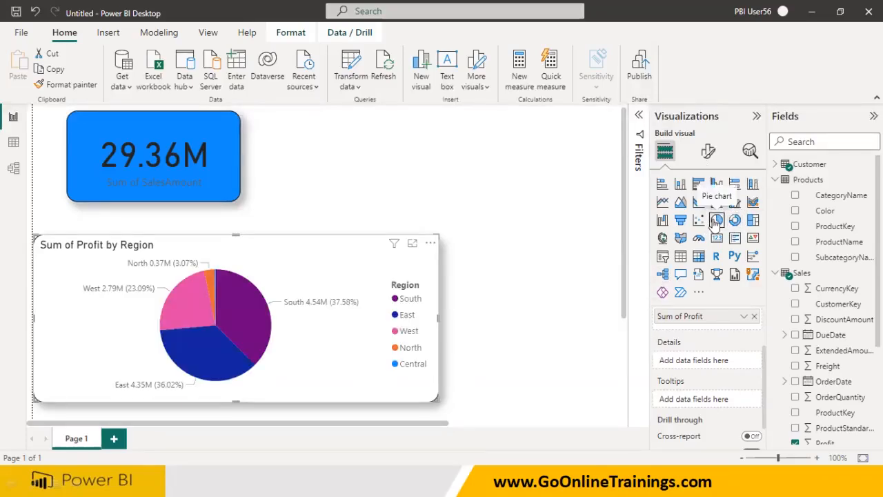
Open the pie chart's formatting options and change the South slice color to blue
left_click(706, 155)
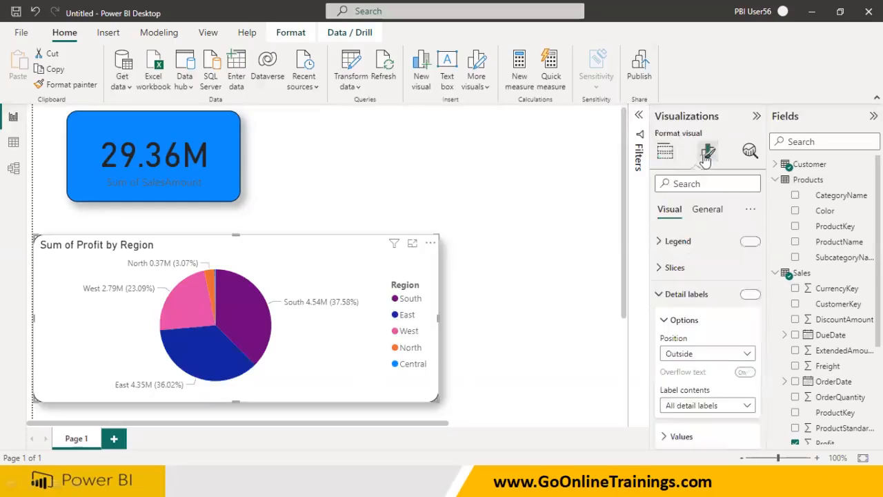
left_click(661, 269)
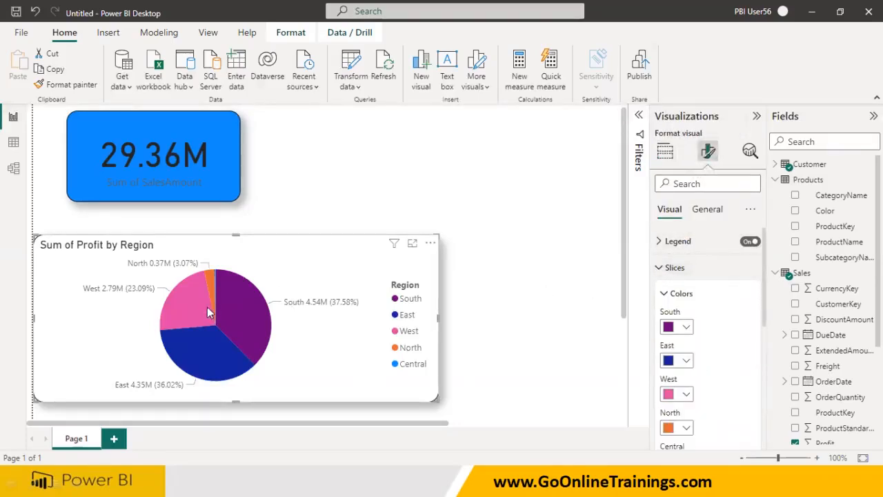
left_click(686, 327)
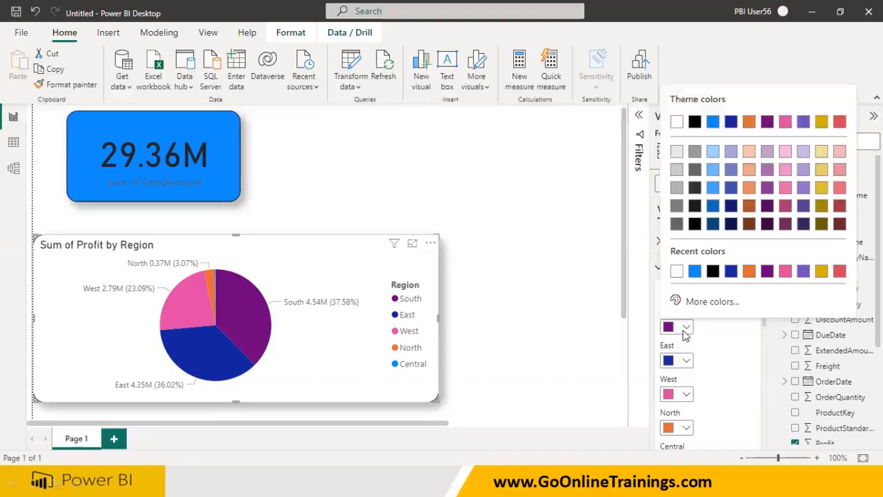
left_click(694, 272)
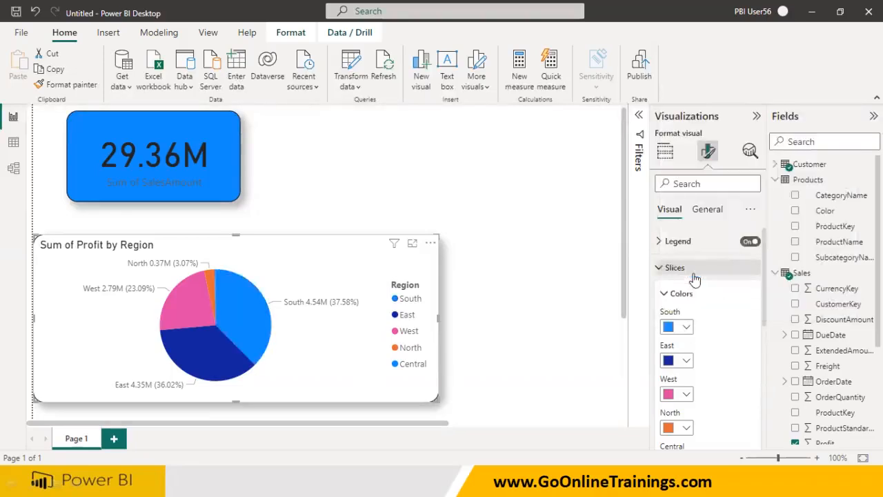
Try the legend at the Top center, Top left stacked and Center right positions
left_click(658, 269)
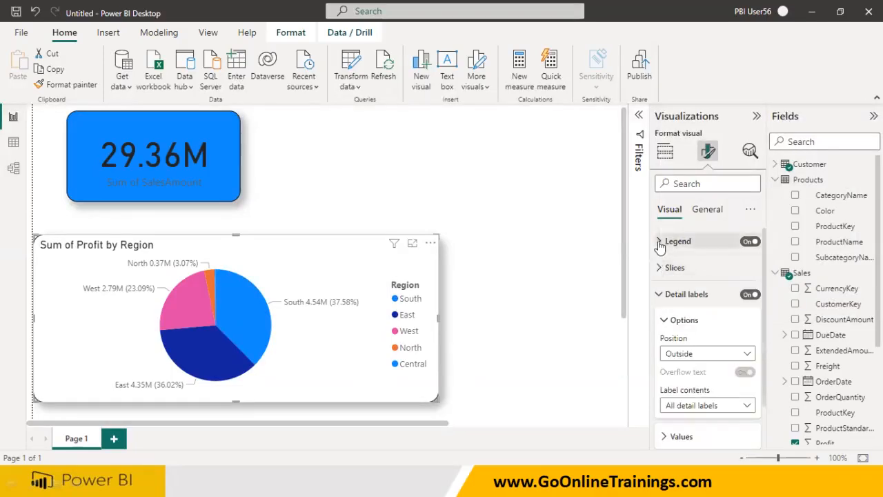
left_click(661, 242)
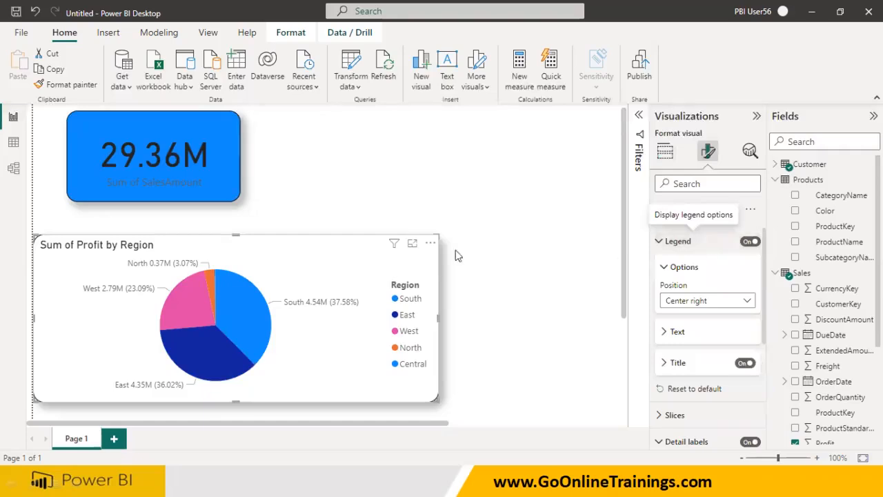
left_click(722, 302)
left_click(692, 334)
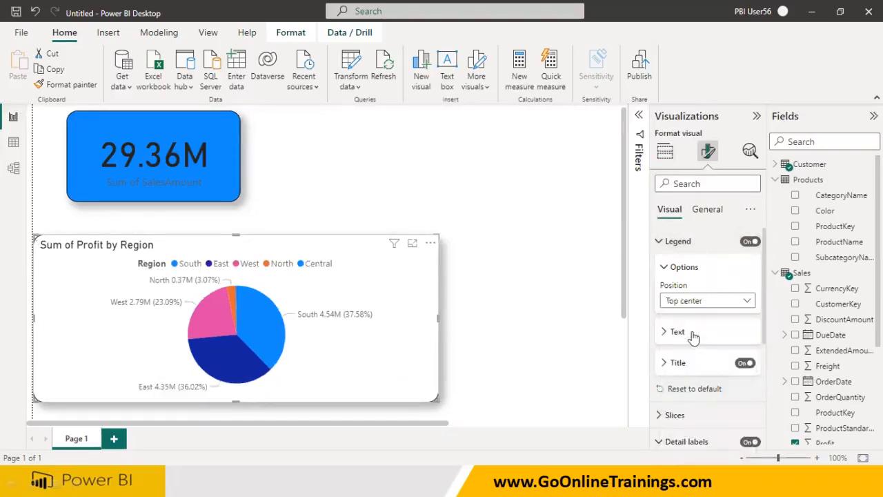
left_click(705, 301)
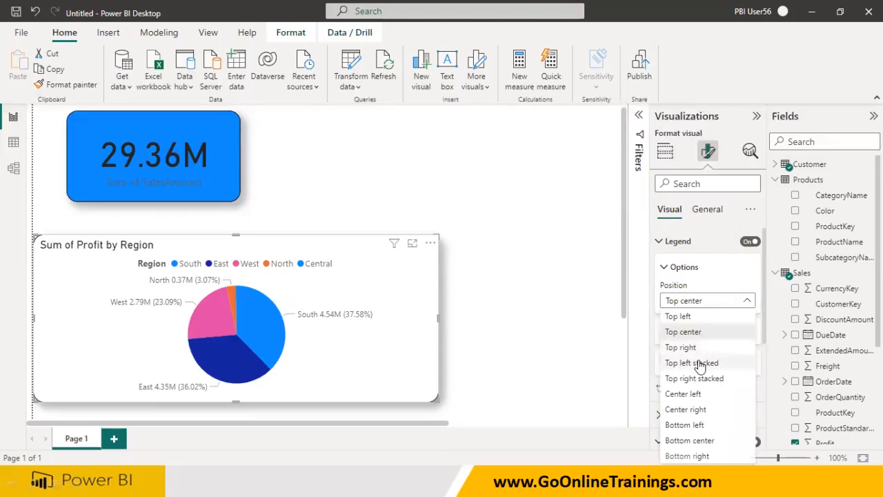
left_click(700, 362)
left_click(716, 302)
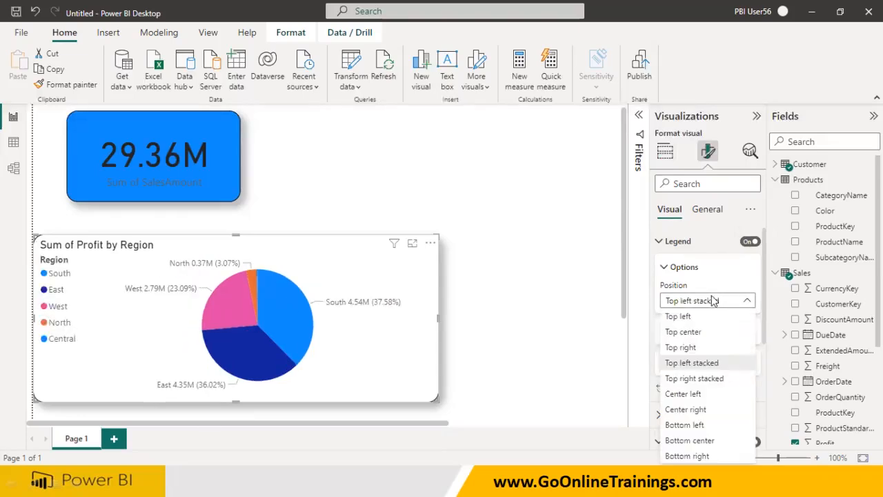
left_click(686, 409)
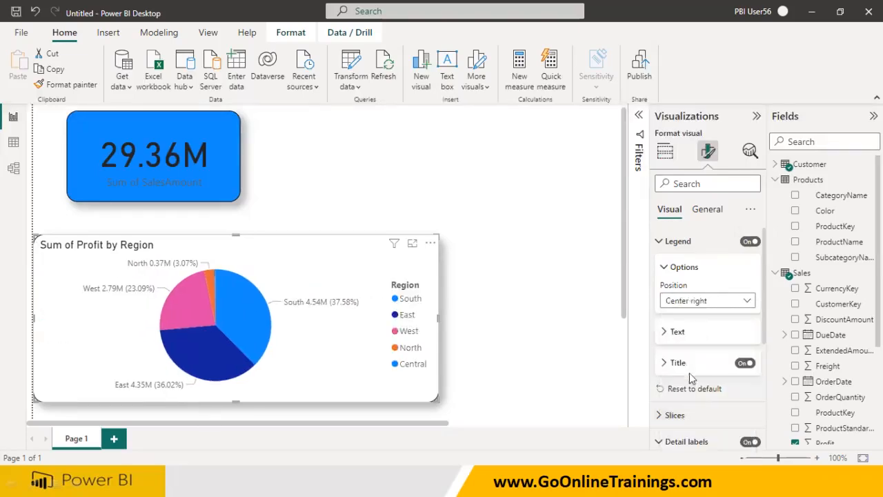
Try the legend at the Bottom left, Bottom right and Top left positions
left_click(698, 304)
left_click(684, 424)
left_click(708, 302)
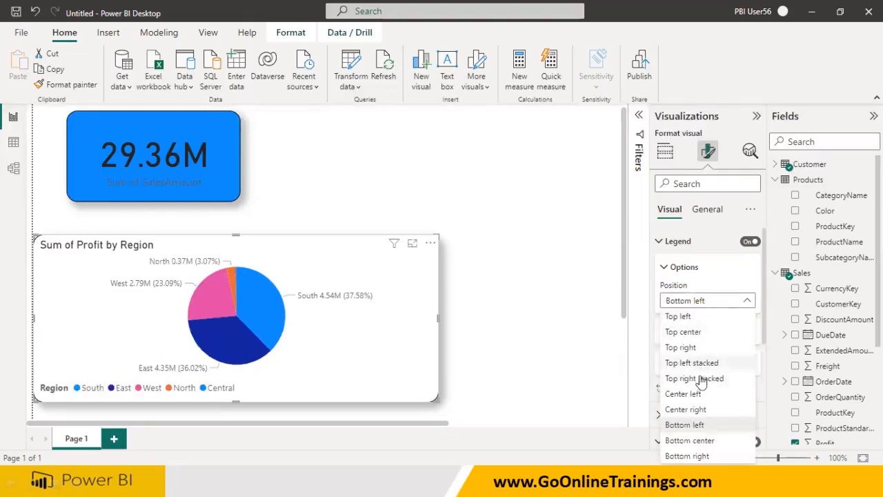
left_click(701, 456)
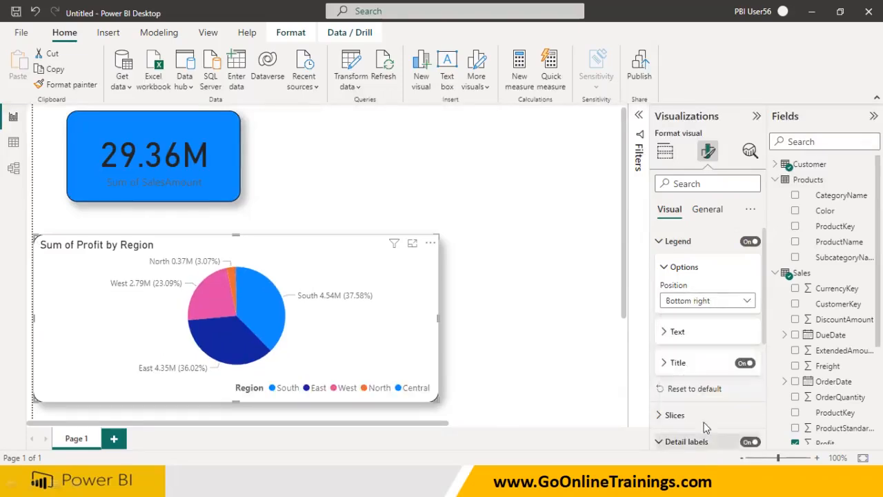
left_click(714, 303)
left_click(710, 317)
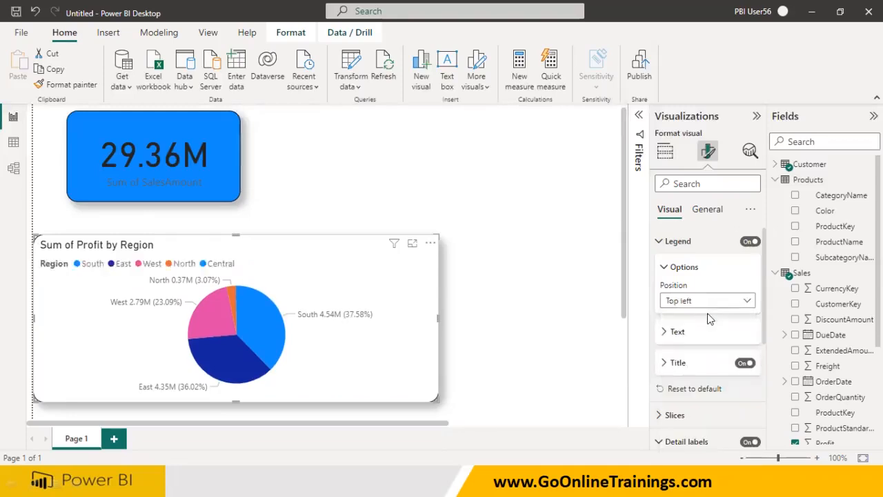
Set the legend position to Top right stacked after trying Top center and Top left stacked
left_click(713, 305)
left_click(712, 331)
left_click(718, 300)
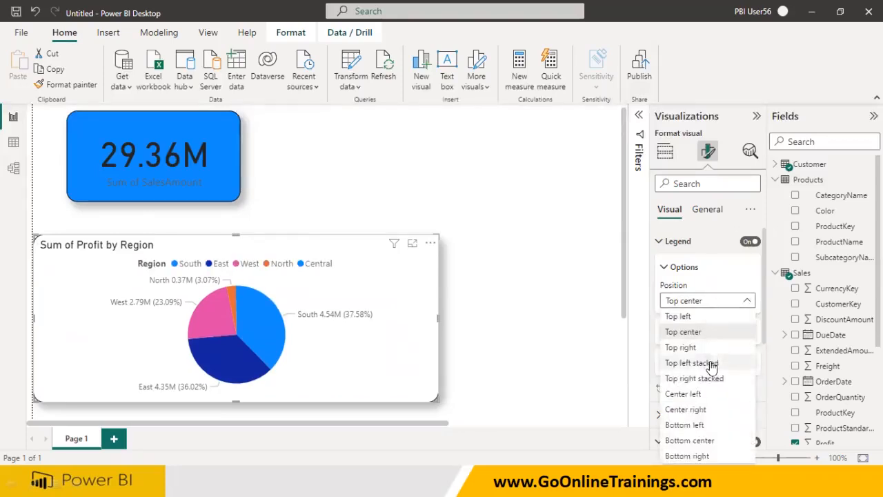
left_click(710, 364)
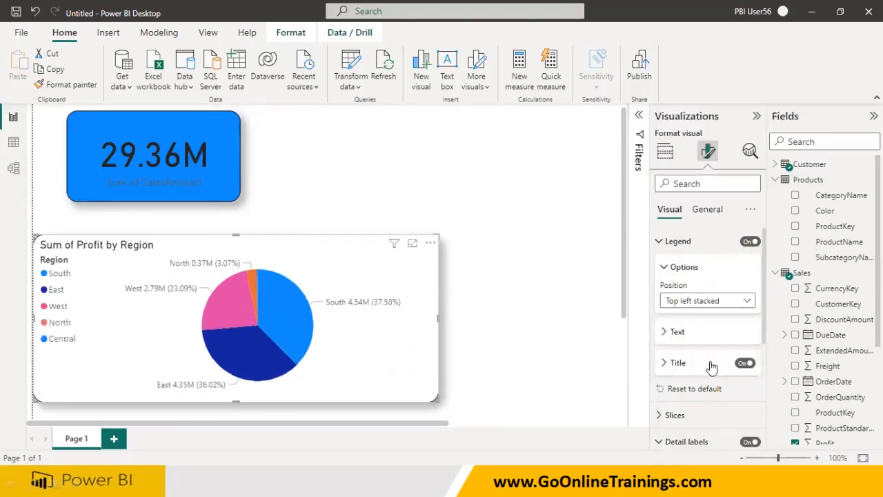
left_click(720, 301)
left_click(714, 379)
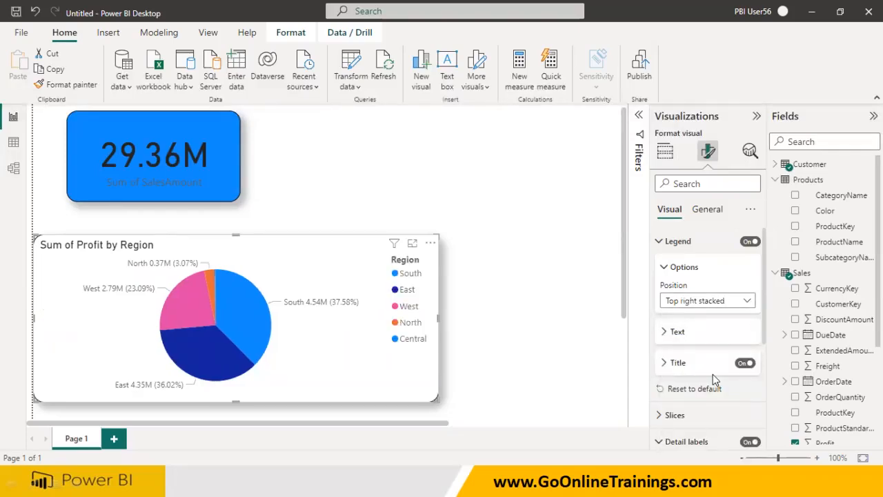
Change the West slice color to a violet-blue shade in the slice color settings
left_click(659, 243)
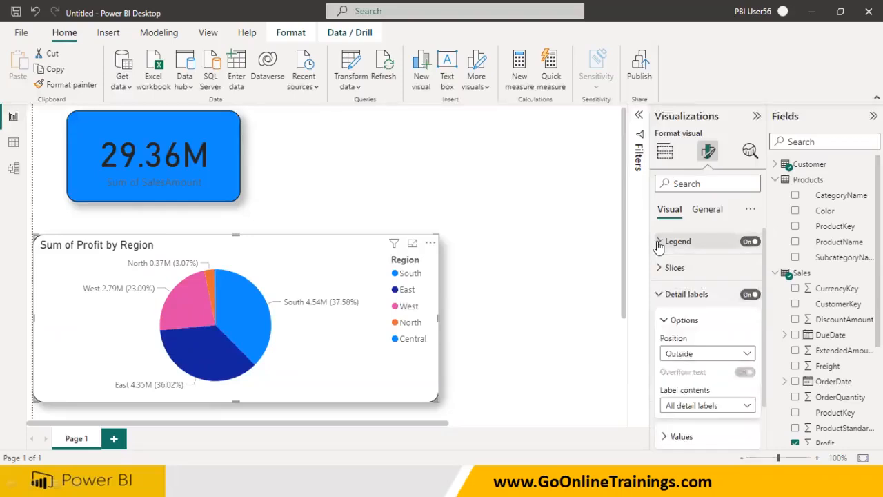
left_click(659, 268)
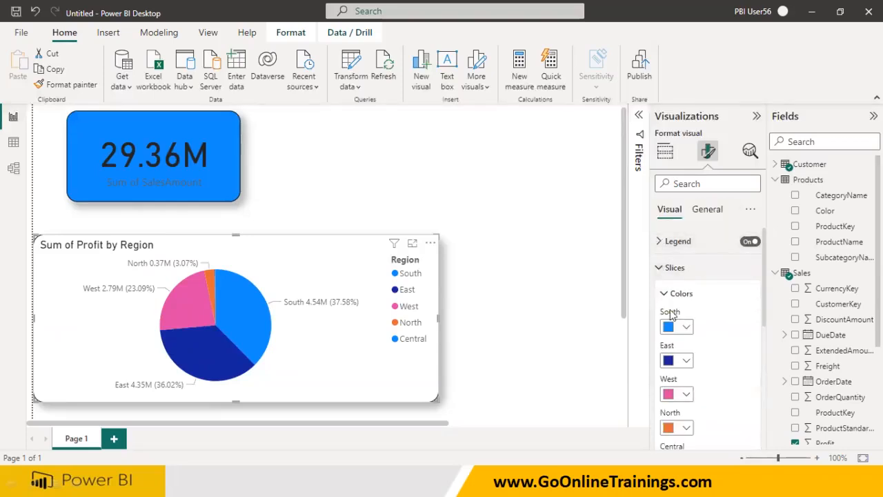
scroll(690, 331, "down", 3)
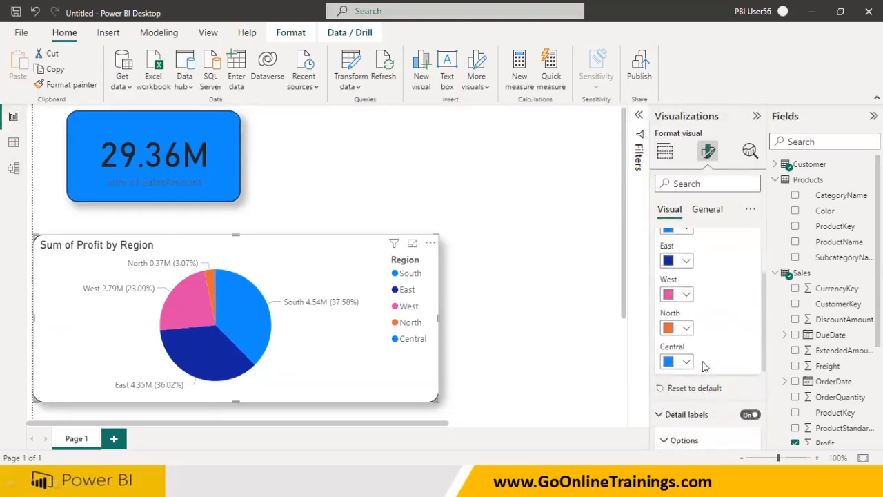
scroll(702, 365, "up", 3)
left_click(687, 360)
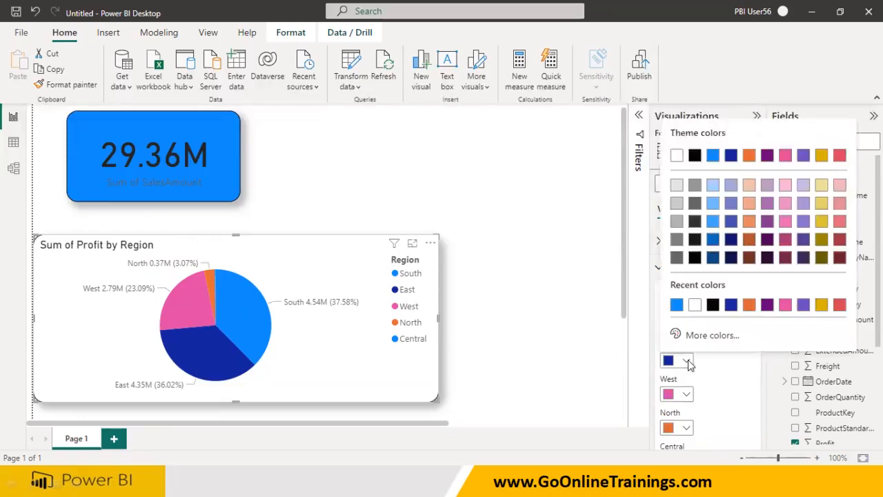
left_click(735, 309)
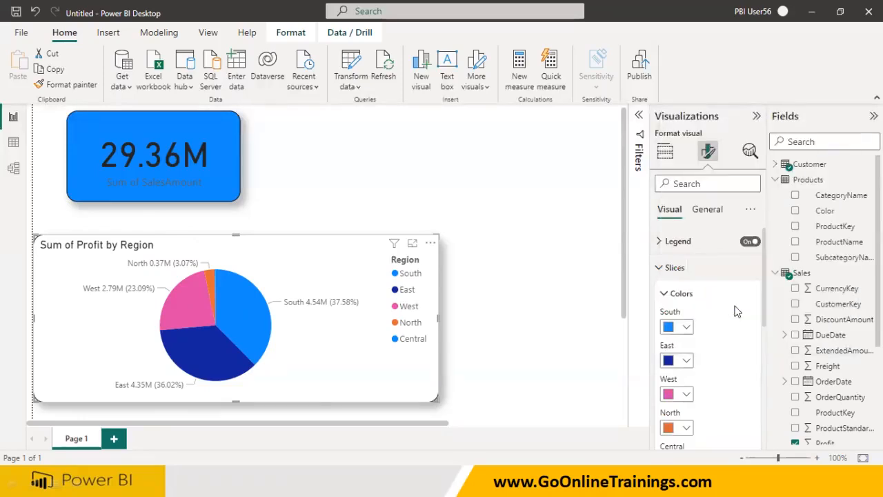
left_click(684, 394)
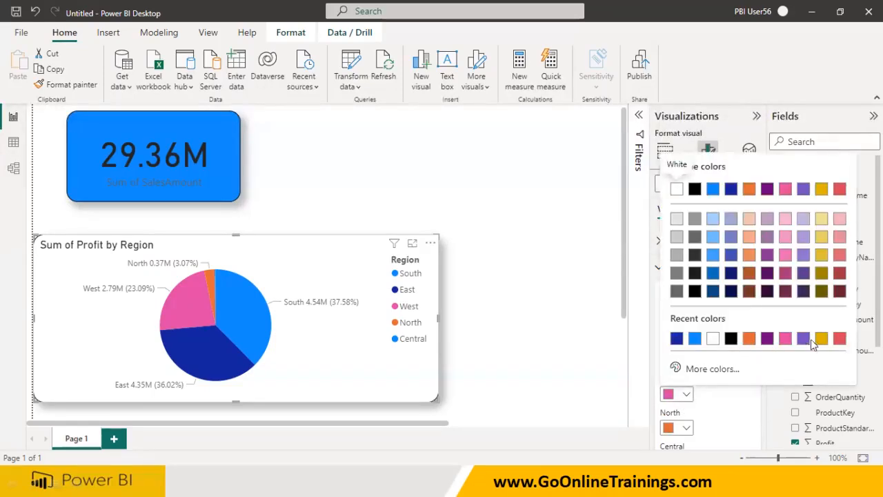
left_click(730, 257)
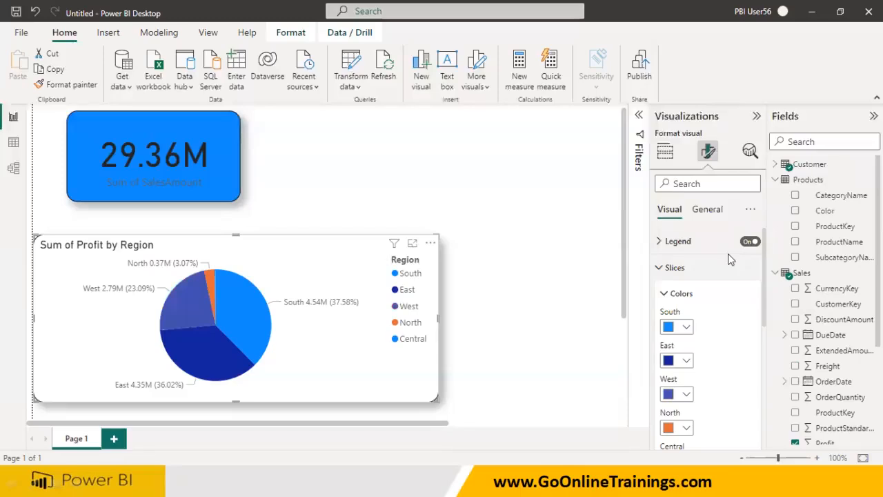
Reset the slice colors to default and collapse the Detail labels section
scroll(693, 391, "down", 3)
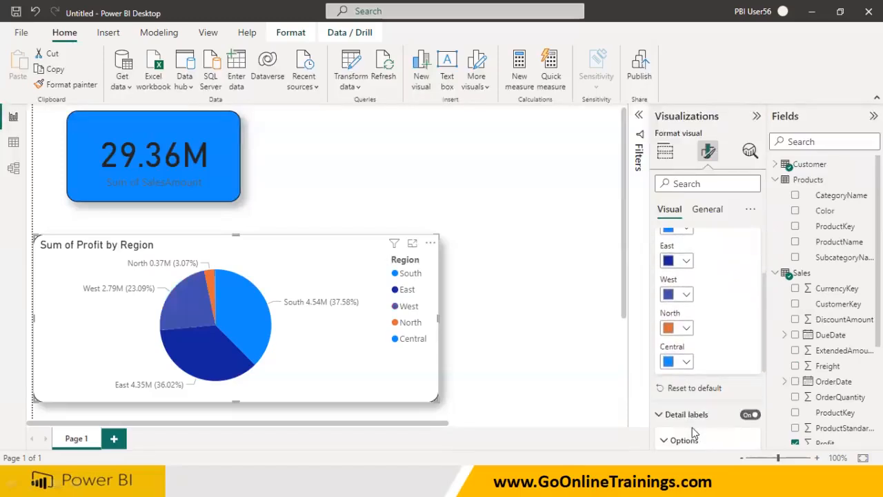
left_click(692, 391)
scroll(683, 389, "down", 1)
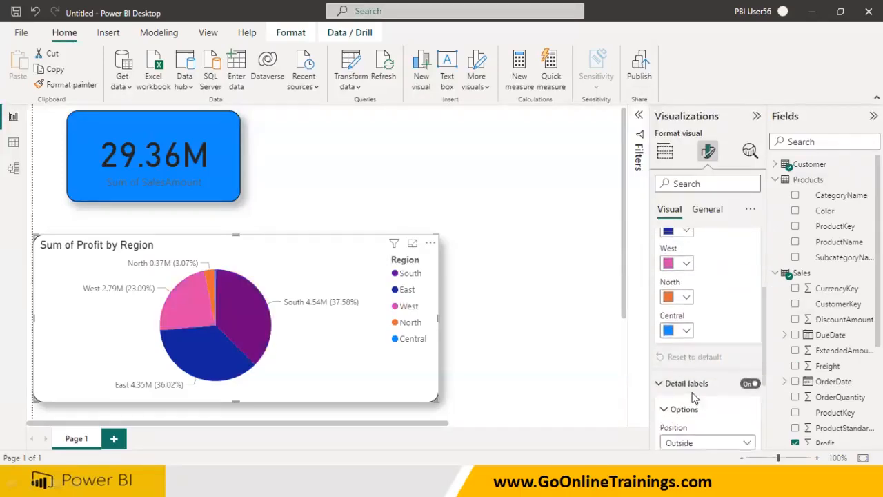
left_click(660, 382)
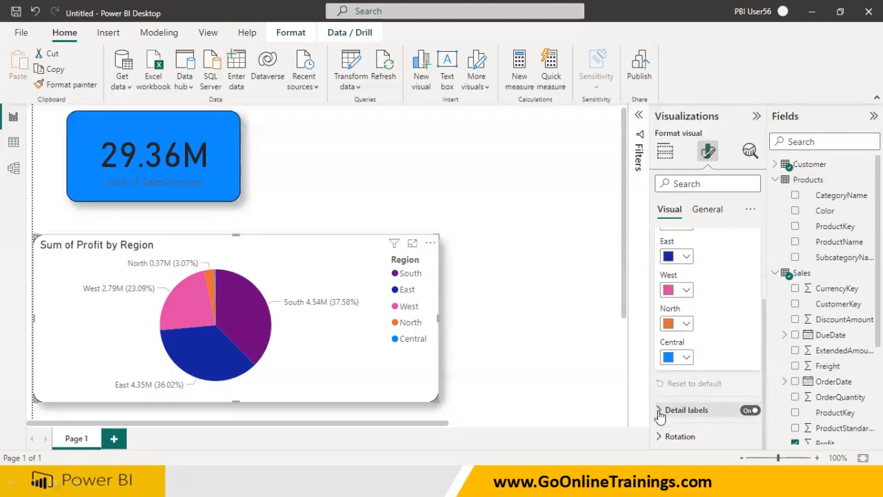
Try the detail label positions Inside, Prefer outside and Prefer inside, returning to Outside
left_click(660, 410)
scroll(664, 422, "down", 3)
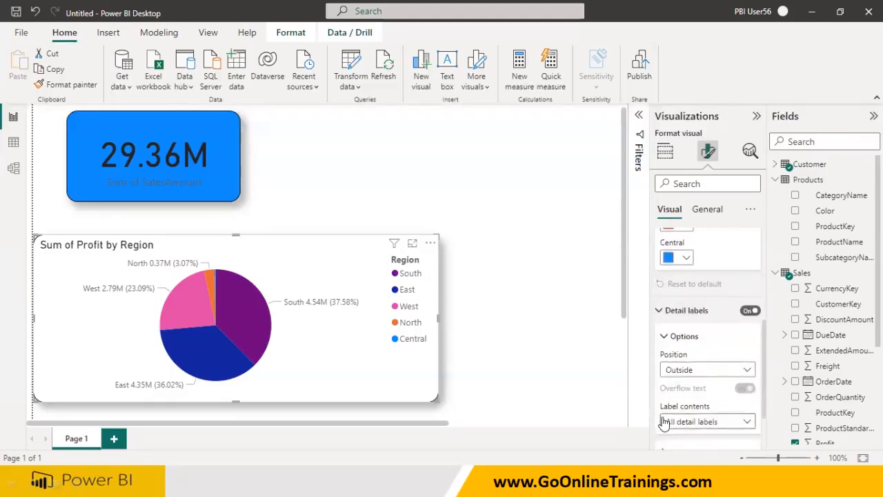
left_click(695, 378)
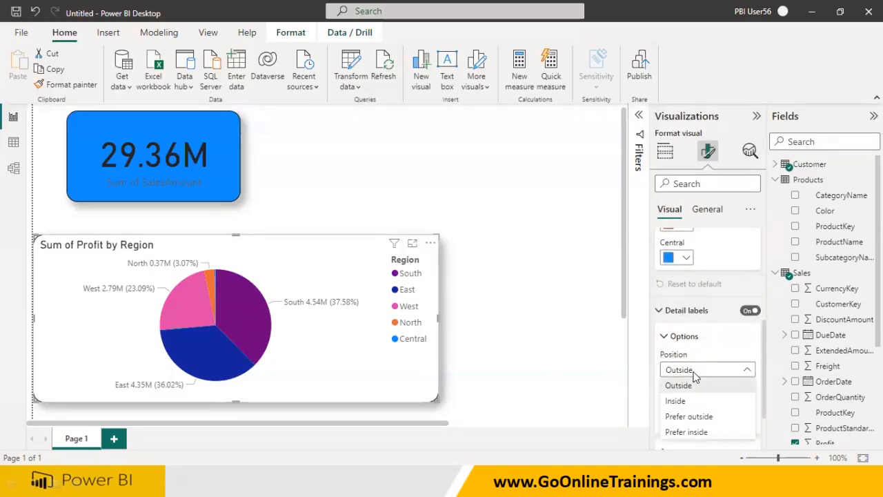
left_click(693, 401)
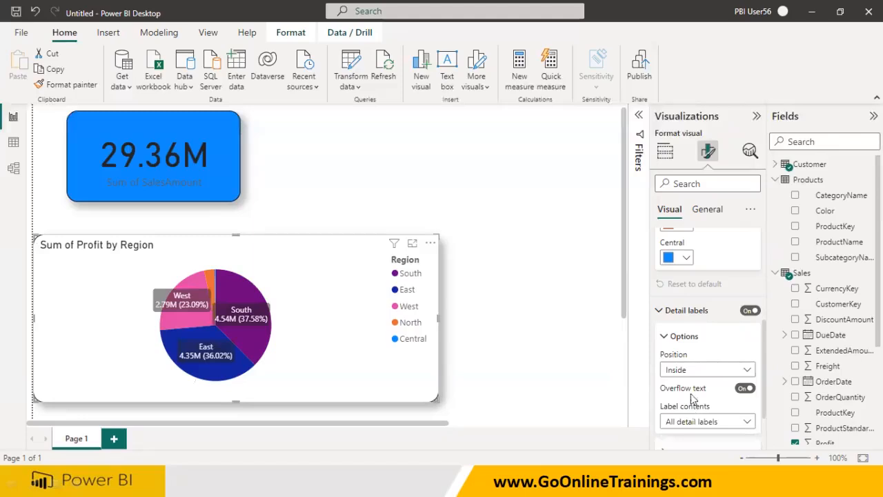
left_click(693, 370)
left_click(694, 416)
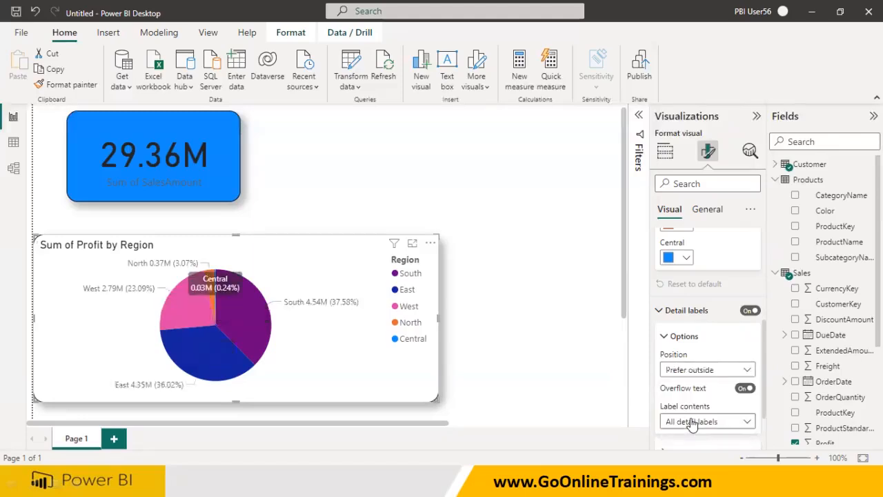
left_click(695, 373)
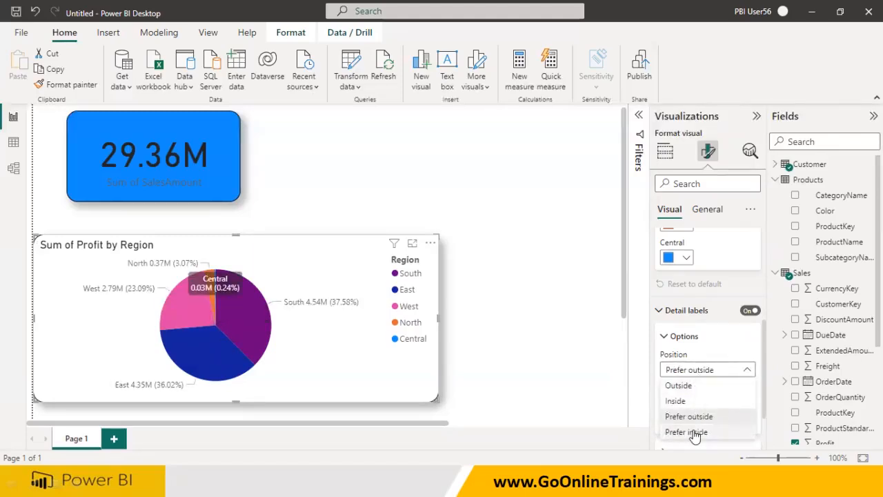
left_click(693, 431)
left_click(690, 370)
left_click(689, 388)
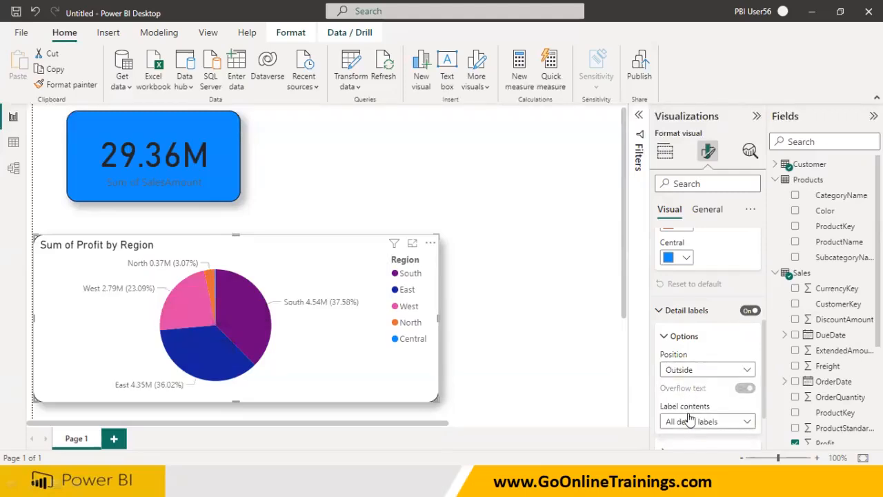
Try the Data value, percent of total label contents, then restore All detail labels
left_click(721, 427)
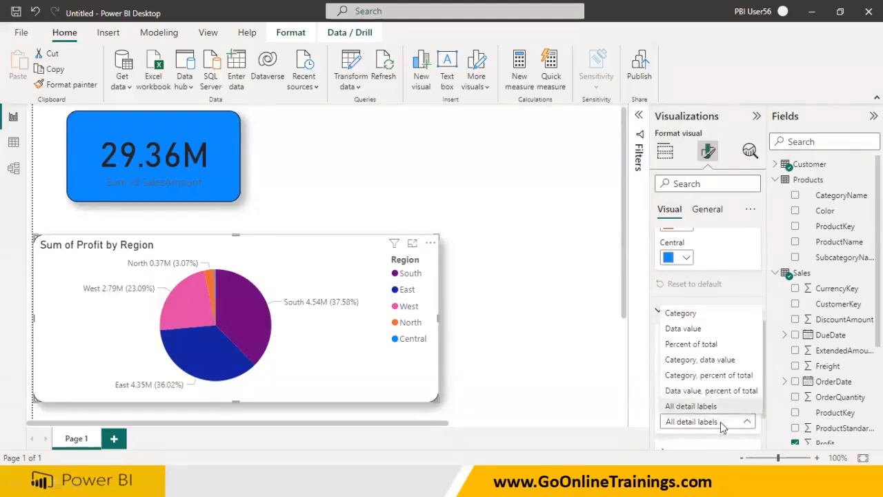
left_click(707, 390)
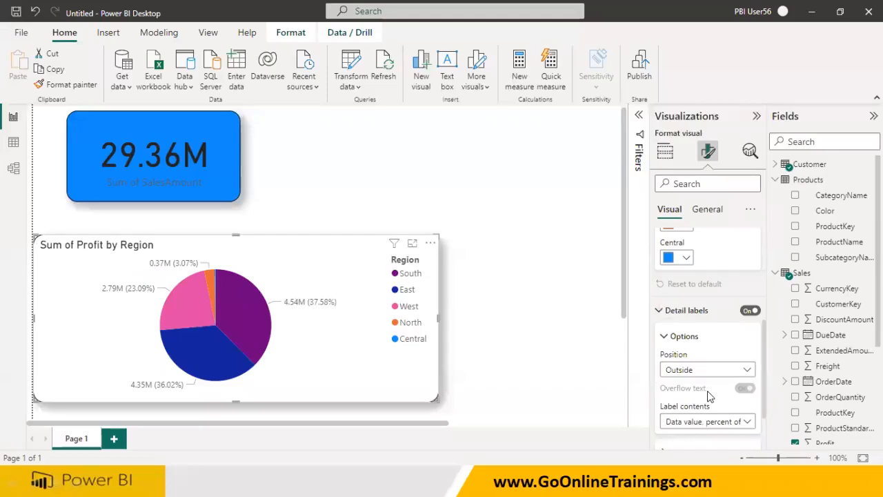
left_click(708, 427)
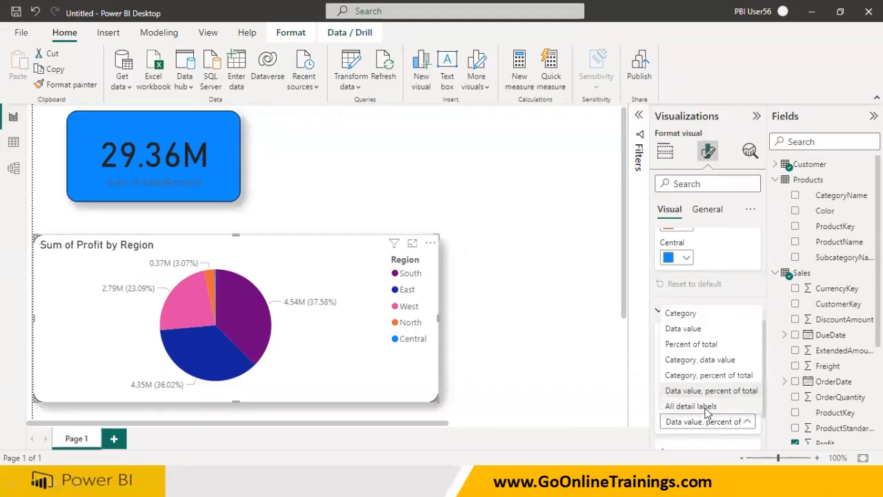
left_click(707, 408)
Open the Rotation settings, then collapse the Rotation, Detail labels and Slices sections
scroll(707, 412, "down", 1)
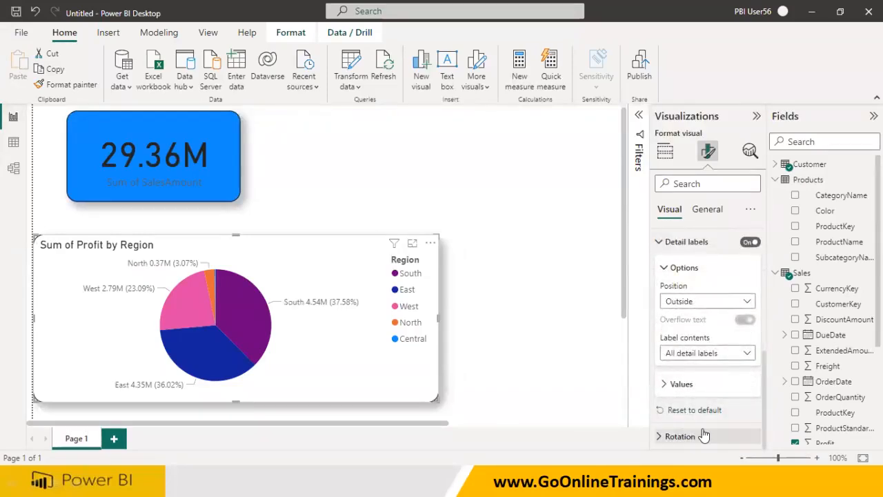
left_click(662, 439)
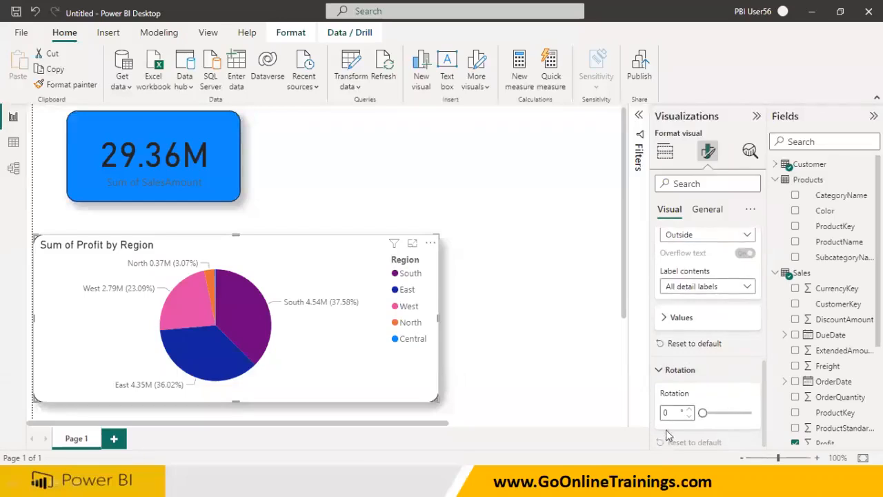
mouse_move(701, 412)
left_mouse_down()
mouse_move(740, 420)
mouse_move(702, 413)
left_mouse_up()
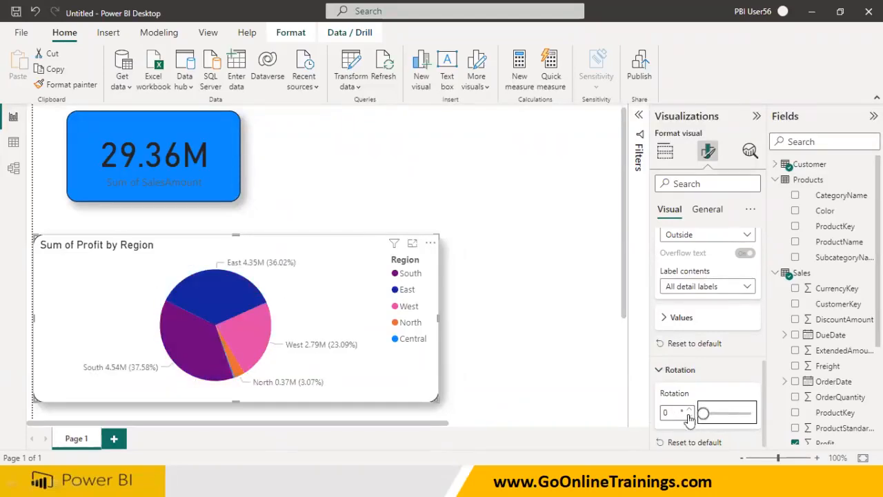
left_click(663, 370)
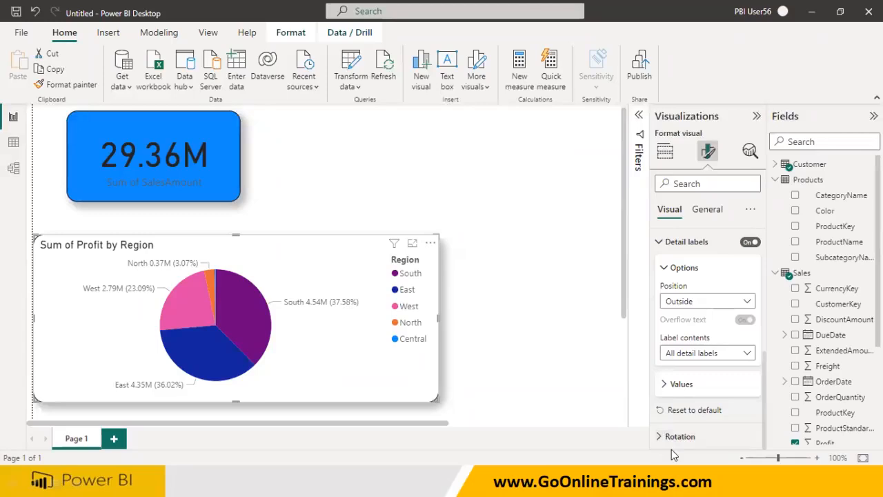
left_click(663, 383)
left_click(661, 375)
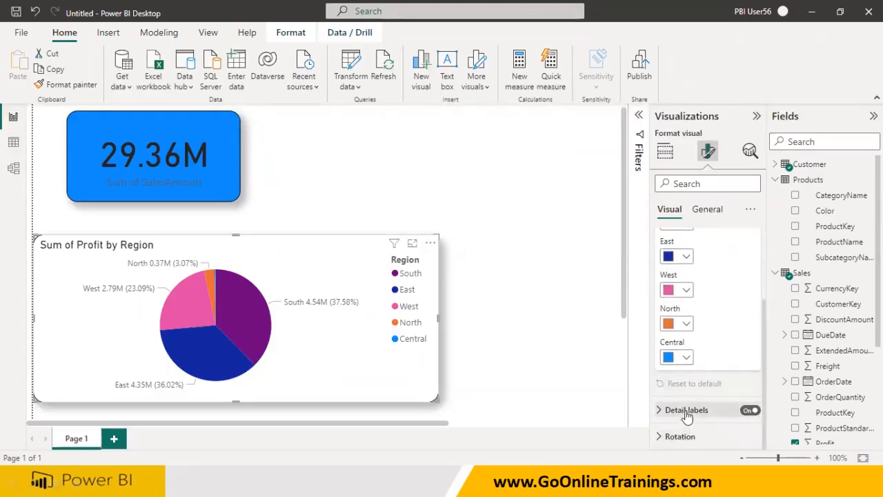
scroll(685, 417, "up", 3)
left_click(660, 268)
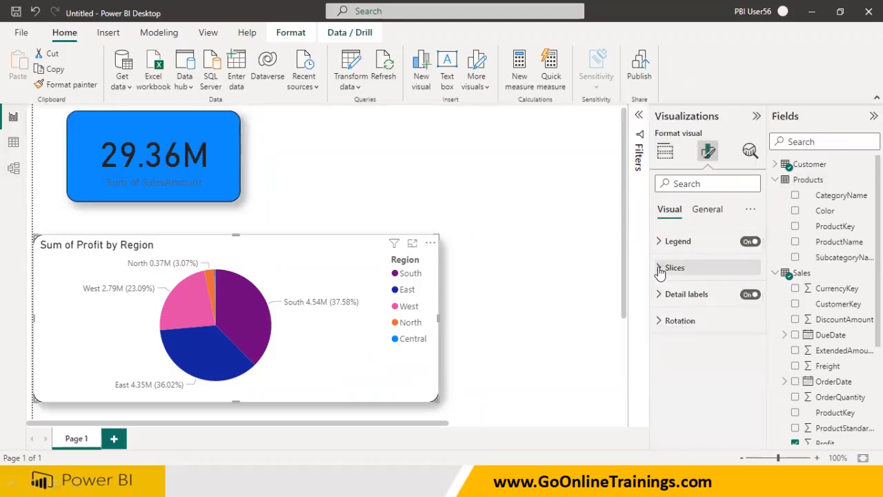
Rename the pie chart's title to Reg wise Profit in the general title settings
left_click(707, 214)
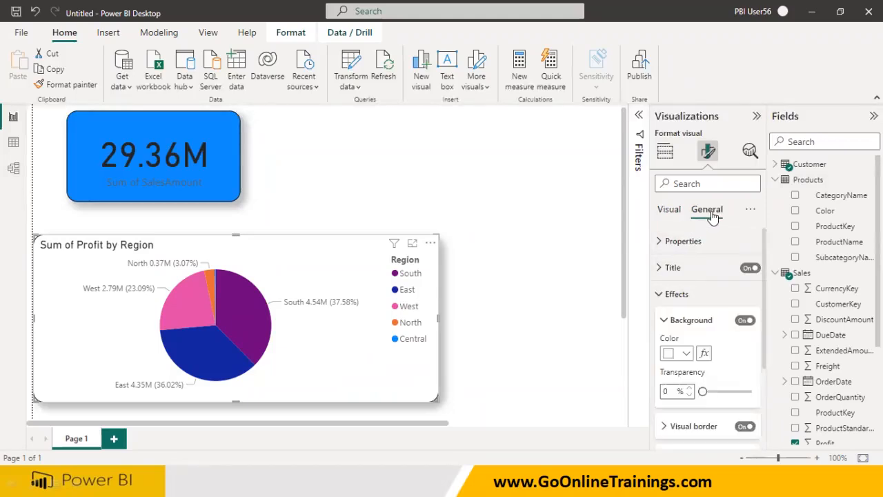
left_click(662, 268)
left_click_drag(665, 306, 747, 311)
key("BackSpace")
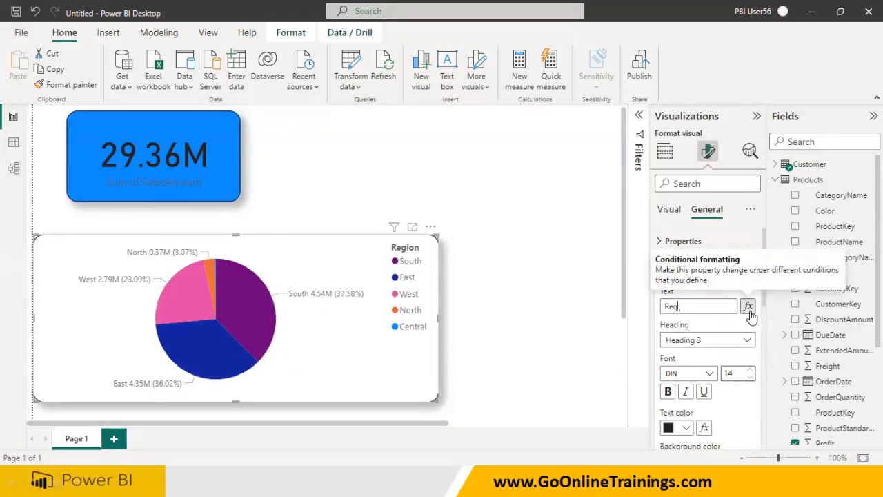
type("Reg wise Profit")
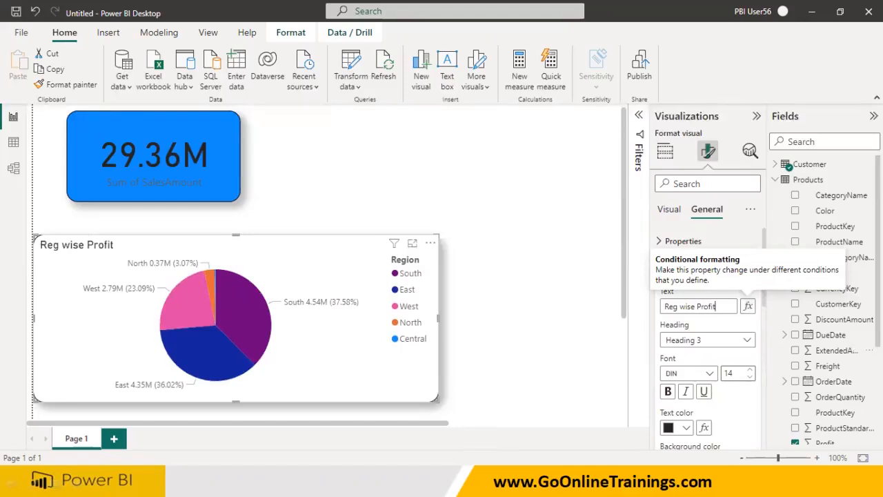
Set the title text color to pink and the font size to 19
left_click(685, 428)
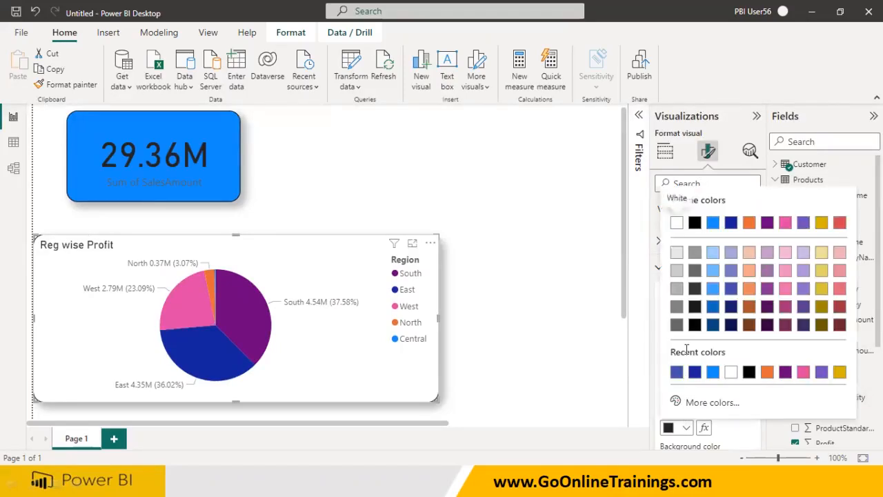
left_click(802, 373)
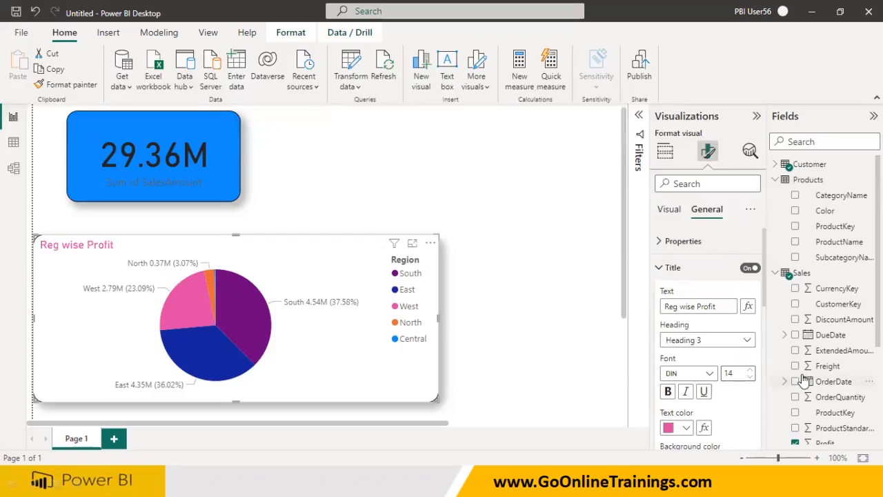
left_click(750, 370)
left_click(750, 370)
left_click(750, 370)
left_click(750, 370)
left_click(749, 369)
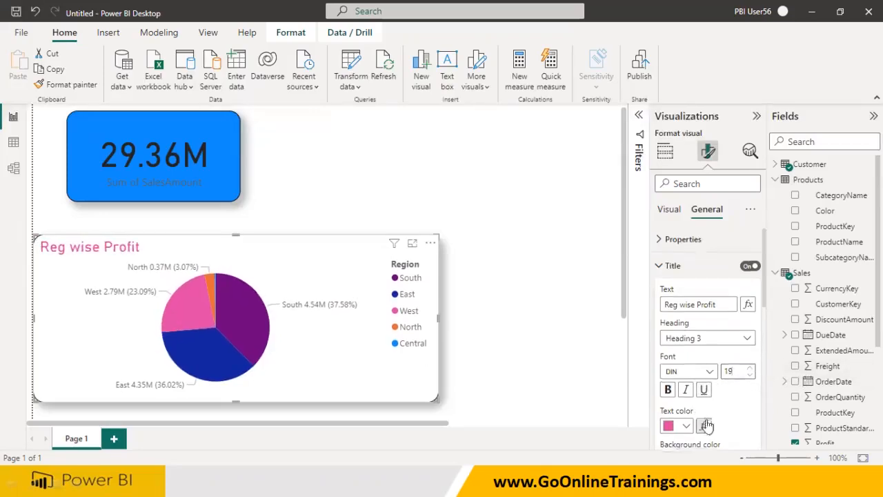
Center-align and underline the chart title
scroll(697, 413, "down", 2)
left_click(686, 430)
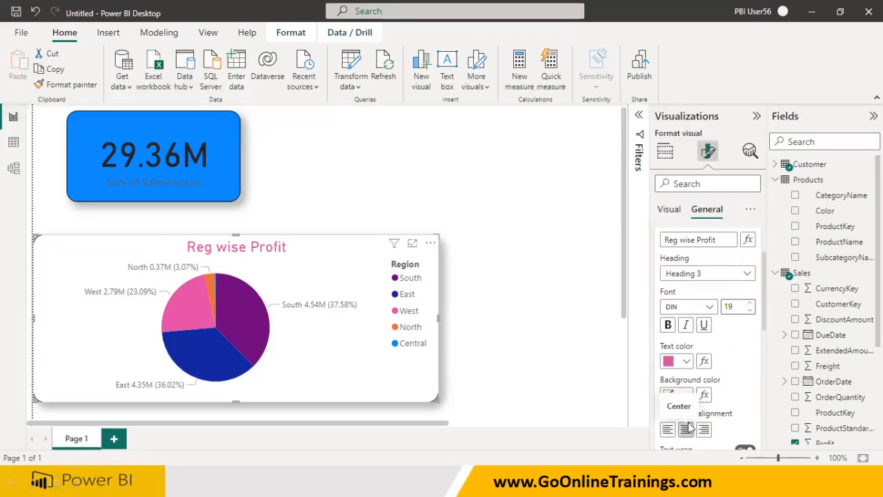
left_click(703, 326)
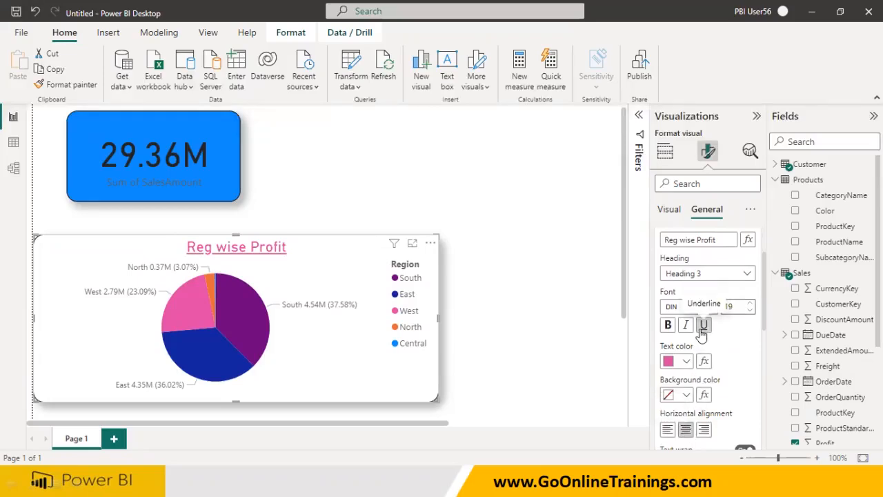
Scroll through the remaining general format settings of the chart
scroll(727, 407, "down", 3)
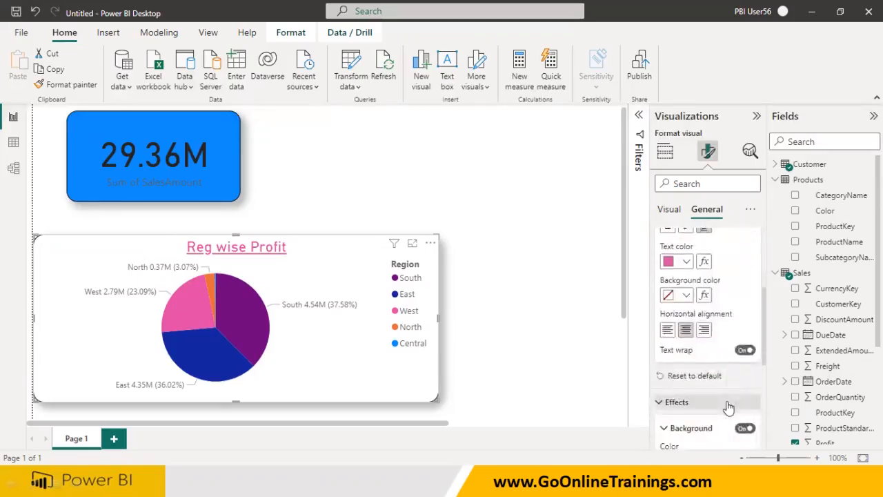
scroll(729, 407, "down", 4)
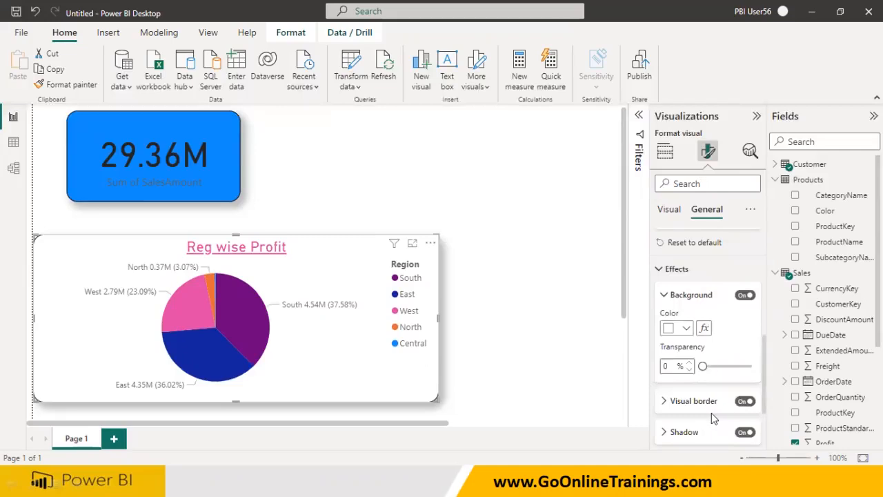
scroll(714, 427, "down", 3)
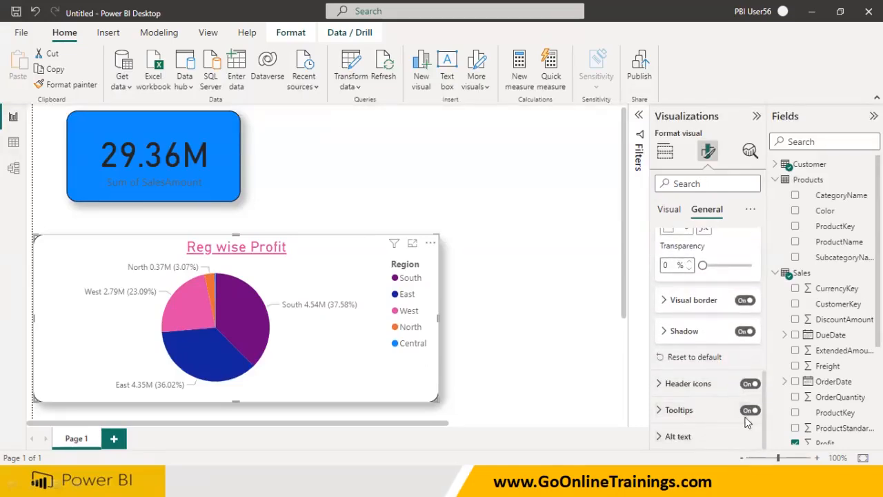
scroll(741, 422, "up", 7)
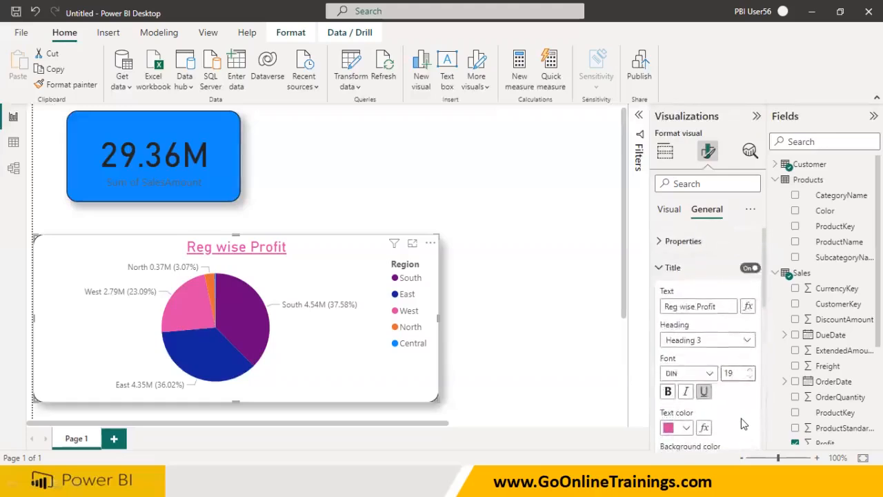
Try switching the chart to a donut chart and back to a pie chart
left_click(668, 211)
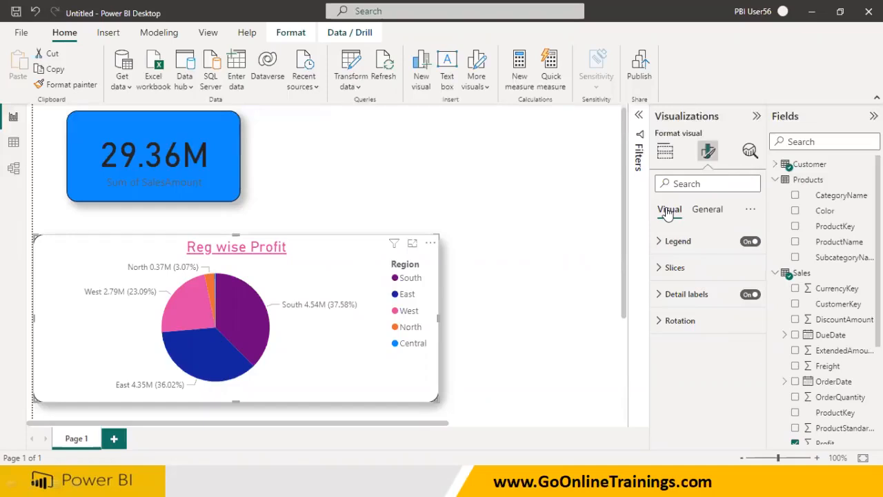
left_click(665, 151)
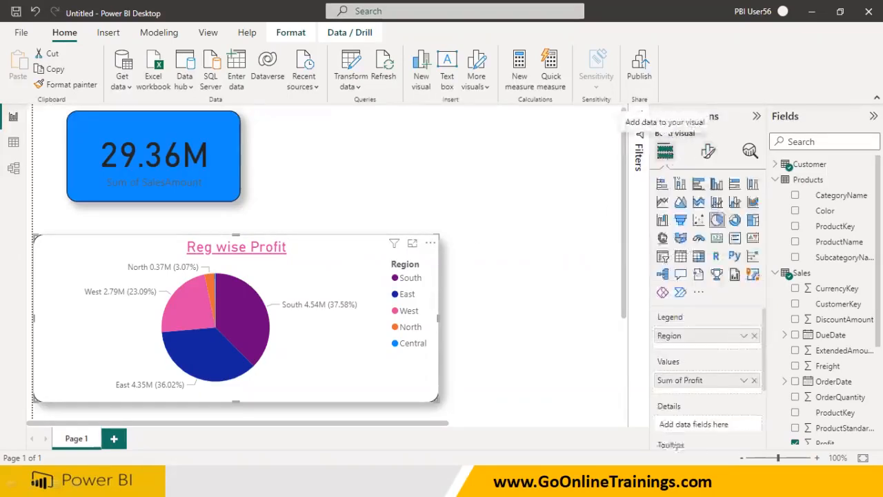
left_click(734, 220)
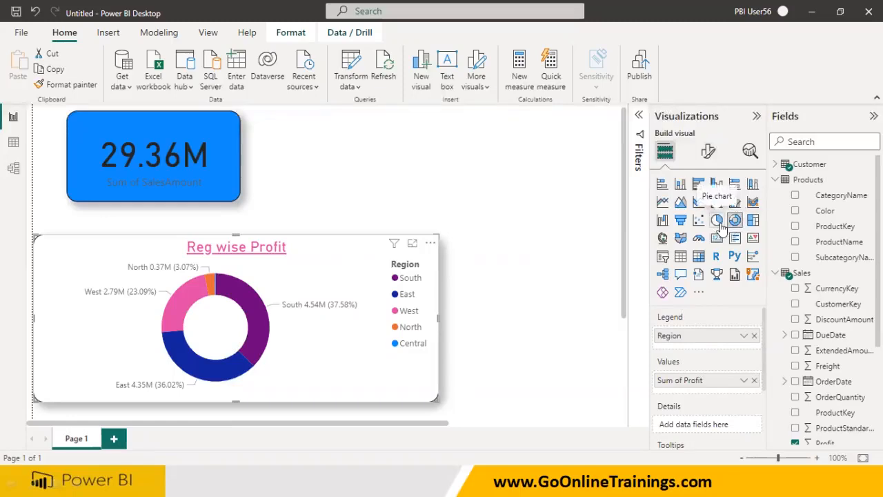
left_click(717, 220)
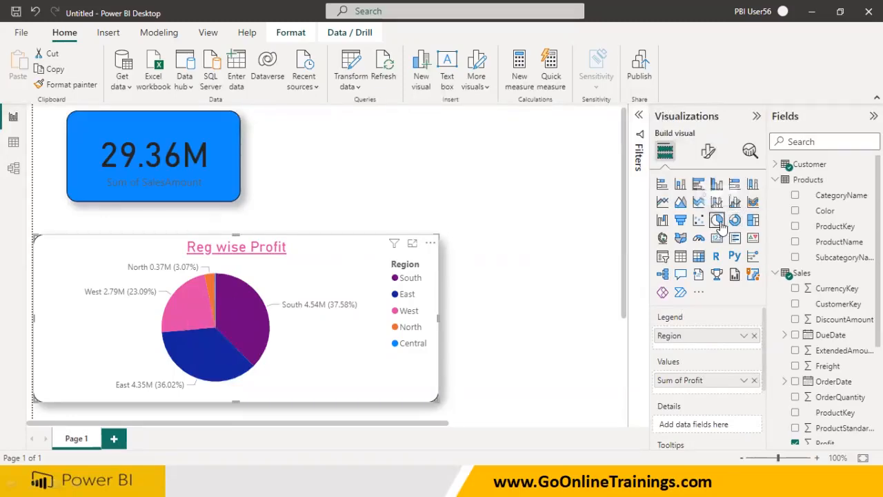
Replace Region in the chart's legend with SubcategoryName
left_click_drag(674, 336, 397, 334)
left_click(753, 336)
left_click_drag(838, 257, 718, 335)
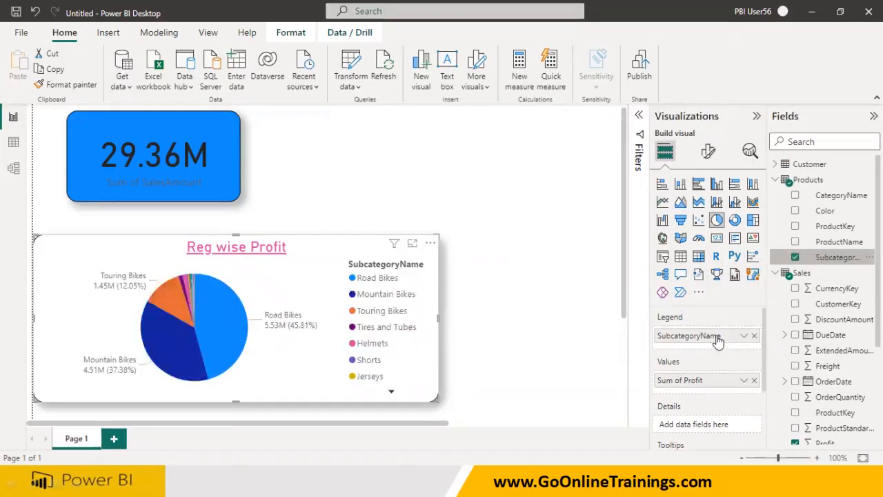
Page through the subcategory legend, then remove SubcategoryName from the legend
left_click(391, 391)
left_click(391, 393)
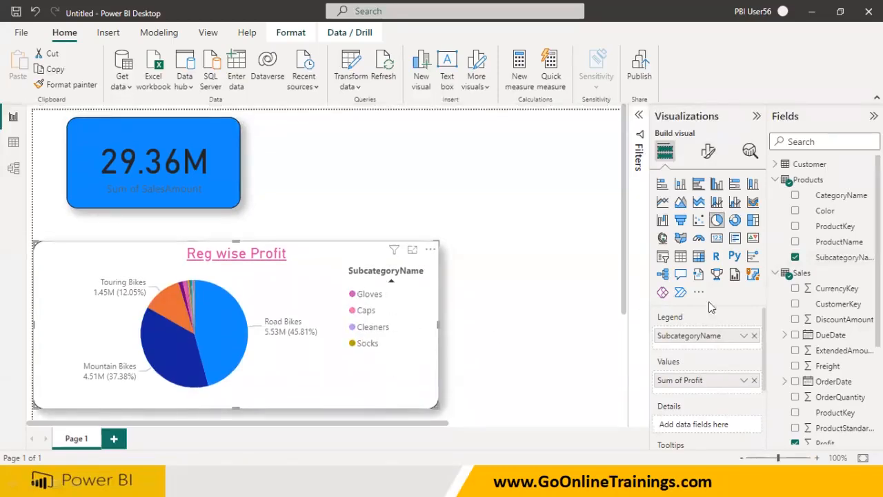
left_click(754, 335)
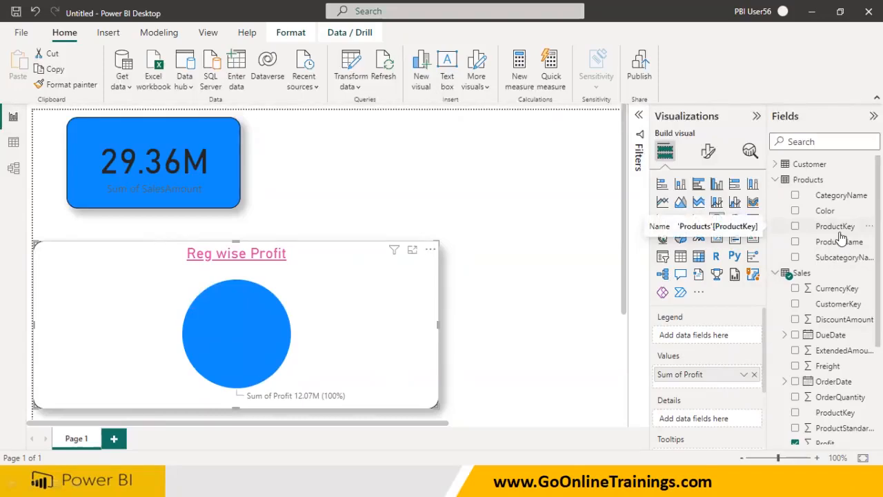
key("super")
key("super")
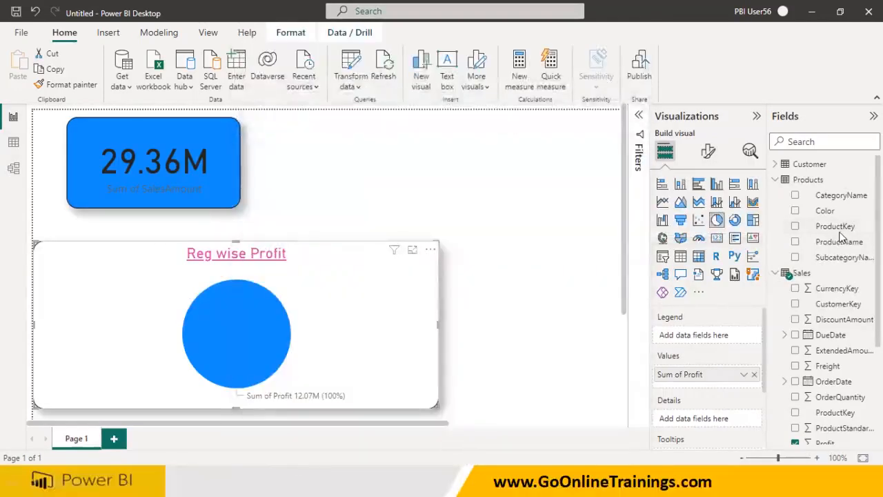
Add ProductName to the pie chart's legend
left_click_drag(841, 243, 722, 337)
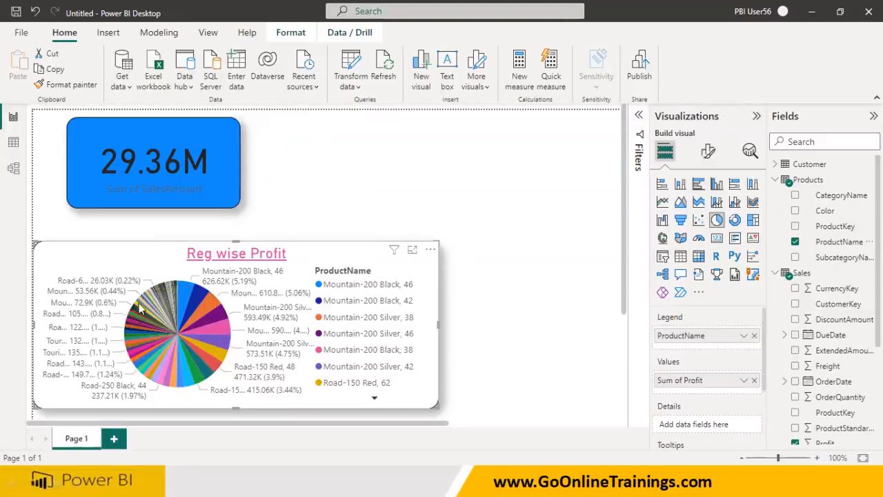
mouse_move(211, 370)
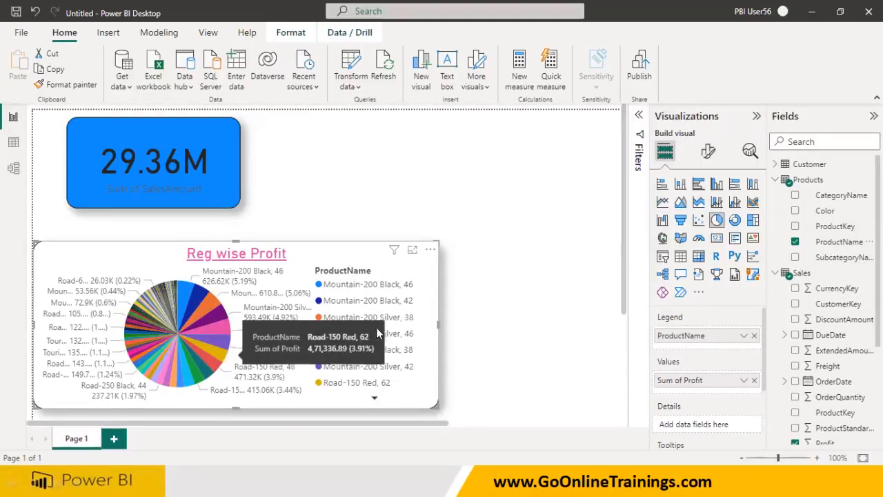
Switch the chart between pie and donut styles, leaving it as a donut chart
left_click(738, 223)
left_click(719, 223)
left_click(737, 223)
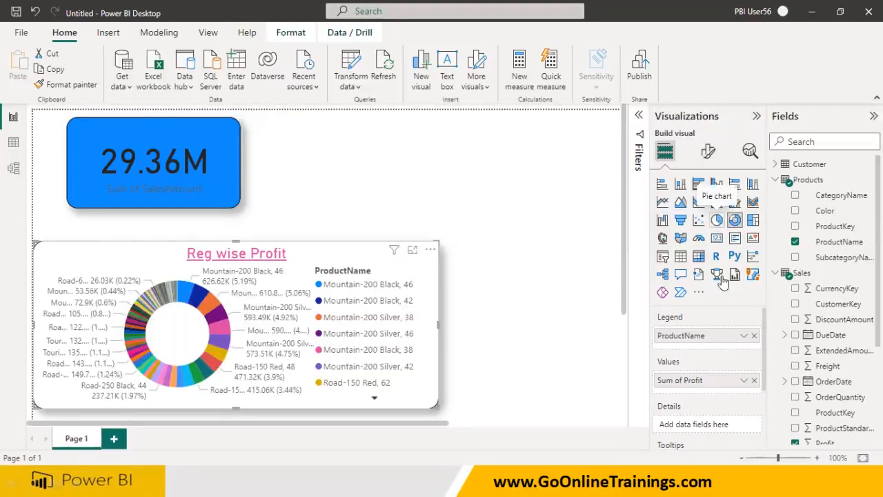
Replace ProductName in the chart's legend with CategoryName
left_click(754, 336)
left_click_drag(836, 196, 717, 337)
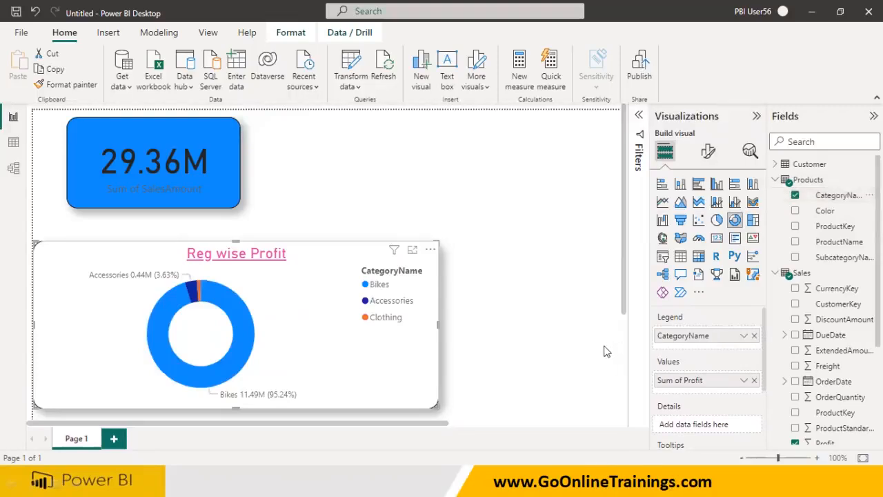
Make the donut chart narrower, briefly trying the pie style before returning to donut
left_click_drag(439, 325, 328, 339)
left_click(716, 219)
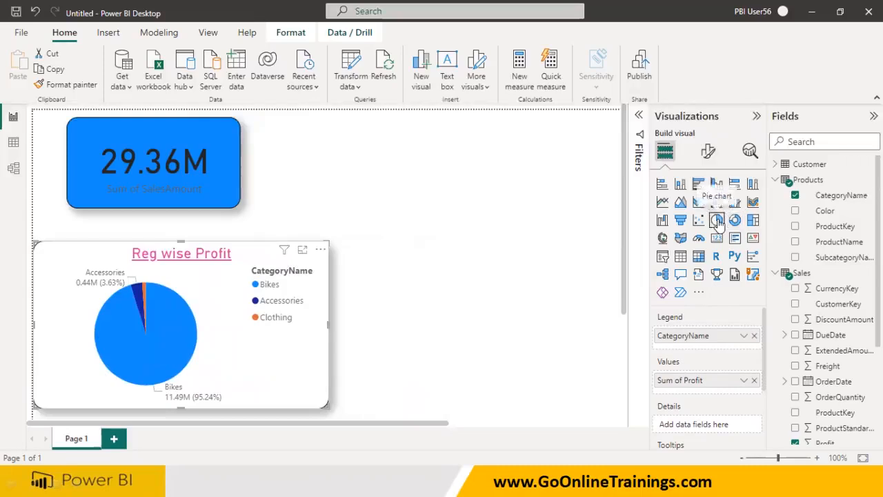
left_click(735, 220)
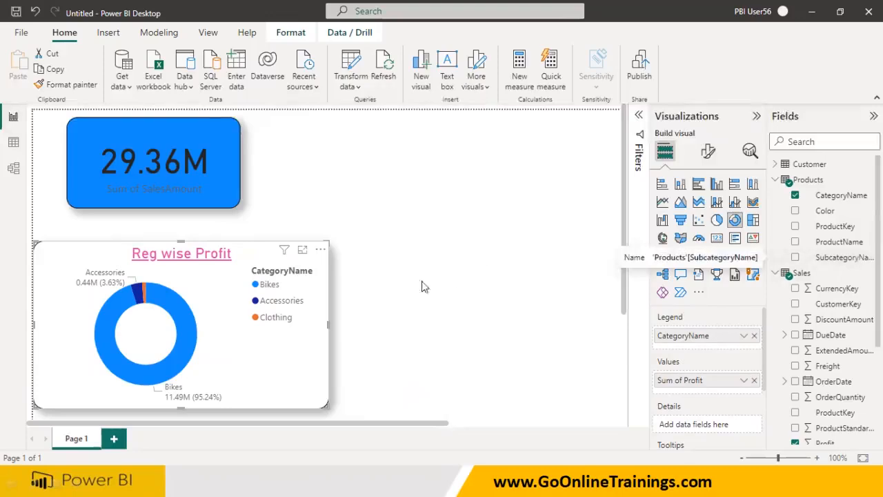
left_click_drag(327, 323, 275, 325)
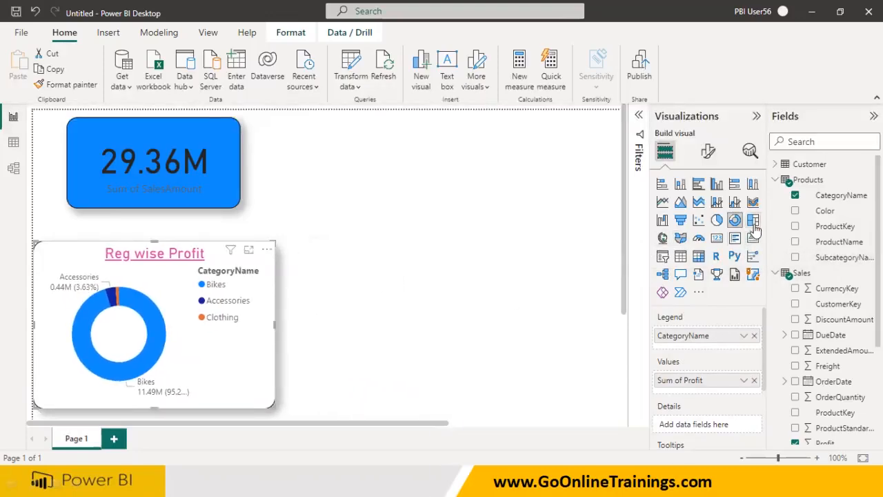
Insert a new treemap visual and position it to the right of the donut chart
left_click(518, 269)
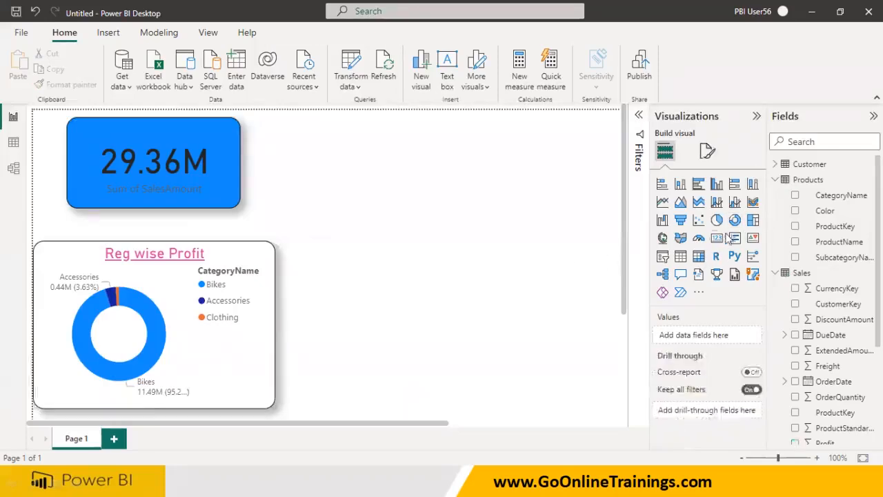
left_click(753, 220)
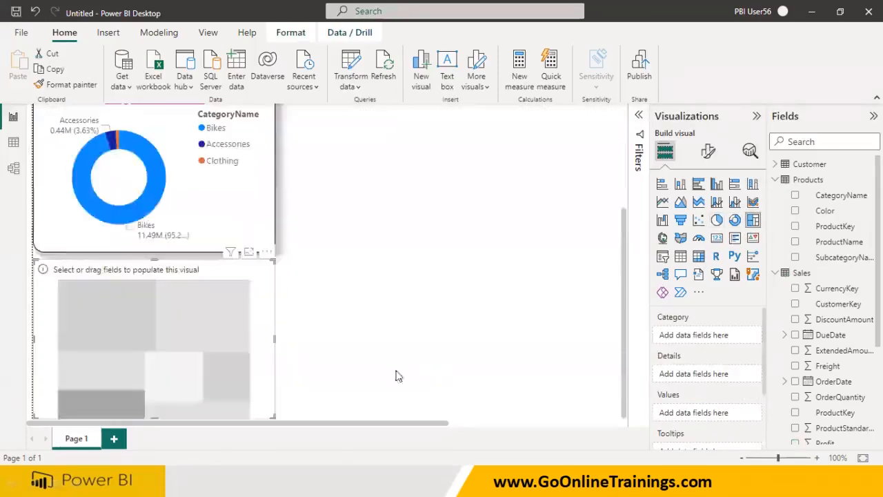
left_click_drag(321, 344, 502, 232)
scroll(453, 273, "up", 2)
left_click_drag(447, 293, 484, 175)
left_click_drag(462, 236, 432, 325)
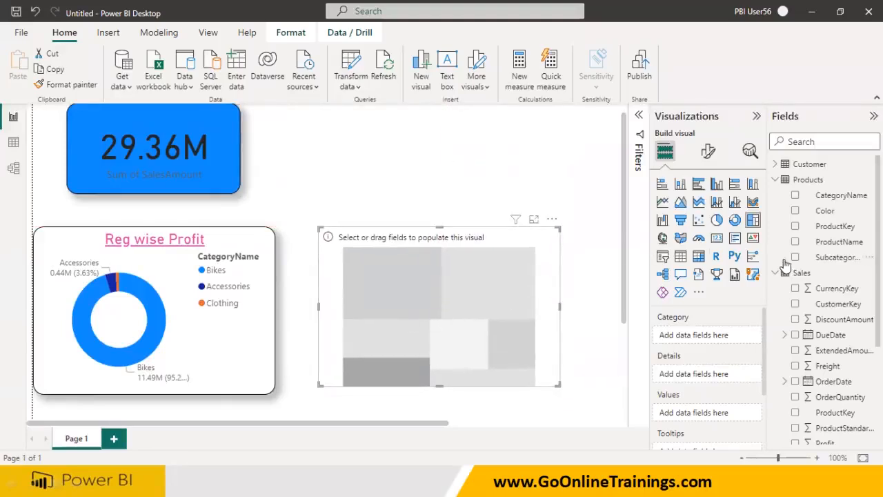
Build the treemap with SubcategoryName as the category and SalesAmount as the values
left_click_drag(831, 258, 467, 305)
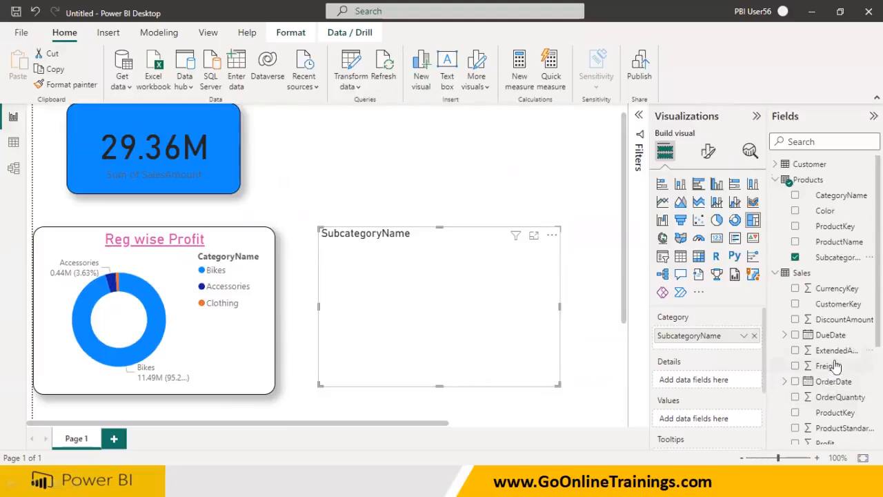
scroll(838, 376, "down", 3)
left_click_drag(838, 329, 495, 296)
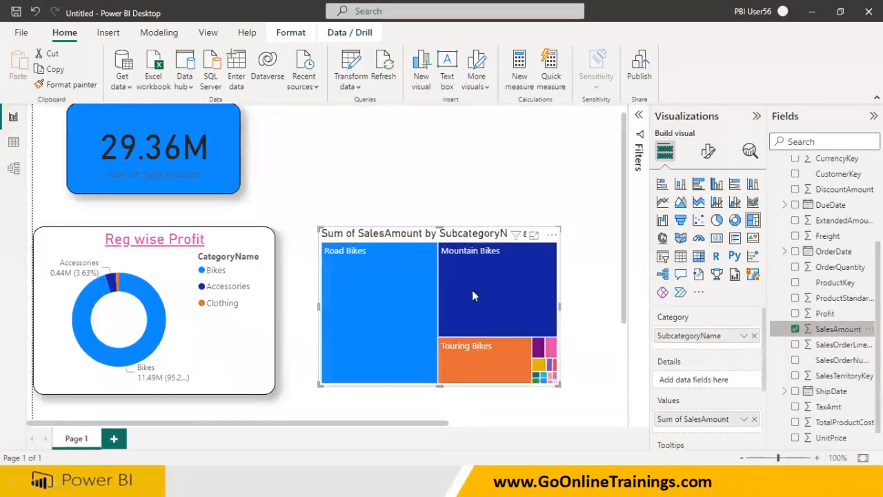
Move the treemap up and enlarge it to fill the space beside the card and chart
left_click_drag(447, 241, 425, 131)
left_click_drag(538, 281, 596, 388)
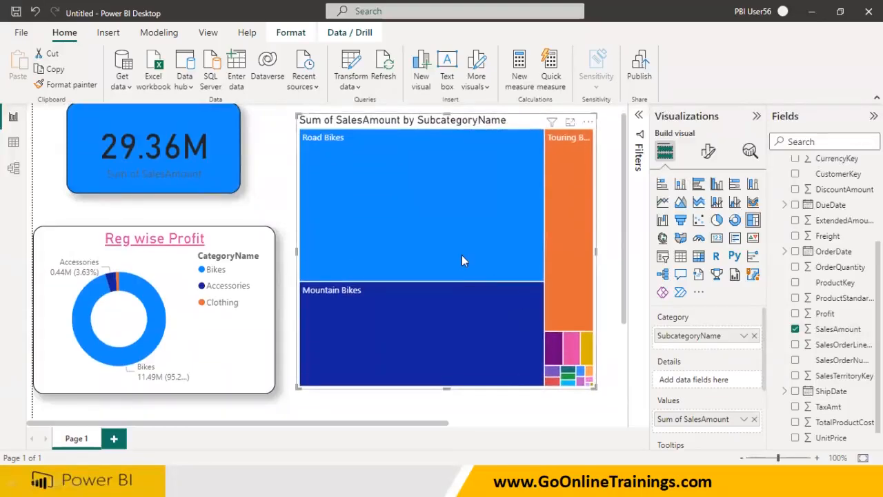
Turn on data labels for the treemap in its format settings
left_click(708, 150)
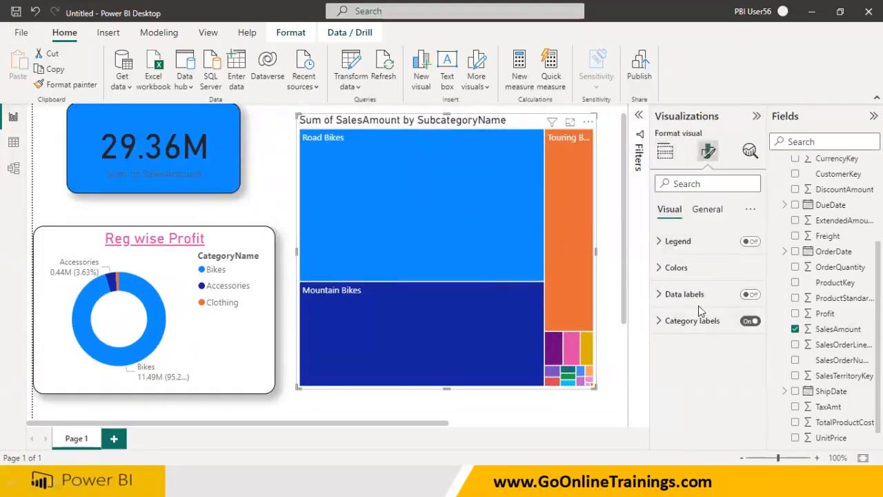
left_click(750, 294)
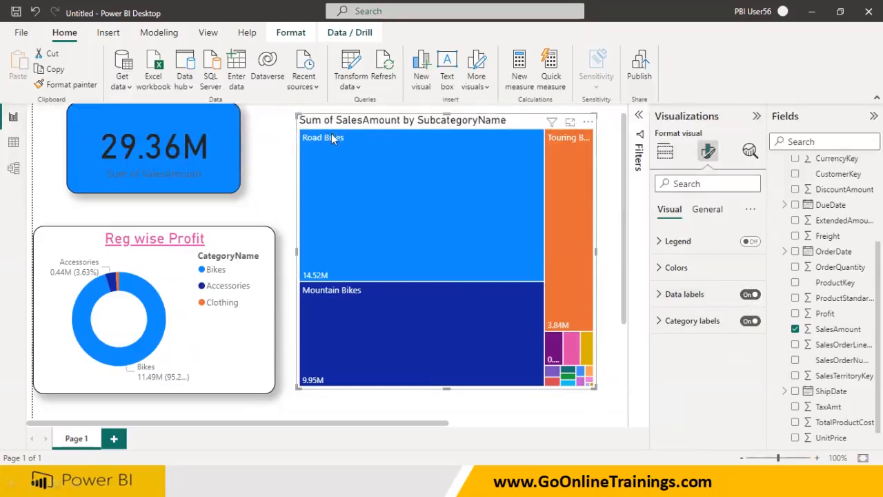
mouse_move(320, 142)
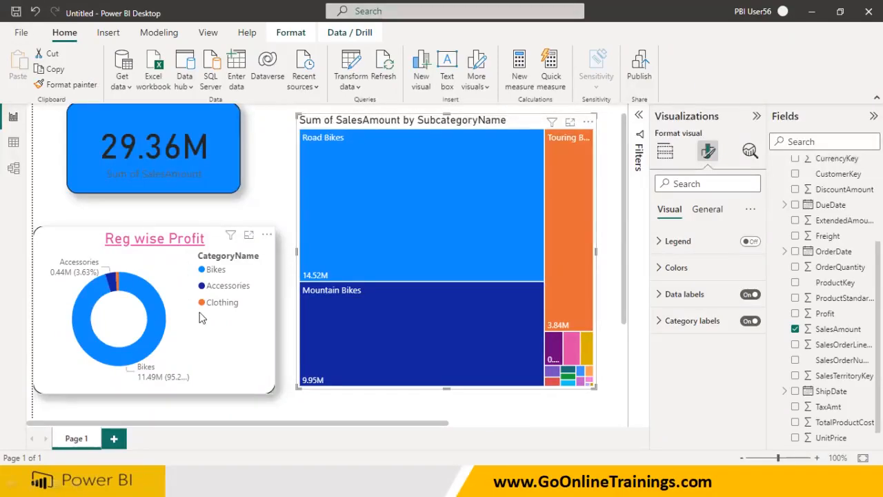
Open the Products table in data view and review the SubcategoryName filter values
left_click(15, 143)
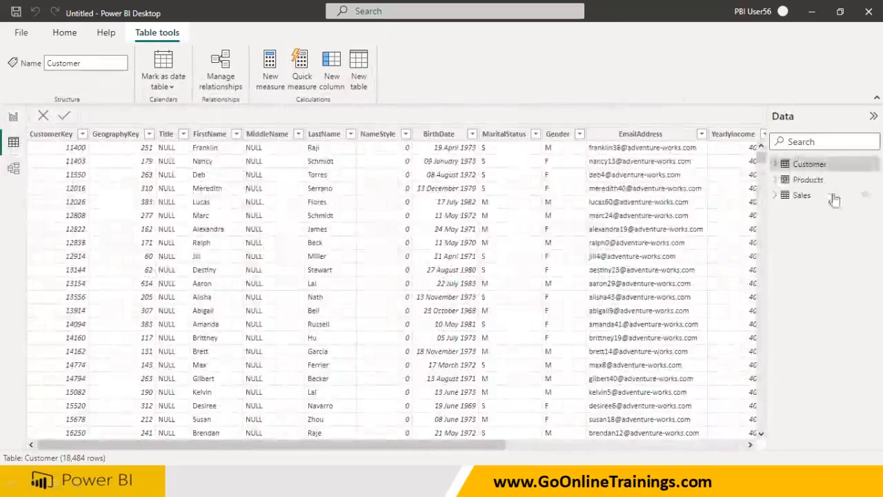
left_click(807, 179)
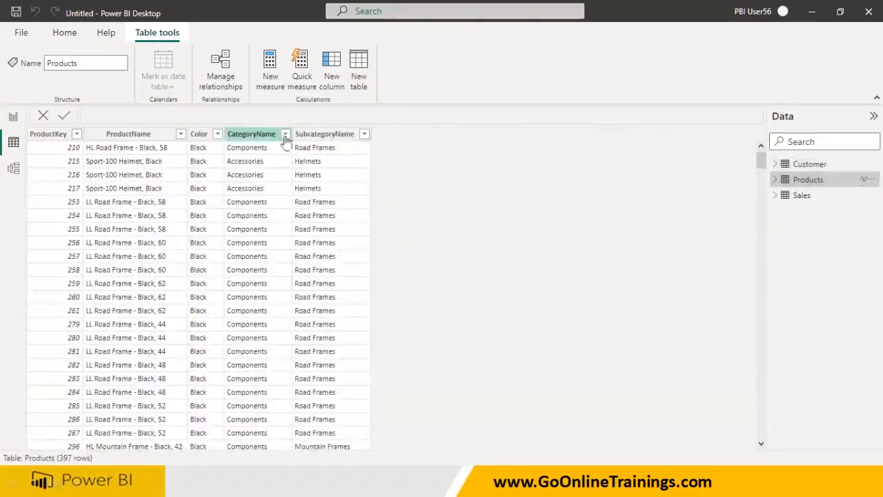
left_click(365, 135)
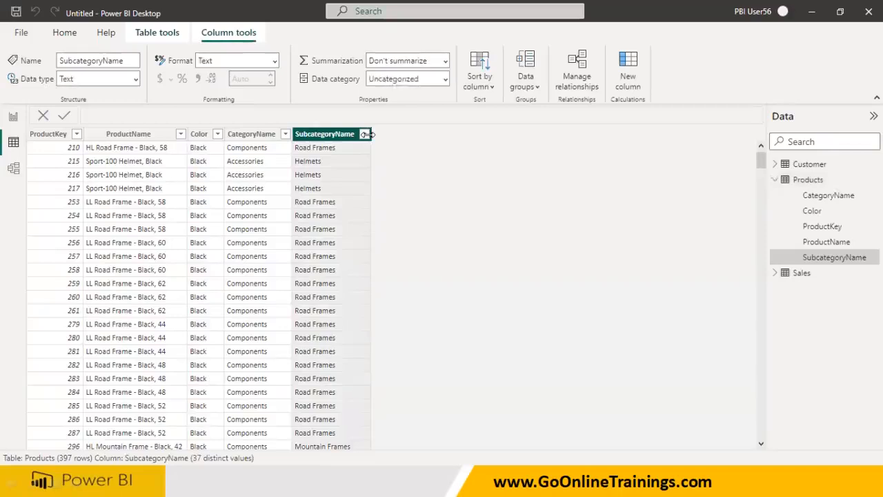
left_click(364, 135)
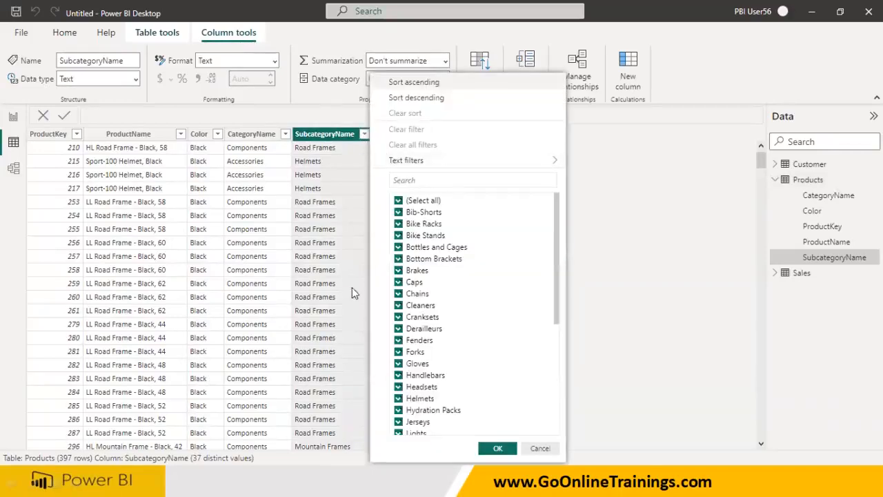
scroll(429, 303, "down", 3)
scroll(429, 303, "down", 3)
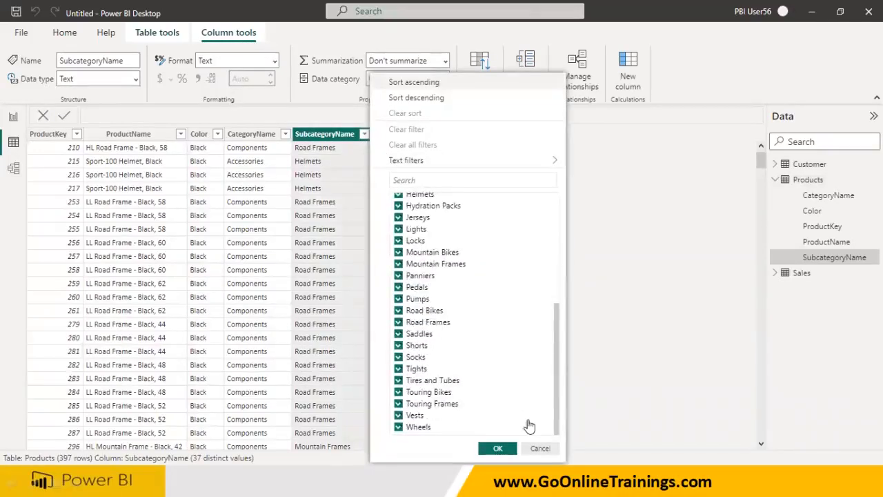
left_click(541, 447)
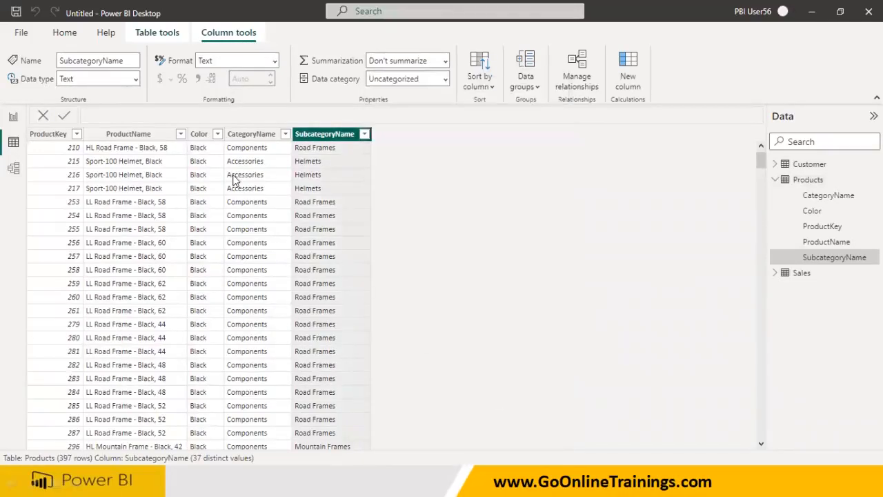
Review the CategoryName, Color and SubcategoryName filter values, then return to the report view
left_click(285, 134)
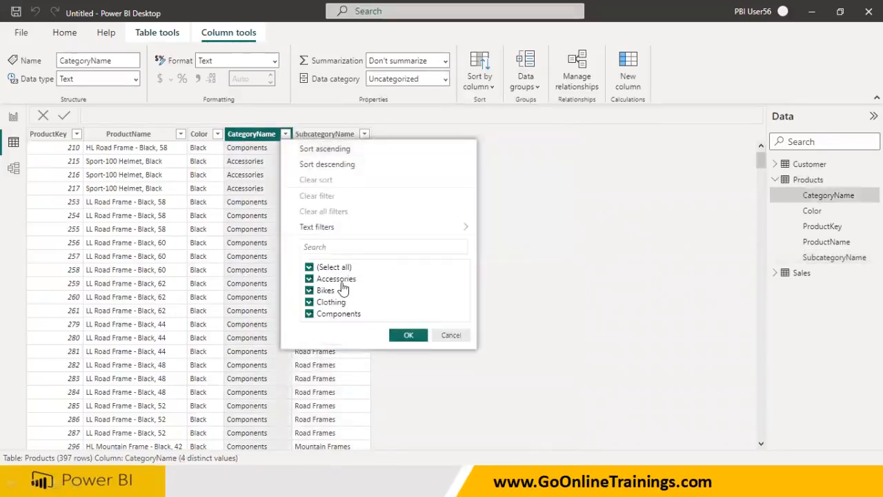
left_click(451, 334)
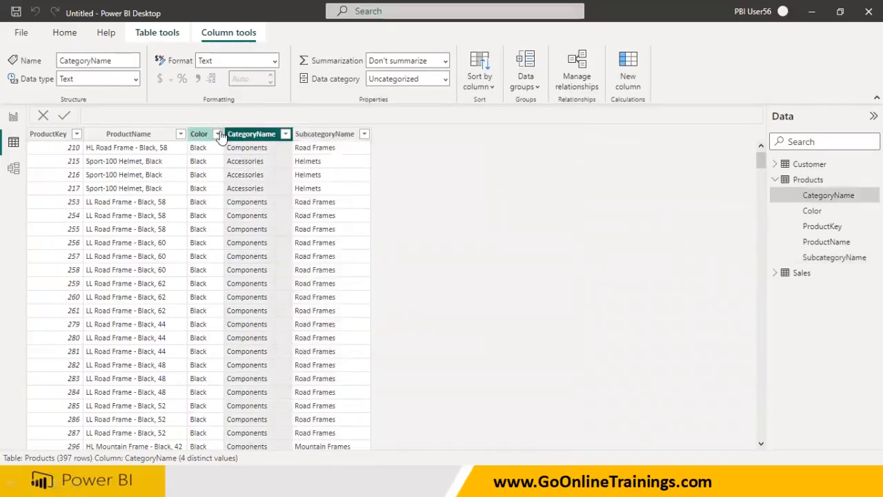
left_click(217, 134)
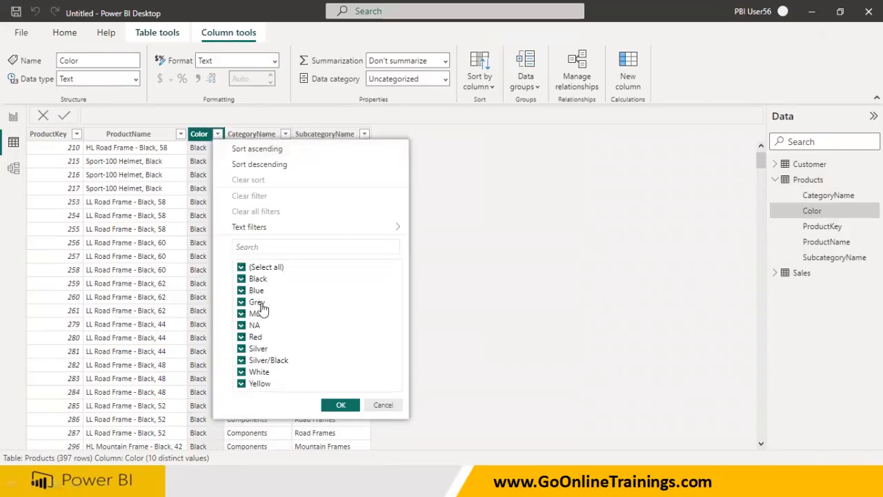
left_click(382, 404)
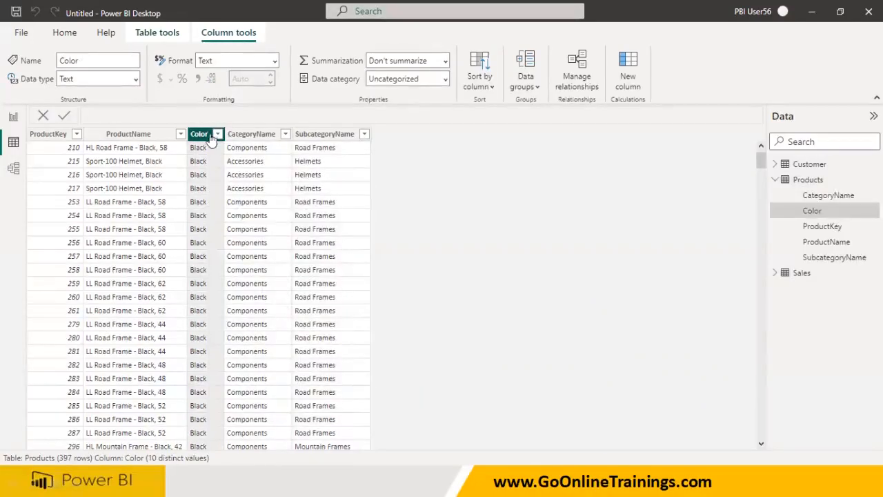
left_click(365, 134)
mouse_move(556, 290)
left_mouse_down()
mouse_move(557, 388)
mouse_move(552, 266)
mouse_move(554, 426)
mouse_move(557, 281)
left_mouse_up()
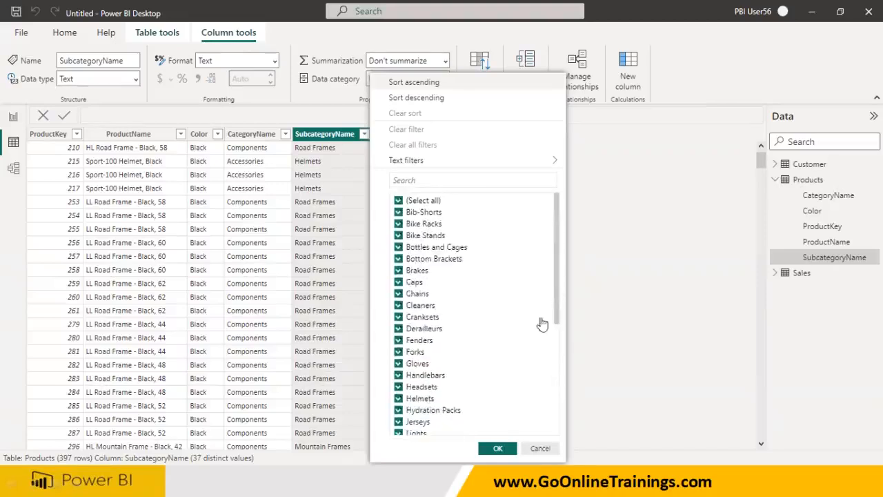
left_click(541, 448)
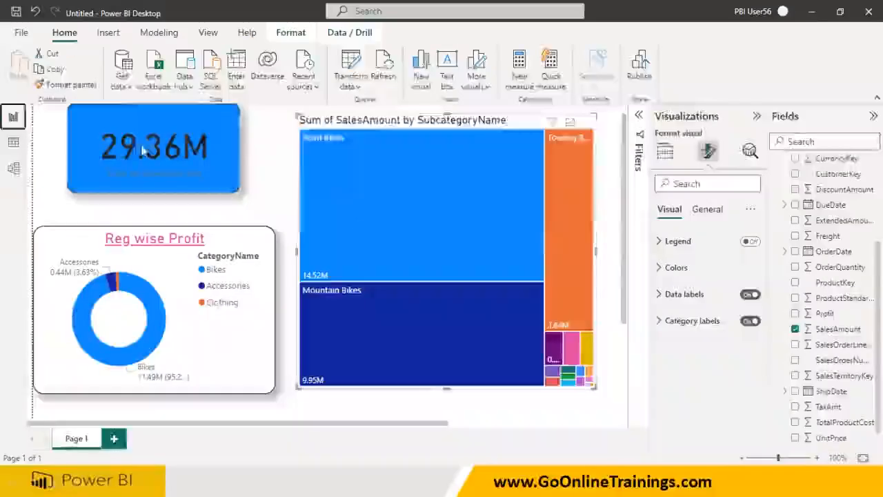
left_click(14, 117)
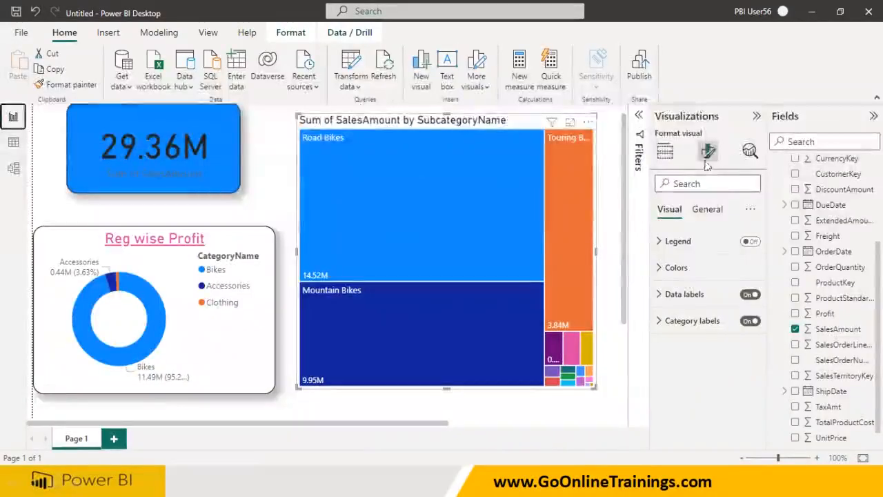
Replace SubcategoryName with ProductName as the treemap's category
left_click(664, 150)
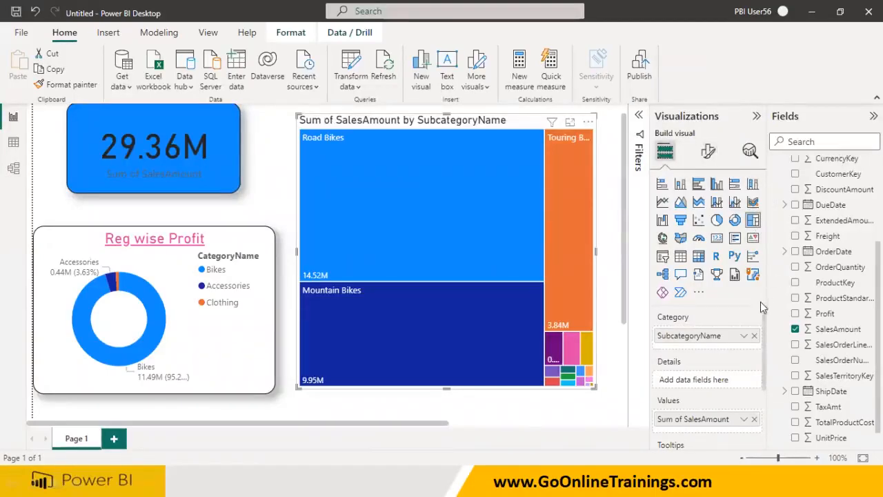
left_click(754, 336)
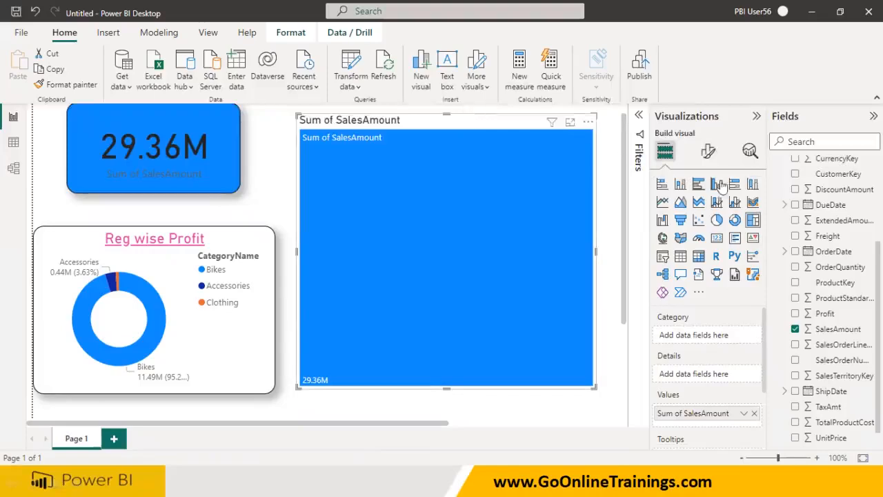
scroll(779, 186, "up", 3)
left_click(775, 179)
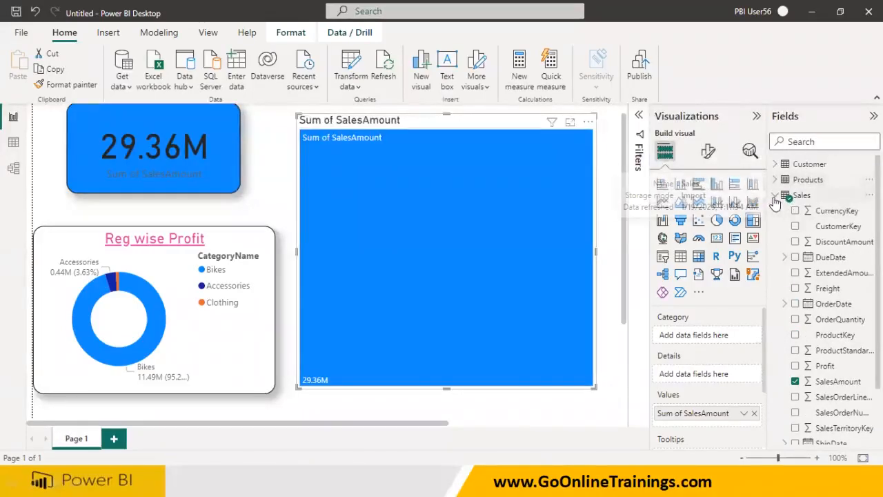
left_click(776, 180)
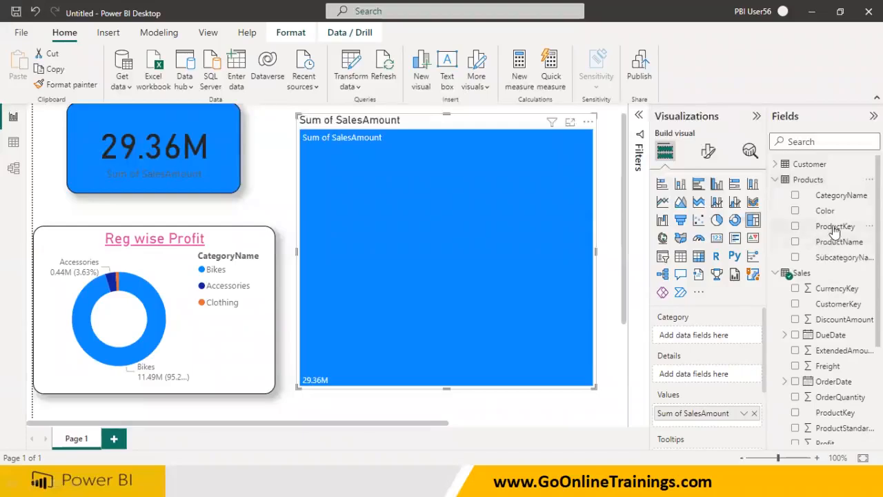
left_click_drag(847, 249, 524, 252)
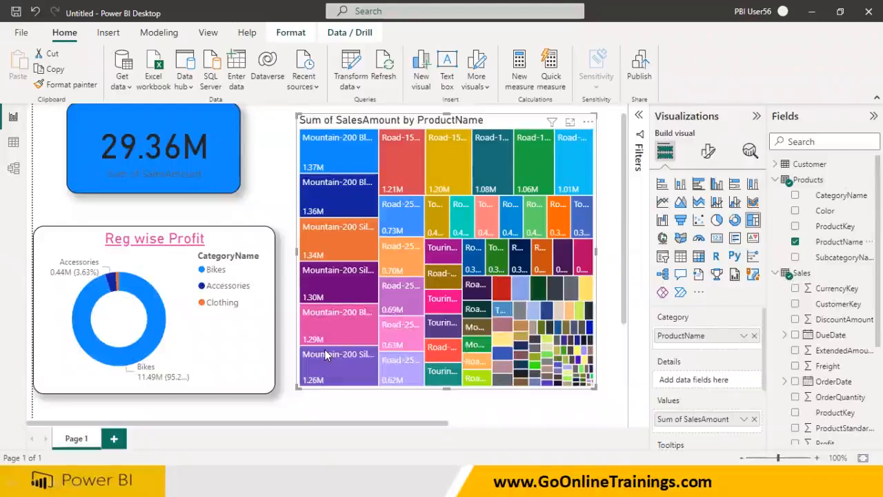
mouse_move(324, 350)
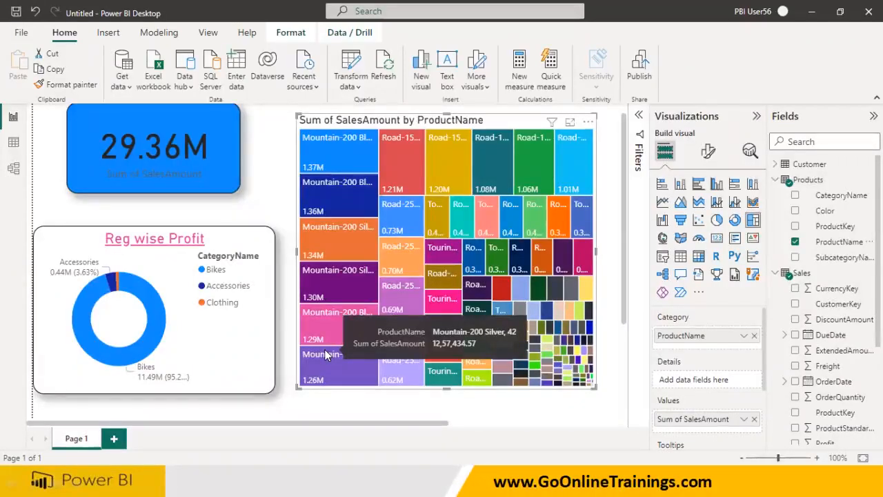
Switch the treemap's category back from ProductName to SubcategoryName
left_click(755, 336)
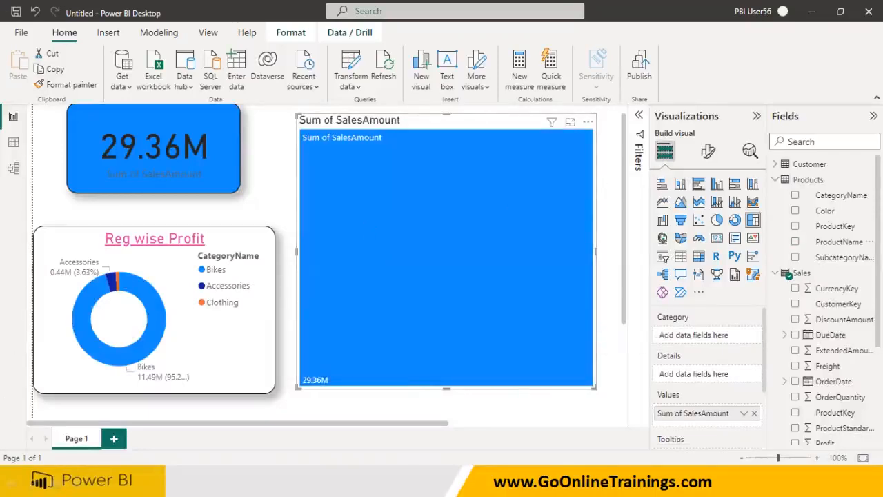
left_click(795, 257)
mouse_move(393, 195)
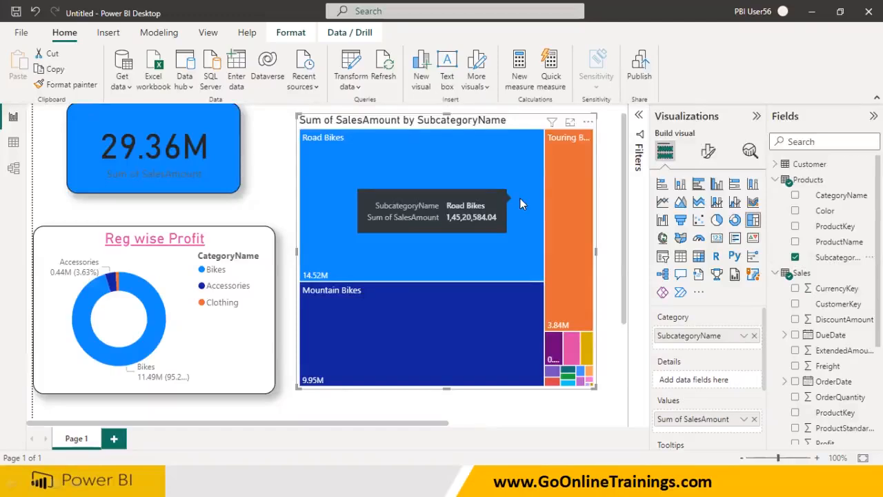
Convert the Reg wise Profit donut chart into a pie chart
left_click(204, 376)
left_click(716, 219)
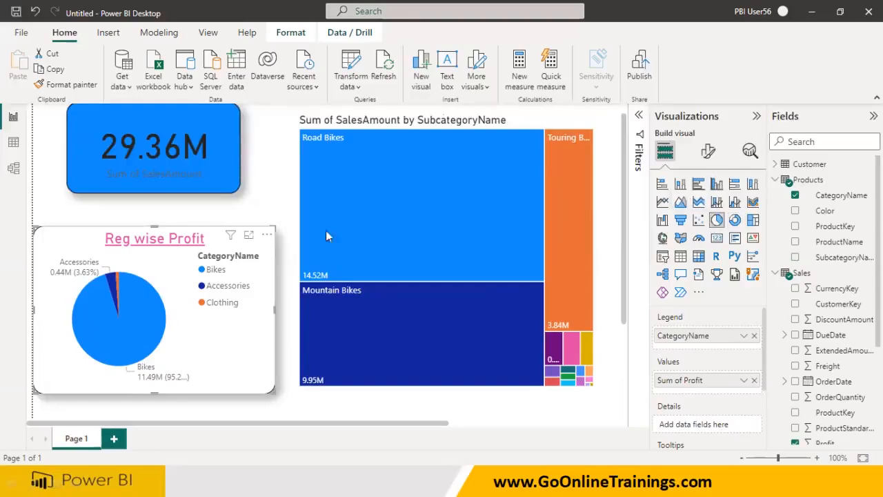
Temporarily use ProductName as the pie chart's legend, then restore CategoryName as the legend
left_click(754, 335)
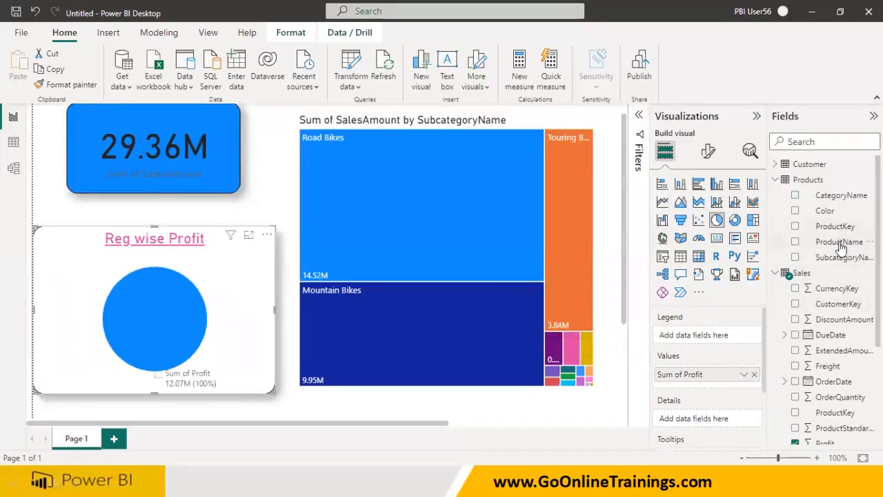
left_click_drag(842, 248, 727, 338)
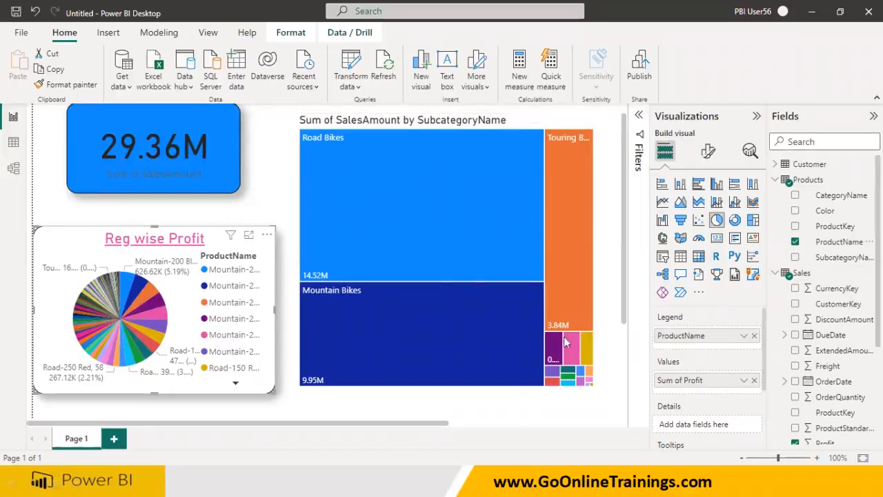
left_click(753, 335)
left_click_drag(838, 196, 707, 340)
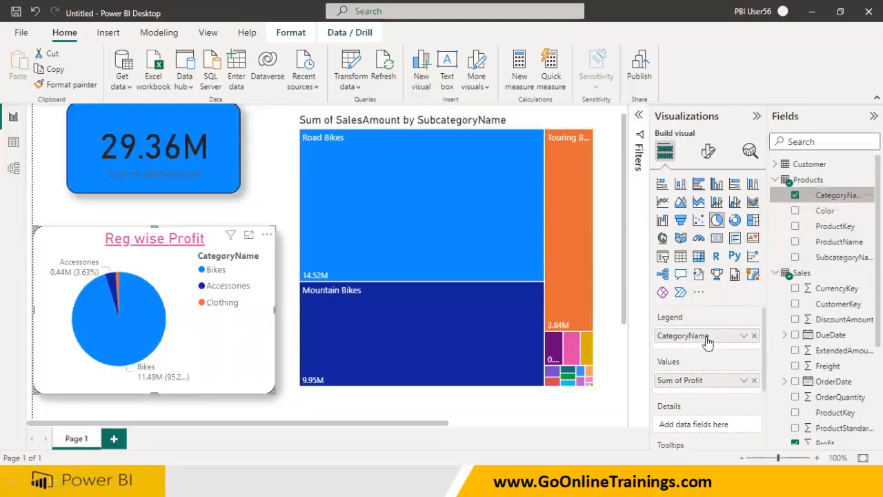
Cross-filter the report by selecting the Touring Bikes tile in the treemap, then deselect it
left_click(559, 242)
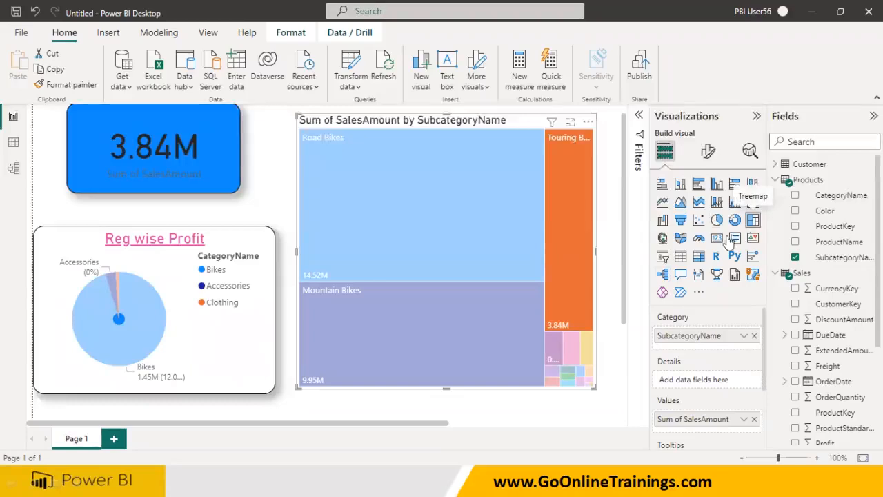
left_click(452, 410)
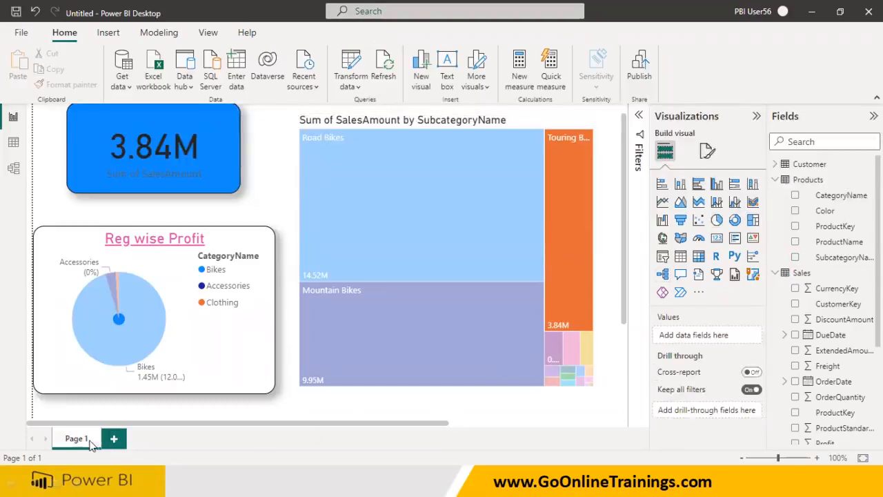
Add a new report page, return to Page 1 and select the treemap
left_click(114, 439)
left_click(79, 439)
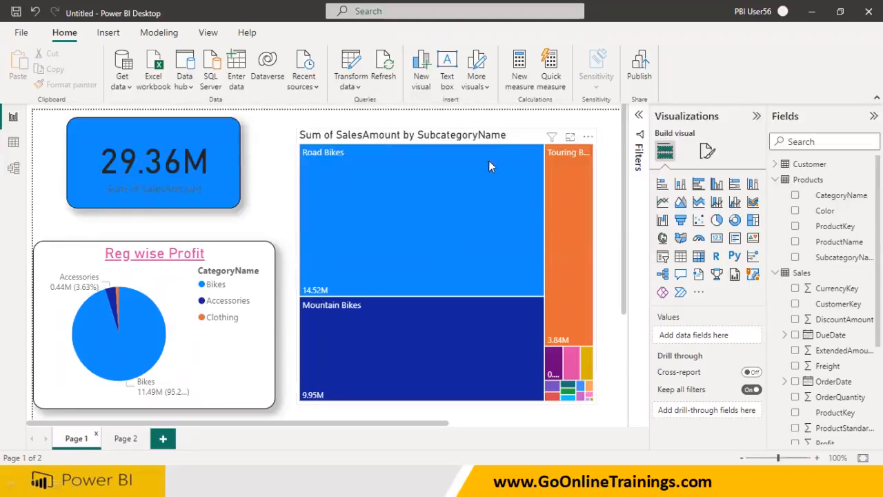
left_click(516, 138)
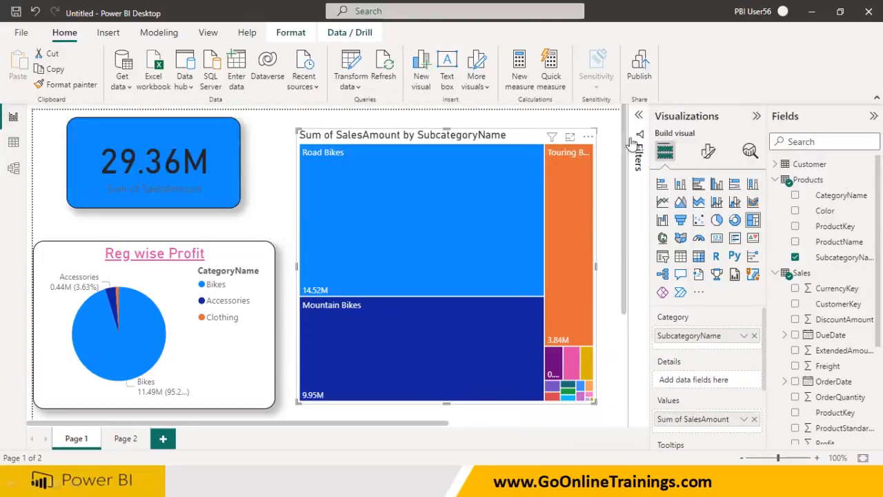
left_click_drag(653, 327, 712, 326)
mouse_move(695, 350)
left_mouse_down()
mouse_move(655, 365)
mouse_move(694, 346)
mouse_move(706, 357)
mouse_move(737, 359)
mouse_move(726, 367)
left_mouse_up()
mouse_move(703, 398)
left_mouse_down()
mouse_move(690, 414)
mouse_move(755, 384)
mouse_move(738, 404)
left_mouse_up()
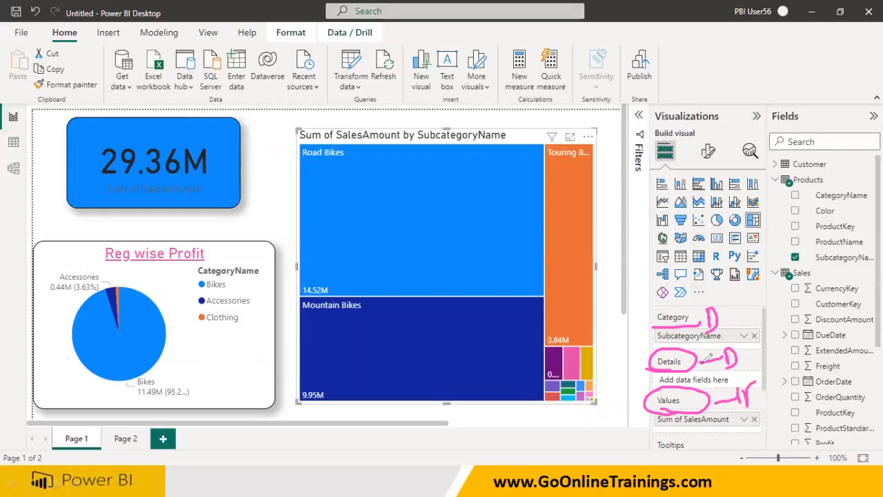
left_click_drag(733, 309, 771, 290)
left_click_drag(749, 401, 800, 399)
mouse_move(810, 377)
left_mouse_down()
mouse_move(816, 401)
mouse_move(824, 371)
left_mouse_up()
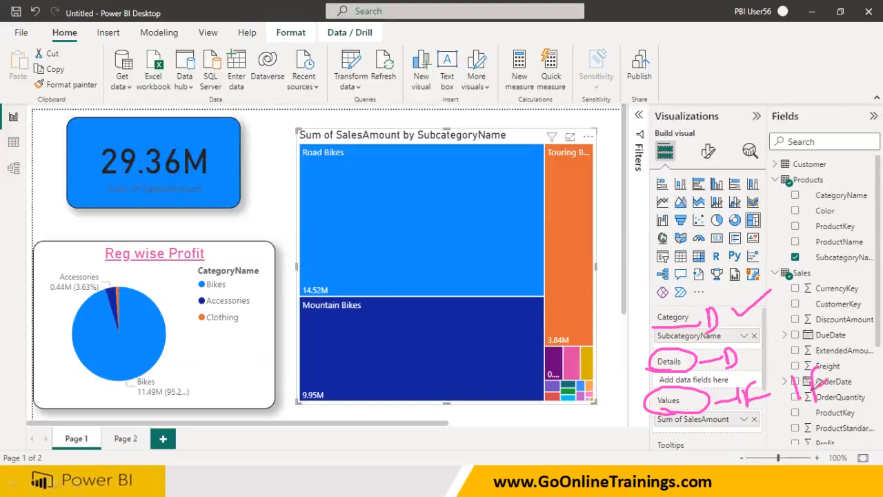
left_click_drag(735, 316, 772, 302)
left_click_drag(736, 427, 820, 409)
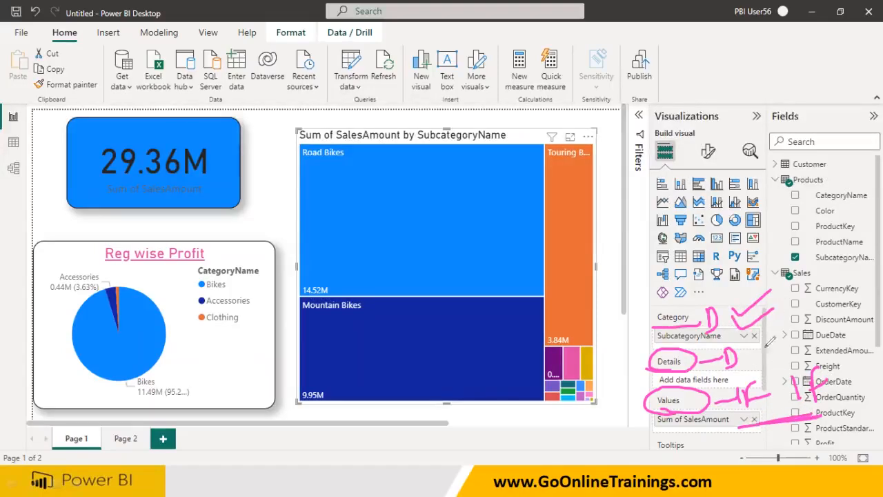
left_click_drag(763, 349, 790, 315)
left_click_drag(786, 375, 831, 394)
left_click_drag(823, 368, 793, 403)
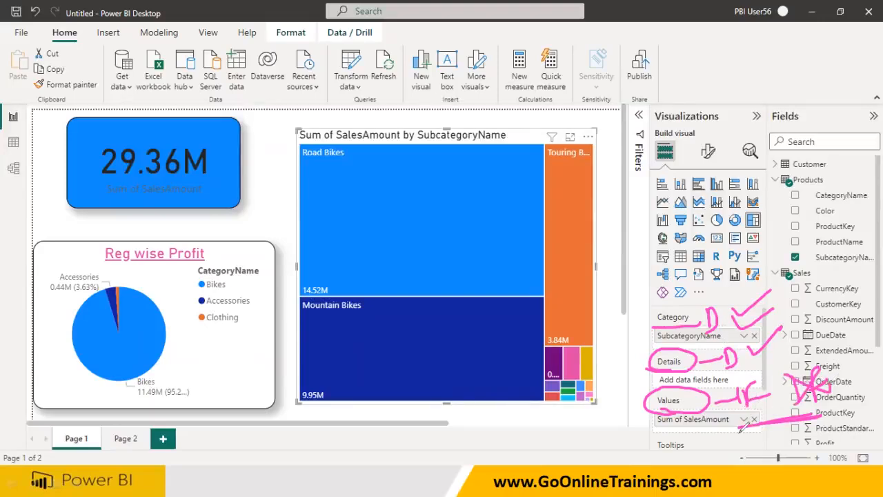
mouse_move(651, 456)
left_mouse_down()
mouse_move(693, 448)
mouse_move(693, 432)
mouse_move(663, 461)
mouse_move(676, 459)
left_mouse_up()
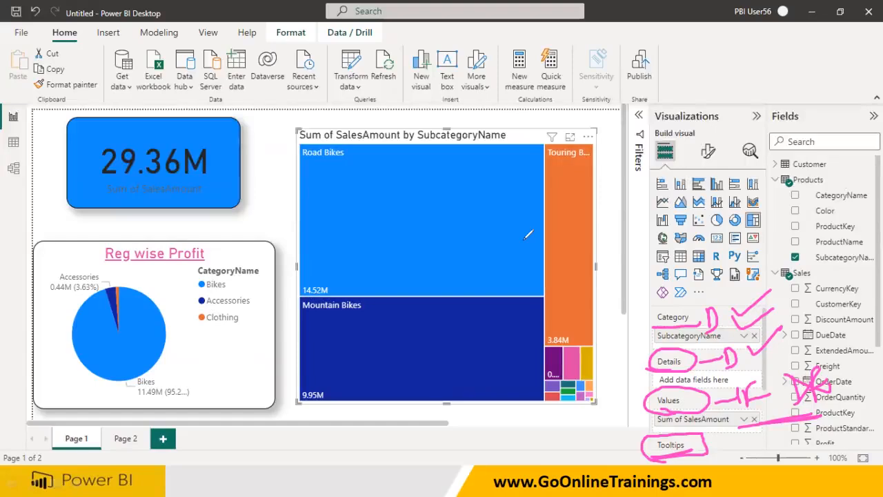
key("e")
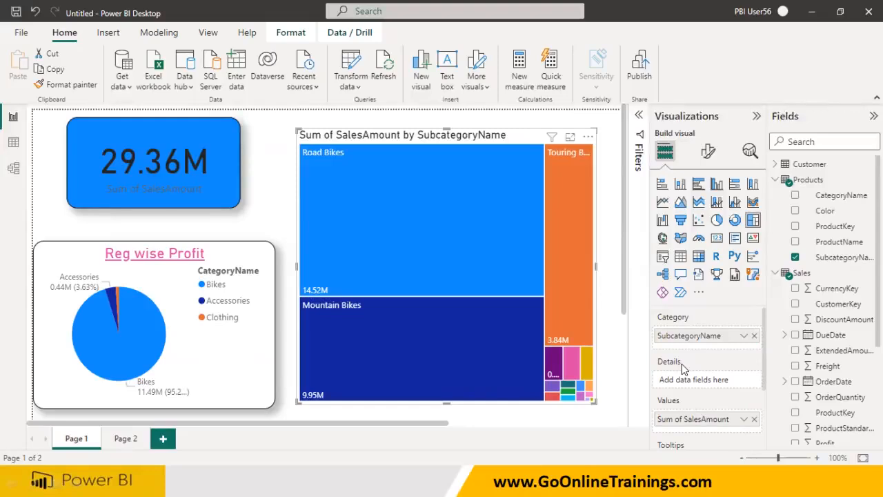
scroll(686, 411, "down", 1)
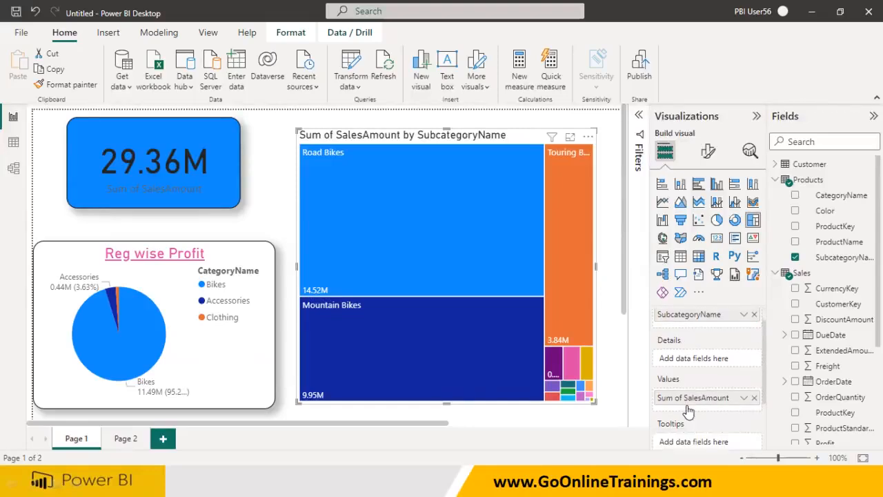
scroll(688, 400, "up", 1)
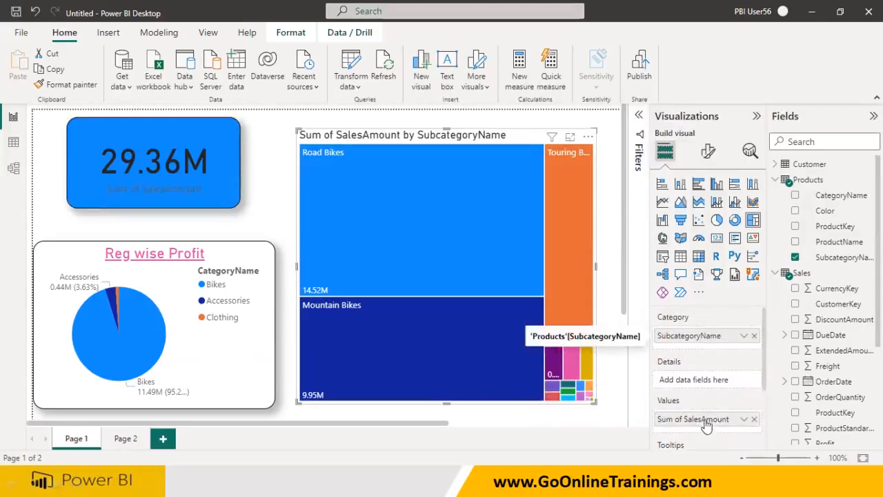
Add Freight as a second value in the treemap and hover over tiles to compare their tooltips
left_click_drag(814, 376, 707, 434)
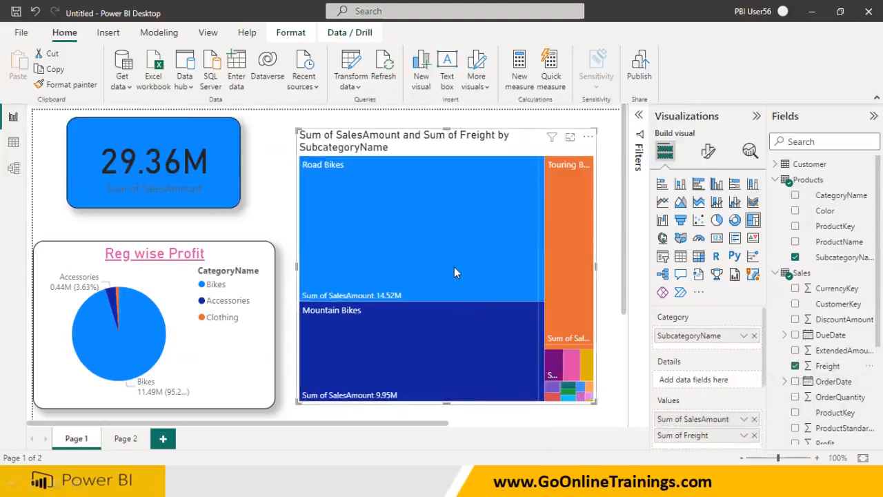
mouse_move(453, 266)
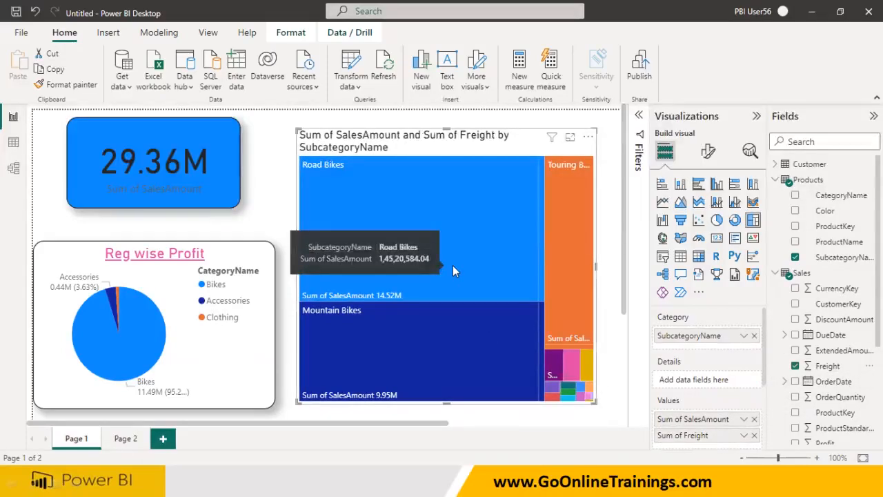
mouse_move(538, 272)
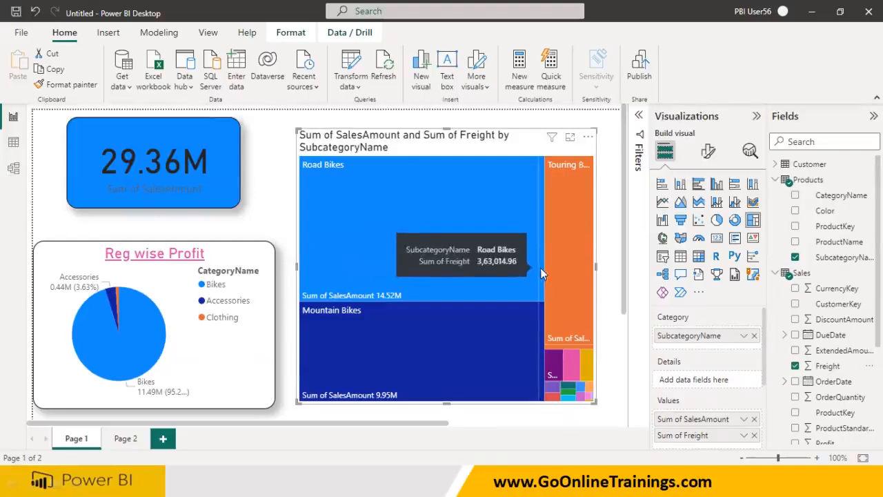
mouse_move(482, 324)
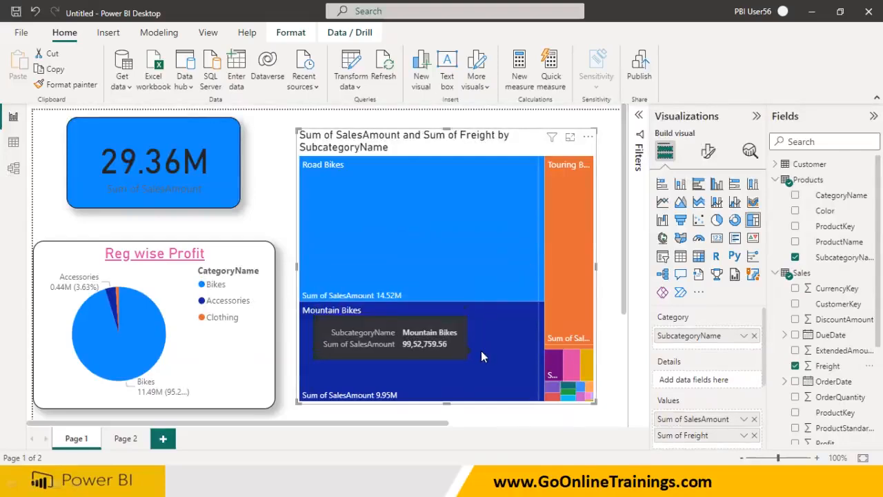
mouse_move(543, 357)
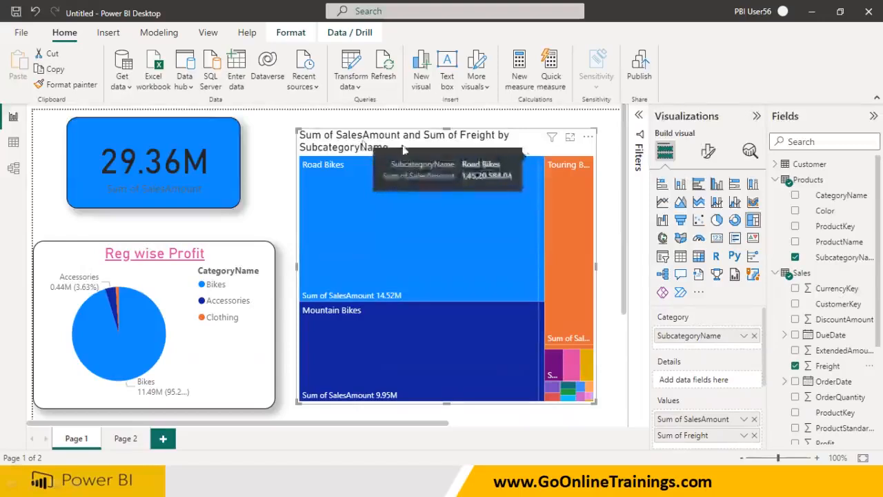
mouse_move(402, 240)
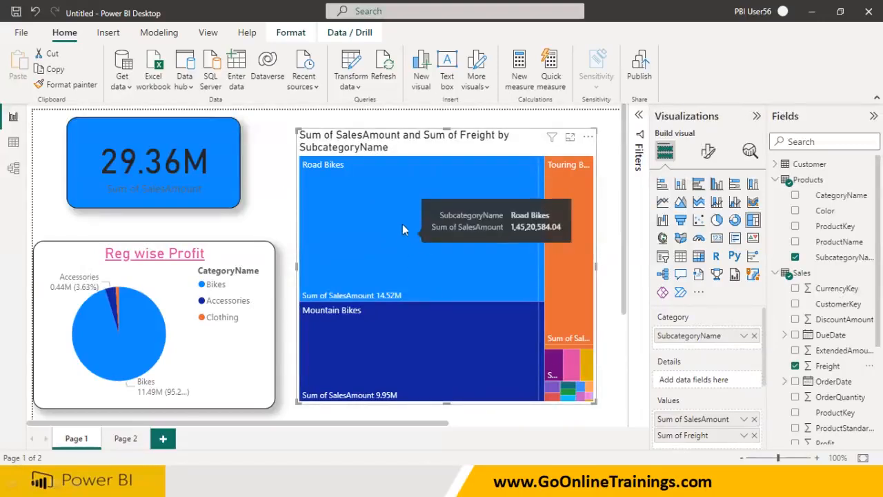
mouse_move(501, 338)
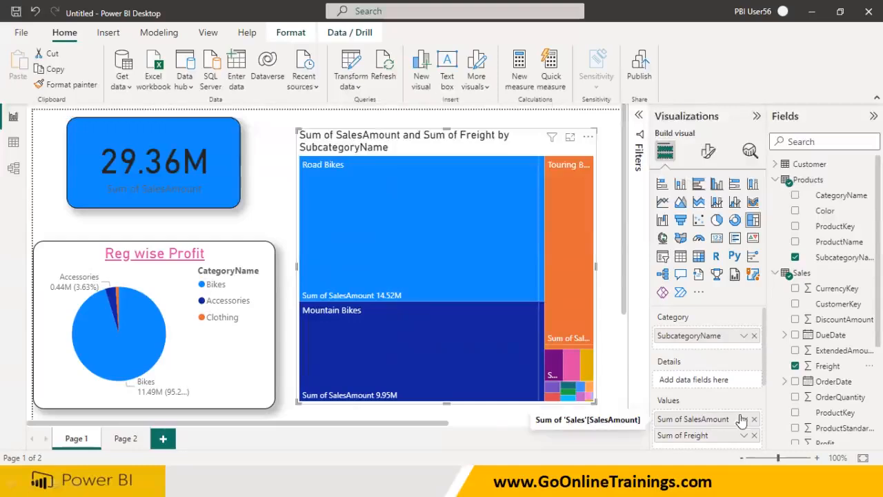
Remove Sum of Freight from the treemap's values
left_click_drag(825, 211, 703, 386)
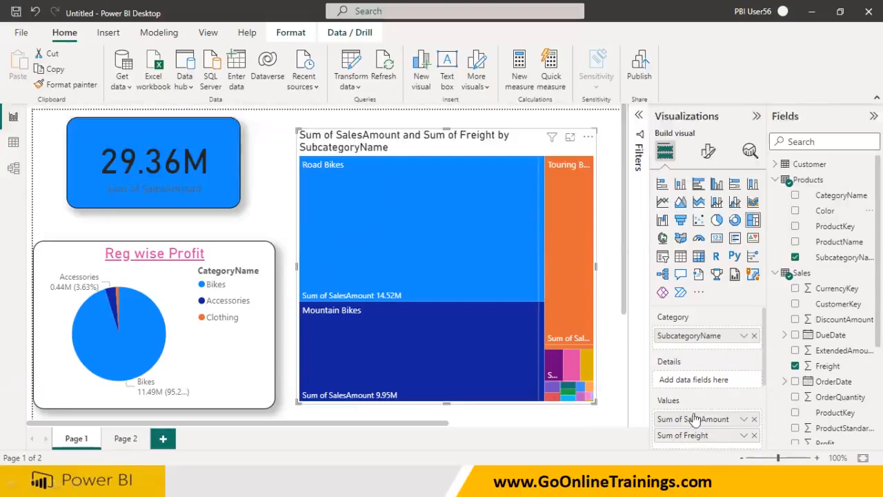
left_click(755, 436)
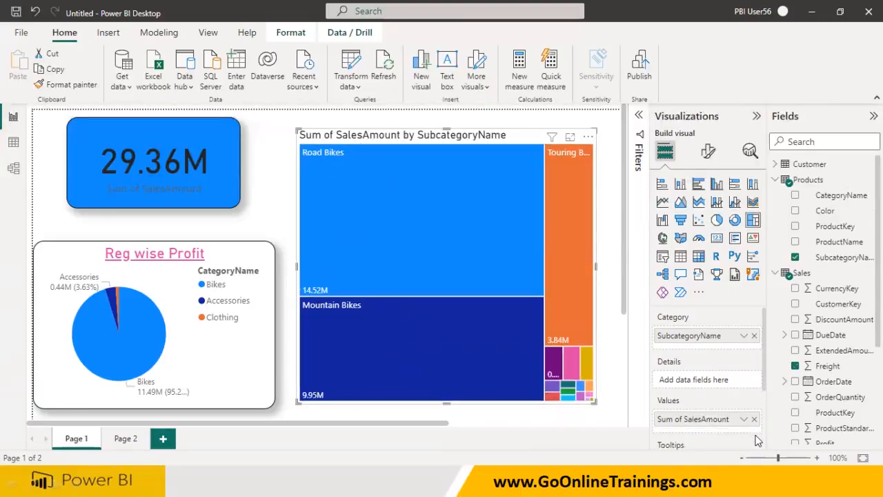
Add Color to the treemap's details and hover over the tiles to inspect the color breakdown
left_click_drag(820, 215, 714, 384)
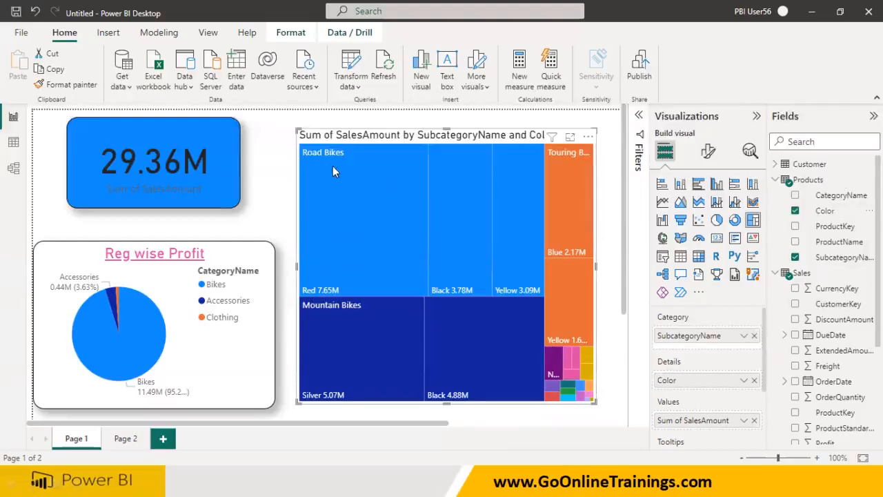
mouse_move(431, 225)
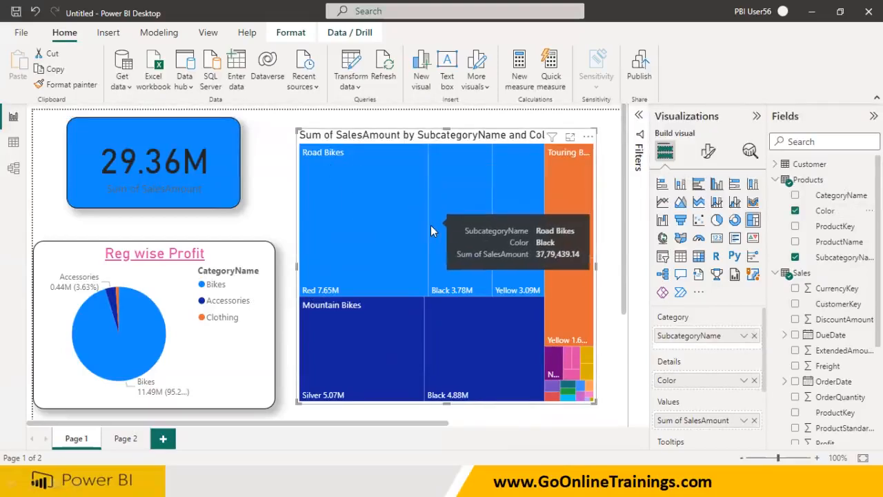
mouse_move(519, 207)
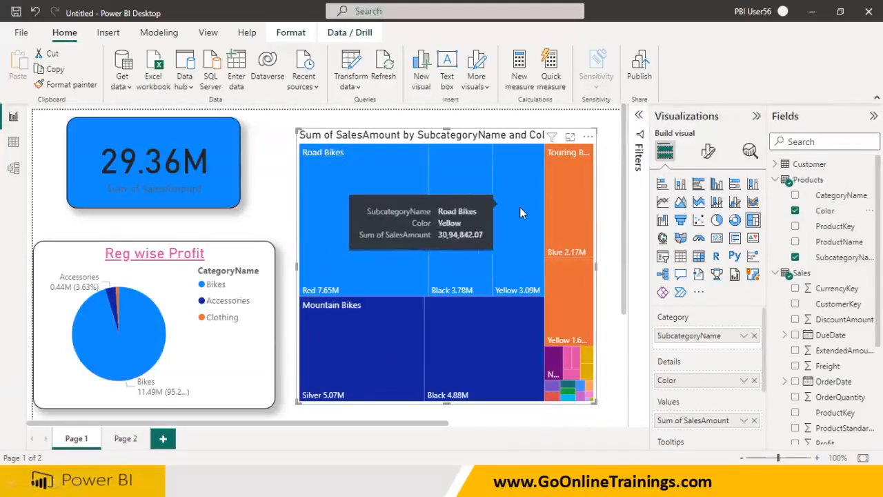
mouse_move(398, 360)
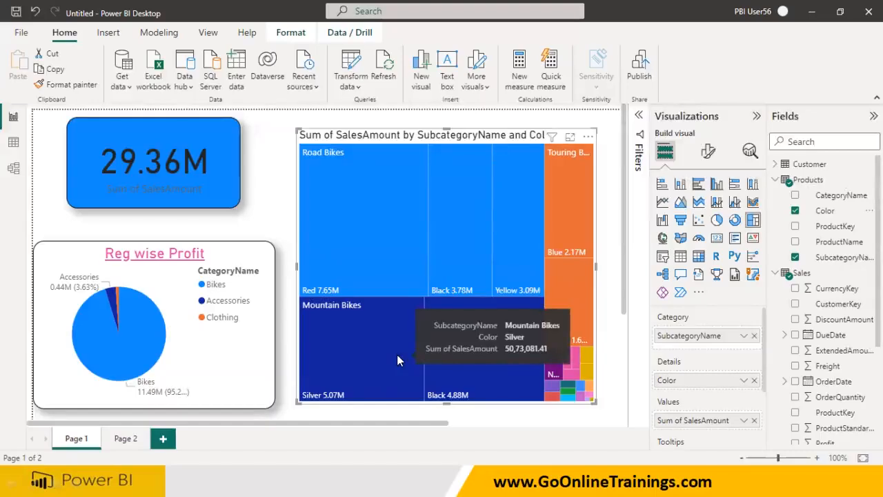
mouse_move(453, 367)
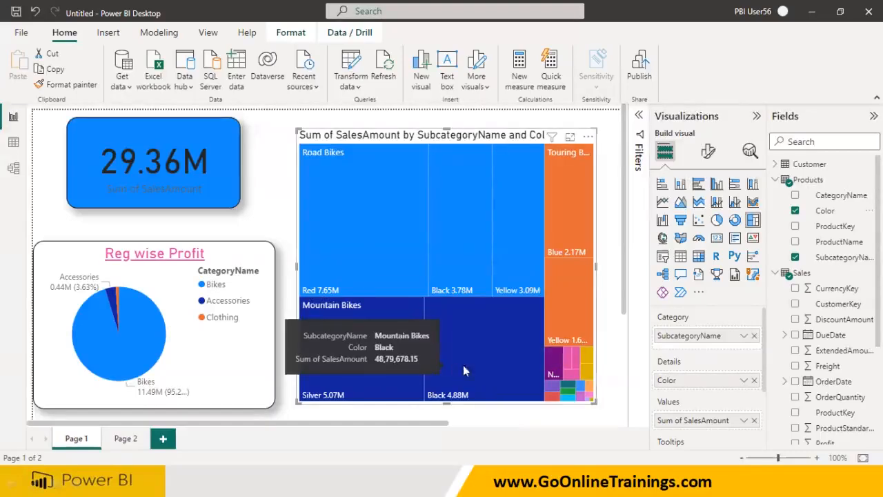
mouse_move(480, 179)
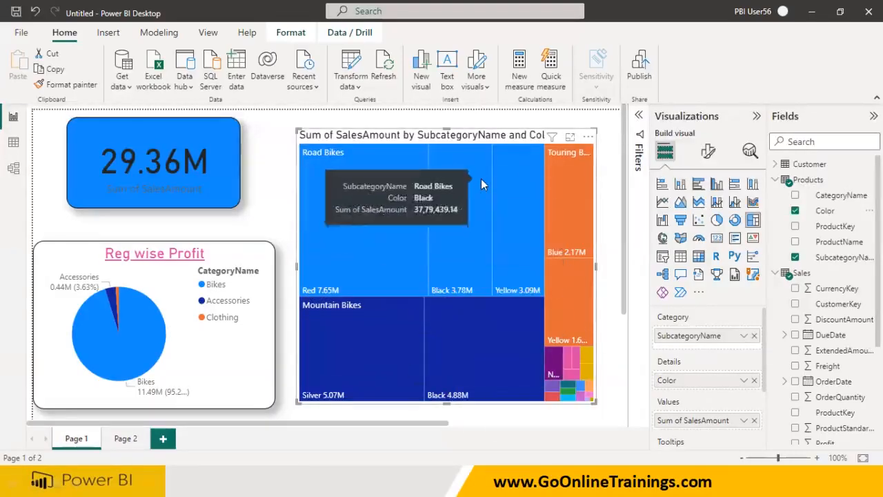
scroll(660, 345, "down", 2)
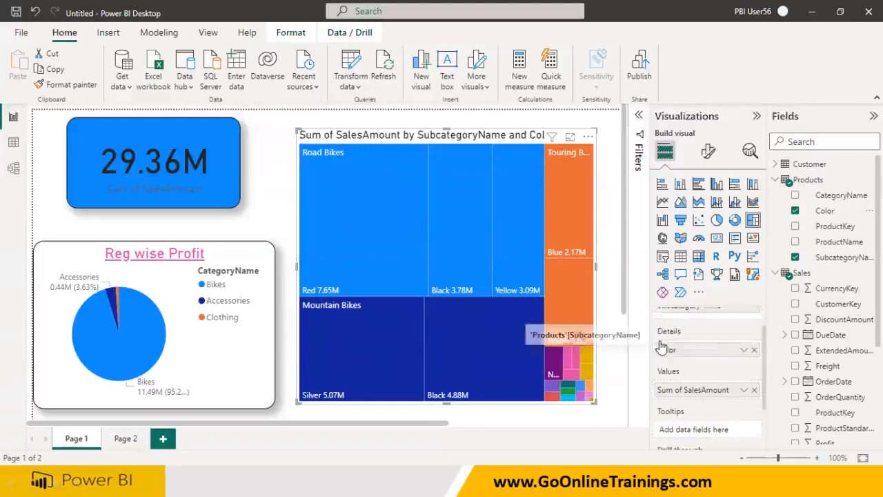
scroll(660, 345, "up", 2)
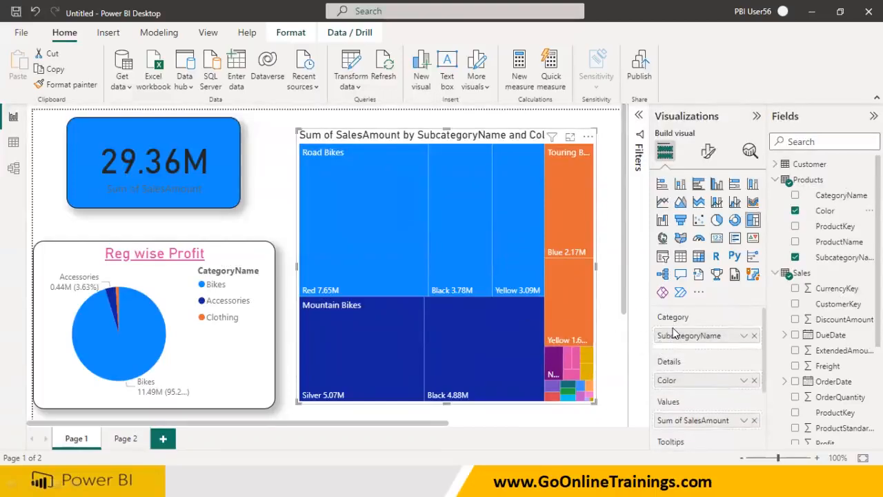
scroll(698, 393, "down", 1)
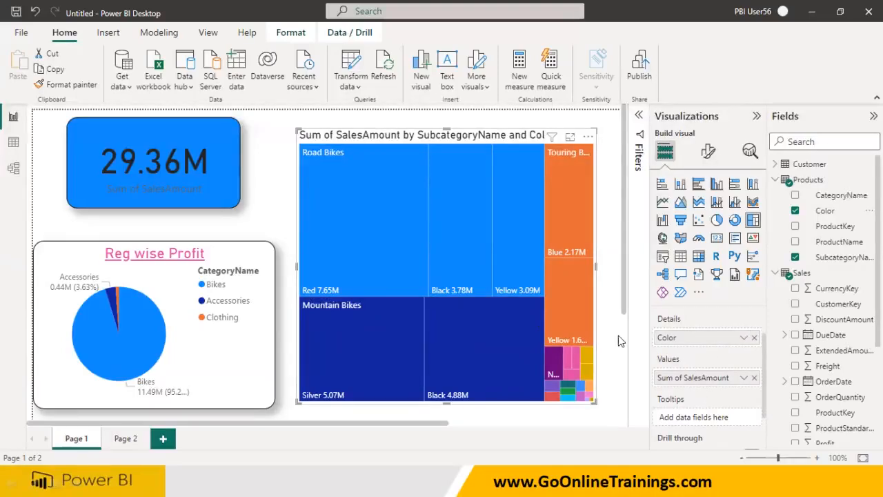
scroll(763, 312, "up", 1)
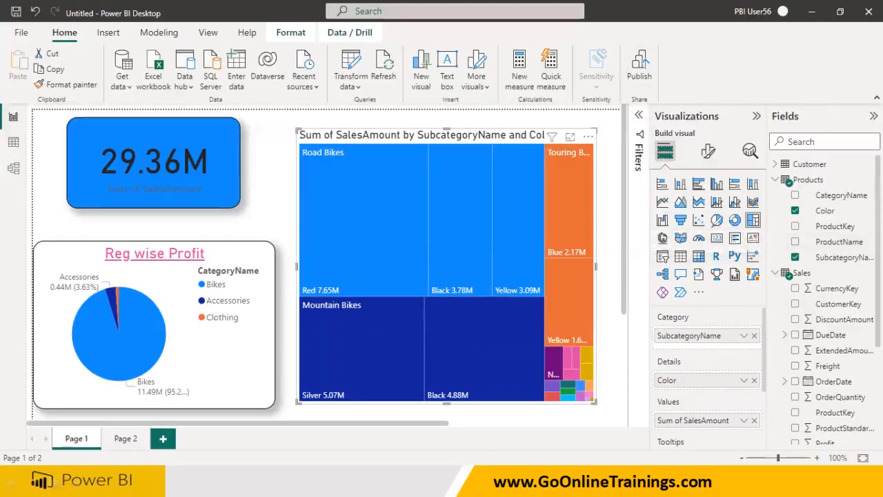
left_click_drag(711, 228, 739, 228)
left_click_drag(745, 232, 761, 230)
mouse_move(653, 174)
left_mouse_down()
mouse_move(649, 186)
mouse_move(690, 195)
mouse_move(761, 191)
mouse_move(771, 171)
mouse_move(735, 158)
mouse_move(663, 160)
mouse_move(658, 169)
mouse_move(594, 145)
mouse_move(598, 114)
mouse_move(606, 142)
mouse_move(621, 124)
mouse_move(645, 131)
mouse_move(661, 105)
left_mouse_up()
mouse_move(687, 168)
left_mouse_down()
mouse_move(699, 100)
mouse_move(717, 111)
mouse_move(724, 85)
mouse_move(800, 81)
left_mouse_up()
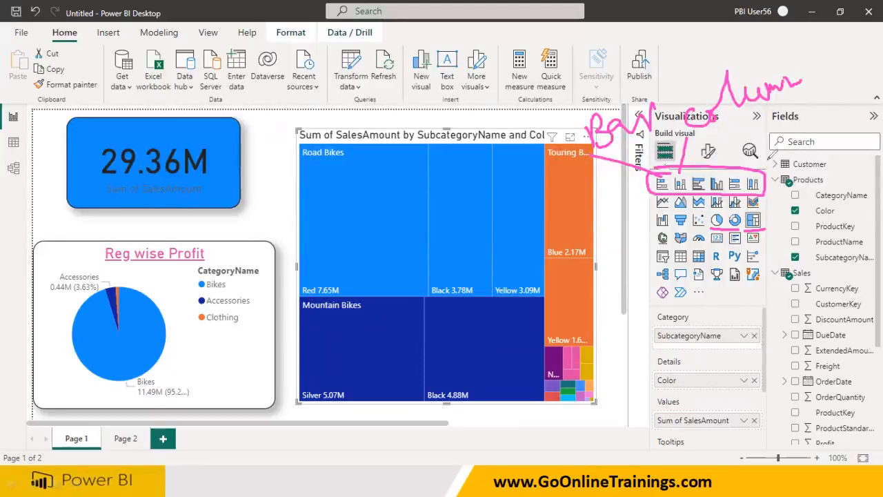
mouse_move(733, 173)
left_mouse_down()
mouse_move(800, 91)
mouse_move(819, 111)
mouse_move(850, 84)
mouse_move(853, 104)
mouse_move(862, 84)
mouse_move(865, 105)
left_mouse_up()
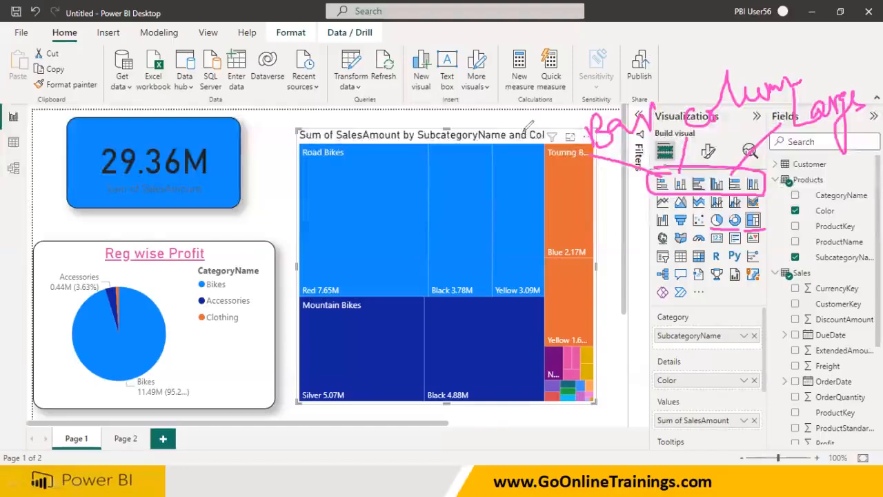
mouse_move(582, 155)
left_mouse_down()
mouse_move(659, 95)
mouse_move(564, 97)
mouse_move(555, 143)
mouse_move(459, 116)
mouse_move(364, 110)
left_mouse_up()
mouse_move(345, 78)
left_mouse_down()
mouse_move(336, 110)
mouse_move(363, 99)
mouse_move(369, 84)
mouse_move(413, 85)
mouse_move(423, 69)
mouse_move(435, 83)
mouse_move(484, 90)
left_mouse_up()
mouse_move(564, 135)
left_mouse_down()
mouse_move(560, 121)
mouse_move(383, 148)
mouse_move(387, 165)
mouse_move(396, 143)
mouse_move(462, 160)
mouse_move(494, 152)
mouse_move(502, 165)
left_mouse_up()
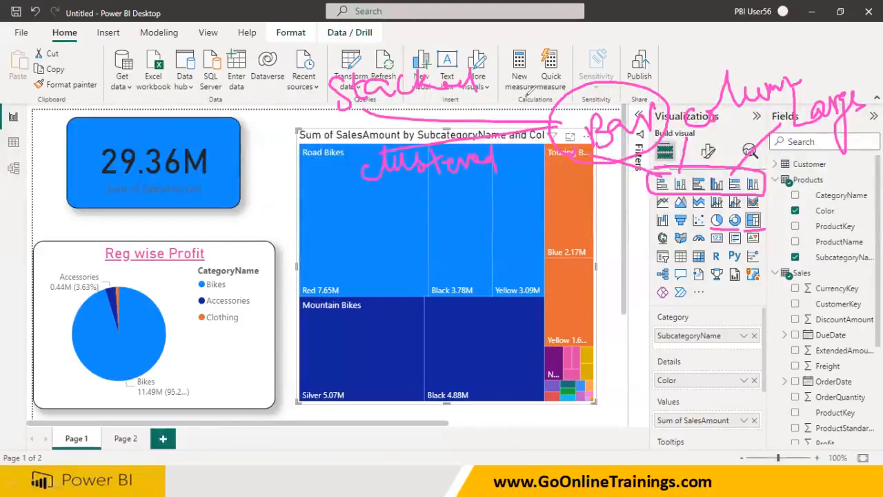
mouse_move(787, 64)
left_mouse_down()
mouse_move(704, 47)
mouse_move(675, 132)
mouse_move(803, 81)
mouse_move(776, 54)
mouse_move(836, 34)
left_mouse_up()
mouse_move(791, 84)
left_mouse_down()
mouse_move(837, 72)
mouse_move(846, 54)
mouse_move(851, 69)
mouse_move(872, 58)
left_mouse_up()
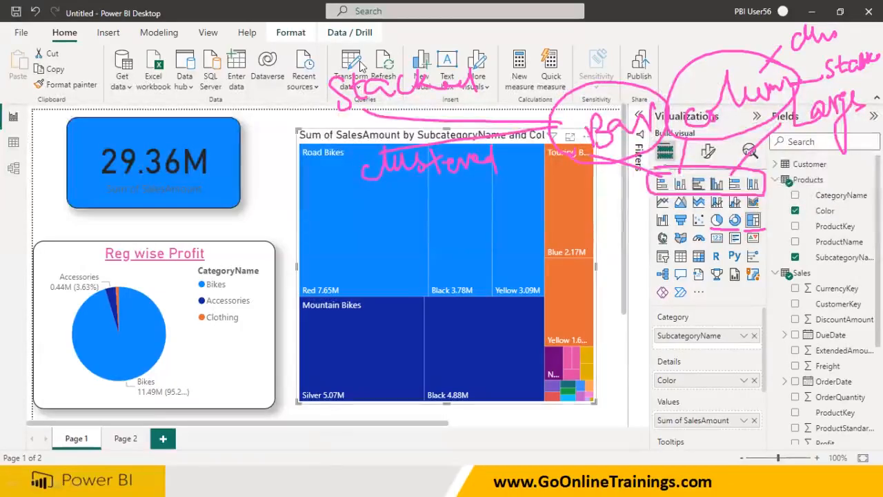
left_click_drag(629, 338, 628, 383)
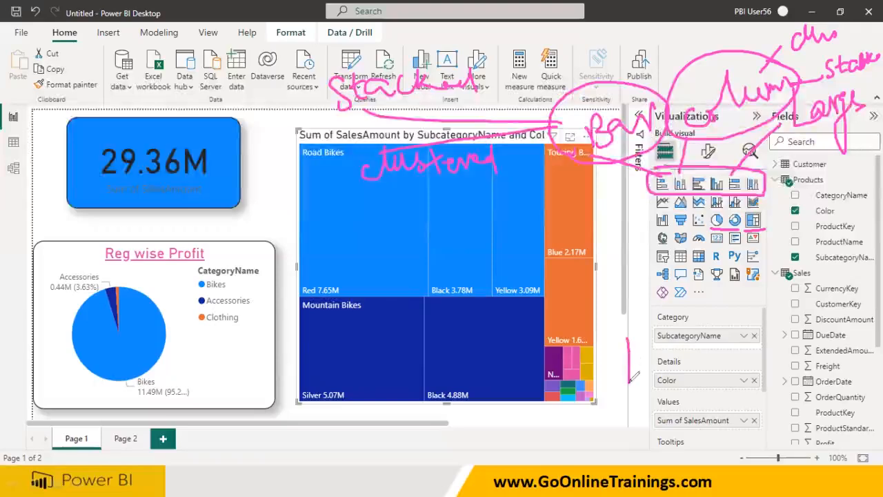
left_click_drag(628, 336, 628, 309)
mouse_move(619, 340)
left_mouse_down()
mouse_move(635, 337)
mouse_move(614, 373)
left_mouse_up()
mouse_move(615, 316)
left_mouse_down()
mouse_move(633, 308)
mouse_move(614, 330)
mouse_move(632, 289)
mouse_move(601, 312)
left_mouse_up()
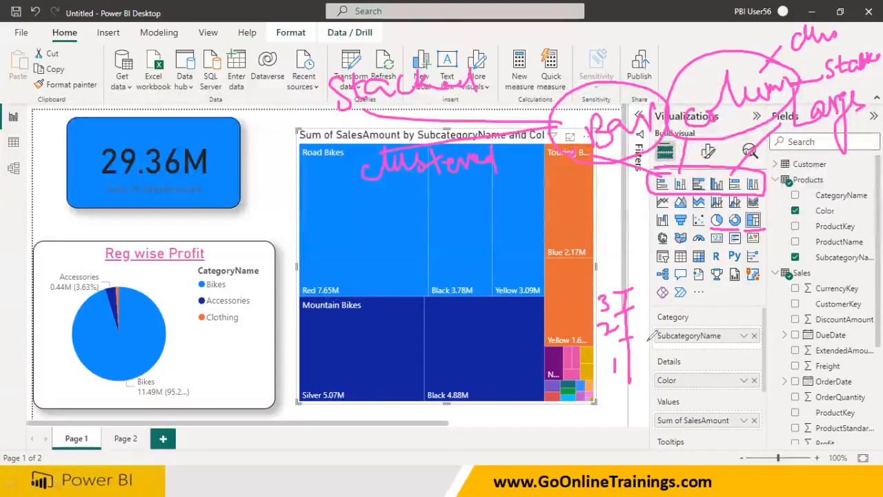
mouse_move(623, 238)
left_mouse_down()
mouse_move(609, 263)
mouse_move(632, 261)
mouse_move(642, 245)
mouse_move(647, 259)
mouse_move(672, 259)
mouse_move(699, 240)
mouse_move(708, 249)
left_mouse_up()
left_click_drag(617, 267, 721, 266)
mouse_move(761, 245)
left_mouse_down()
mouse_move(752, 272)
mouse_move(766, 274)
mouse_move(792, 257)
mouse_move(800, 277)
mouse_move(840, 253)
left_mouse_up()
left_click_drag(736, 290, 851, 289)
mouse_move(756, 350)
left_mouse_down()
mouse_move(753, 371)
mouse_move(773, 371)
left_mouse_up()
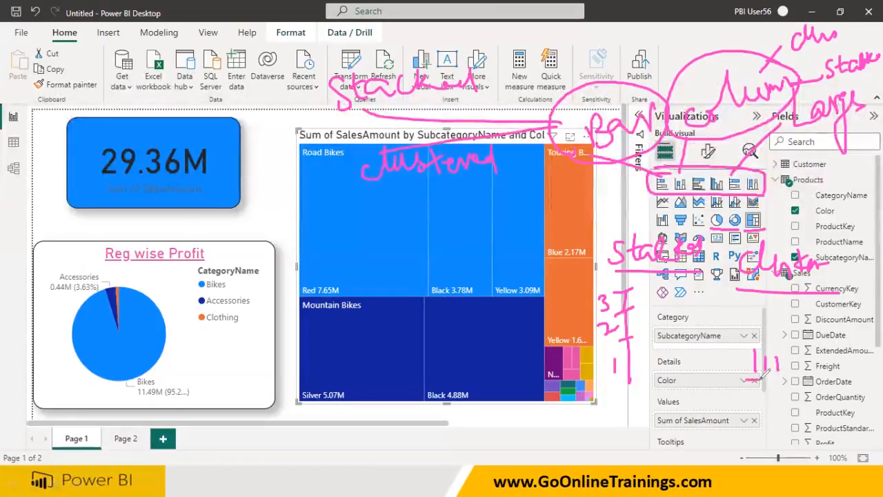
mouse_move(765, 393)
left_mouse_down()
mouse_move(764, 378)
mouse_move(784, 387)
mouse_move(785, 376)
left_mouse_up()
left_click_drag(733, 419, 761, 417)
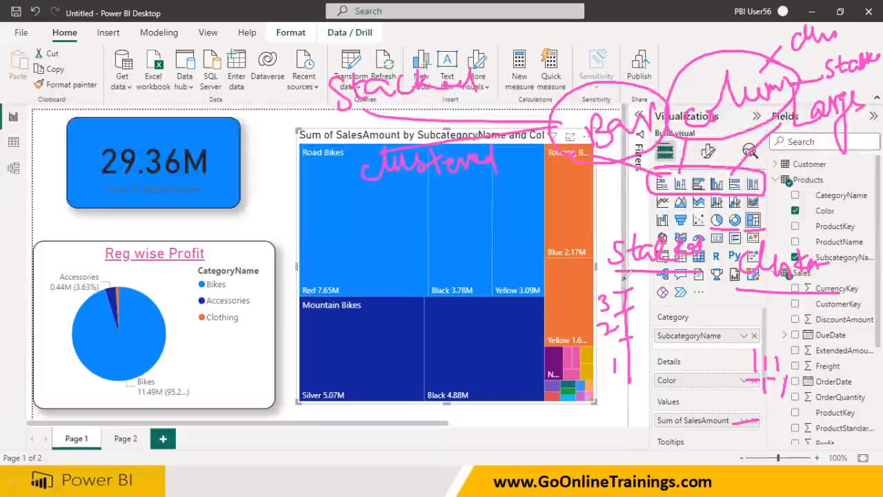
mouse_move(654, 440)
left_mouse_down()
mouse_move(658, 401)
mouse_move(677, 407)
mouse_move(655, 391)
mouse_move(654, 359)
mouse_move(687, 367)
left_mouse_up()
left_click_drag(646, 422, 647, 436)
left_click_drag(642, 398, 656, 406)
mouse_move(642, 371)
left_mouse_down()
mouse_move(651, 371)
mouse_move(647, 384)
left_mouse_up()
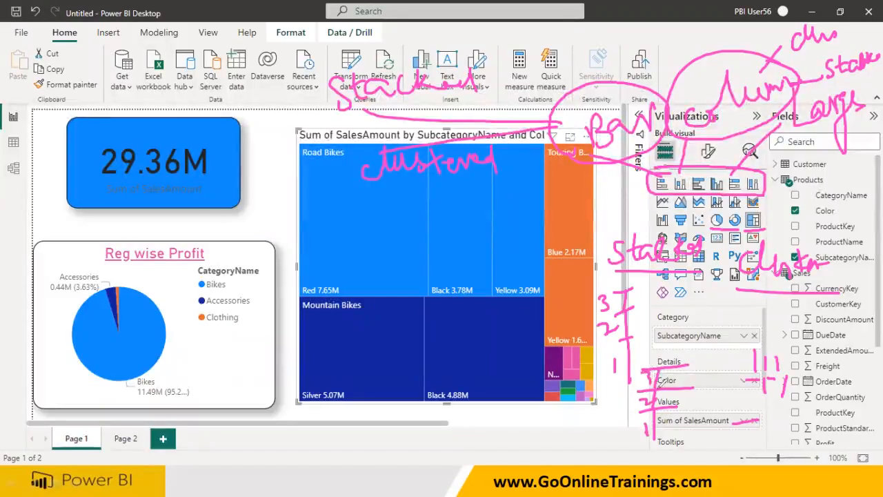
mouse_move(766, 414)
left_mouse_down()
mouse_move(764, 430)
mouse_move(773, 429)
mouse_move(772, 414)
mouse_move(791, 430)
mouse_move(791, 414)
mouse_move(779, 414)
mouse_move(795, 431)
mouse_move(809, 427)
mouse_move(796, 413)
mouse_move(830, 428)
left_mouse_up()
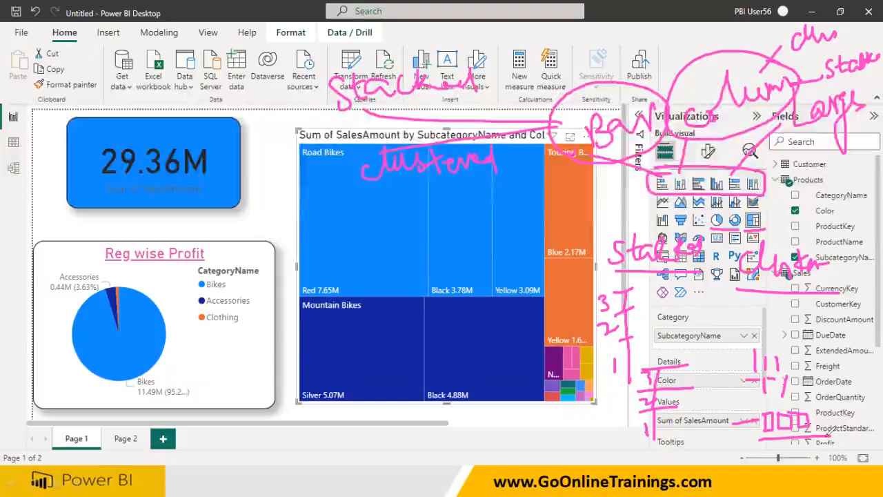
mouse_move(760, 451)
left_mouse_down()
mouse_move(771, 426)
mouse_move(767, 444)
mouse_move(787, 438)
mouse_move(795, 448)
mouse_move(807, 431)
mouse_move(803, 441)
mouse_move(814, 436)
left_mouse_up()
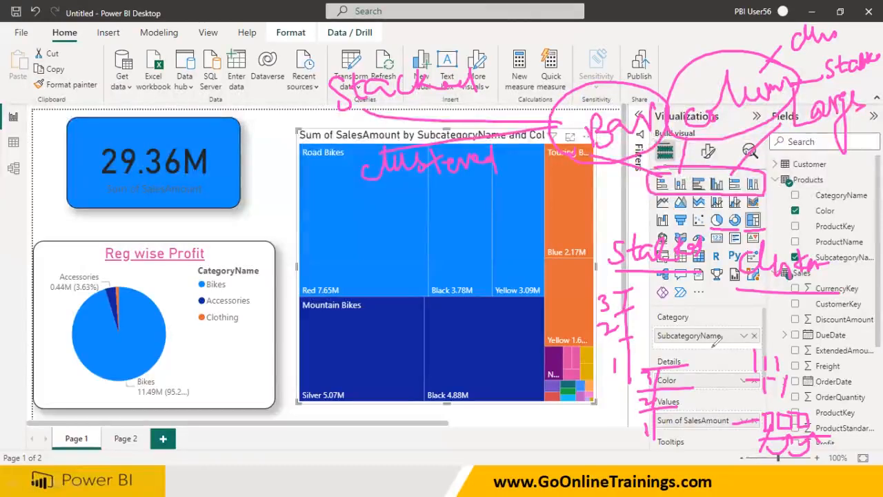
mouse_move(561, 434)
left_mouse_down()
mouse_move(566, 450)
mouse_move(578, 429)
mouse_move(560, 432)
mouse_move(579, 413)
mouse_move(557, 420)
mouse_move(573, 385)
left_mouse_up()
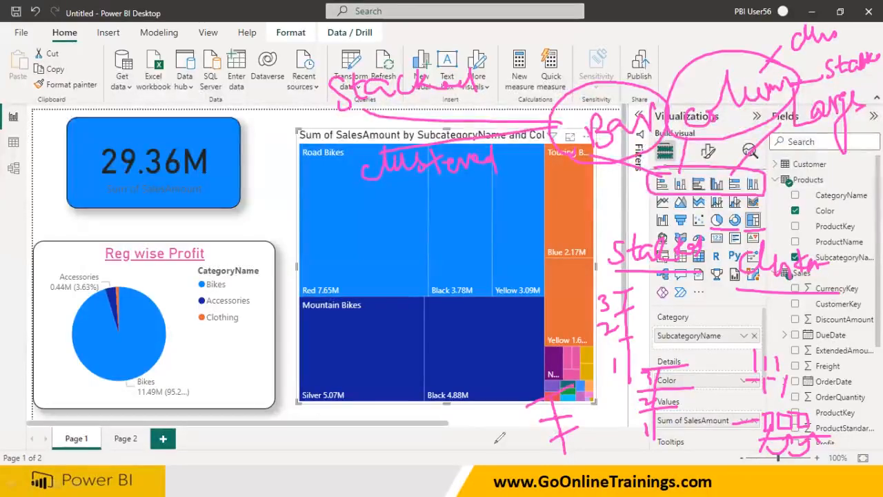
left_click_drag(489, 453, 469, 249)
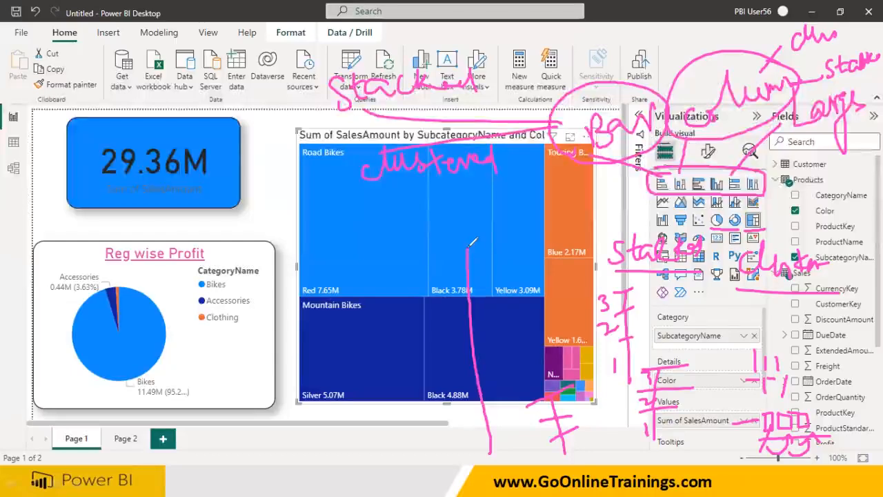
left_click_drag(587, 458, 705, 453)
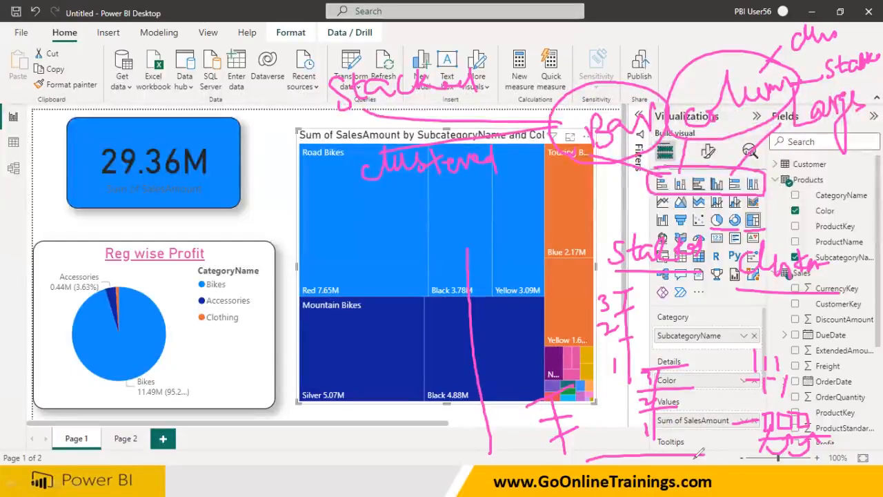
mouse_move(594, 449)
left_mouse_down()
mouse_move(611, 470)
mouse_move(599, 448)
mouse_move(635, 467)
mouse_move(638, 442)
mouse_move(622, 446)
mouse_move(658, 466)
mouse_move(672, 433)
mouse_move(690, 445)
mouse_move(693, 436)
mouse_move(685, 448)
mouse_move(718, 417)
mouse_move(703, 448)
mouse_move(714, 387)
mouse_move(731, 488)
left_mouse_up()
left_click_drag(726, 388, 732, 464)
left_click_drag(705, 433, 724, 382)
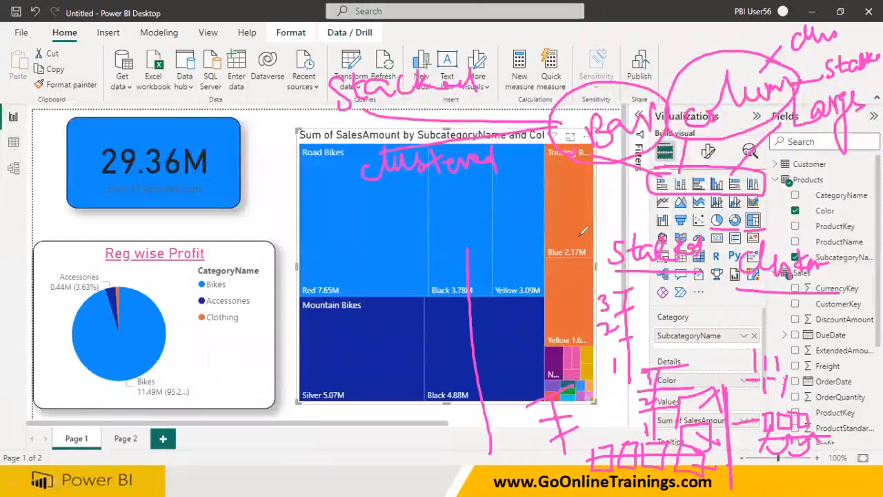
key("e")
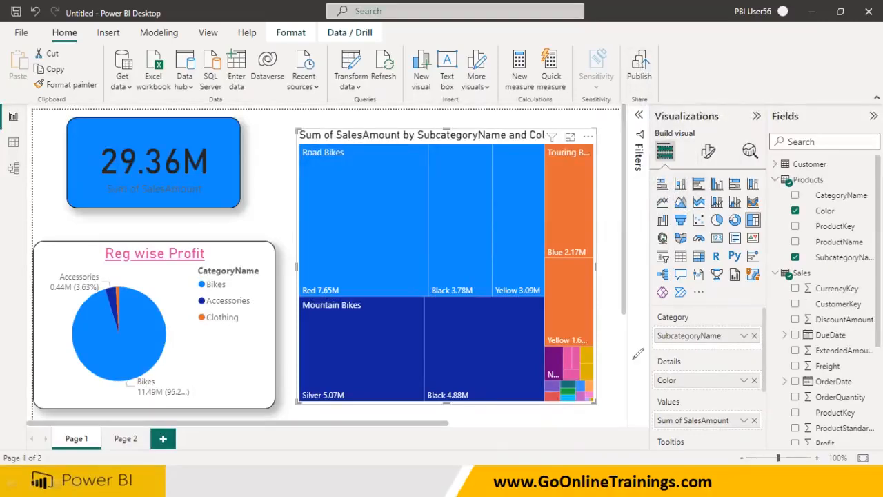
mouse_move(633, 297)
left_mouse_down()
mouse_move(696, 295)
mouse_move(698, 309)
mouse_move(730, 295)
mouse_move(730, 309)
mouse_move(760, 298)
left_mouse_up()
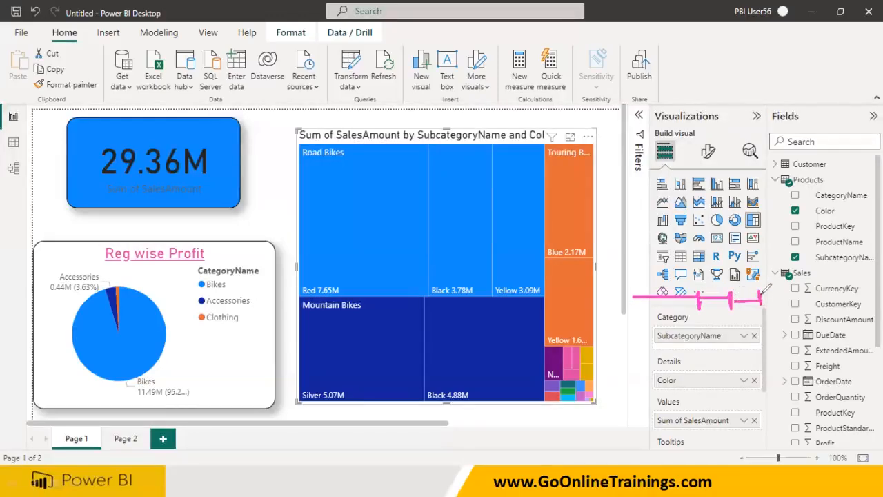
mouse_move(641, 336)
left_mouse_down()
mouse_move(689, 336)
mouse_move(662, 353)
left_mouse_up()
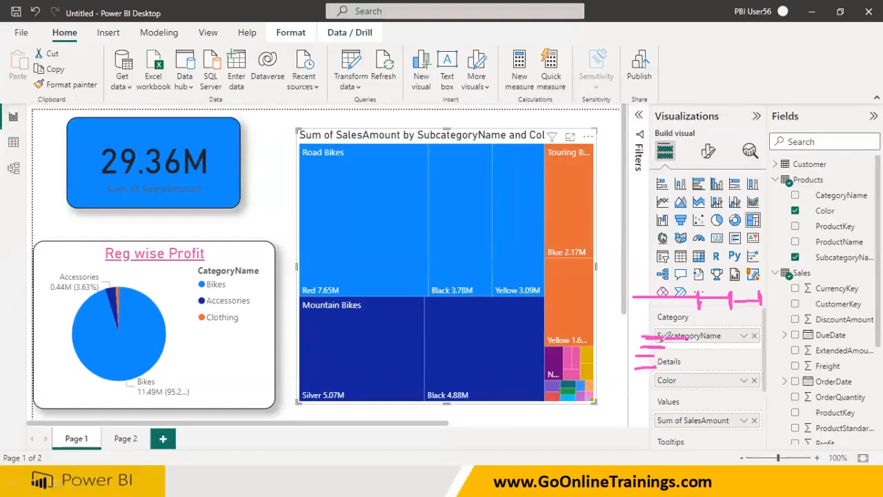
left_click_drag(621, 277, 862, 260)
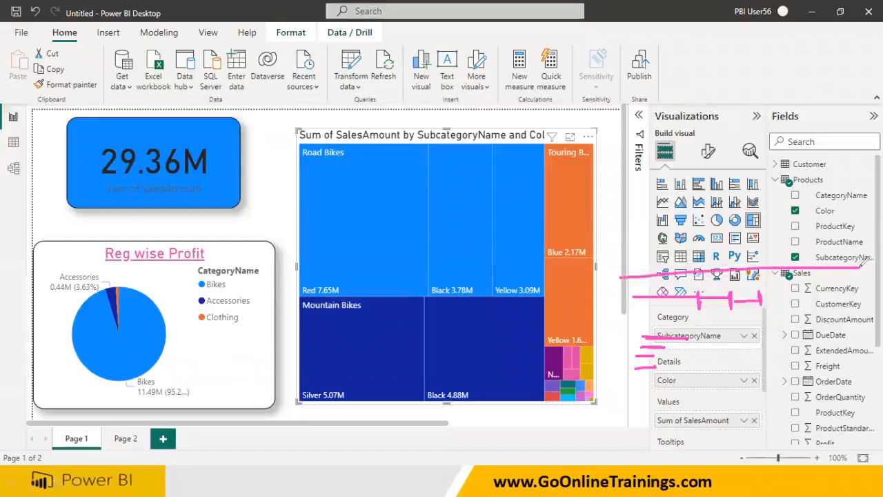
mouse_move(670, 165)
left_mouse_down()
mouse_move(647, 190)
mouse_move(687, 187)
mouse_move(672, 169)
mouse_move(710, 197)
mouse_move(717, 166)
mouse_move(695, 167)
left_mouse_up()
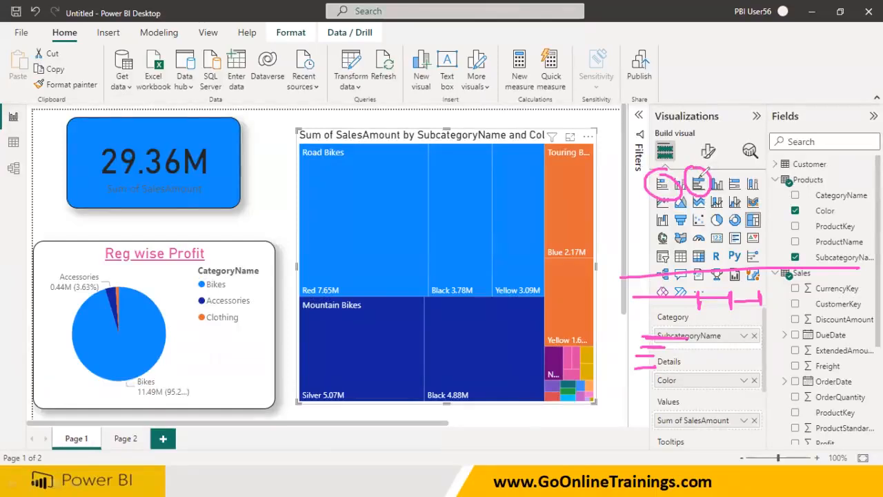
left_click_drag(662, 174, 663, 119)
left_click_drag(698, 174, 703, 126)
mouse_move(684, 164)
left_mouse_down()
mouse_move(676, 199)
mouse_move(694, 158)
left_mouse_up()
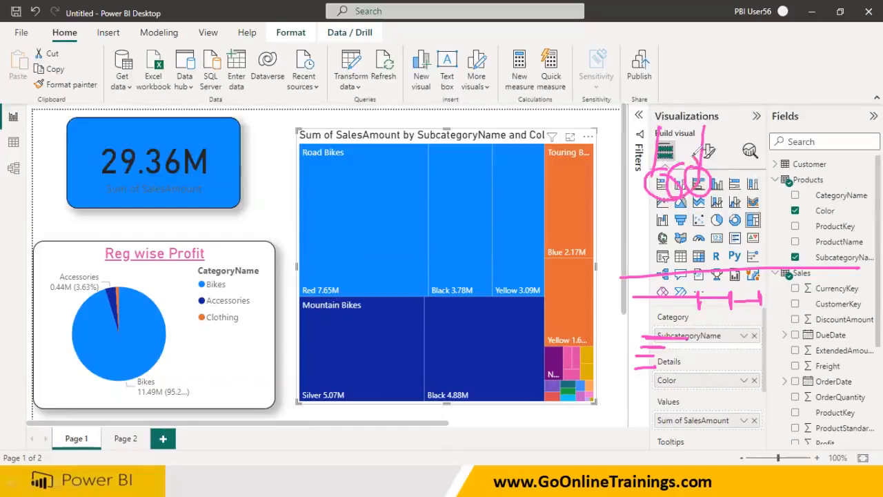
left_click_drag(728, 367, 728, 431)
mouse_move(713, 368)
left_mouse_down()
mouse_move(736, 362)
mouse_move(706, 371)
mouse_move(729, 361)
mouse_move(728, 337)
mouse_move(718, 338)
mouse_move(729, 311)
left_mouse_up()
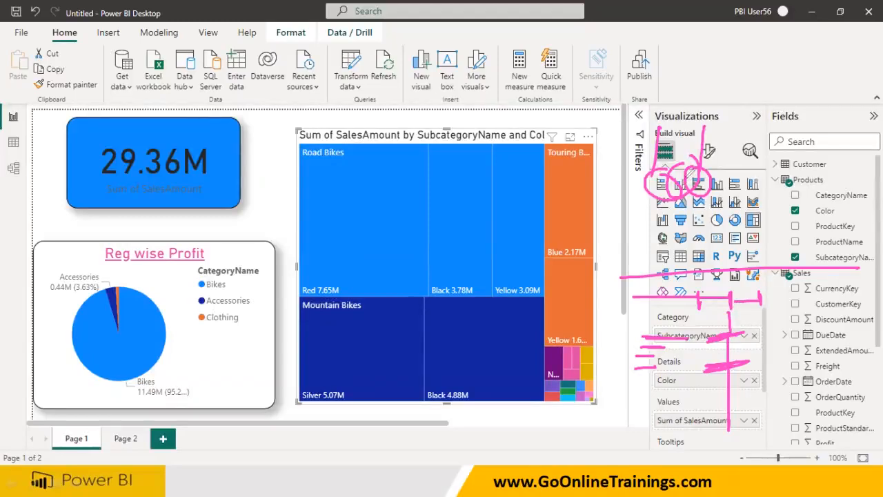
mouse_move(712, 189)
left_mouse_down()
mouse_move(731, 173)
mouse_move(718, 201)
left_mouse_up()
mouse_move(776, 356)
left_mouse_down()
mouse_move(784, 414)
mouse_move(800, 388)
left_mouse_up()
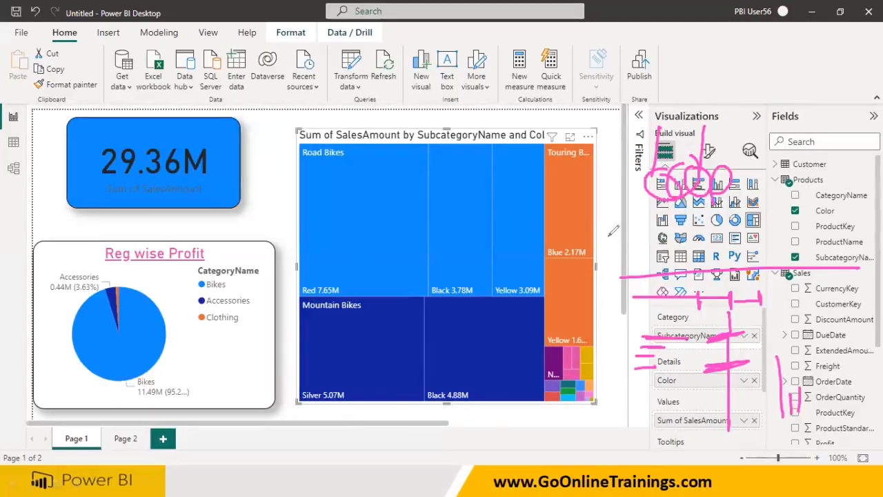
key("Escape")
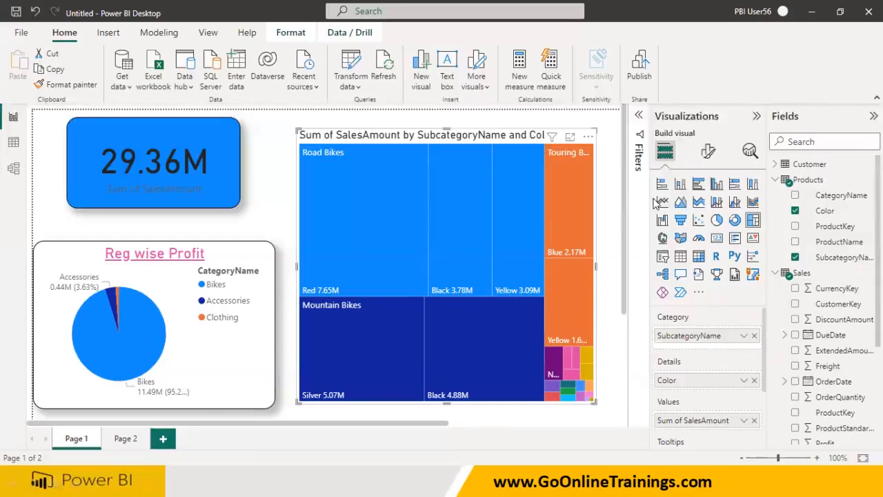
Switch to Page 2 and set its page view to actual size
left_click(129, 440)
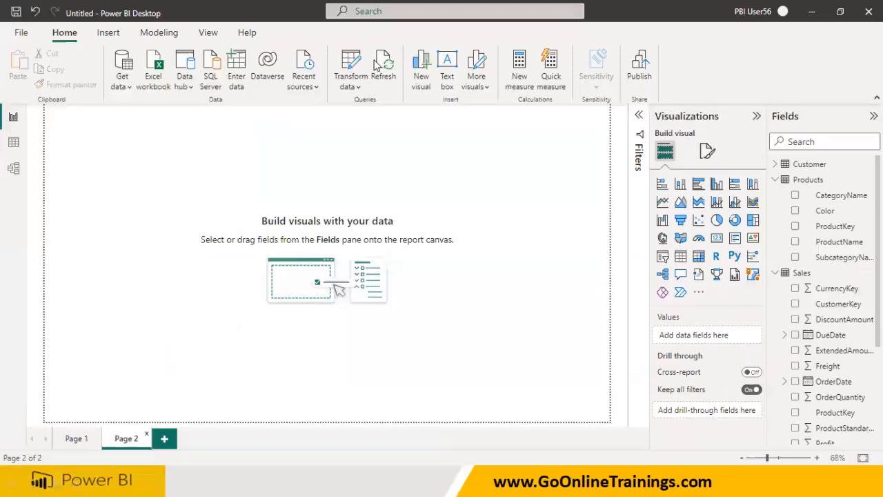
left_click(208, 33)
left_click(337, 72)
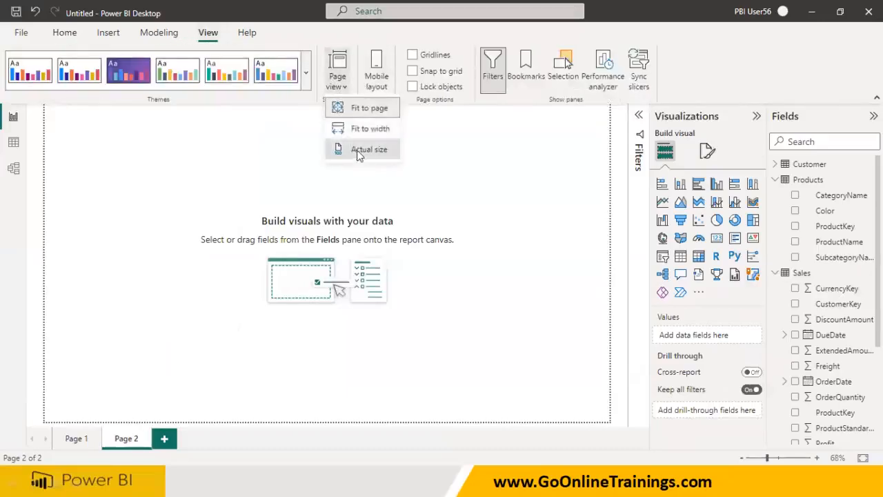
left_click(343, 149)
left_click(66, 33)
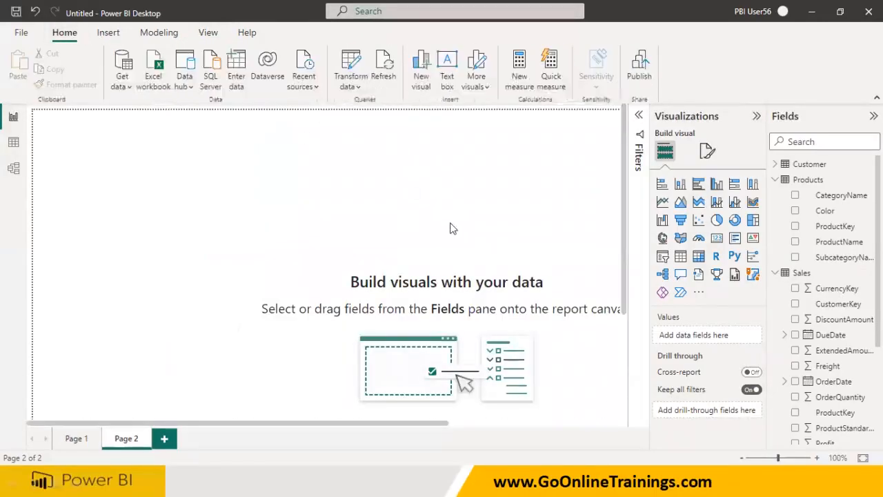
Insert a stacked bar chart on Page 2 and move it toward the middle of the canvas
left_click(661, 185)
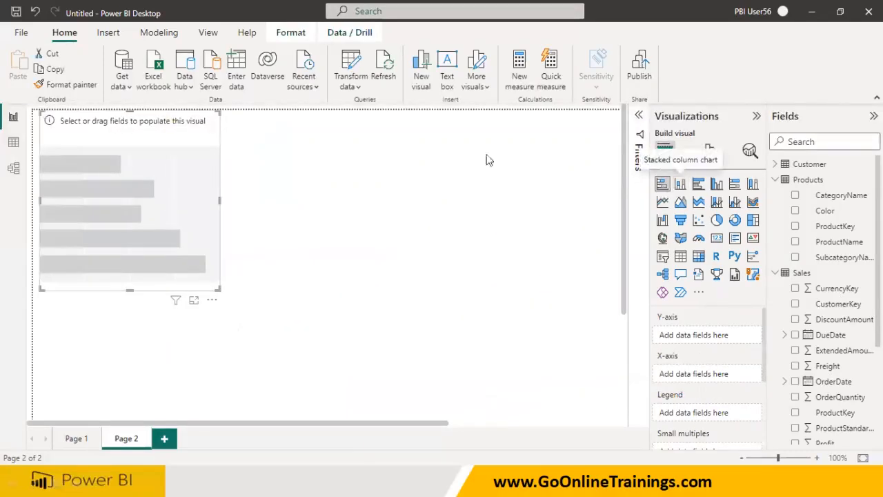
left_click_drag(193, 188, 313, 241)
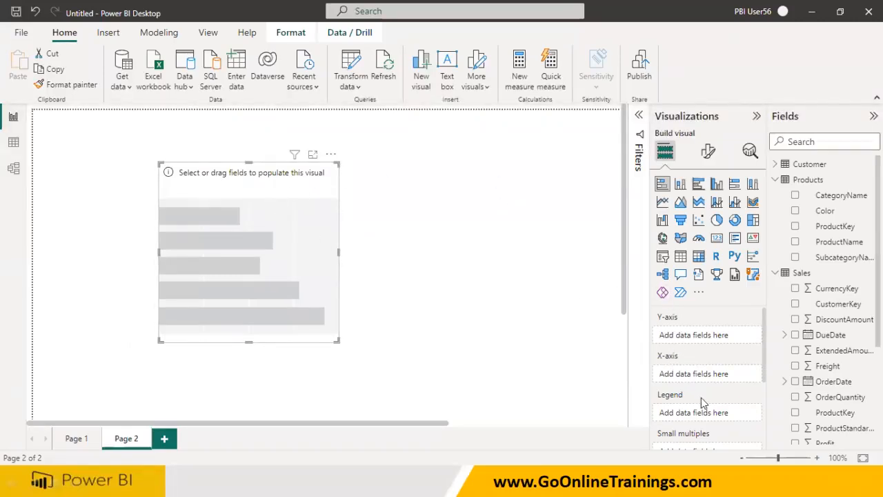
scroll(704, 403, "down", 1)
scroll(715, 398, "down", 1)
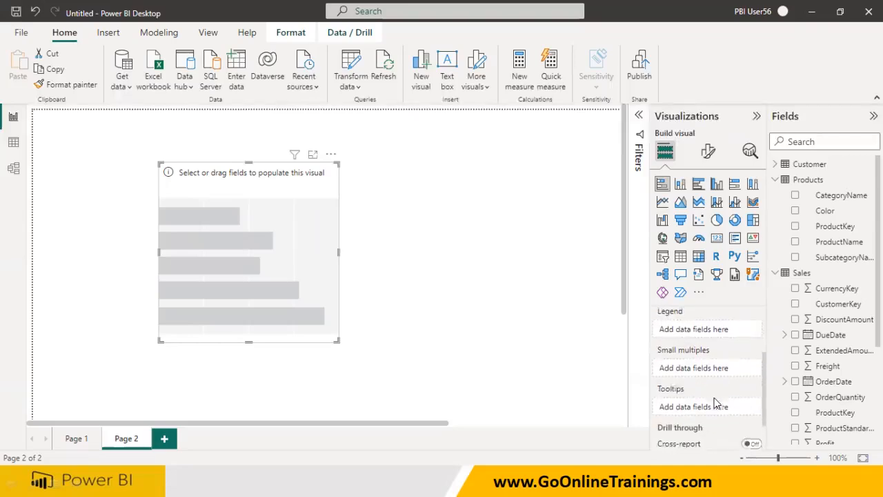
scroll(702, 403, "up", 2)
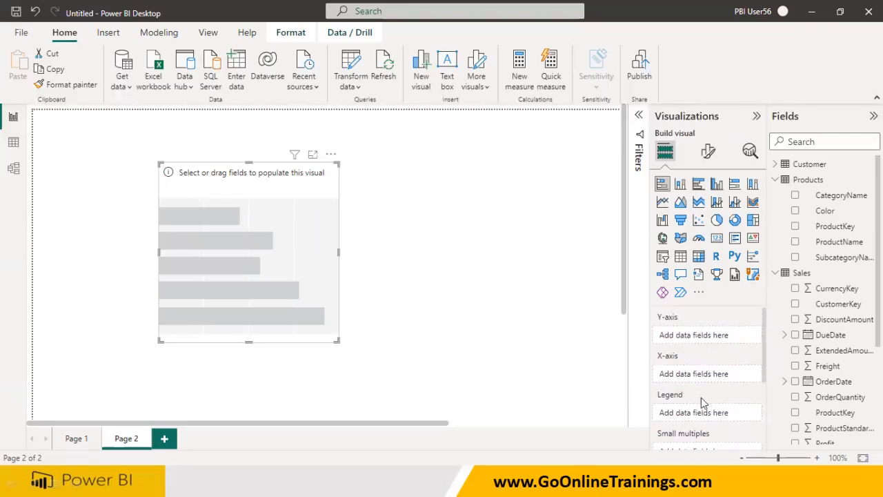
Populate the bar chart with ProductName on the Y-axis and SalesAmount on the X-axis
left_click(776, 180)
left_click(775, 180)
mouse_move(838, 196)
left_mouse_down()
mouse_move(495, 179)
mouse_move(836, 196)
mouse_move(843, 207)
left_mouse_up()
left_click_drag(839, 241, 276, 216)
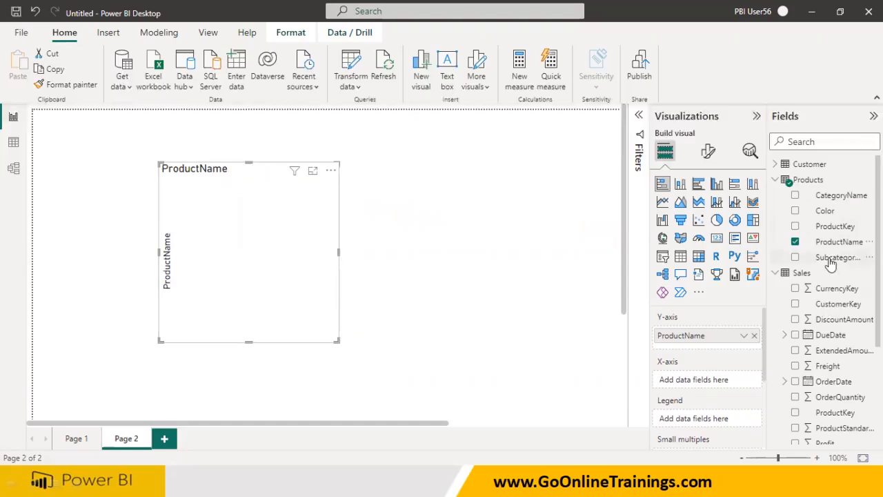
scroll(828, 352, "down", 4)
left_click_drag(826, 333, 270, 269)
Move the bar chart to the top left of the page and widen it to about twice its width
left_click_drag(289, 183, 180, 140)
left_click_drag(229, 298, 542, 303)
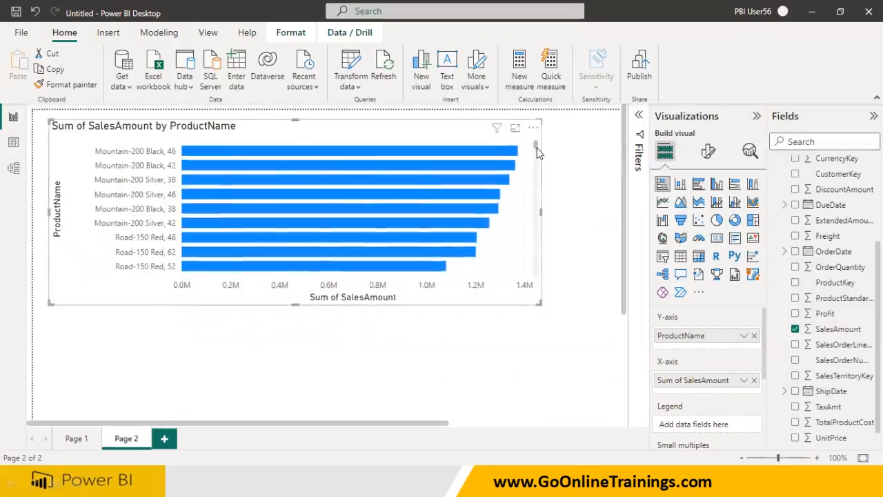
Try replacing the Page 1 pie chart's legend with ProductName, restore CategoryName, and return to Page 2
mouse_move(537, 148)
left_mouse_down()
mouse_move(537, 293)
mouse_move(535, 149)
mouse_move(537, 294)
mouse_move(547, 136)
left_mouse_up()
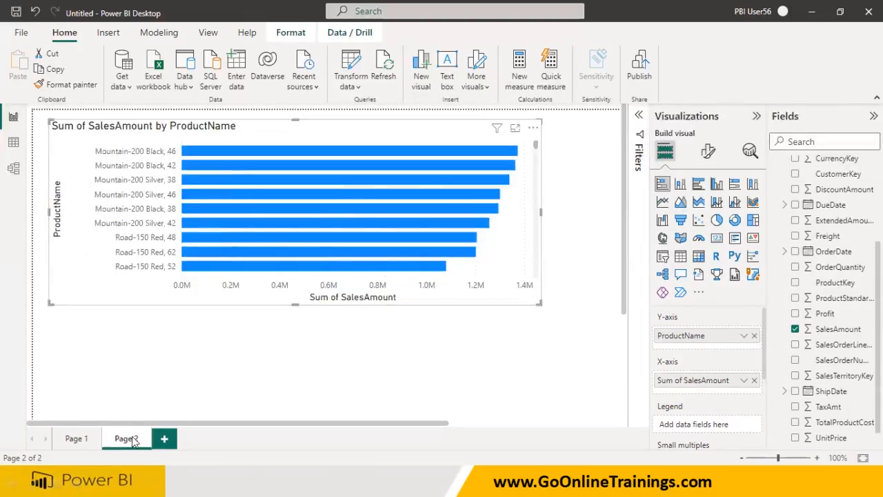
left_click(76, 441)
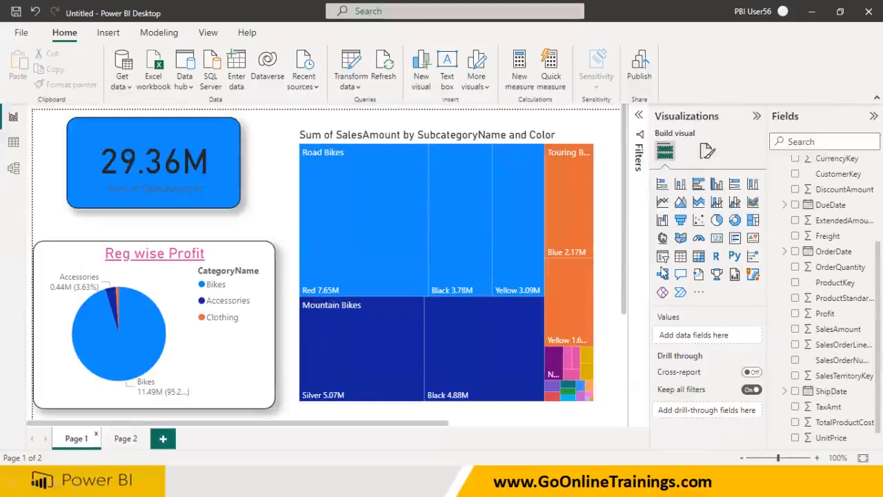
left_click(263, 345)
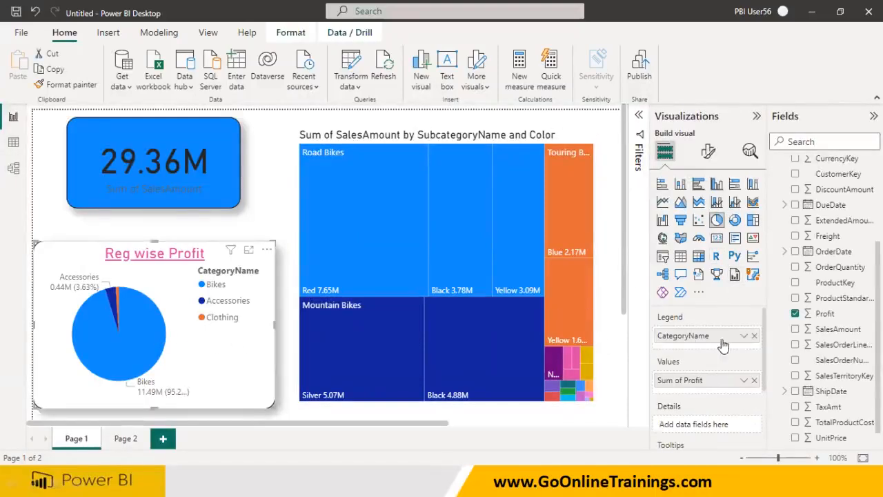
left_click(754, 335)
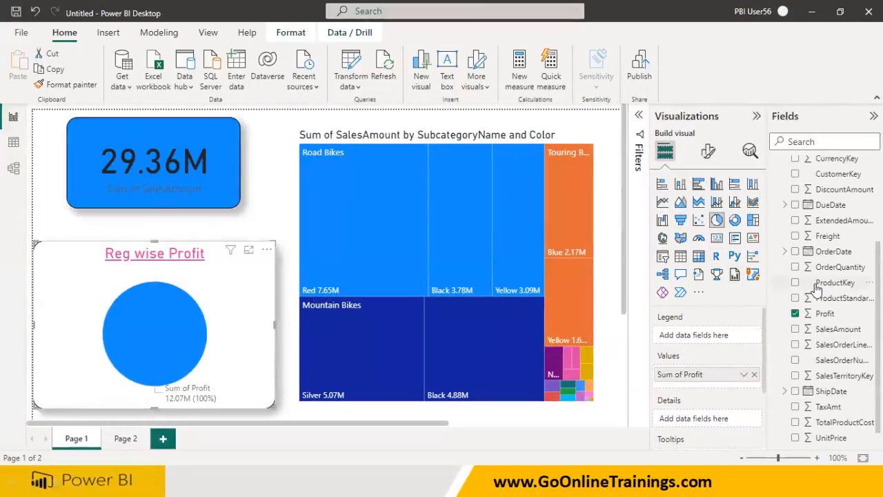
scroll(816, 290, "up", 3)
left_click_drag(842, 238, 693, 335)
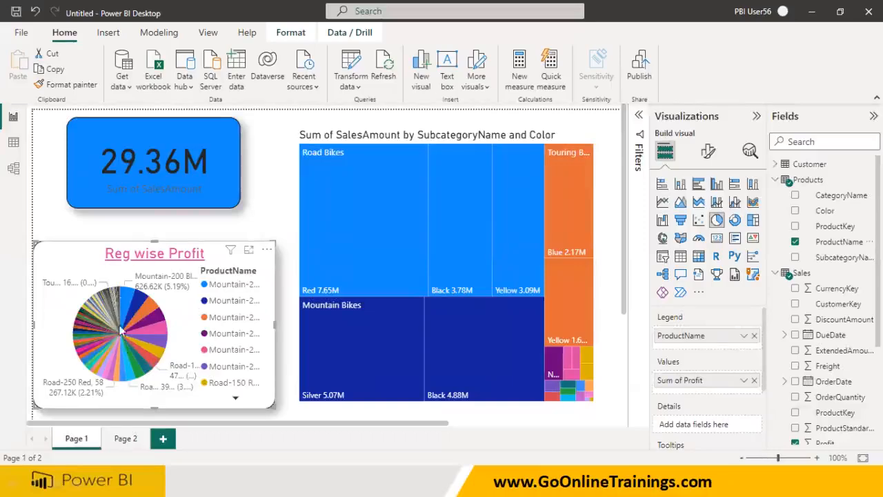
left_click(754, 335)
left_click(795, 195)
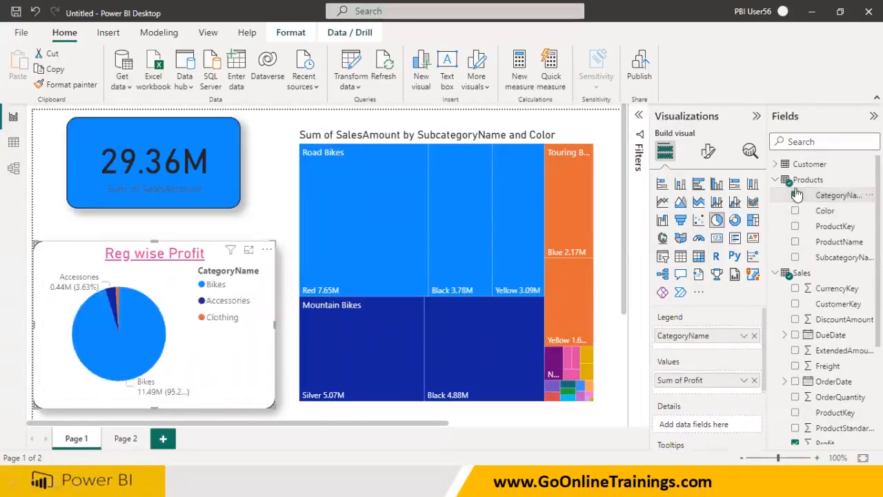
left_click(126, 437)
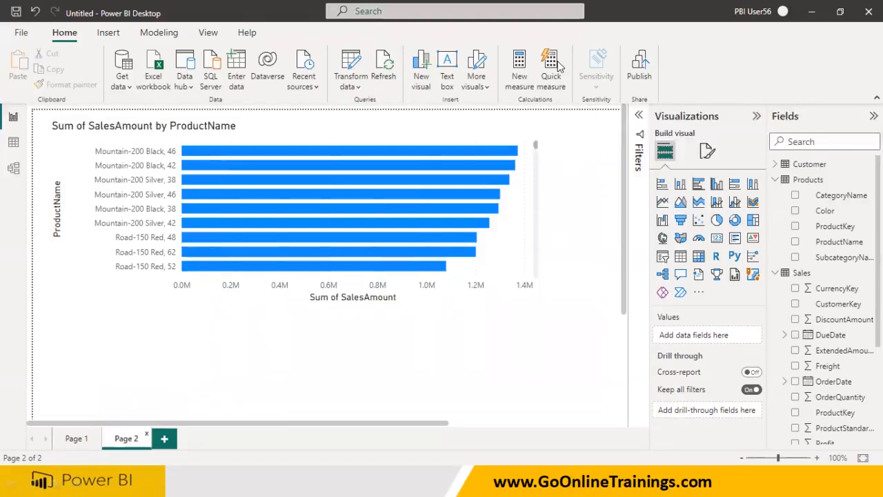
left_click_drag(553, 243, 558, 285)
mouse_move(580, 247)
left_mouse_down()
mouse_move(583, 284)
mouse_move(604, 258)
mouse_move(586, 283)
left_mouse_up()
left_click_drag(567, 329, 573, 364)
mouse_move(599, 330)
left_mouse_down()
mouse_move(596, 371)
mouse_move(623, 325)
left_mouse_up()
left_click_drag(599, 353, 622, 342)
mouse_move(634, 234)
left_mouse_down()
mouse_move(525, 265)
mouse_move(655, 404)
mouse_move(669, 271)
left_mouse_up()
mouse_move(670, 164)
left_mouse_down()
mouse_move(654, 197)
mouse_move(686, 142)
left_mouse_up()
mouse_move(705, 109)
left_mouse_down()
mouse_move(706, 136)
mouse_move(719, 120)
mouse_move(711, 138)
mouse_move(747, 126)
mouse_move(769, 105)
left_mouse_up()
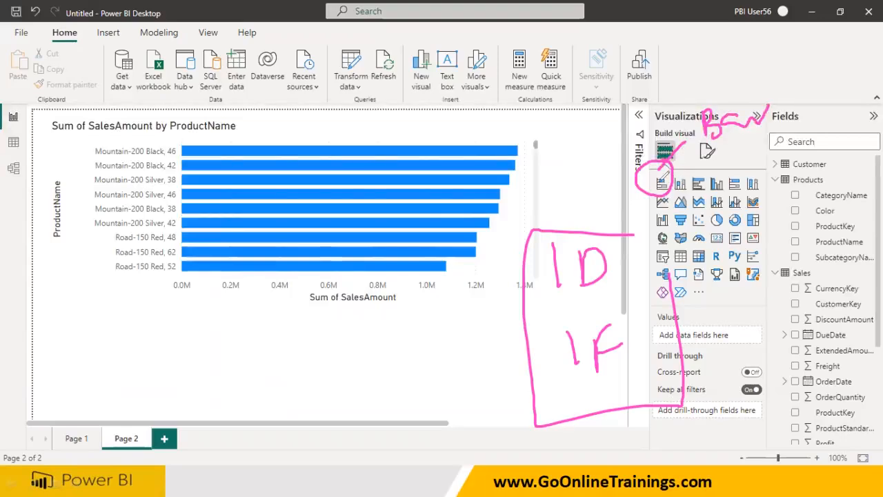
left_click_drag(557, 303, 608, 293)
left_click_drag(578, 388, 637, 382)
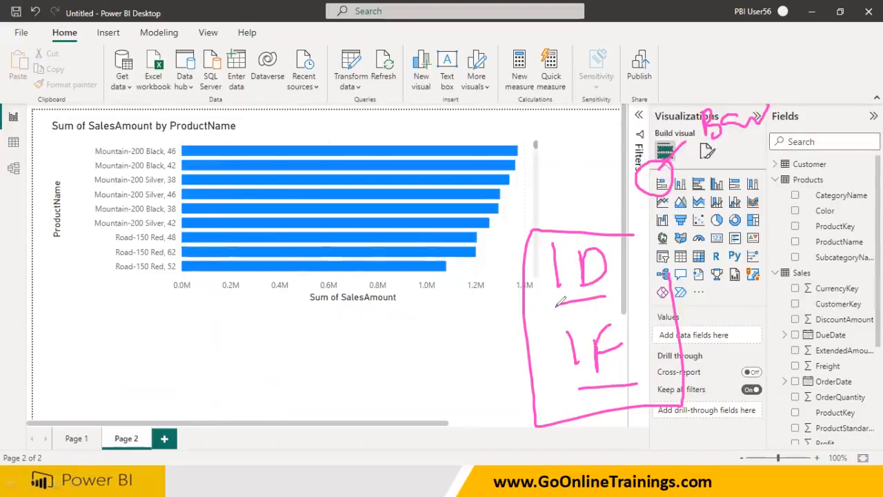
mouse_move(635, 222)
left_mouse_down()
mouse_move(618, 307)
mouse_move(637, 393)
left_mouse_up()
left_click_drag(686, 322, 677, 345)
left_click_drag(728, 68, 718, 91)
left_click_drag(729, 60, 738, 86)
mouse_move(740, 71)
left_mouse_down()
mouse_move(727, 77)
mouse_move(758, 75)
mouse_move(771, 55)
mouse_move(786, 69)
mouse_move(802, 64)
left_mouse_up()
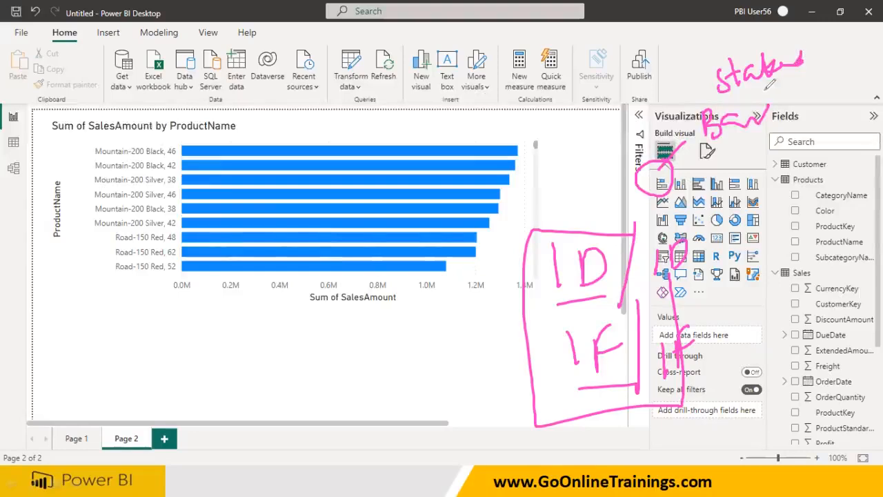
left_click_drag(736, 93, 760, 84)
left_click_drag(741, 140, 775, 130)
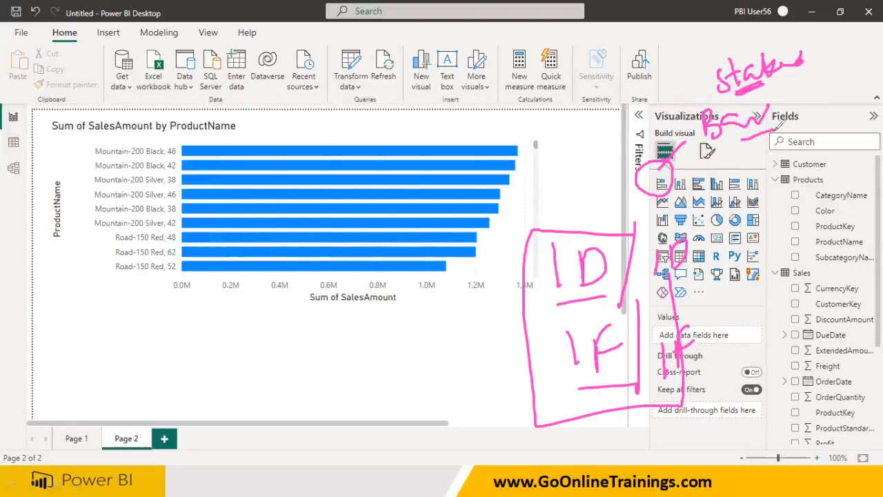
mouse_move(647, 292)
left_mouse_down()
mouse_move(672, 212)
mouse_move(640, 287)
left_mouse_up()
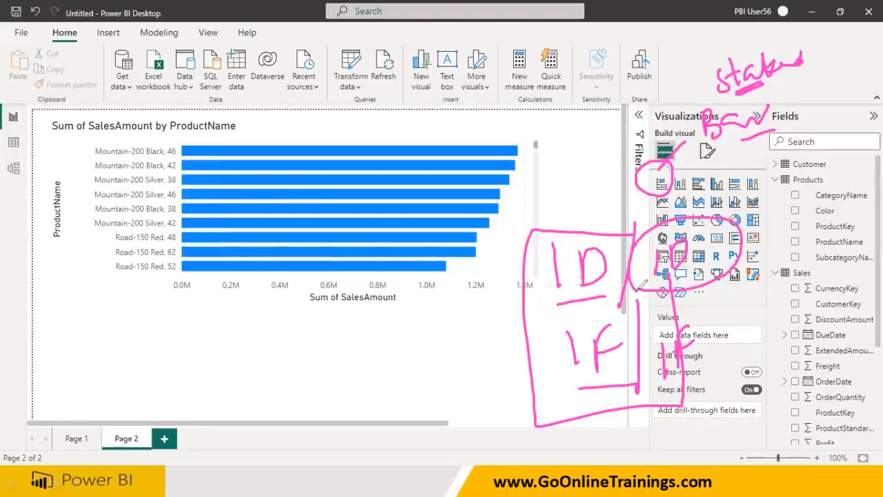
mouse_move(664, 392)
left_mouse_down()
mouse_move(724, 323)
mouse_move(647, 371)
left_mouse_up()
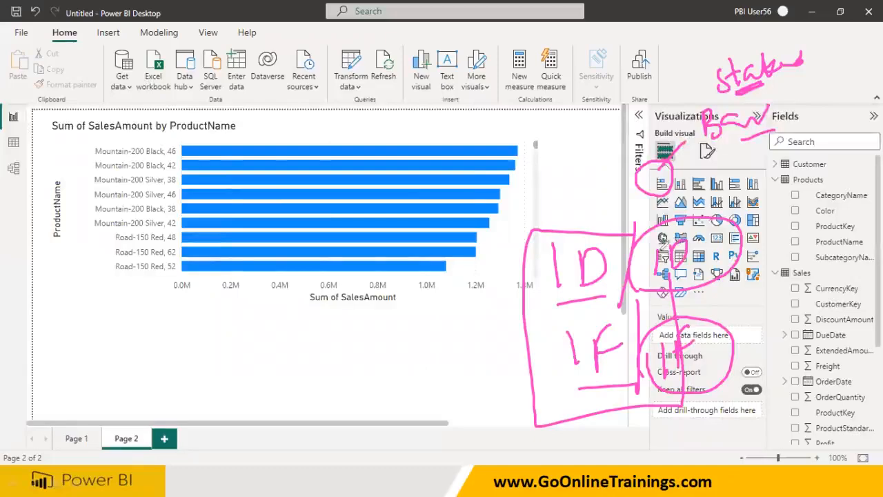
mouse_move(574, 231)
left_mouse_down()
mouse_move(520, 312)
mouse_move(599, 227)
left_mouse_up()
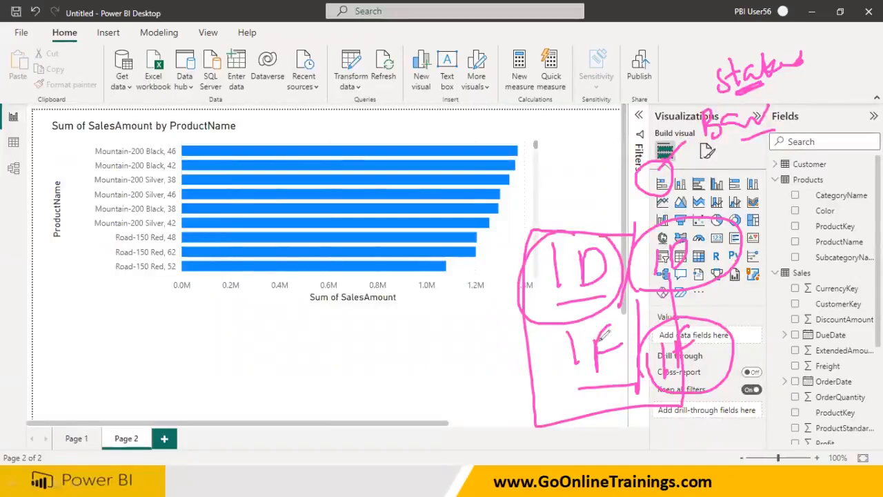
mouse_move(543, 349)
left_mouse_down()
mouse_move(634, 376)
mouse_move(616, 311)
left_mouse_up()
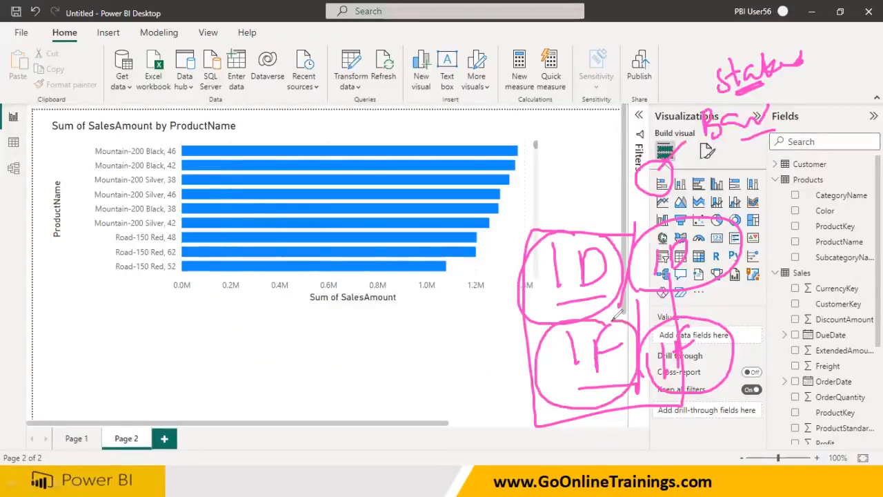
mouse_move(719, 66)
left_mouse_down()
mouse_move(758, 76)
mouse_move(794, 62)
mouse_move(757, 80)
left_mouse_up()
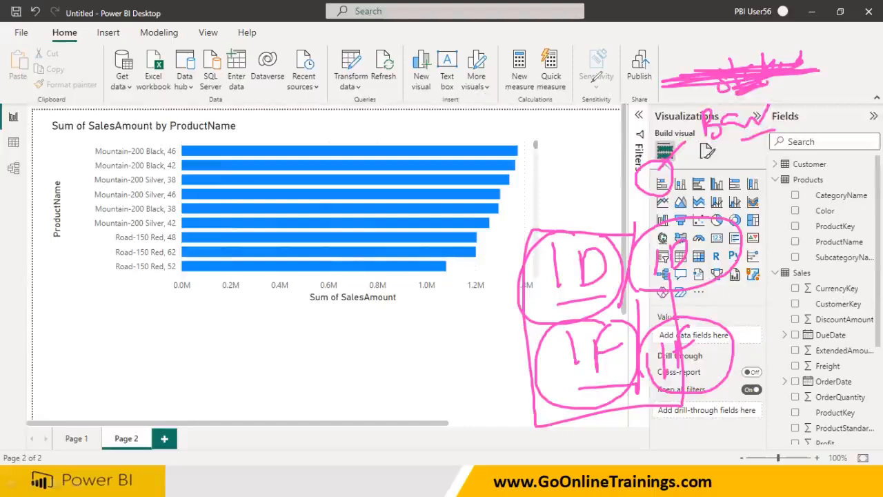
key("Escape")
Turn on data labels for the bar chart on Page 2
left_click(535, 293)
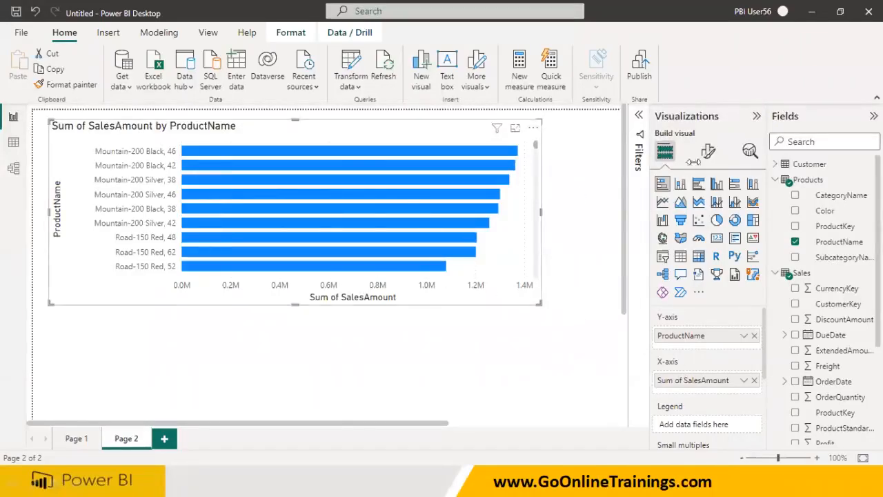
left_click(708, 150)
scroll(734, 354, "down", 2)
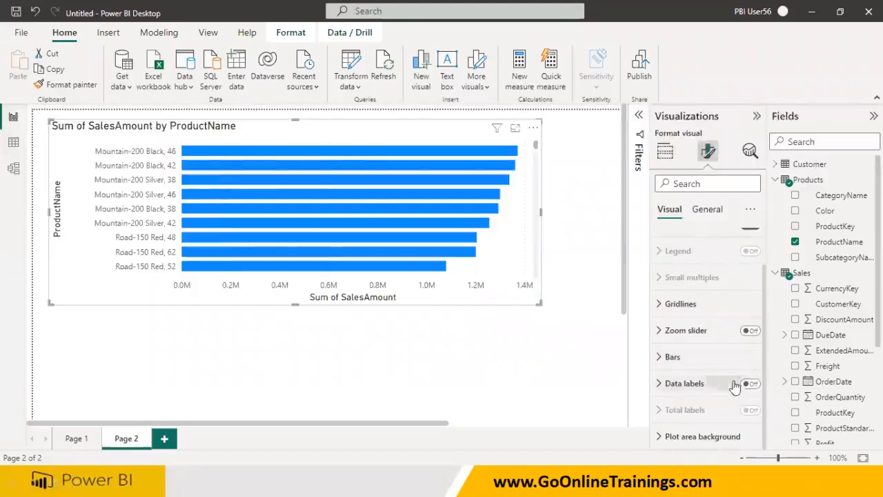
left_click(750, 384)
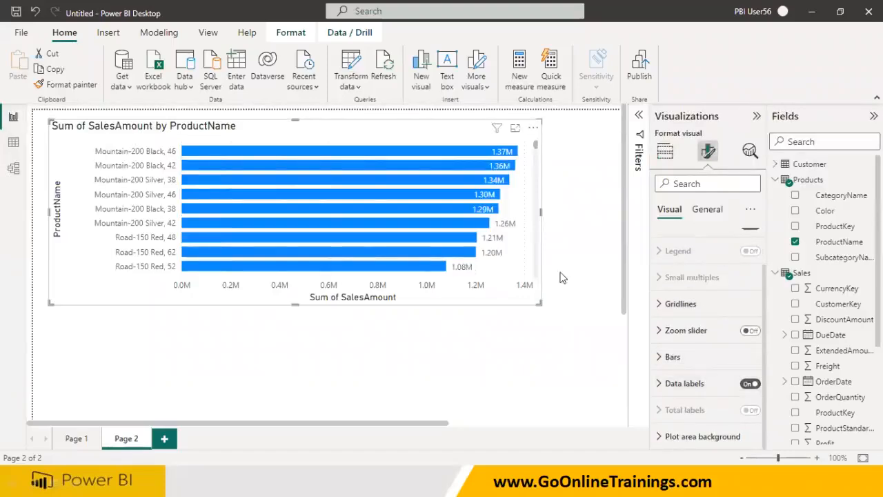
Try adding Color as the bar chart's legend, then remove it
mouse_move(535, 147)
left_mouse_down()
mouse_move(529, 283)
mouse_move(544, 145)
left_mouse_up()
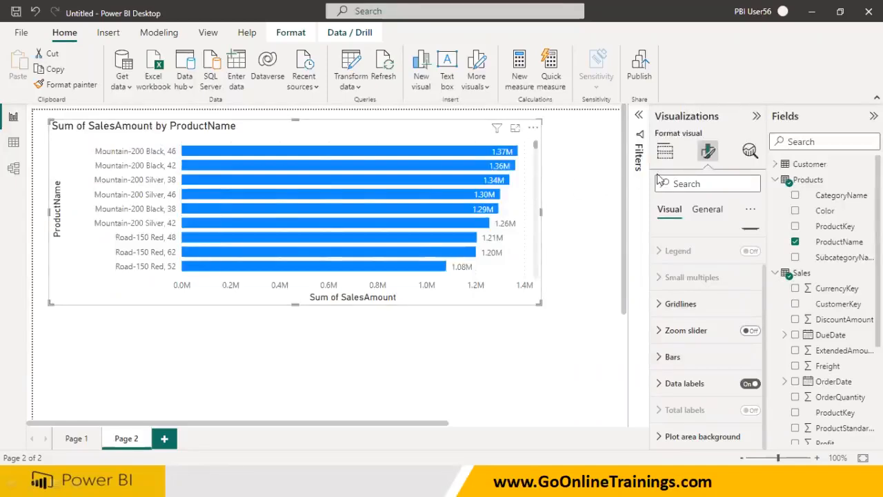
left_click(664, 151)
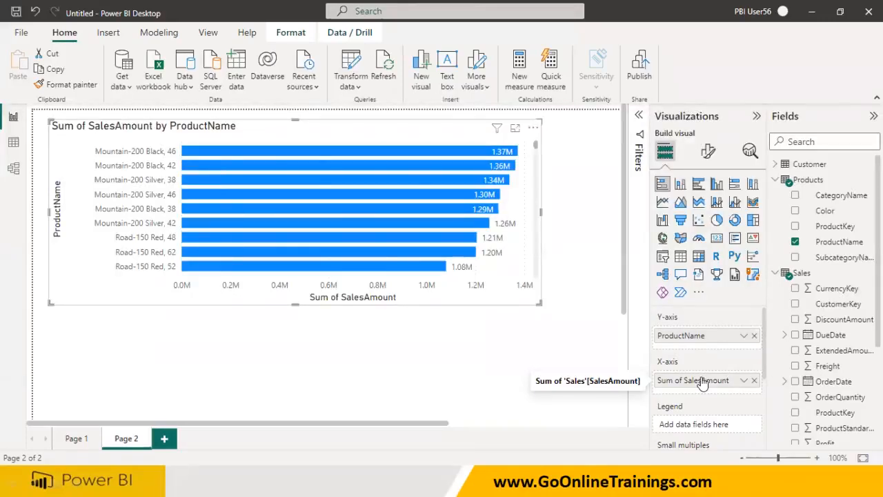
left_click_drag(825, 211, 477, 228)
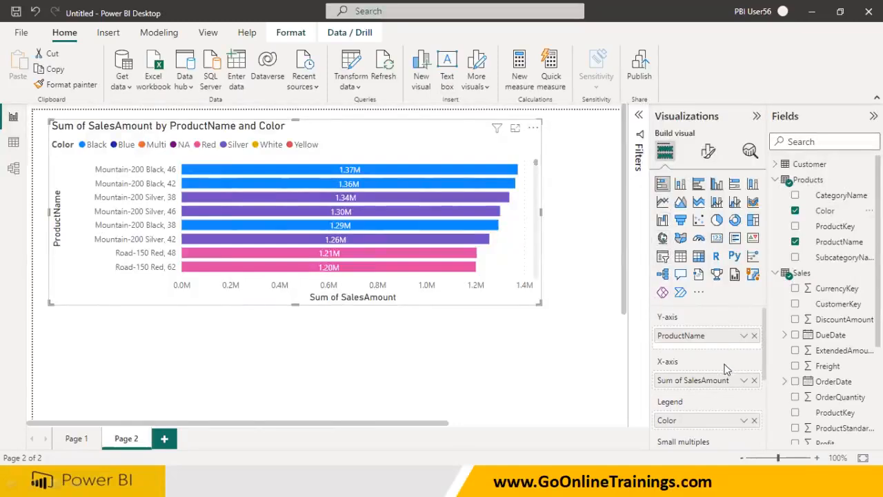
left_click(754, 420)
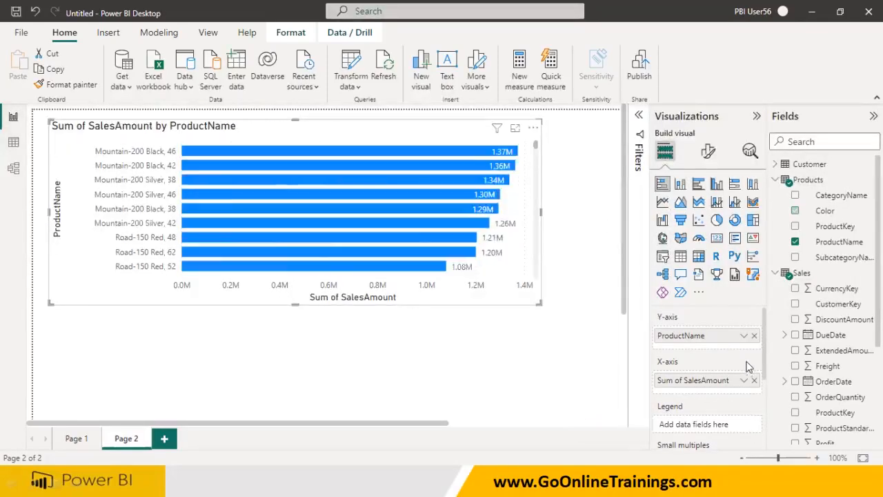
Replace ProductName on the bar chart's Y-axis with CategoryName
left_click(754, 335)
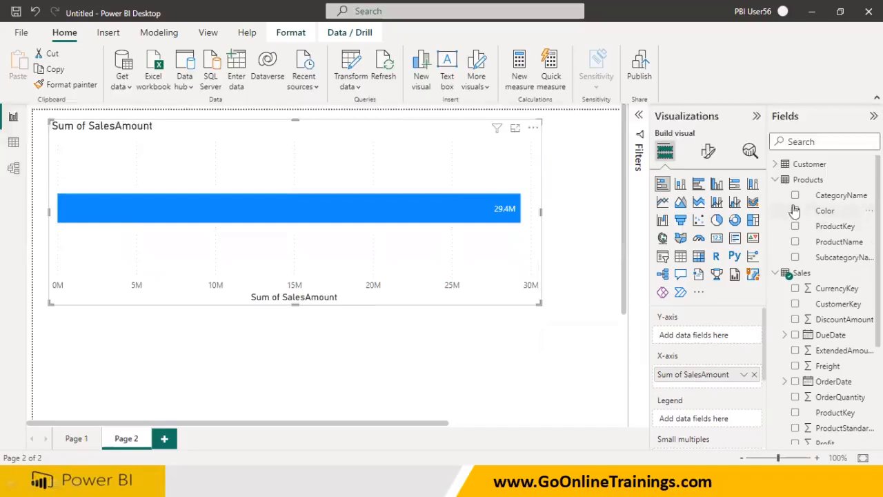
left_click_drag(838, 199, 697, 335)
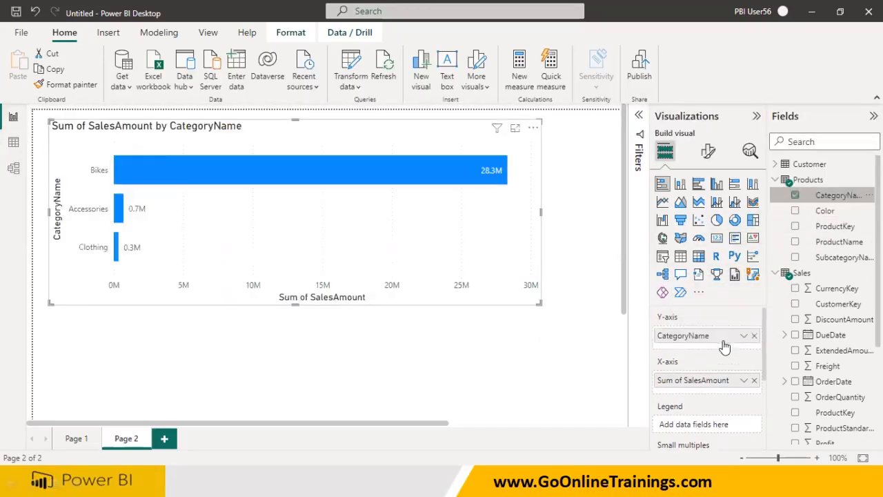
Add Color to the bar chart's legend, examine the colored segments of the Bikes bar, and remove Color again
left_click(802, 215)
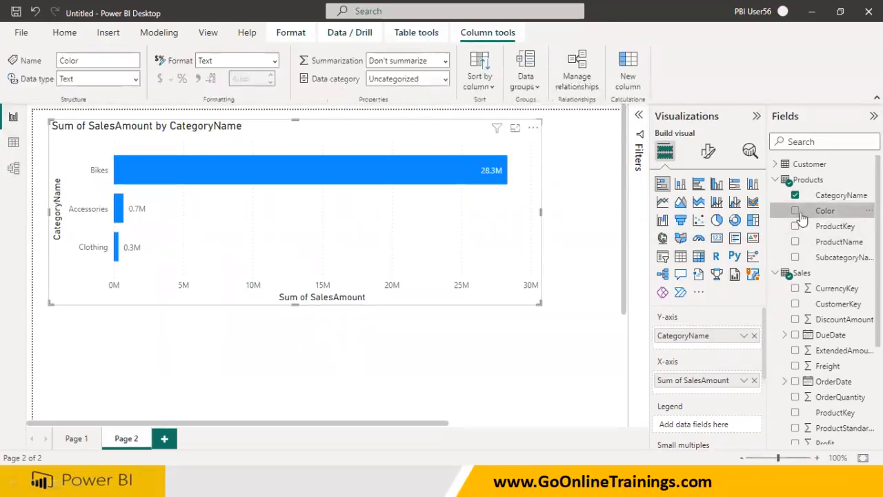
left_click(796, 211)
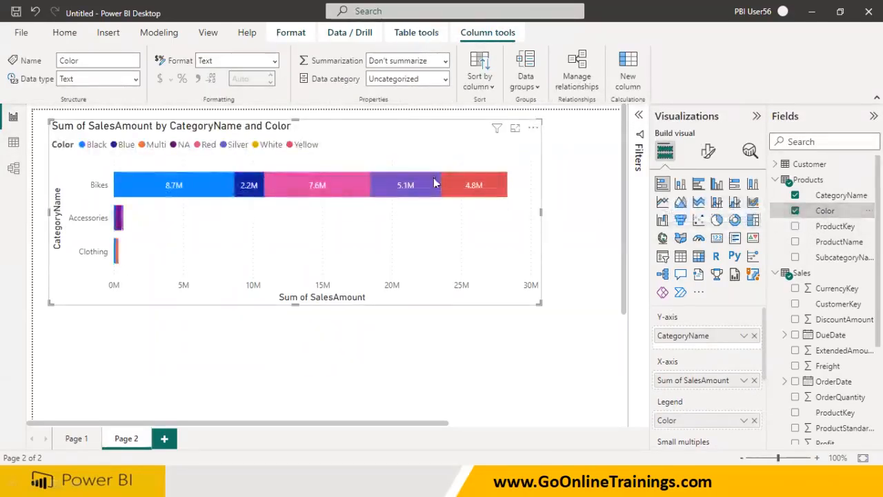
left_click_drag(111, 200, 193, 200)
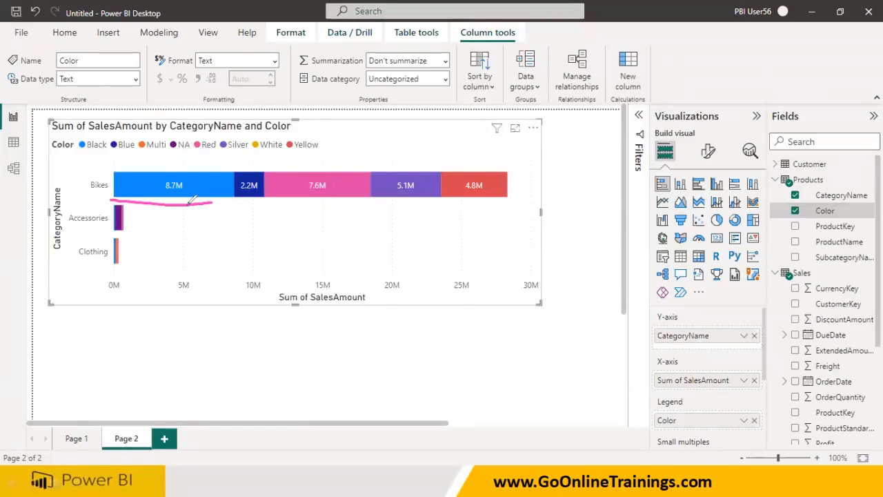
mouse_move(235, 156)
left_mouse_down()
mouse_move(235, 225)
mouse_move(263, 201)
left_mouse_up()
mouse_move(266, 155)
left_mouse_down()
mouse_move(269, 211)
mouse_move(345, 200)
left_mouse_up()
mouse_move(366, 153)
left_mouse_down()
mouse_move(371, 202)
mouse_move(447, 199)
left_mouse_up()
left_click_drag(438, 153, 446, 211)
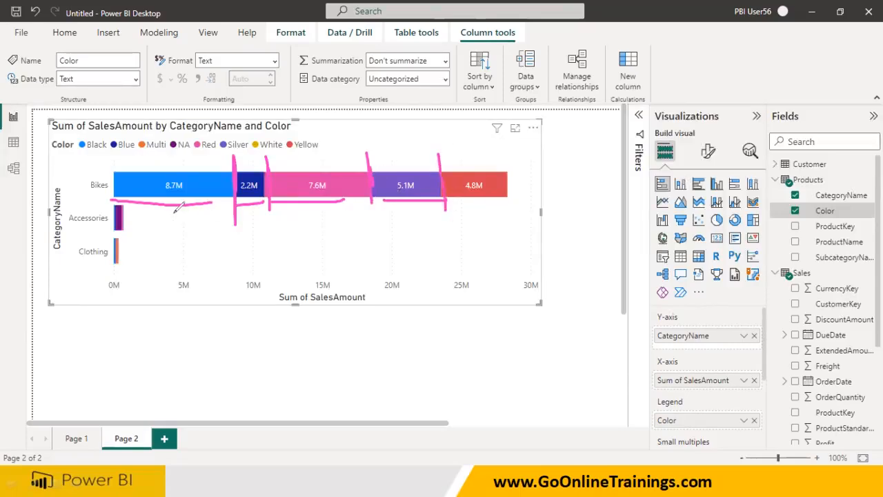
key("Escape")
mouse_move(192, 193)
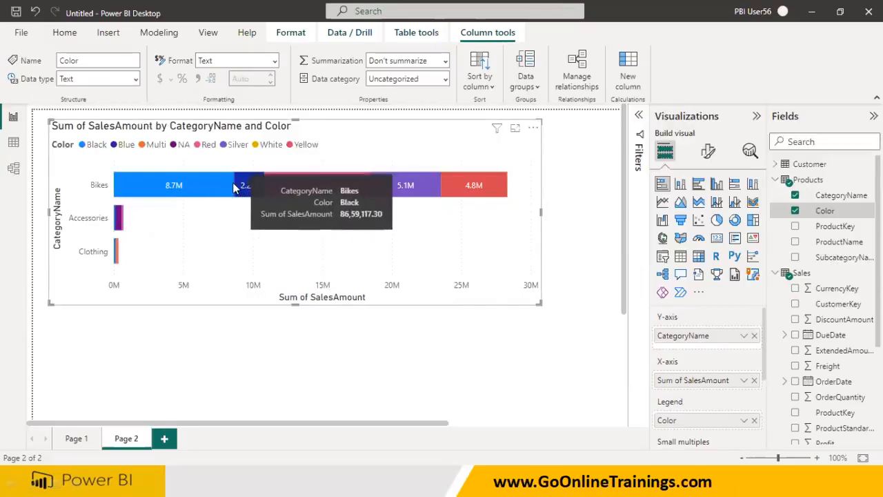
mouse_move(242, 188)
mouse_move(269, 187)
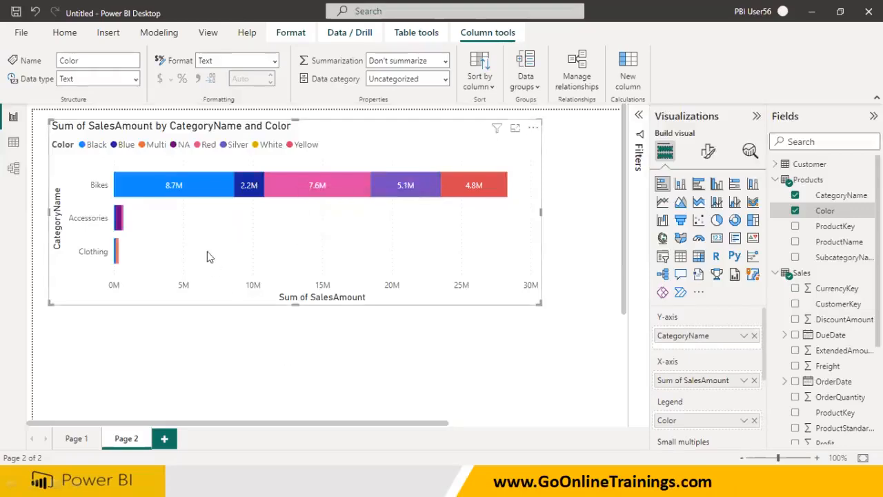
left_click(754, 420)
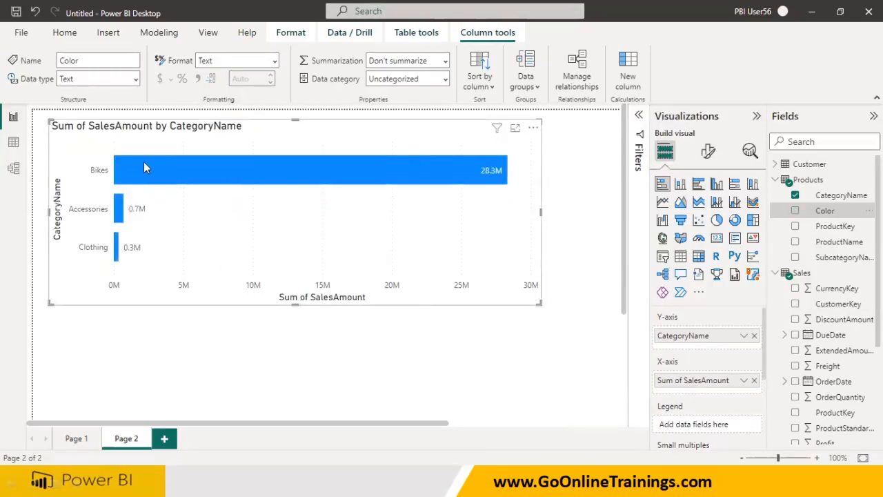
Add Freight as a second value on the bar chart's X-axis alongside SalesAmount
mouse_move(442, 169)
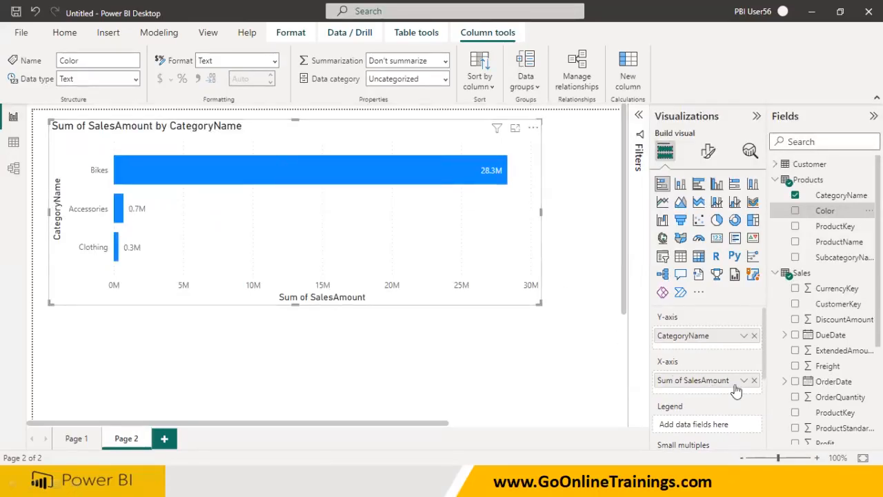
left_click(797, 367)
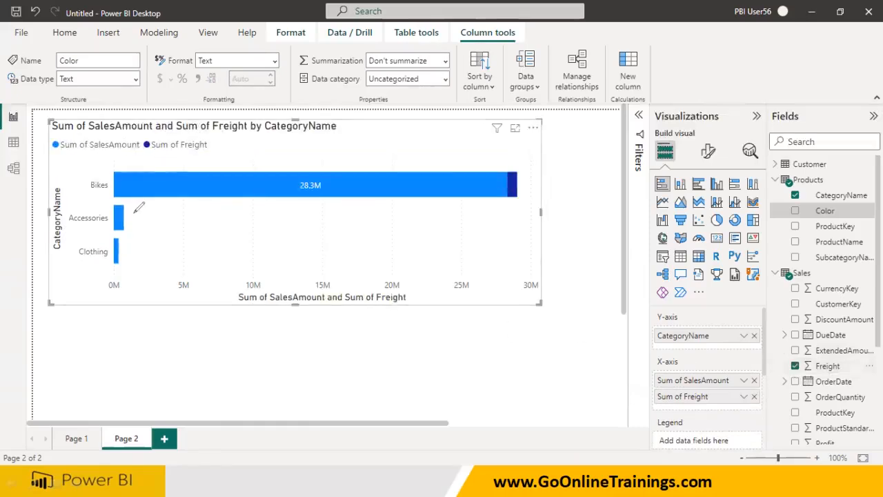
mouse_move(111, 198)
left_mouse_down()
mouse_move(507, 199)
mouse_move(512, 171)
mouse_move(522, 171)
mouse_move(400, 165)
mouse_move(121, 172)
mouse_move(372, 206)
mouse_move(503, 180)
left_mouse_up()
left_click_drag(442, 224, 452, 245)
mouse_move(516, 194)
left_mouse_down()
mouse_move(514, 207)
mouse_move(542, 226)
left_mouse_up()
mouse_move(485, 258)
left_mouse_down()
mouse_move(527, 252)
mouse_move(514, 260)
left_mouse_up()
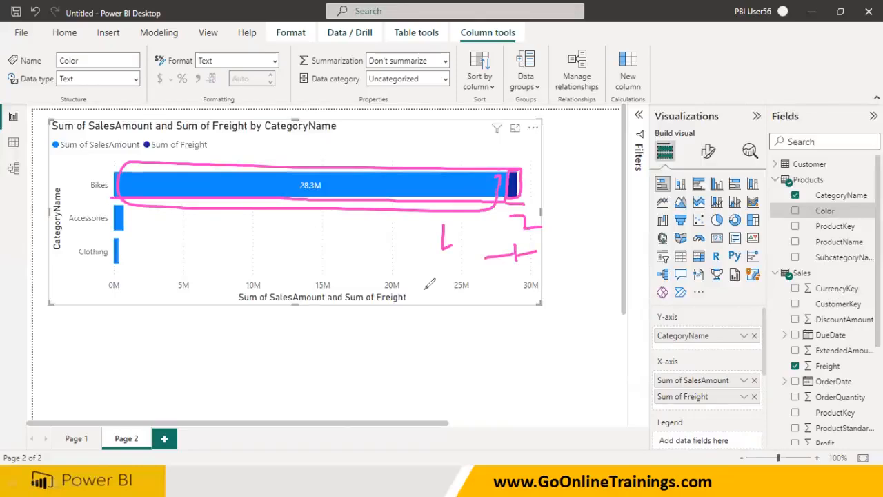
Remove Freight from the bar chart's X-axis values
key("Escape")
left_click(754, 396)
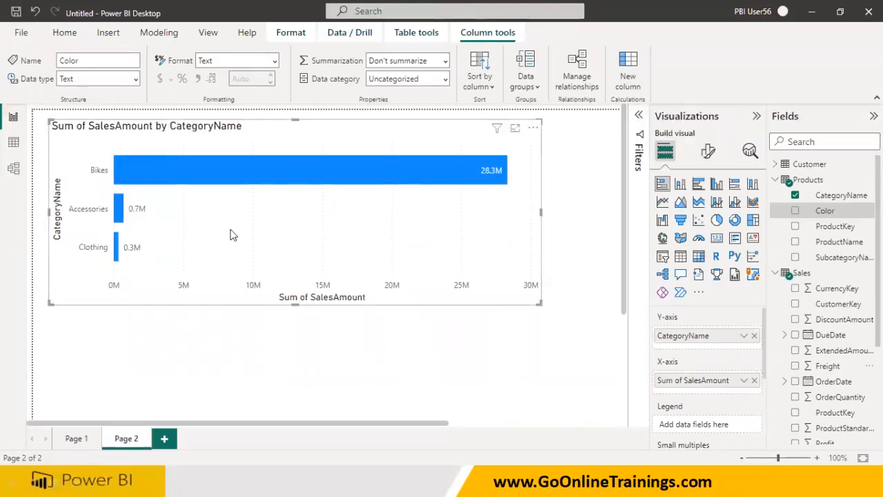
Replace CategoryName on the bar chart's Y-axis with ProductName
left_click(754, 336)
left_click_drag(836, 243, 723, 343)
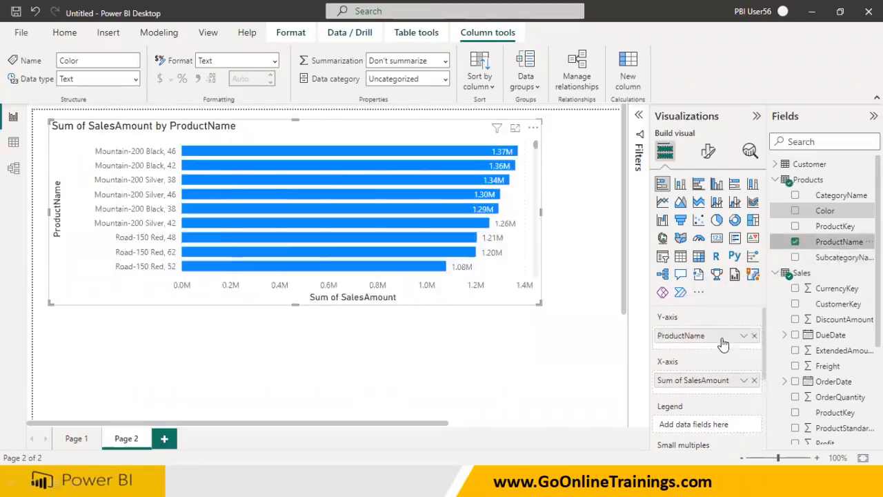
Scroll through the product bars in the bar chart down to the lowest-selling products
scroll(542, 239, "down", 10)
left_click_drag(542, 235, 551, 132)
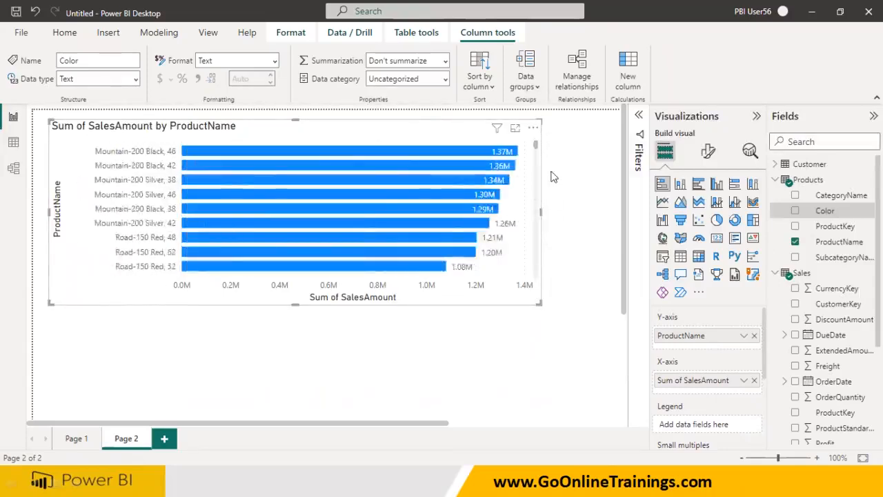
left_click_drag(551, 177, 551, 307)
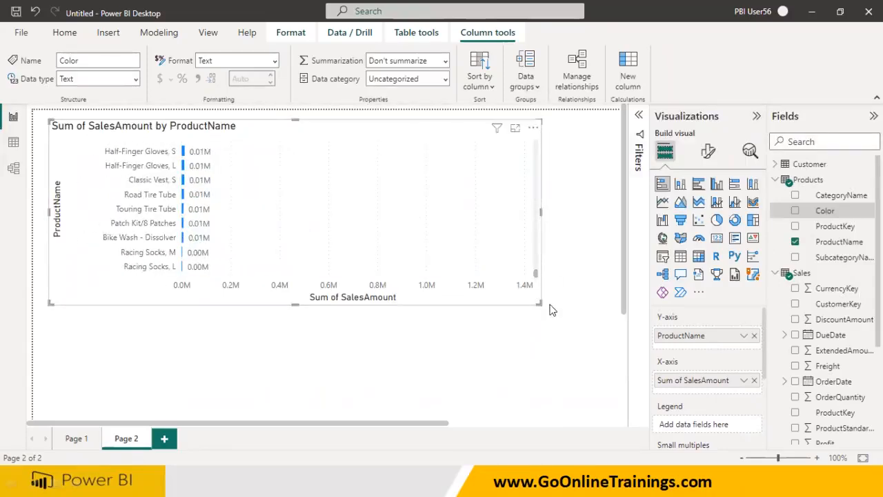
Return to Page 1 of the report
left_click(77, 440)
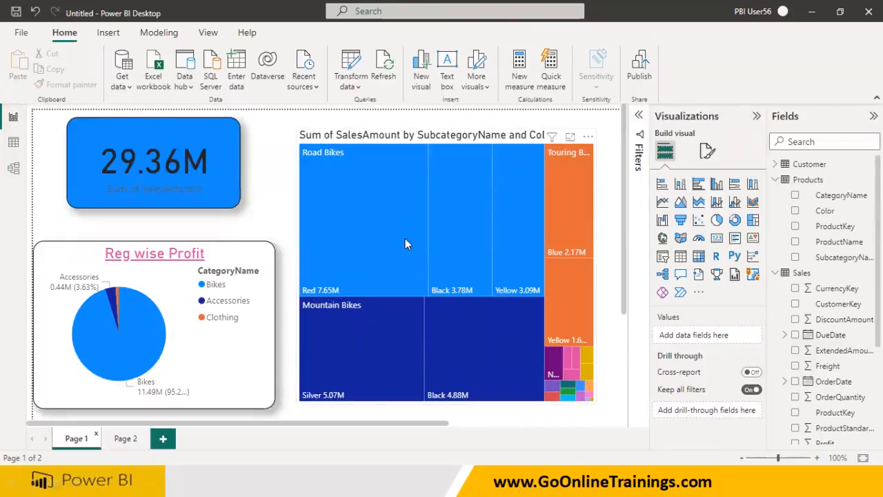
left_click(379, 477)
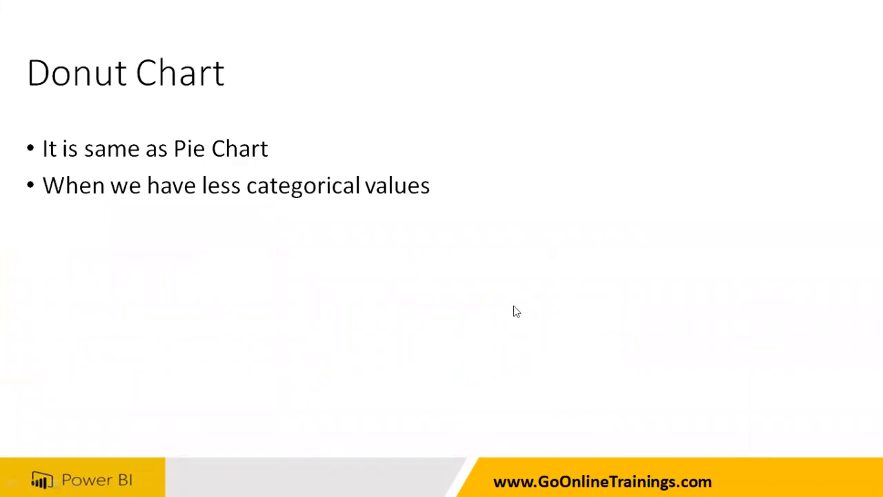
scroll(513, 306, "up", 6)
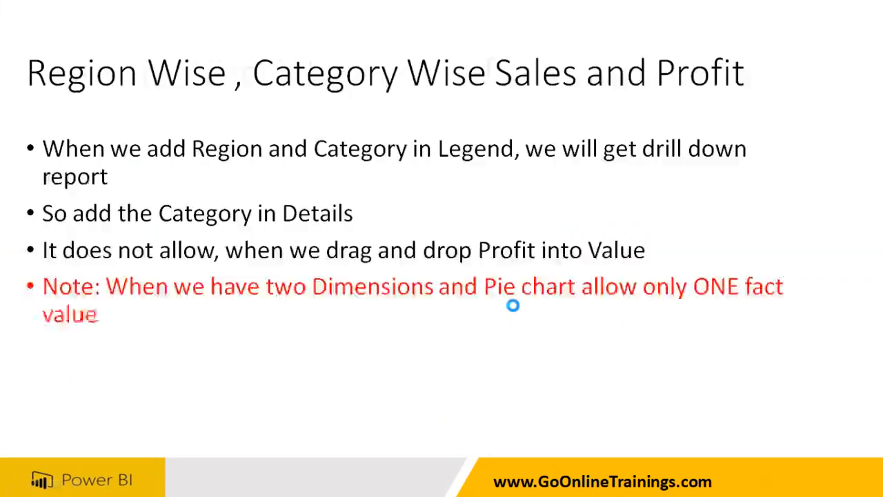
scroll(513, 305, "up", 2)
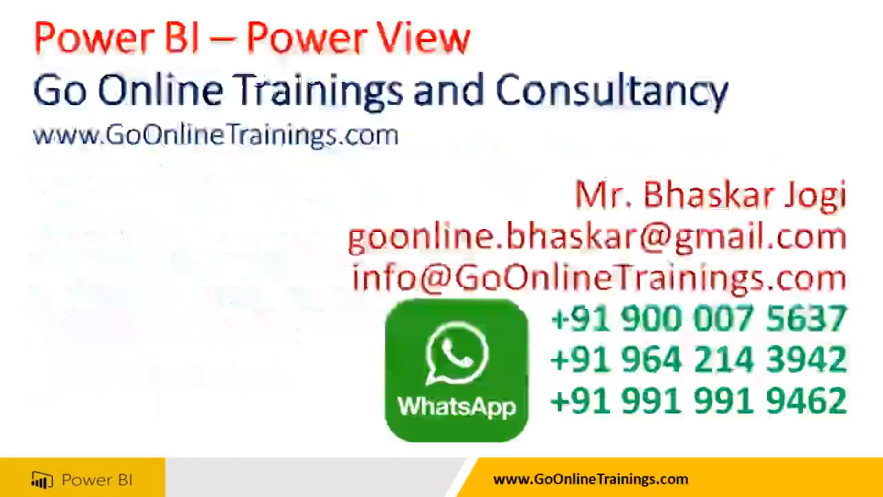
scroll(513, 306, "down", 1)
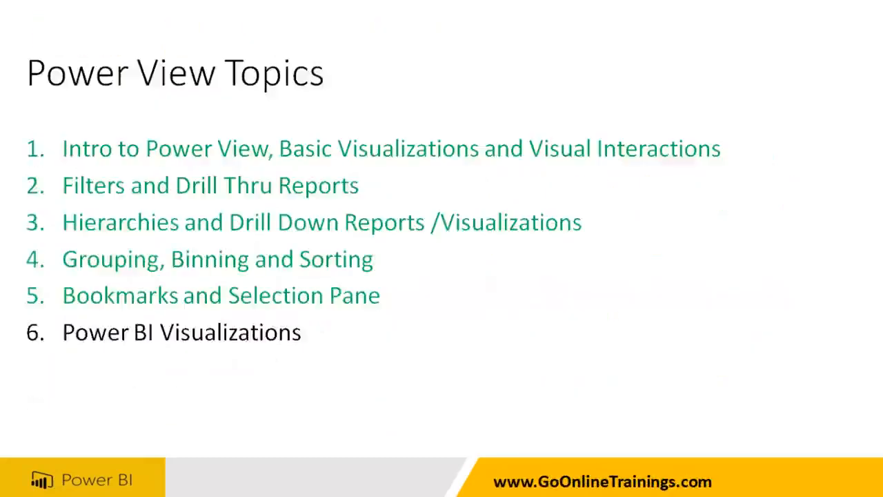
scroll(442, 248, "down", 1)
scroll(441, 249, "down", 1)
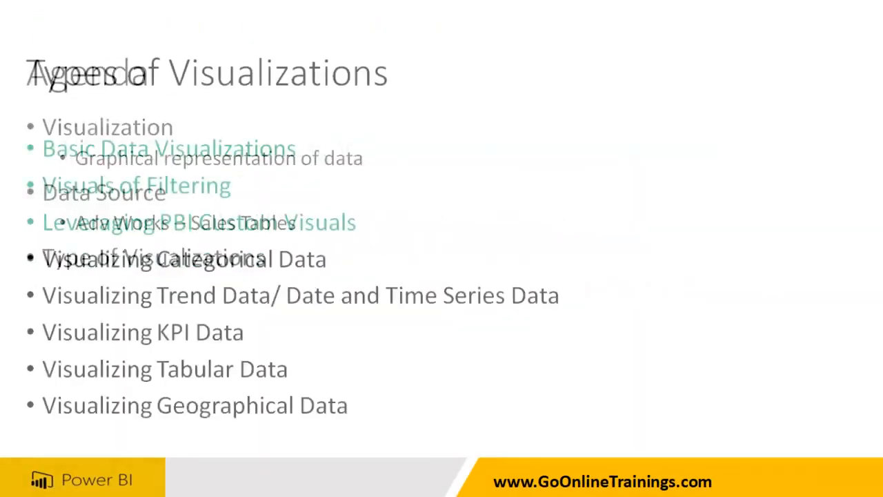
scroll(441, 249, "down", 3)
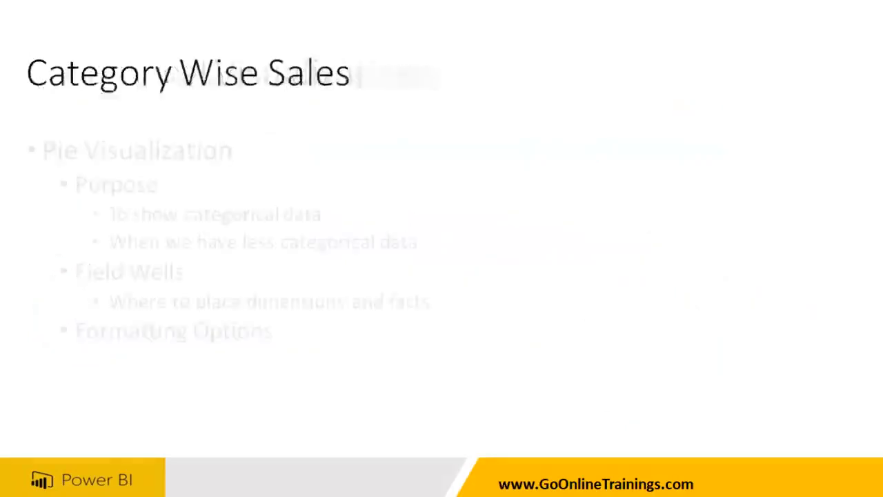
scroll(442, 248, "down", 3)
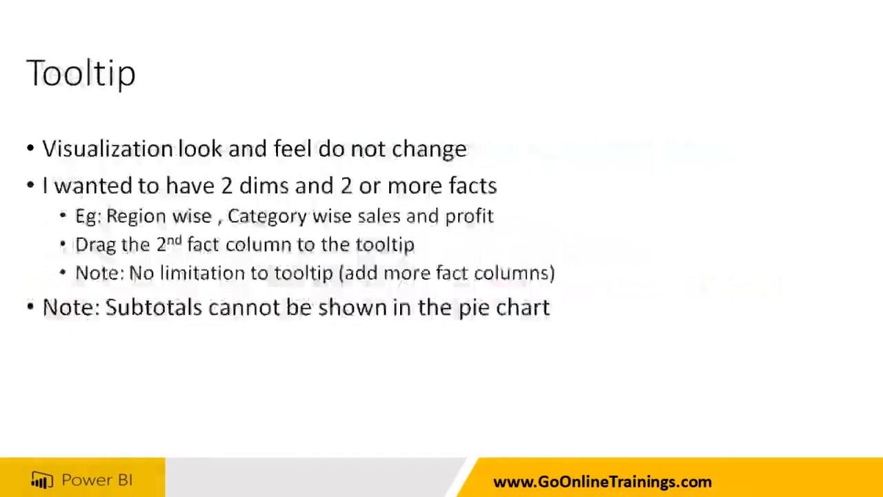
scroll(333, 315, "down", 3)
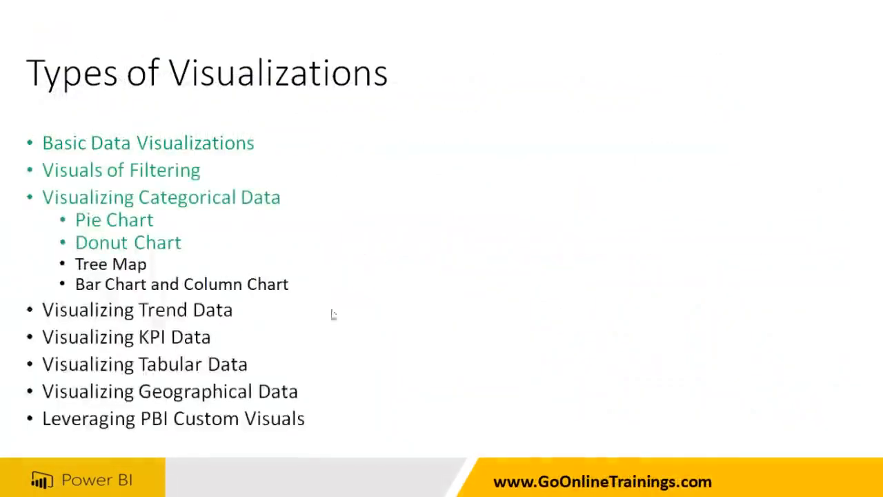